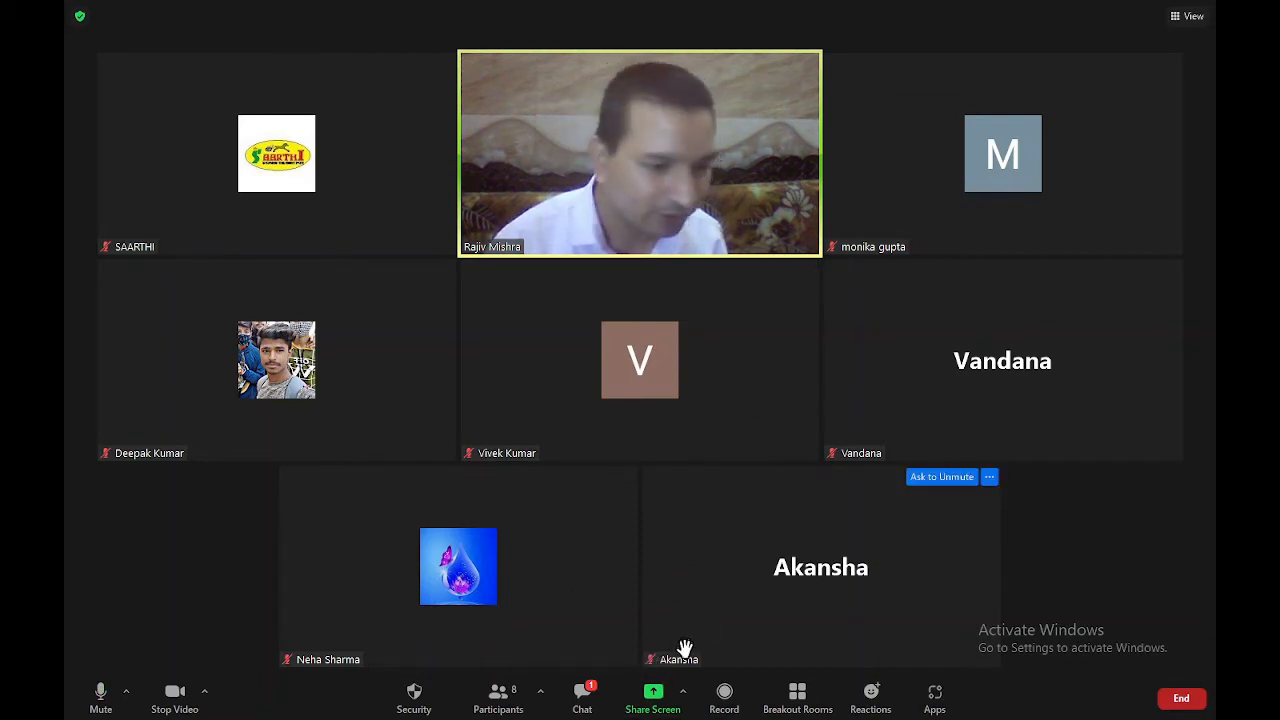
# Share the PowerPoint slide show in the meeting, reveal the HOME MENU title and ribbon picture, and reposition the participants' video panel.
pyautogui.click(657, 709)
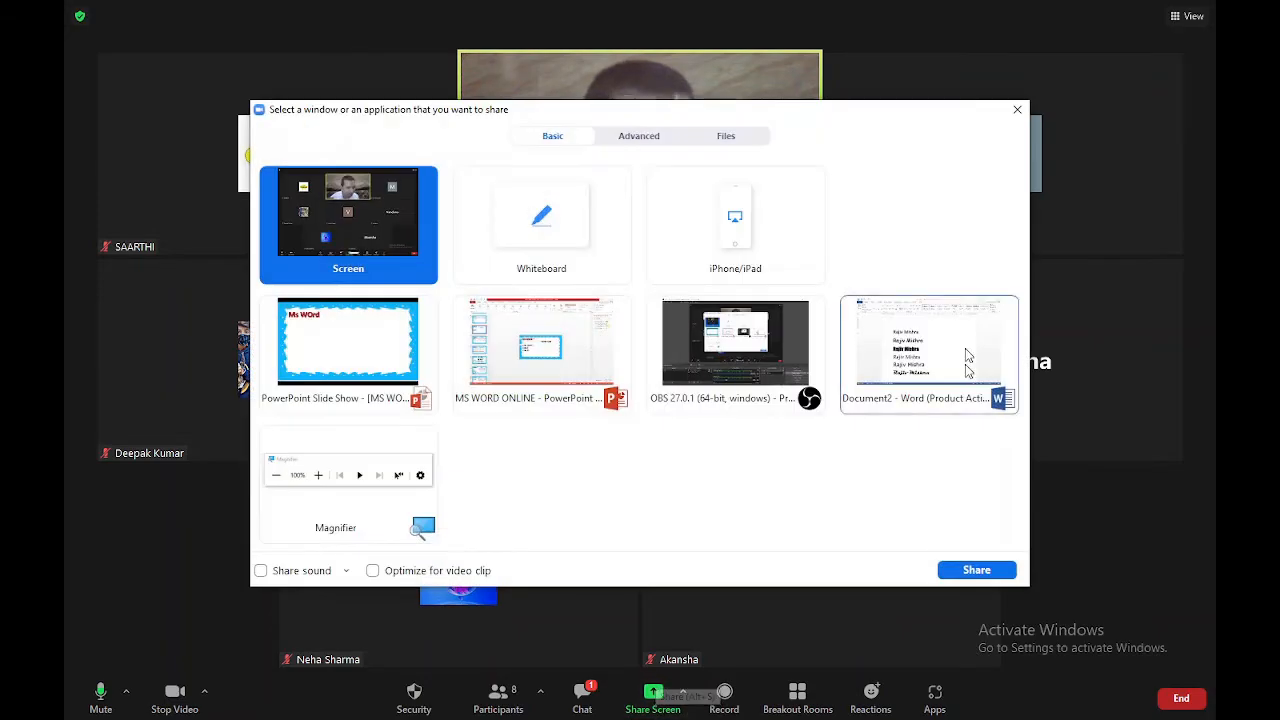
pyautogui.doubleClick(318, 343)
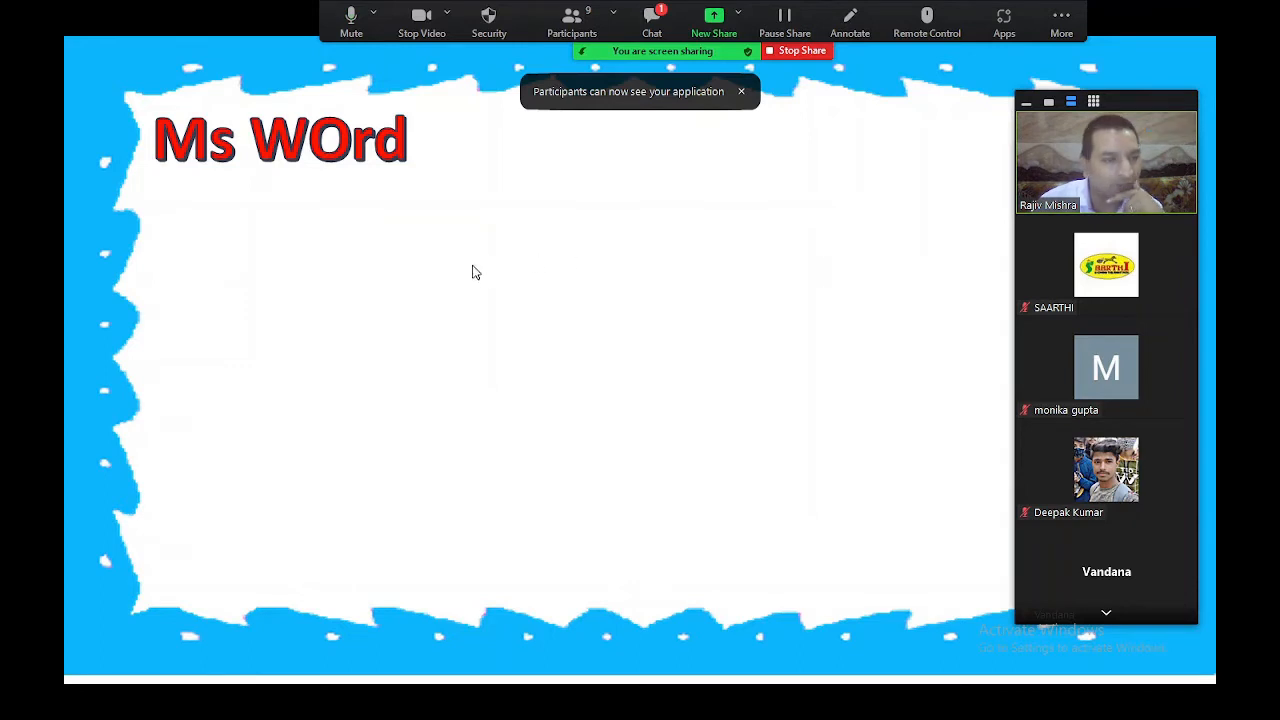
pyautogui.click(512, 275)
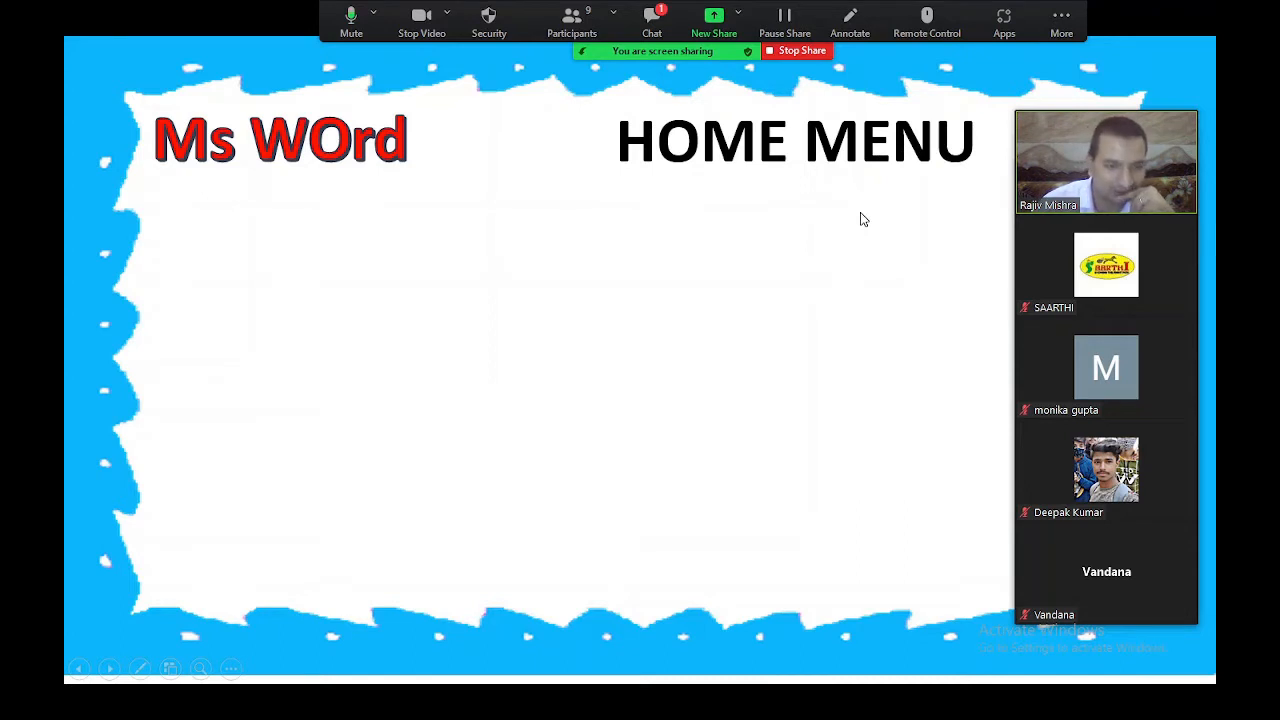
pyautogui.click(758, 268)
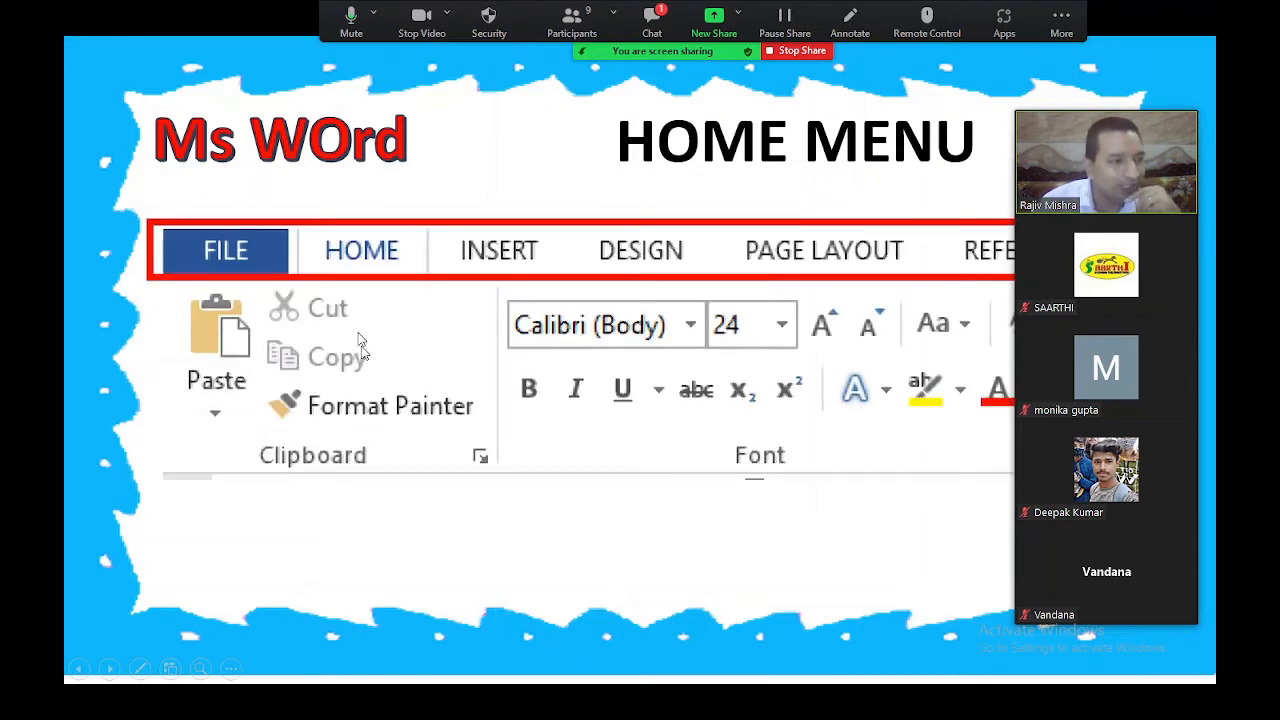
pyautogui.moveTo(1112, 208); pyautogui.dragTo(1163, 203)
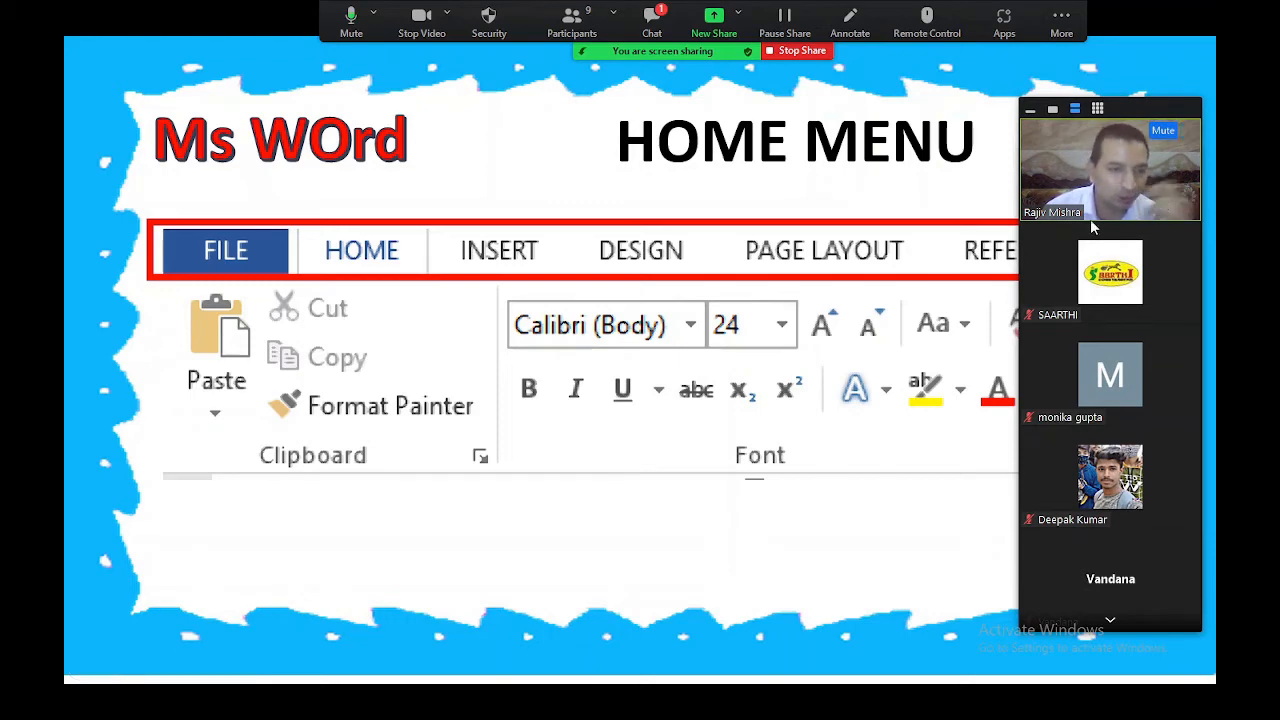
# Stop sharing, share the PowerPoint slide show again, and shift the video panel away from the ribbon picture.
pyautogui.click(802, 51)
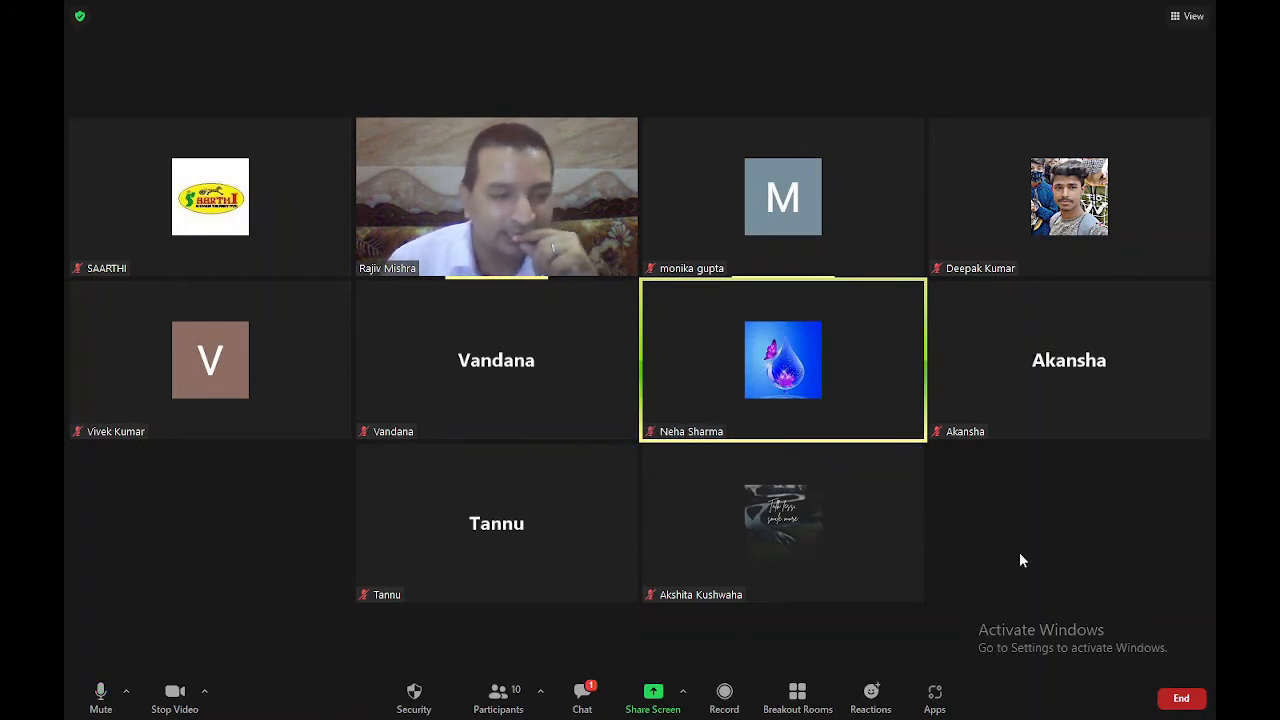
pyautogui.click(655, 697)
pyautogui.doubleClick(300, 352)
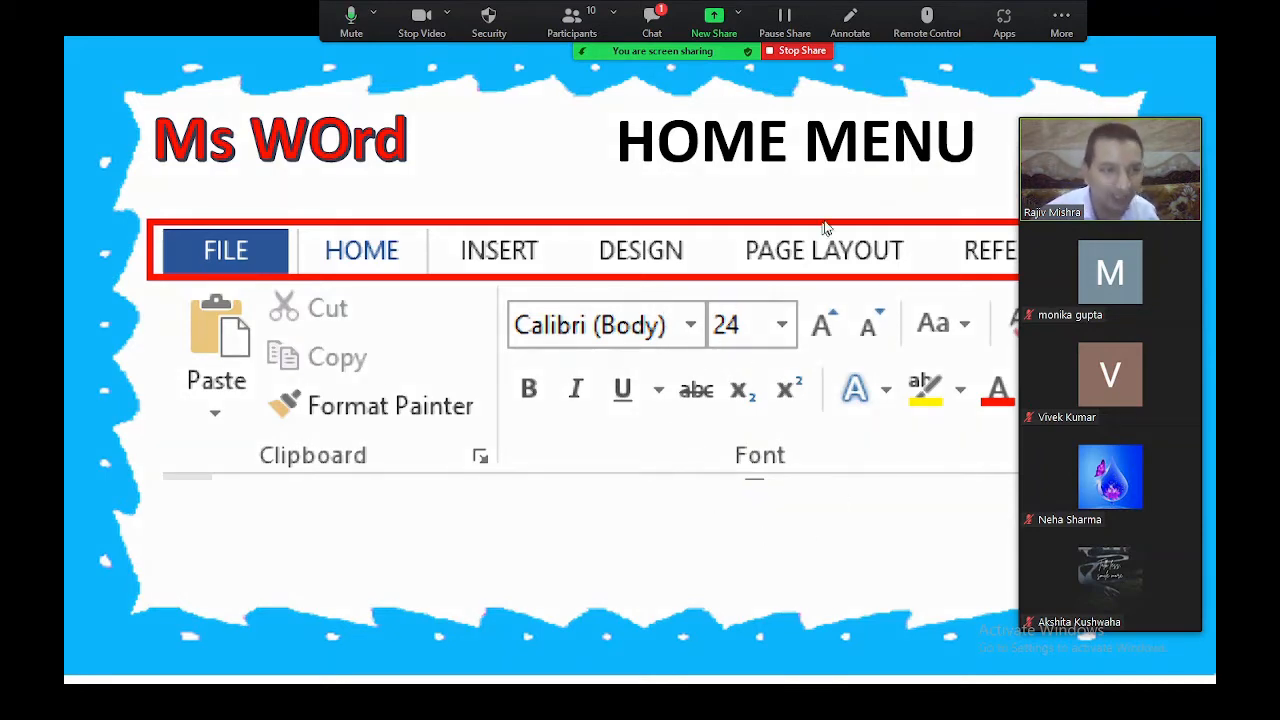
pyautogui.moveTo(1070, 206); pyautogui.dragTo(1108, 173)
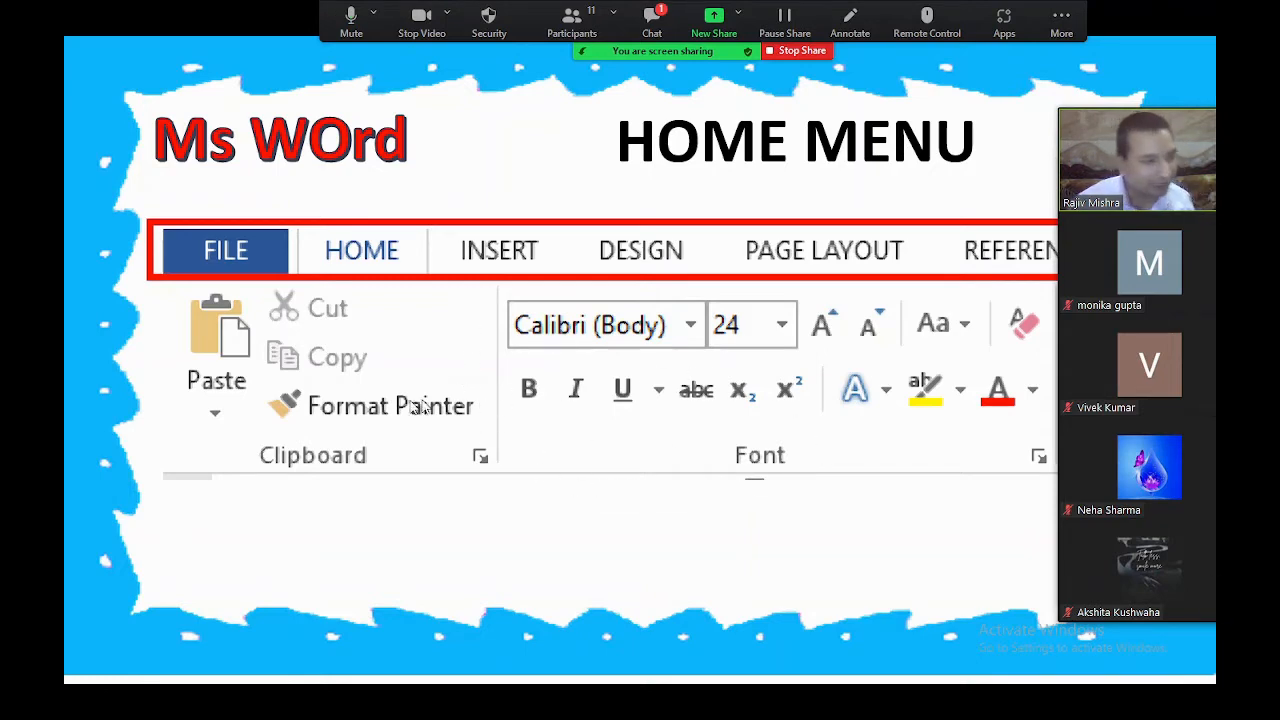
# Draw annotation lines under the ribbon's tab row and the Font group, undo both, and close the annotation tools.
pyautogui.click(850, 20)
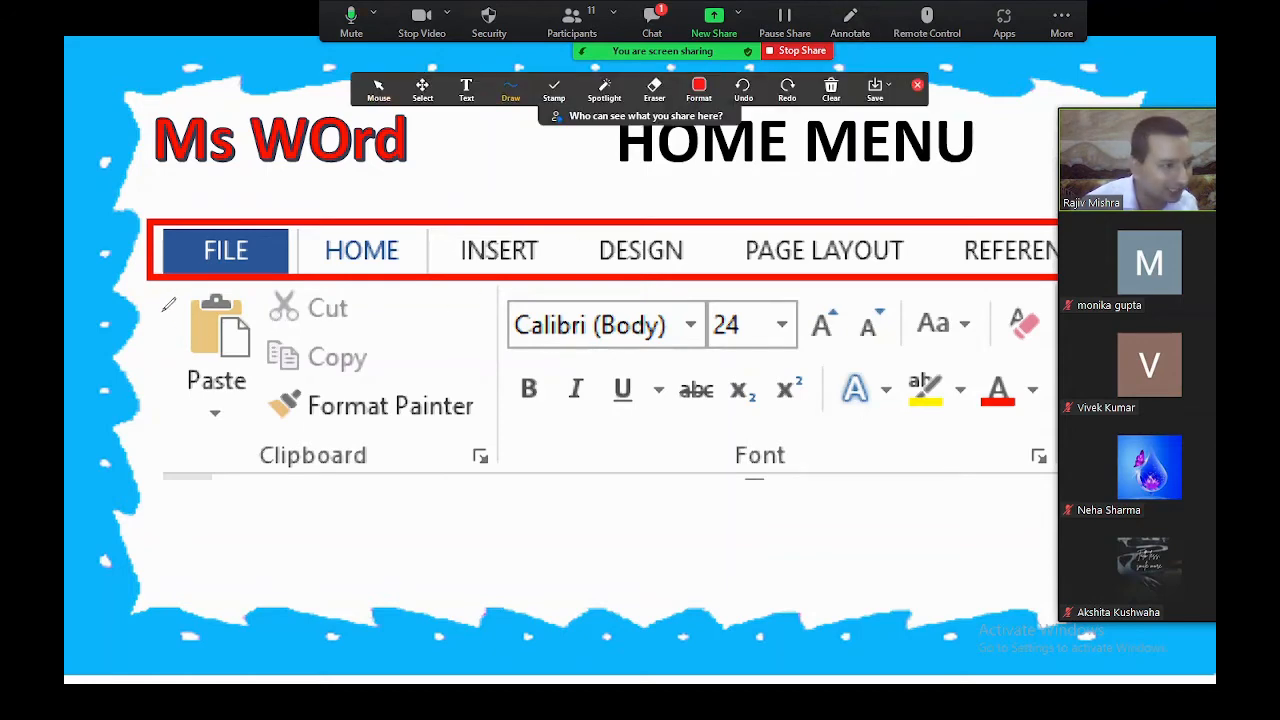
pyautogui.moveTo(162, 275)
pyautogui.mouseDown()
pyautogui.moveTo(170, 445)
pyautogui.moveTo(230, 476)
pyautogui.moveTo(420, 488)
pyautogui.moveTo(524, 456)
pyautogui.moveTo(507, 272)
pyautogui.mouseUp()
pyautogui.moveTo(533, 480)
pyautogui.mouseDown()
pyautogui.moveTo(740, 487)
pyautogui.moveTo(970, 470)
pyautogui.mouseUp()
pyautogui.hotkey('ctrl', 'z')
pyautogui.hotkey('ctrl', 'z')
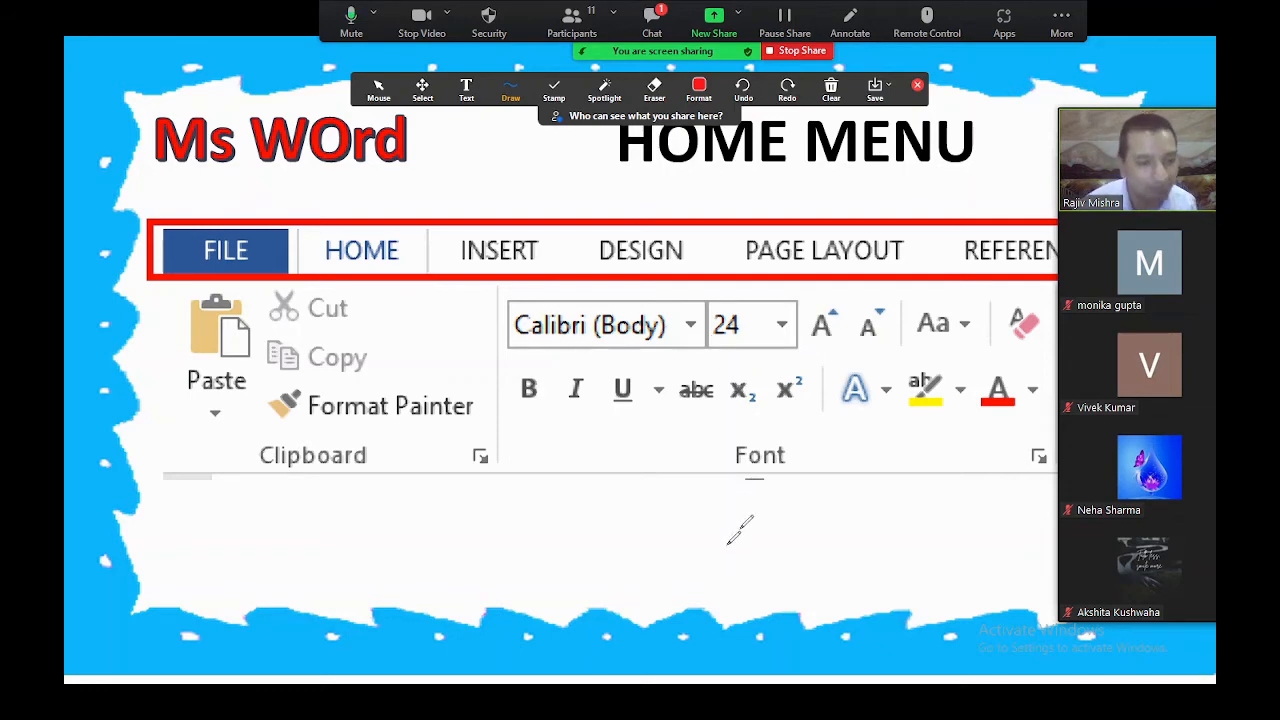
pyautogui.click(851, 17)
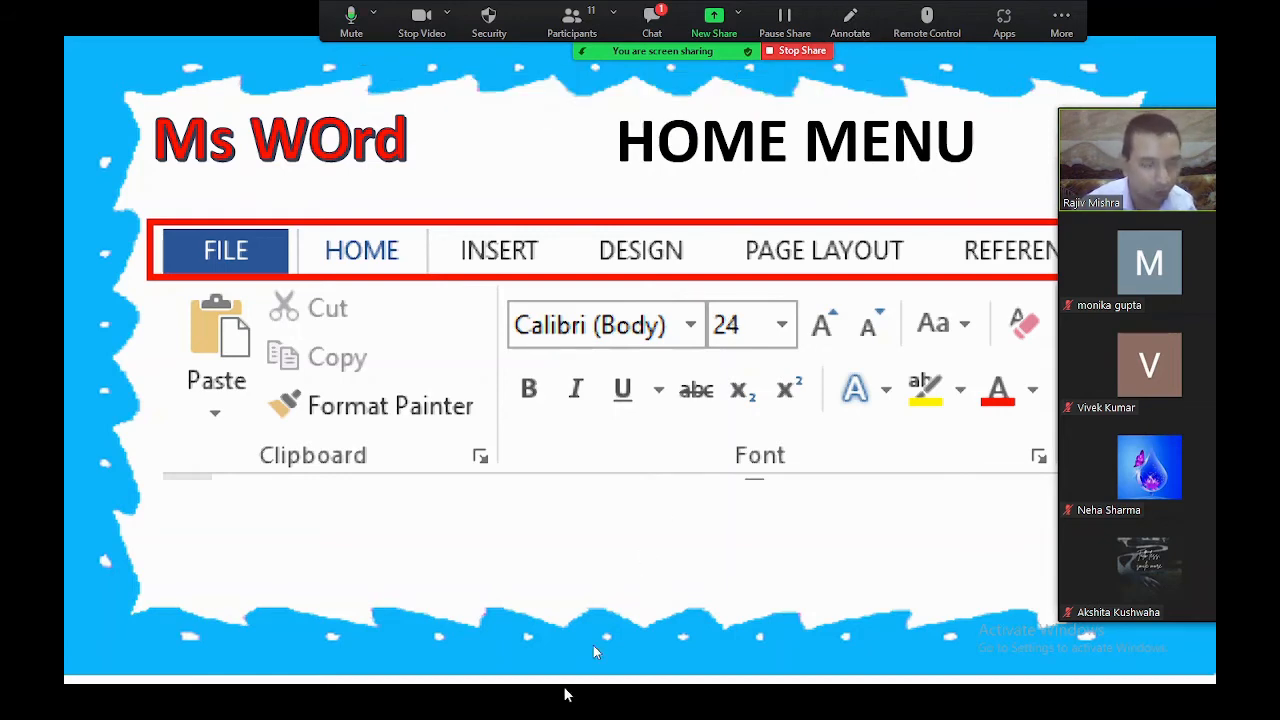
# Advance the presentation through the FONT GROUP slide and its picture to the slide with six font samples.
pyautogui.click(656, 479)
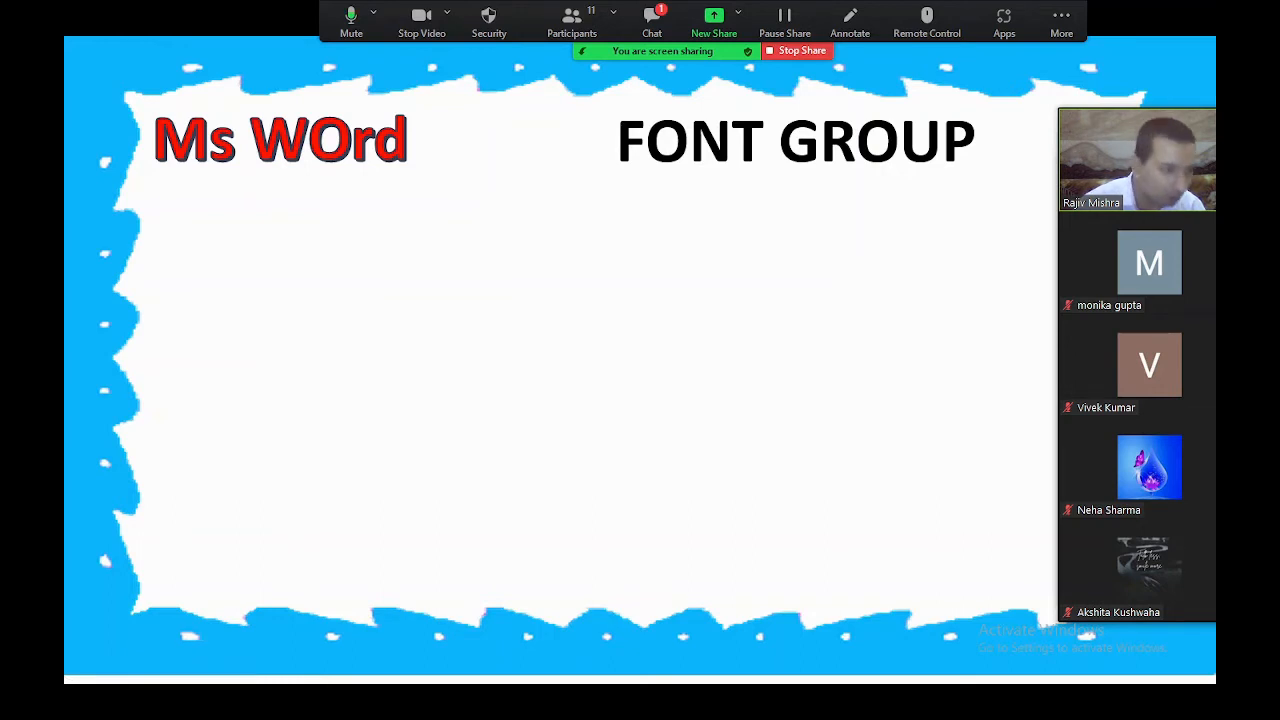
pyautogui.press('Right')
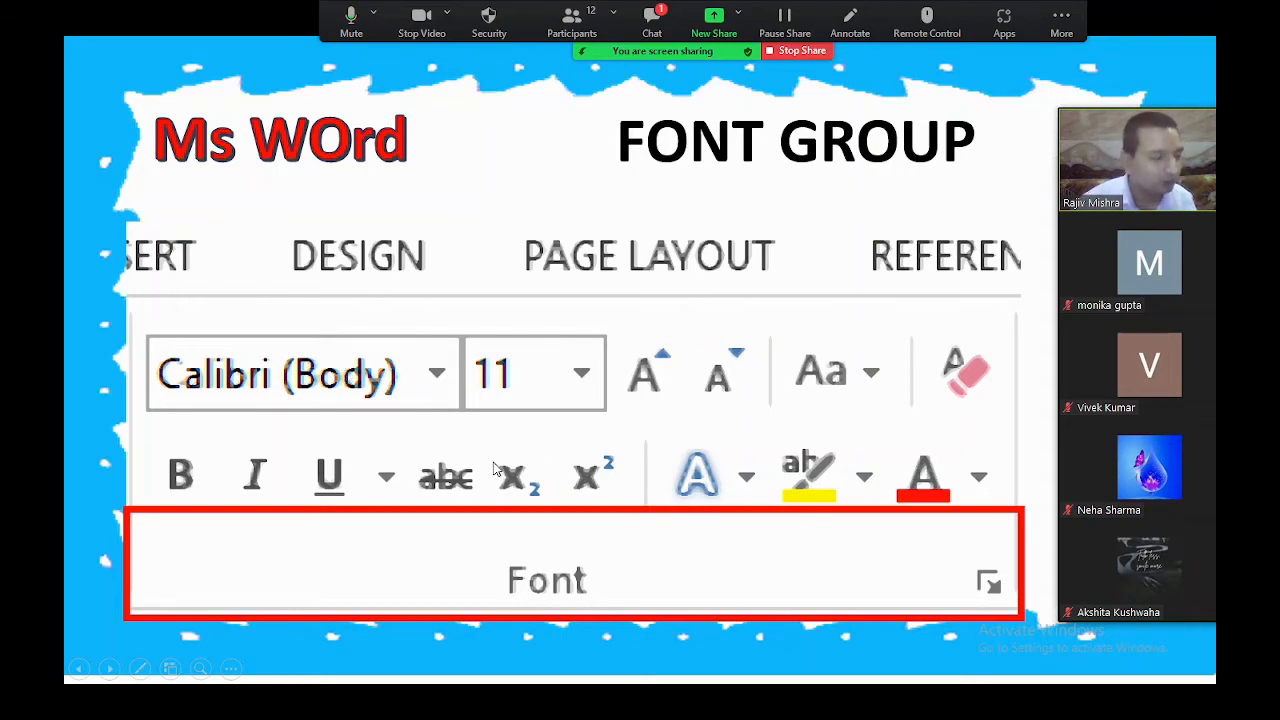
pyautogui.click(737, 292)
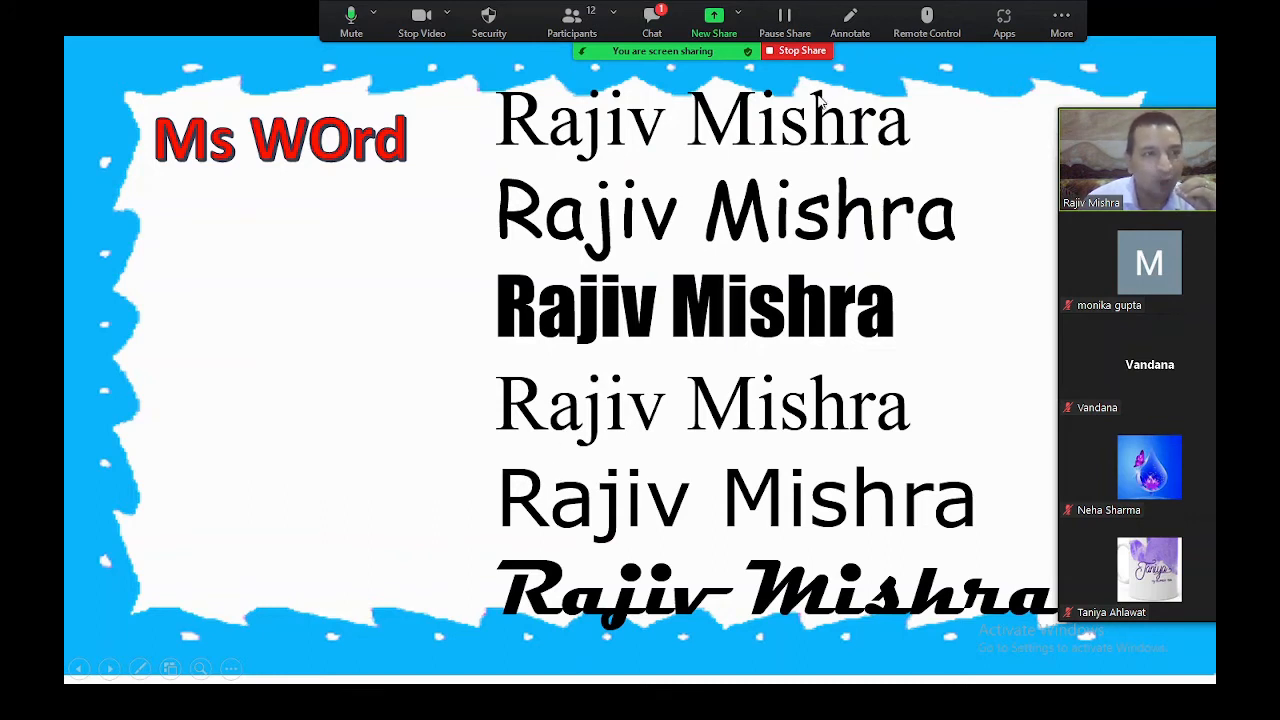
# Mark the six font sample lines with red freehand annotations, and exit annotation with the marks cleared.
pyautogui.click(852, 18)
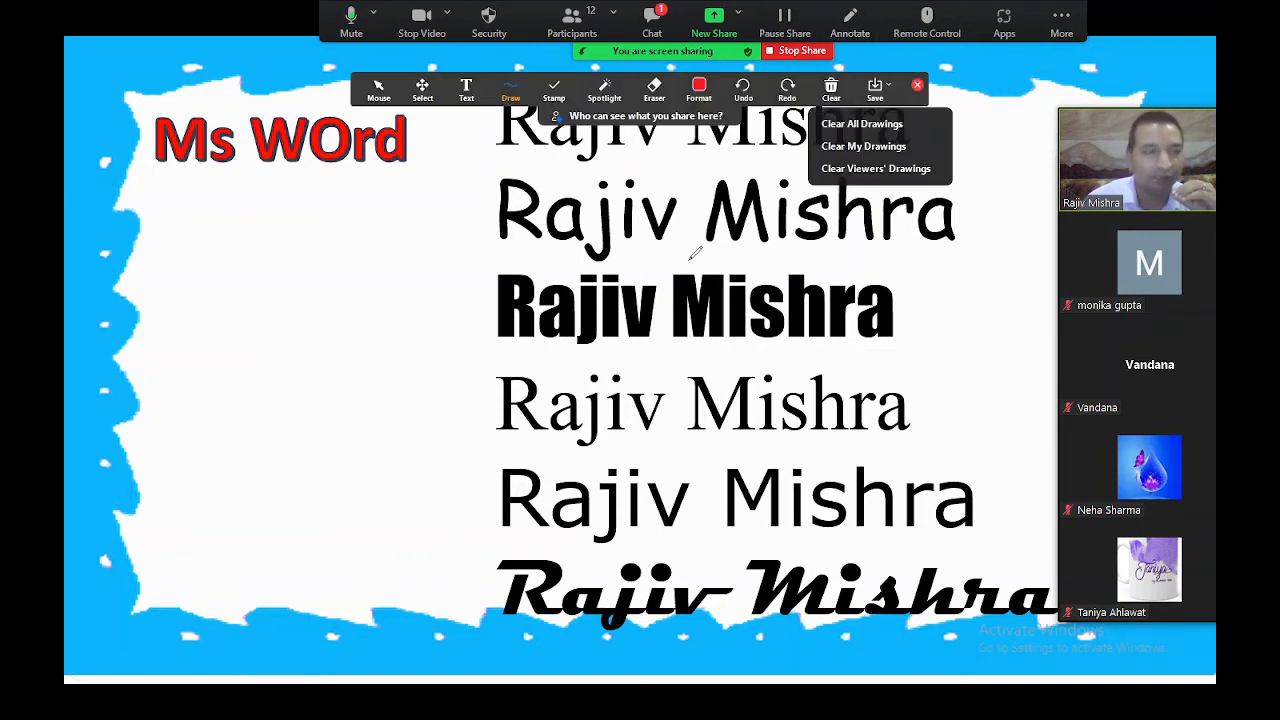
pyautogui.moveTo(444, 148); pyautogui.dragTo(503, 123)
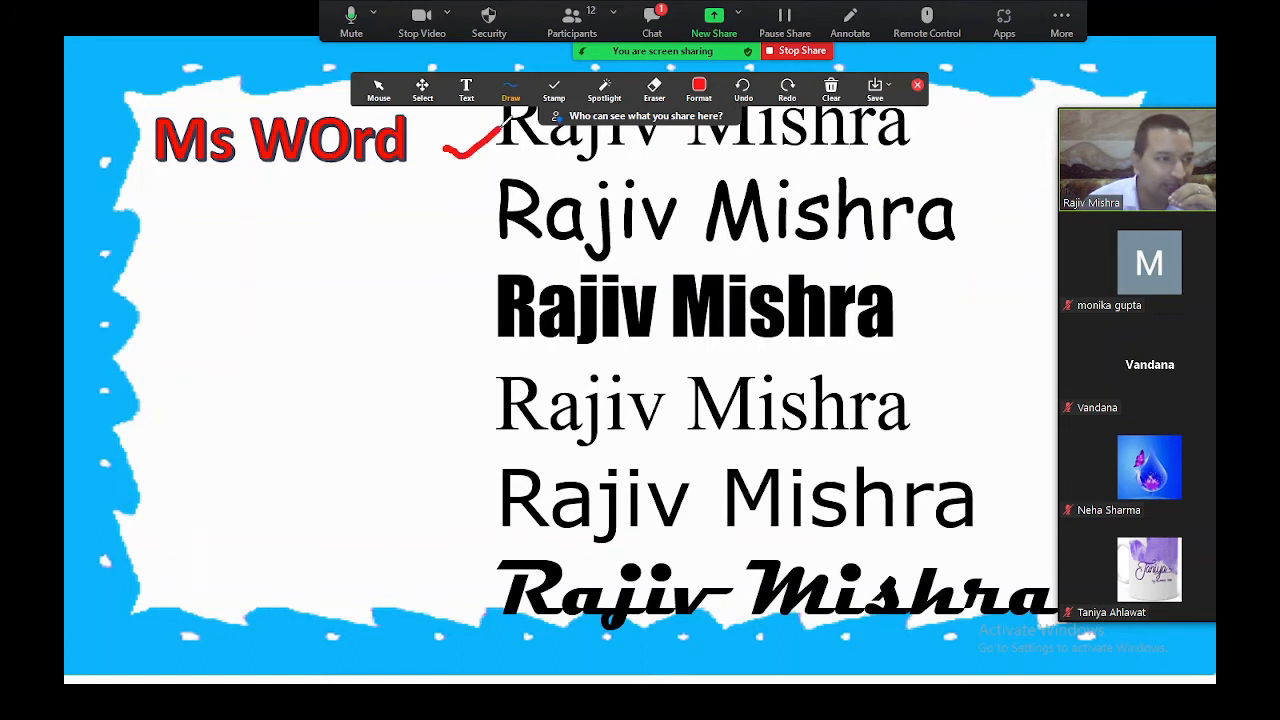
pyautogui.moveTo(437, 195)
pyautogui.mouseDown()
pyautogui.moveTo(461, 208)
pyautogui.moveTo(478, 192)
pyautogui.mouseUp()
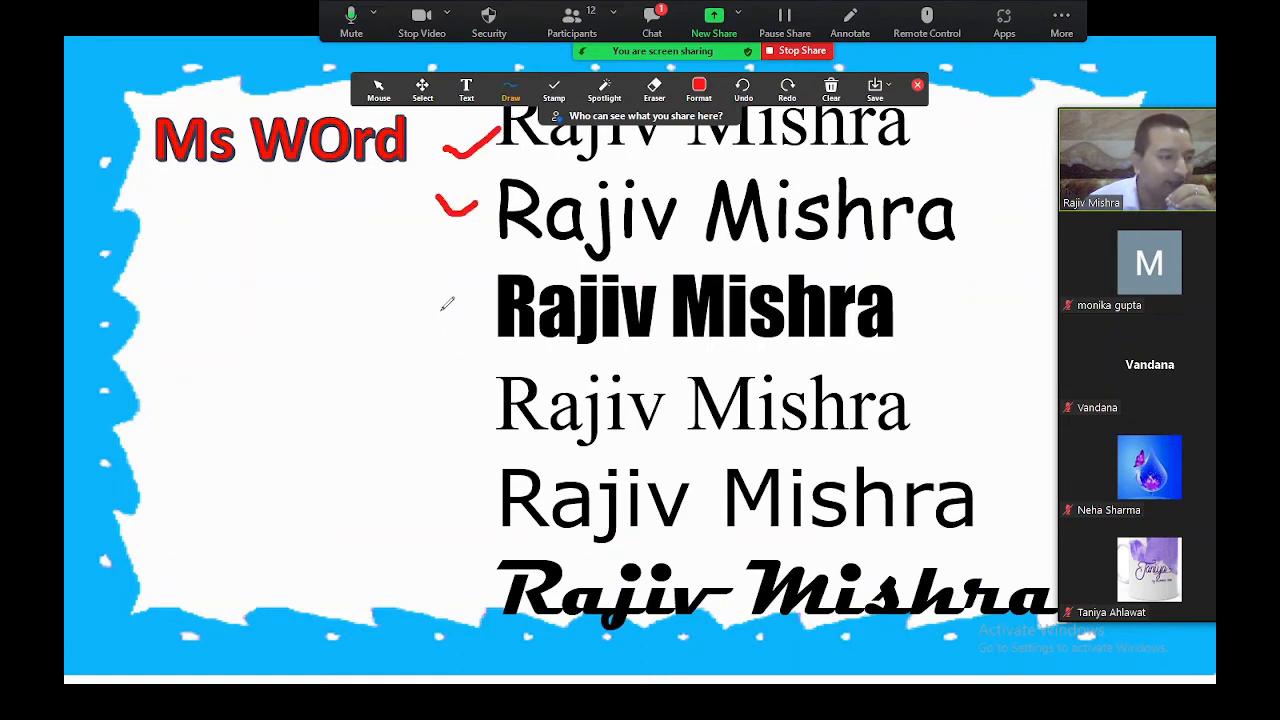
pyautogui.moveTo(438, 306); pyautogui.dragTo(477, 299)
pyautogui.moveTo(448, 406)
pyautogui.mouseDown()
pyautogui.moveTo(466, 414)
pyautogui.moveTo(486, 390)
pyautogui.mouseUp()
pyautogui.moveTo(452, 494)
pyautogui.mouseDown()
pyautogui.moveTo(464, 503)
pyautogui.moveTo(484, 490)
pyautogui.mouseUp()
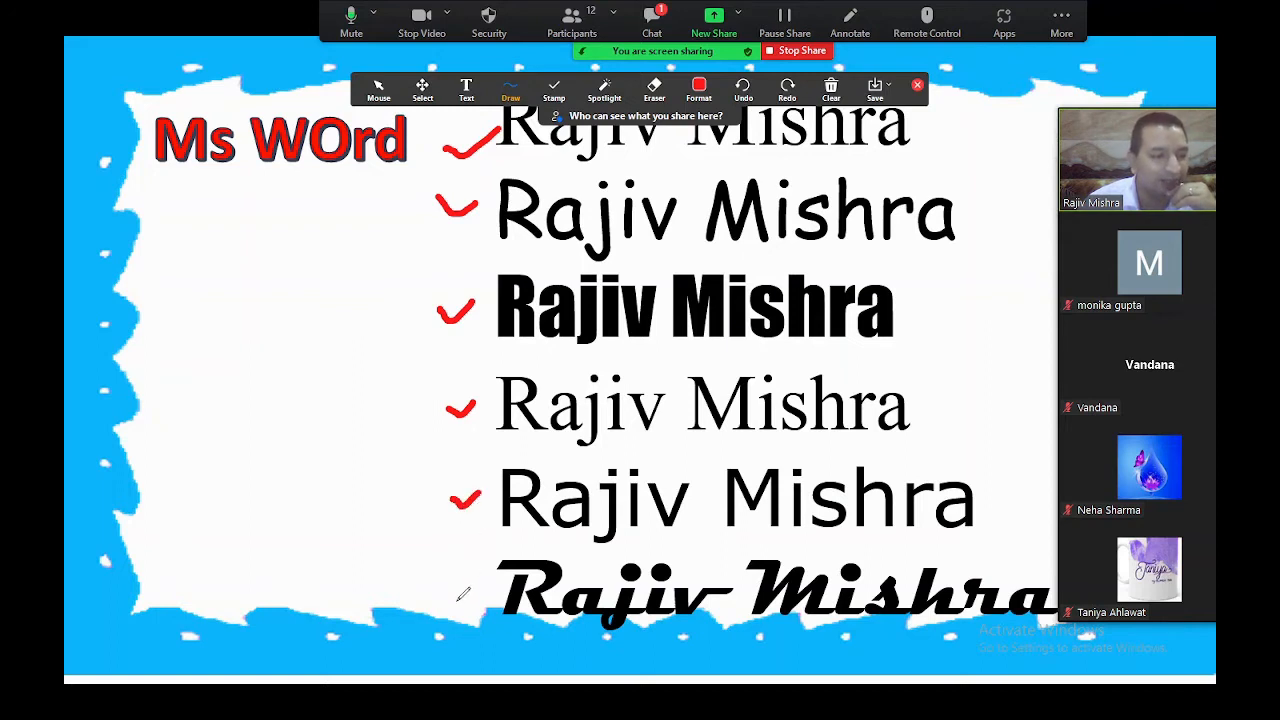
pyautogui.moveTo(455, 599); pyautogui.dragTo(477, 597)
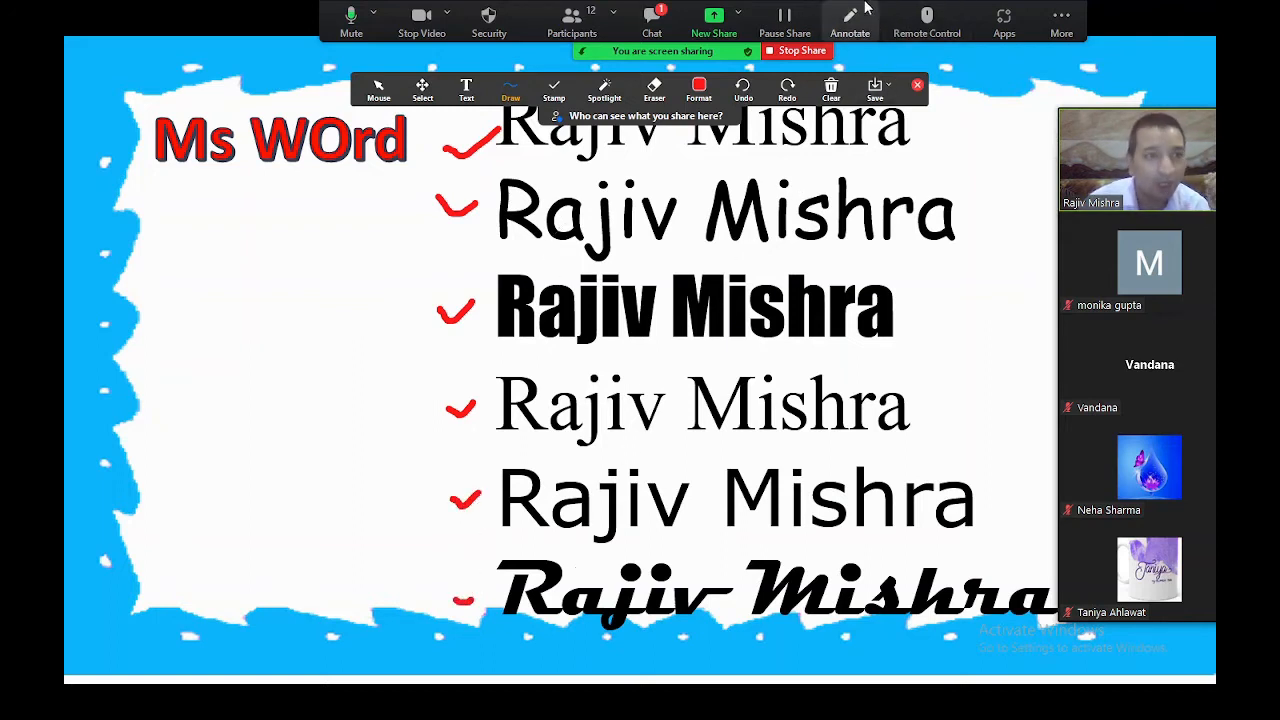
pyautogui.click(840, 30)
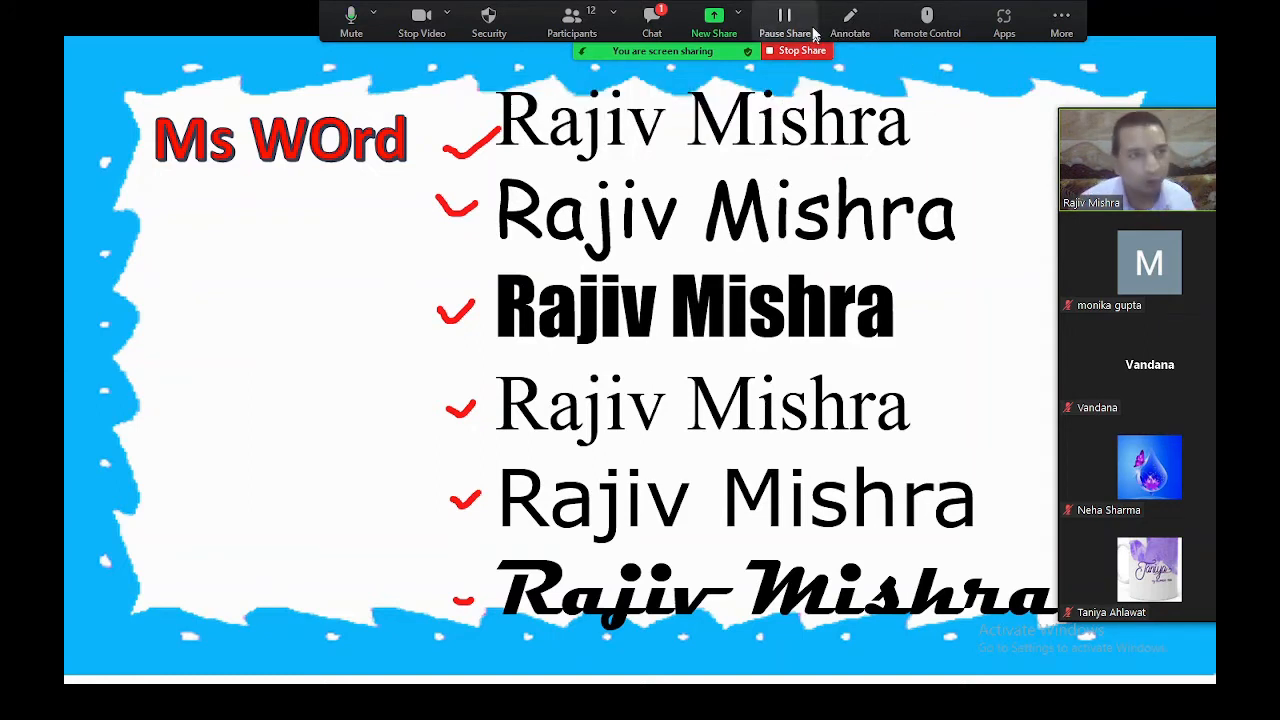
pyautogui.click(856, 22)
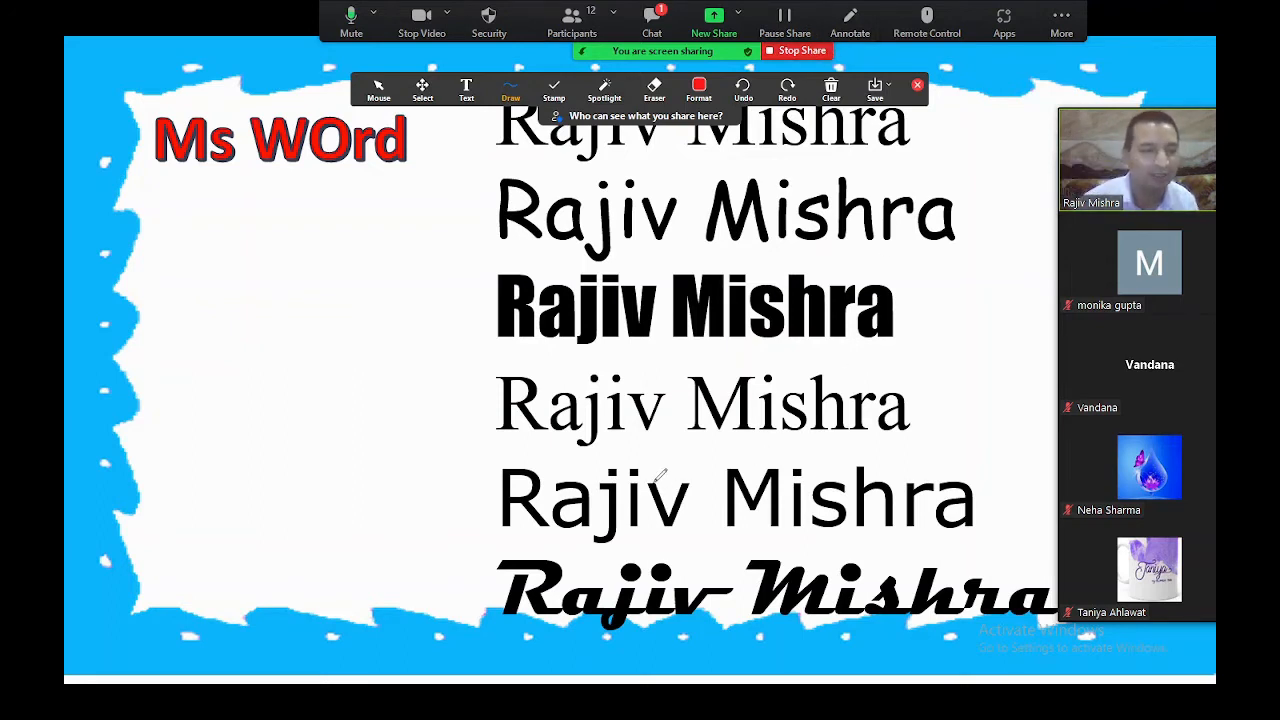
pyautogui.click(860, 18)
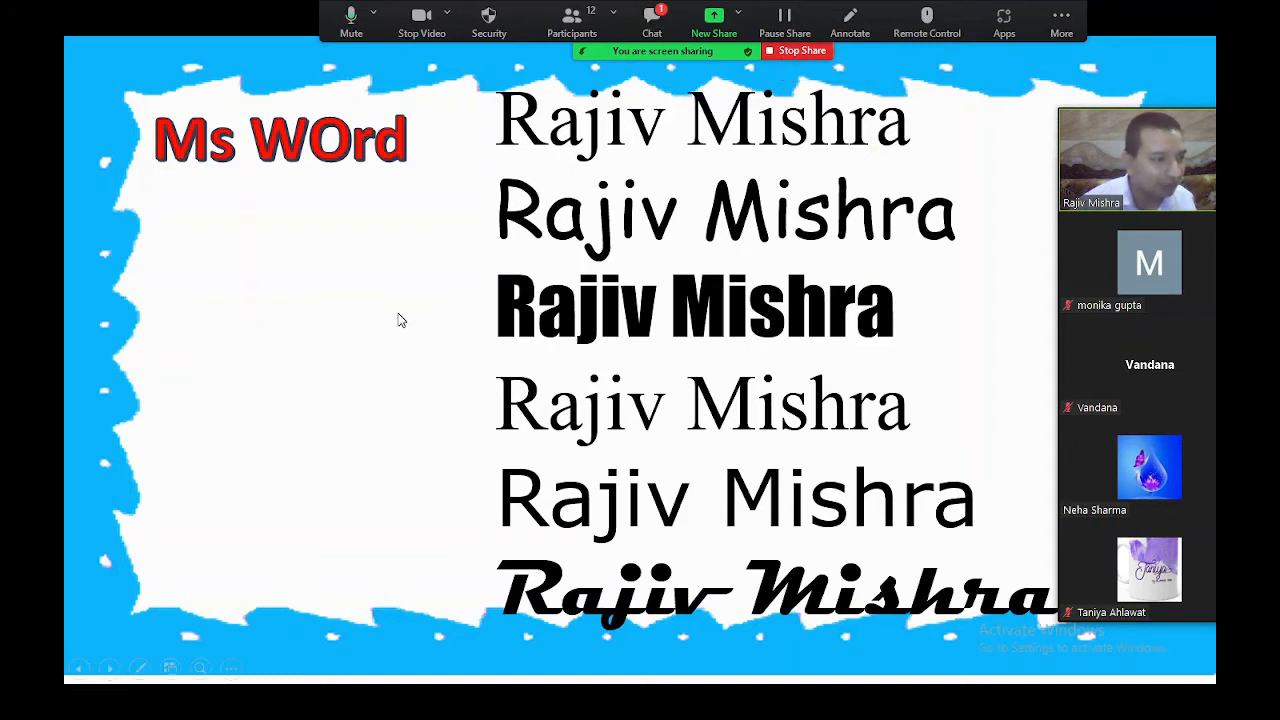
# Reveal the list of font names beside the samples, and restart the meeting share of the PowerPoint slide show.
pyautogui.click(420, 333)
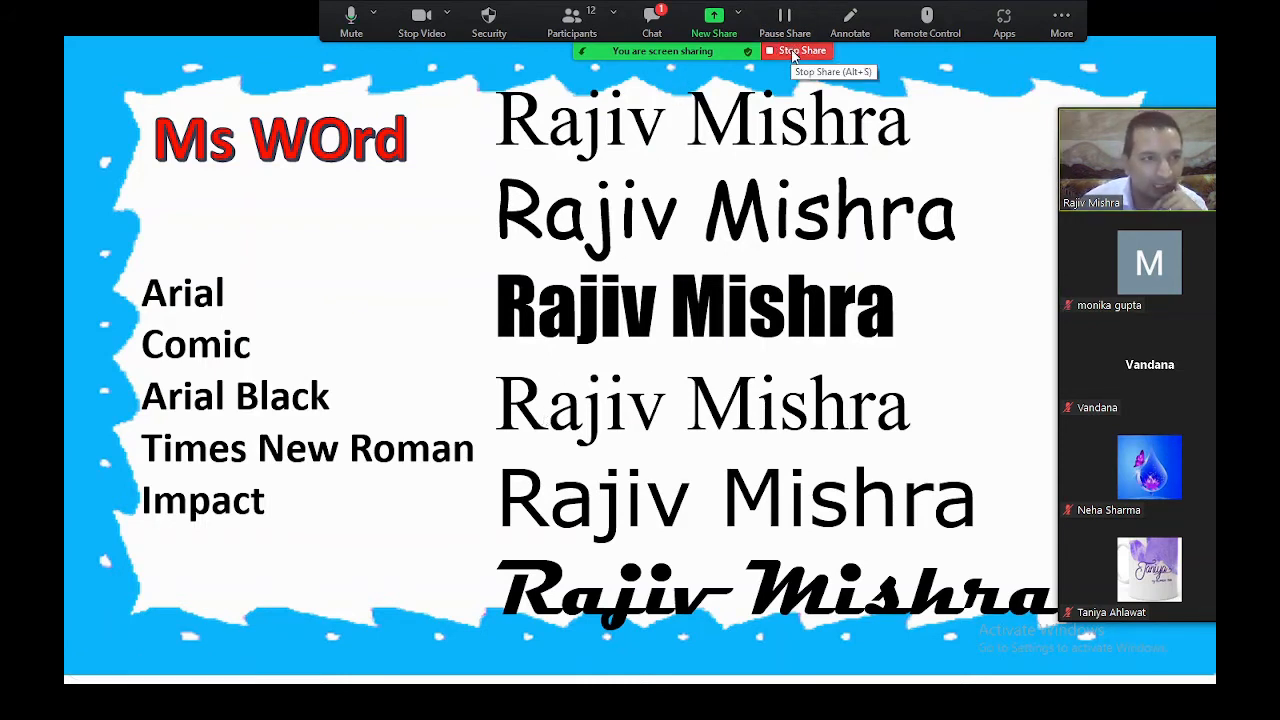
pyautogui.click(795, 51)
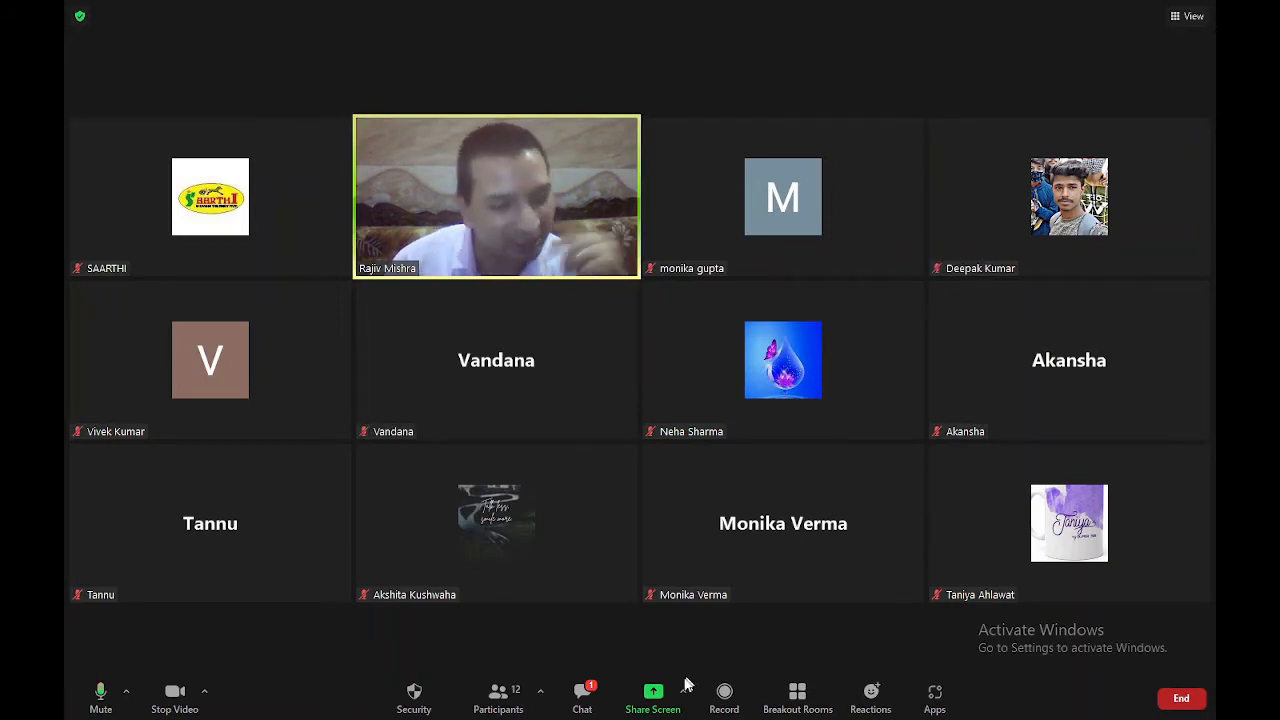
pyautogui.click(660, 700)
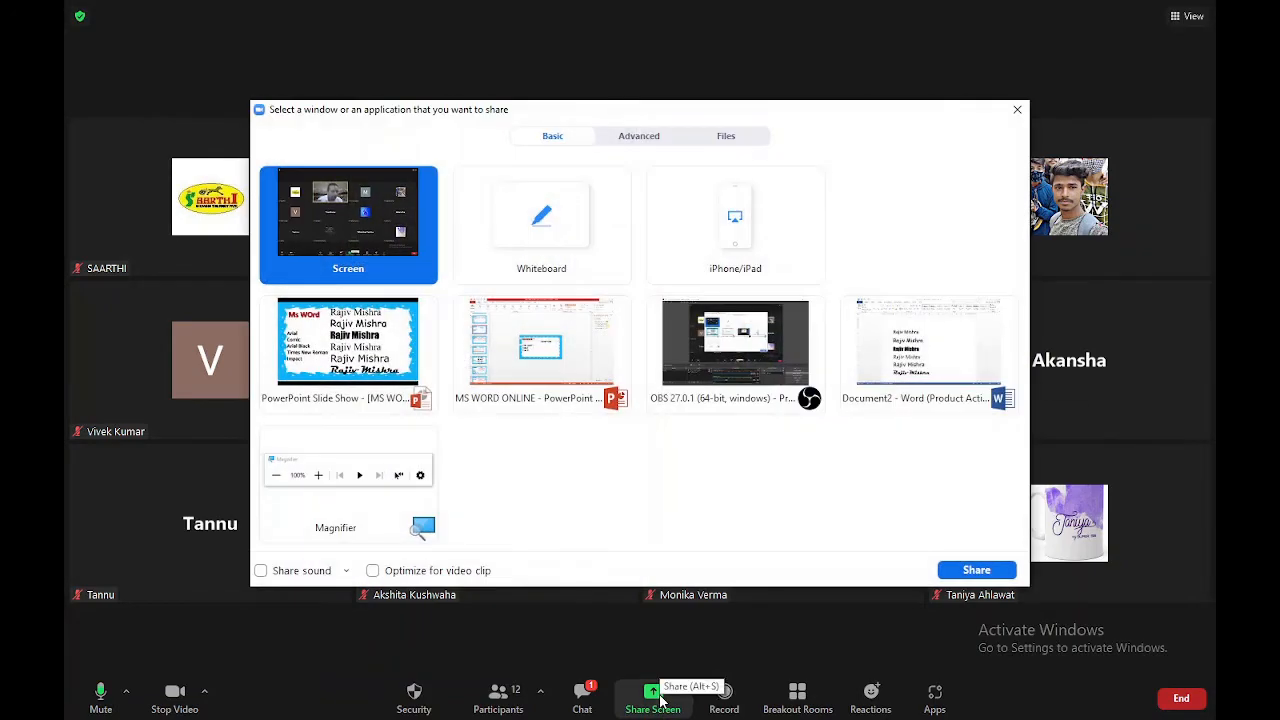
pyautogui.doubleClick(343, 330)
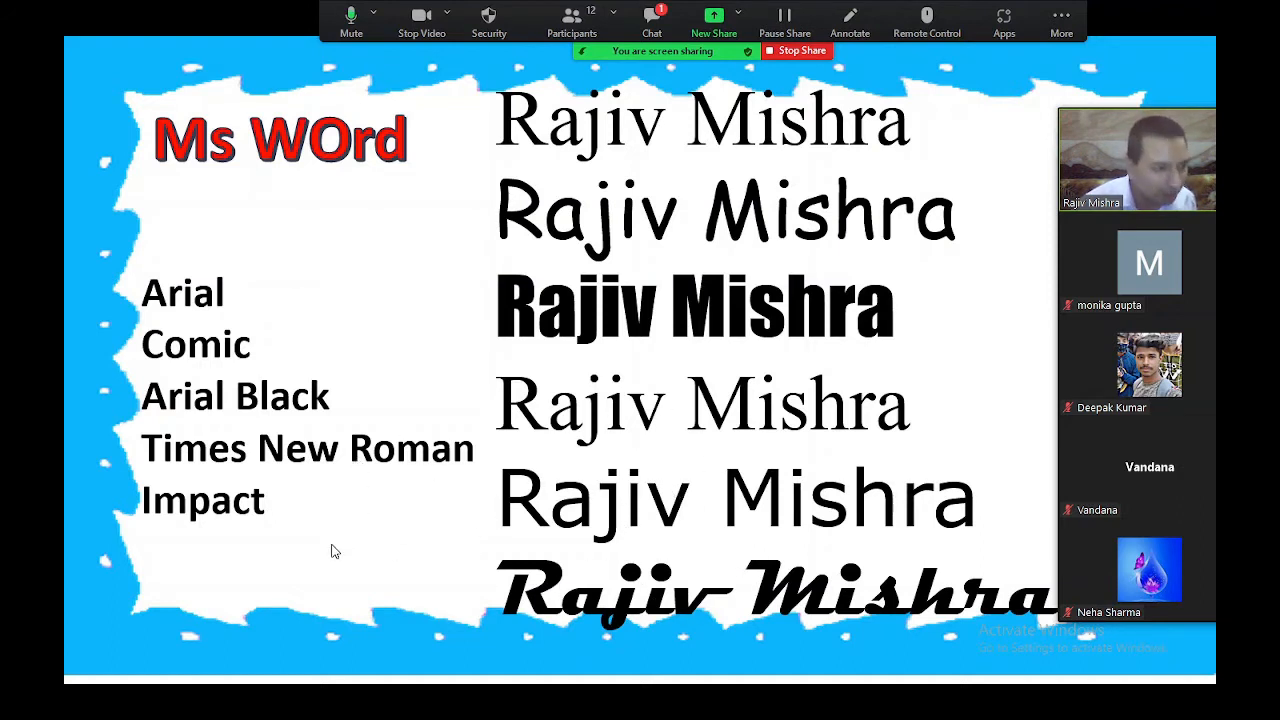
# Advance to the FONT slide and reveal its font names and the Calibri (Body) font box picture.
pyautogui.click(713, 450)
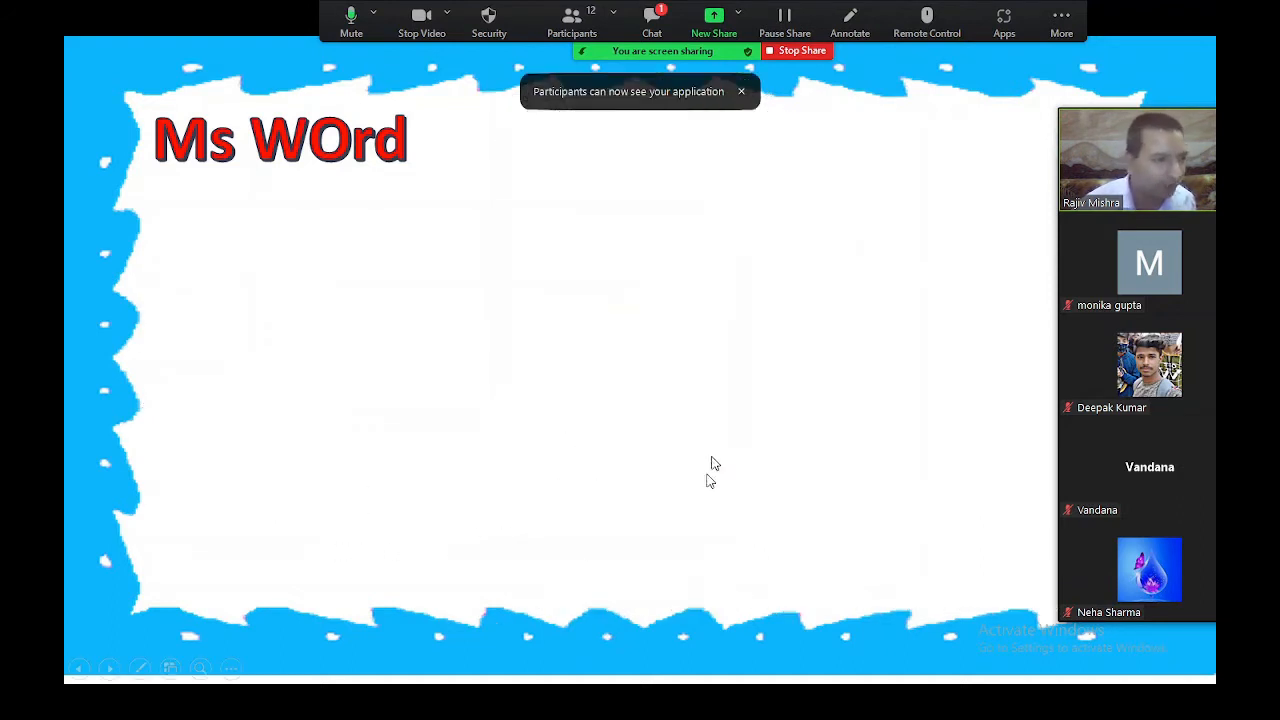
pyautogui.click(556, 428)
pyautogui.click(703, 427)
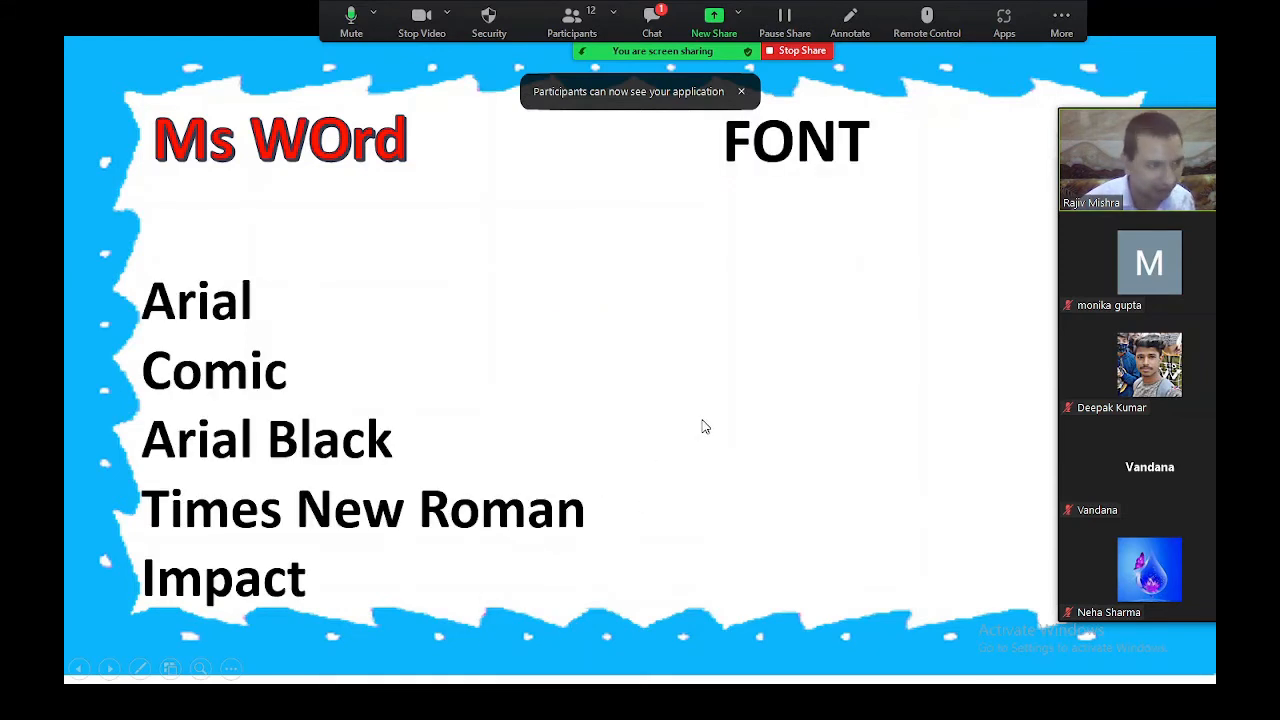
pyautogui.click(673, 449)
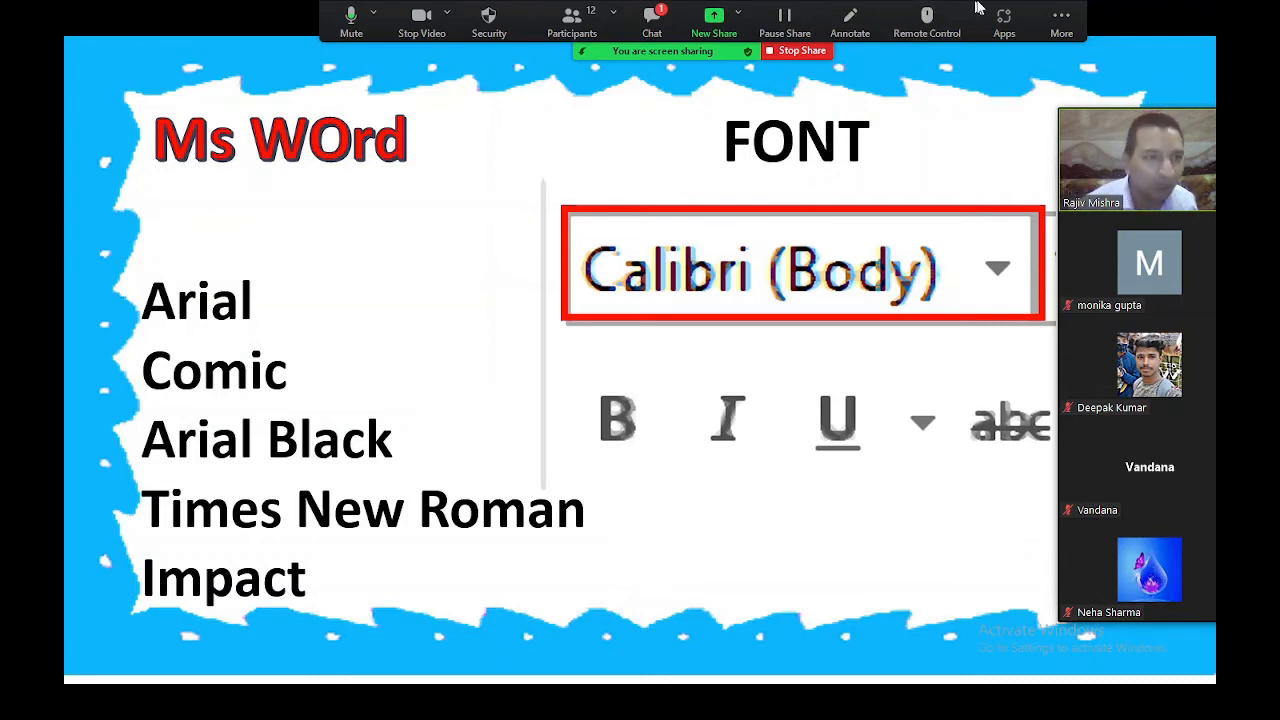
# Stop sharing the slide show and share the Word window Document2 in the meeting instead.
pyautogui.click(800, 52)
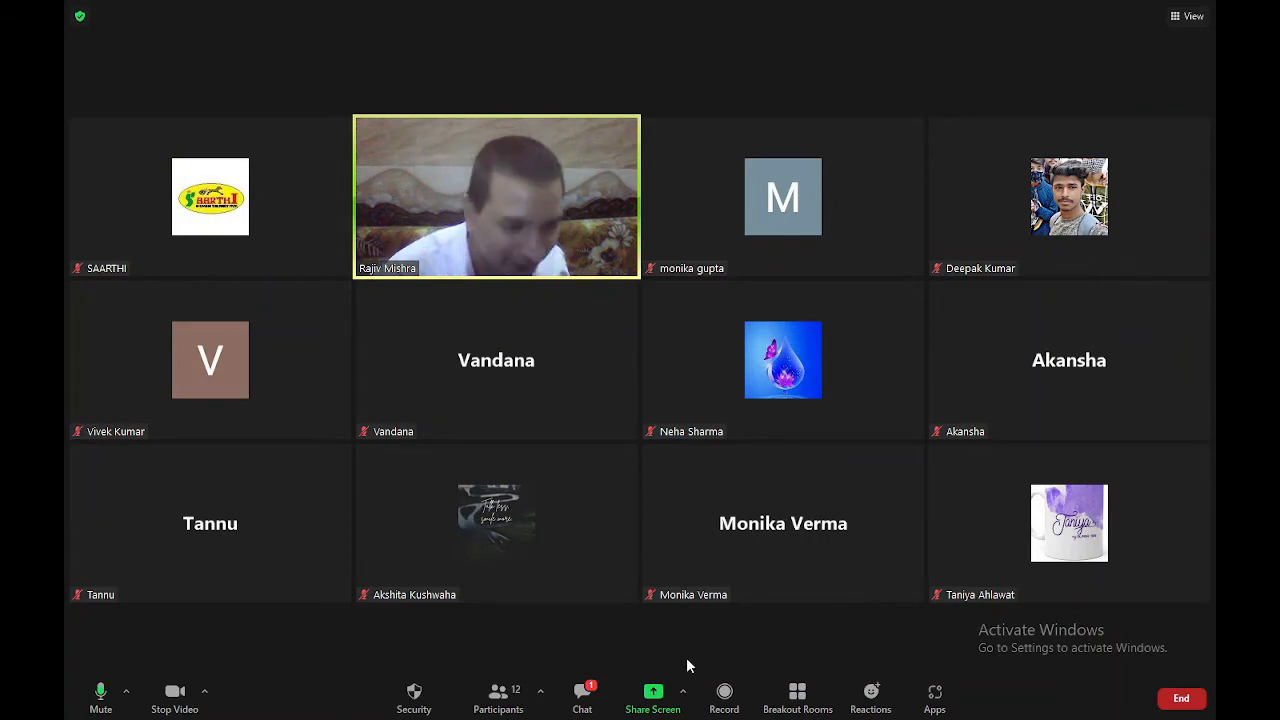
pyautogui.click(658, 700)
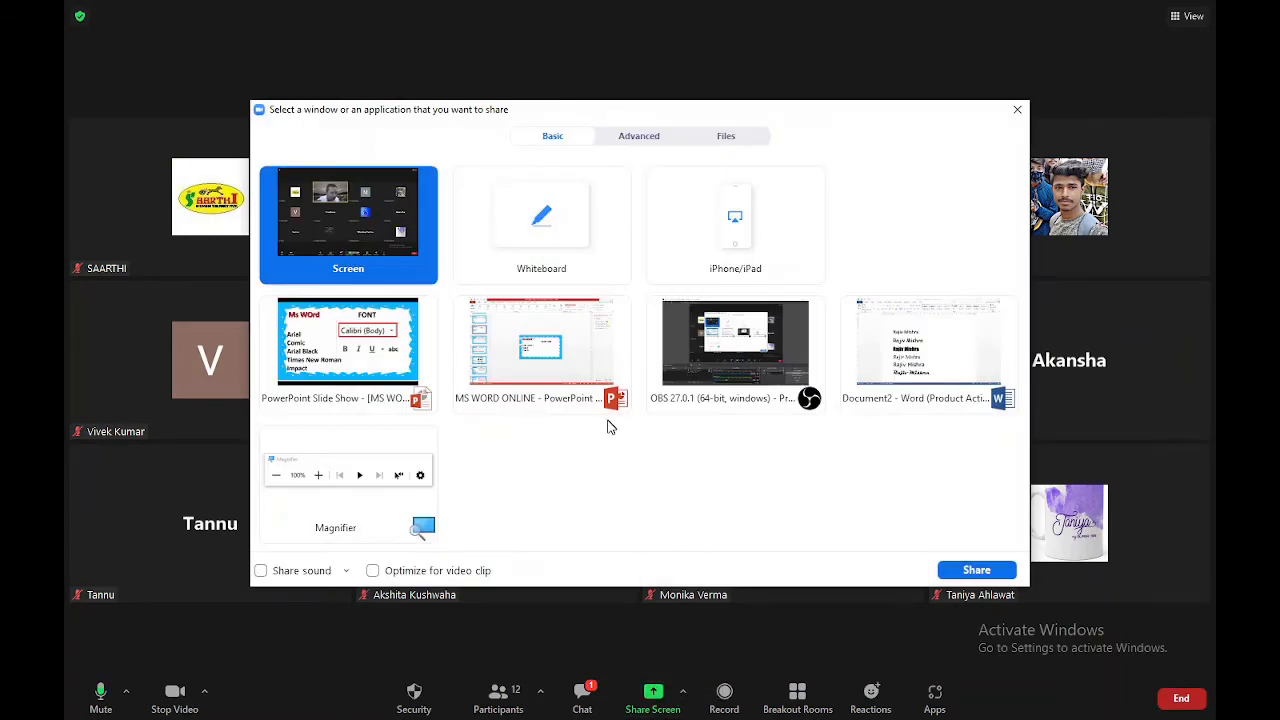
pyautogui.doubleClick(920, 362)
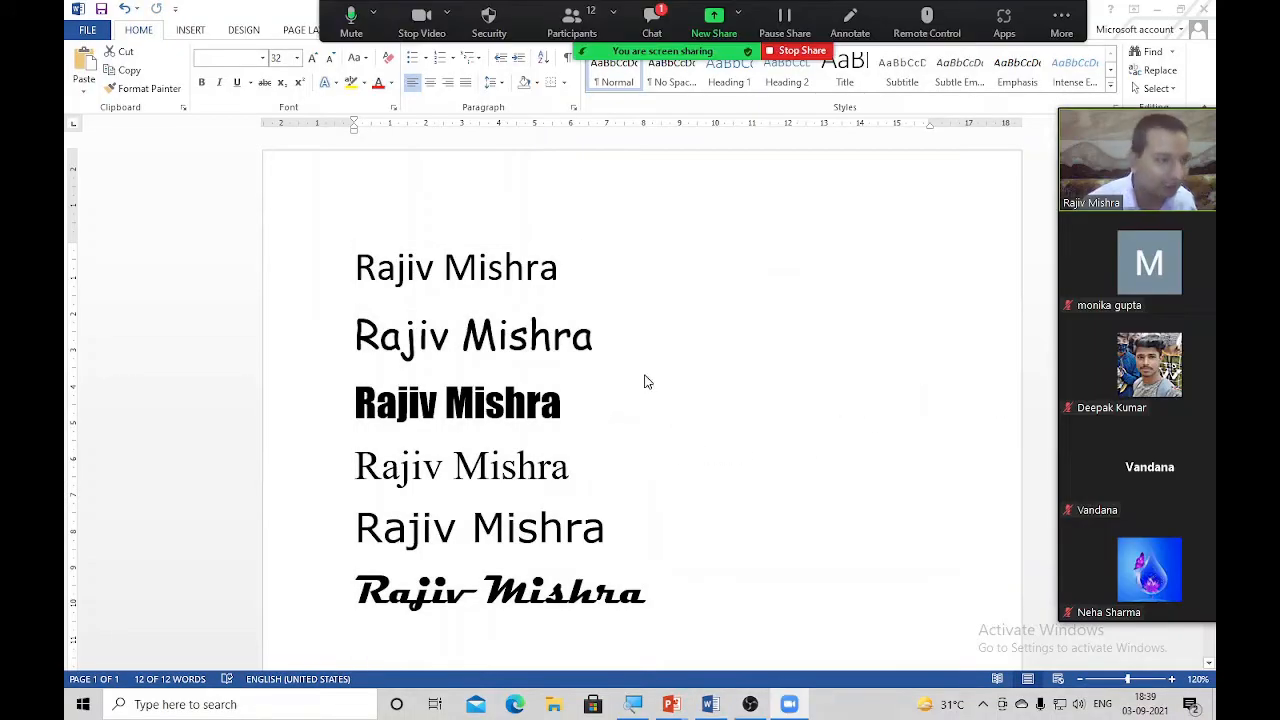
# Place the cursor in the fourth sample line, examine the list of available fonts, and close it without choosing one.
pyautogui.hotkey('ctrl', 'a')
pyautogui.click(647, 483)
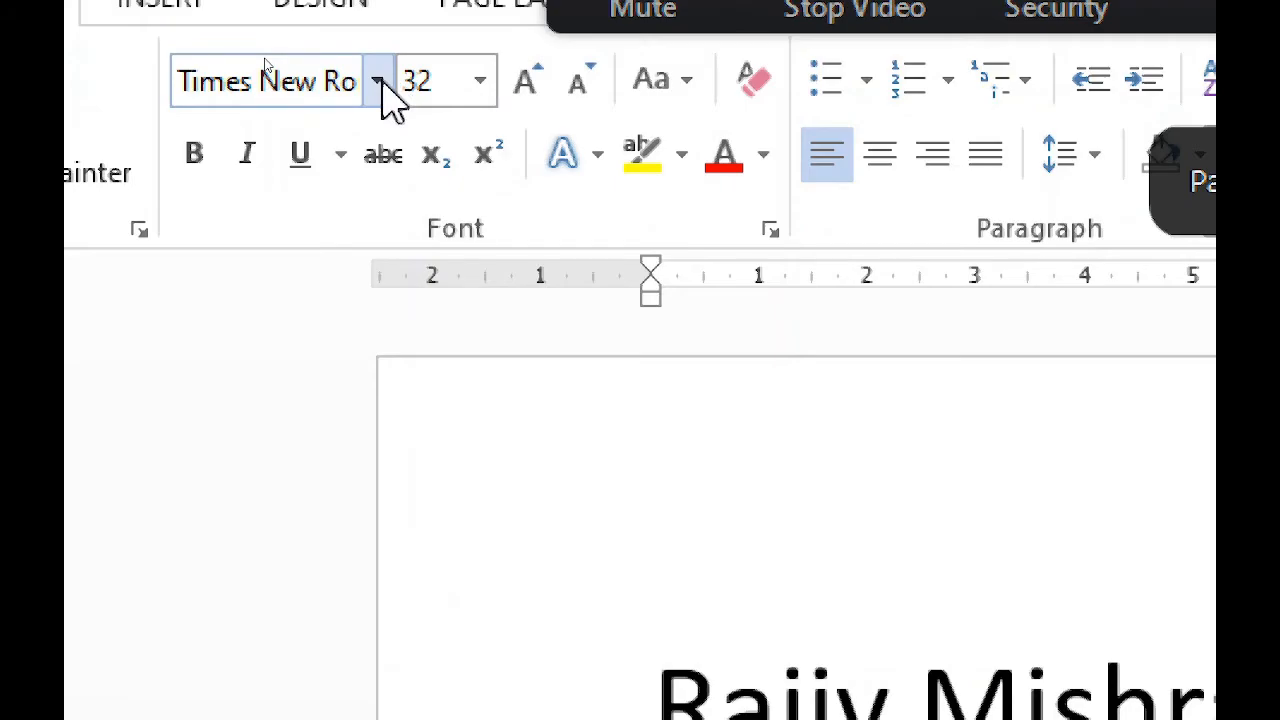
pyautogui.click(379, 81)
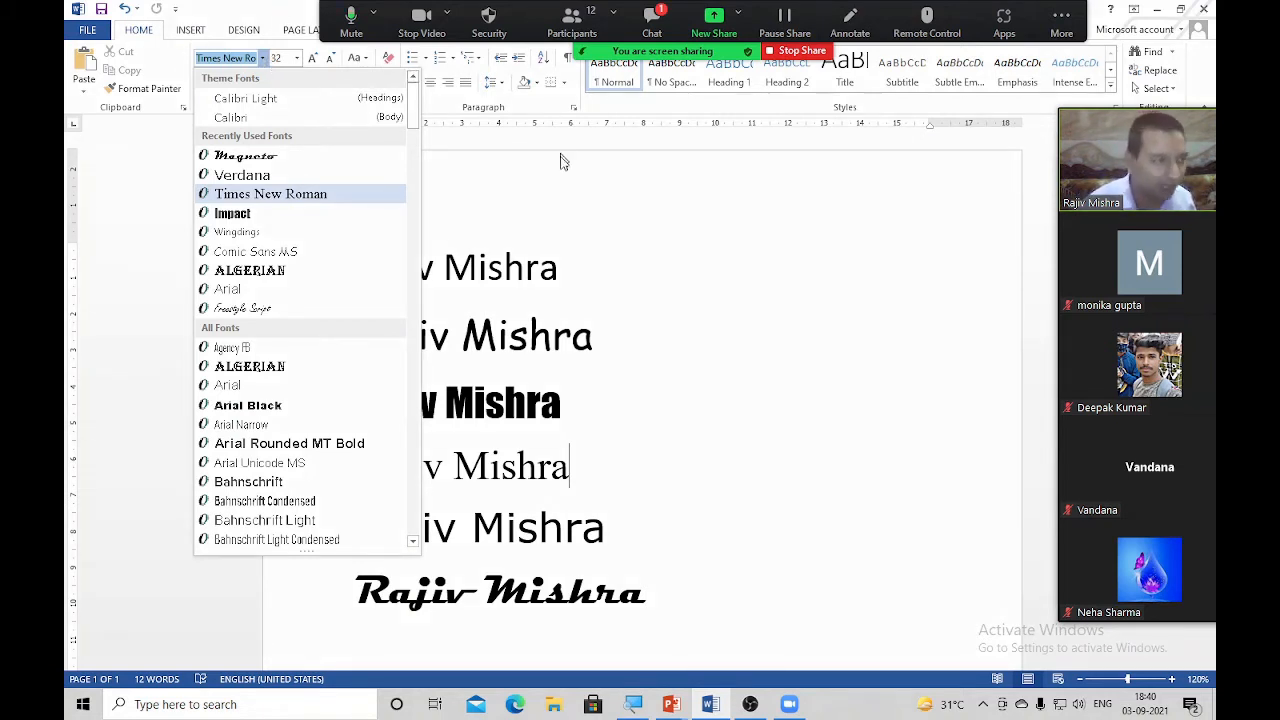
pyautogui.click(581, 242)
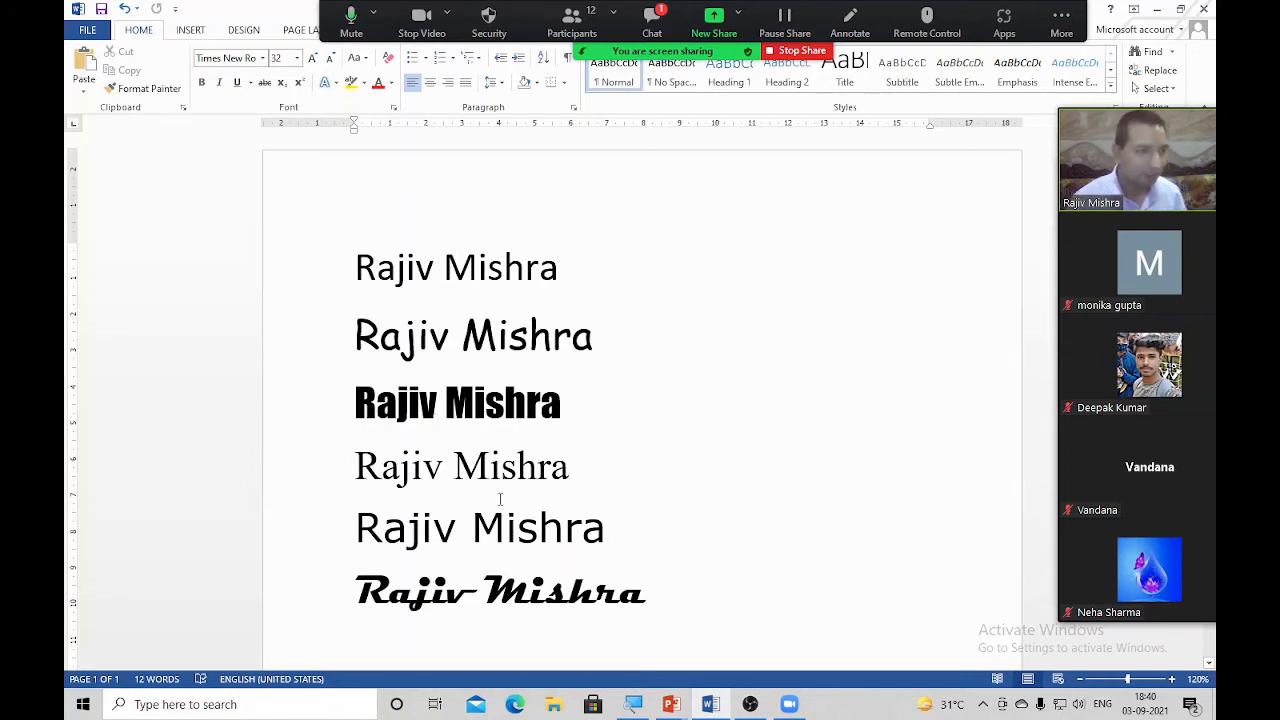
# Delete all the sample lines from the document, and restart the meeting share of the Word window Document2.
pyautogui.hotkey('ctrl', 'a')
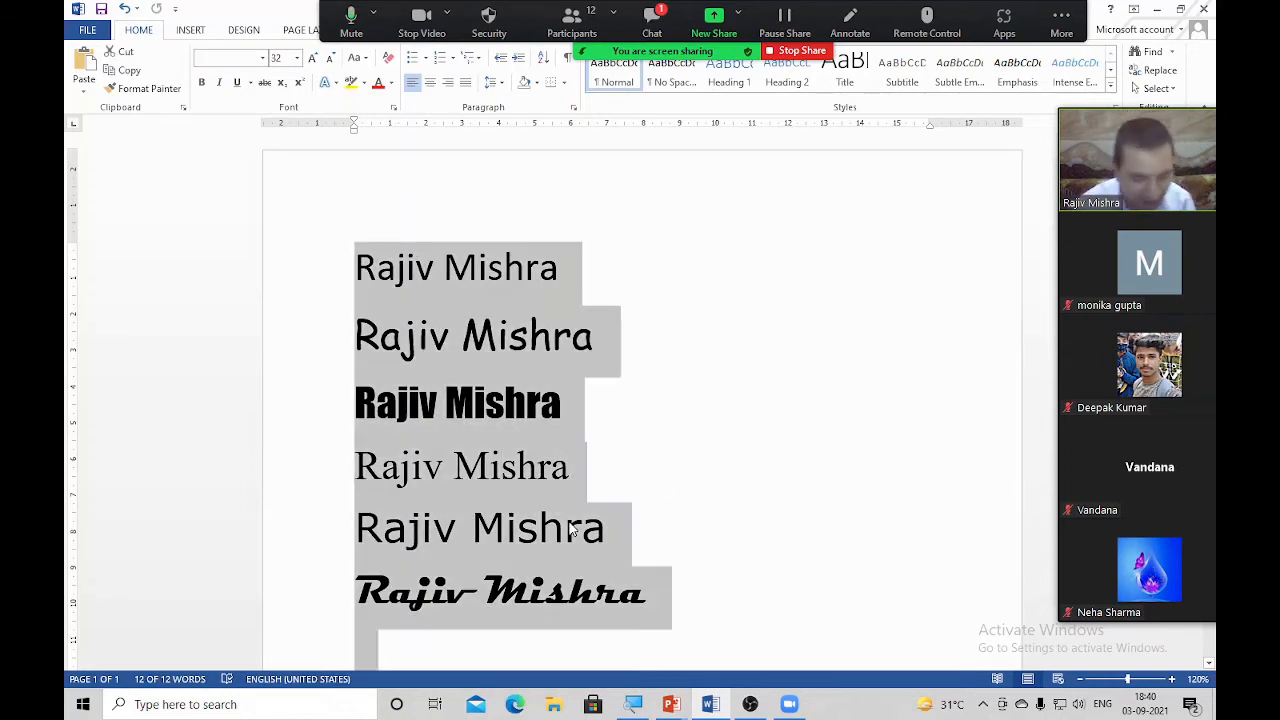
pyautogui.press('Delete')
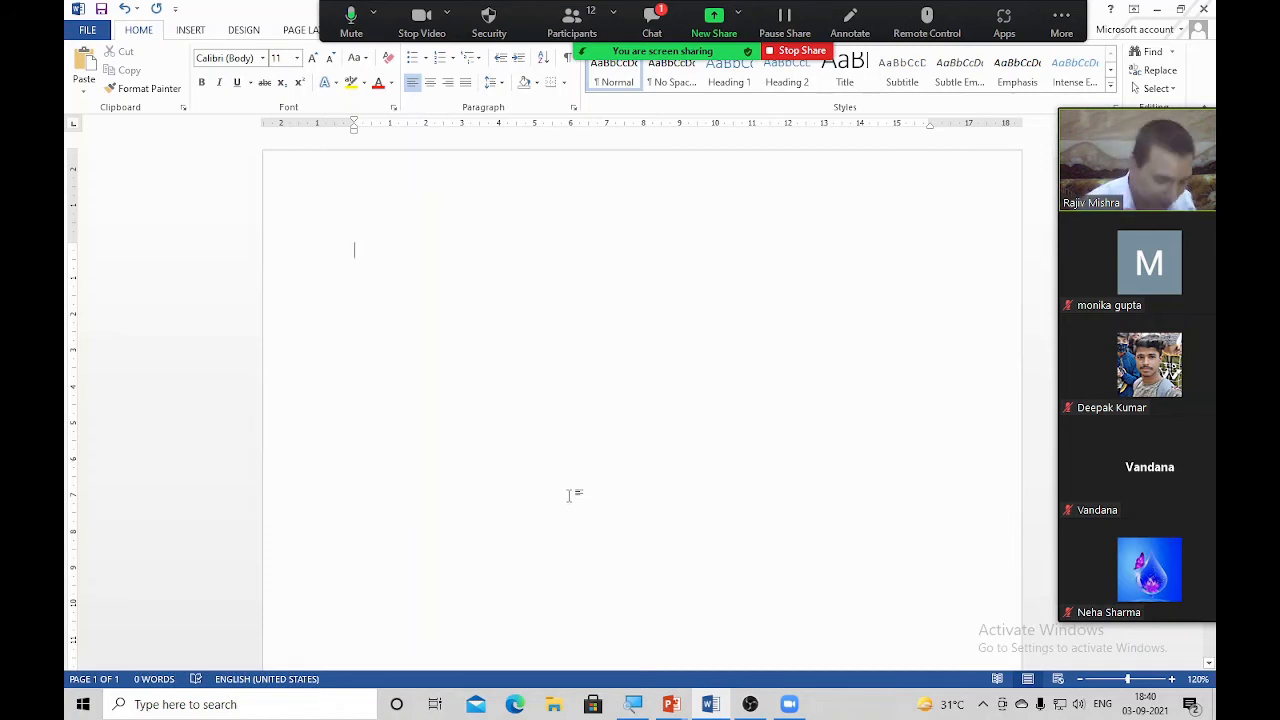
pyautogui.click(785, 54)
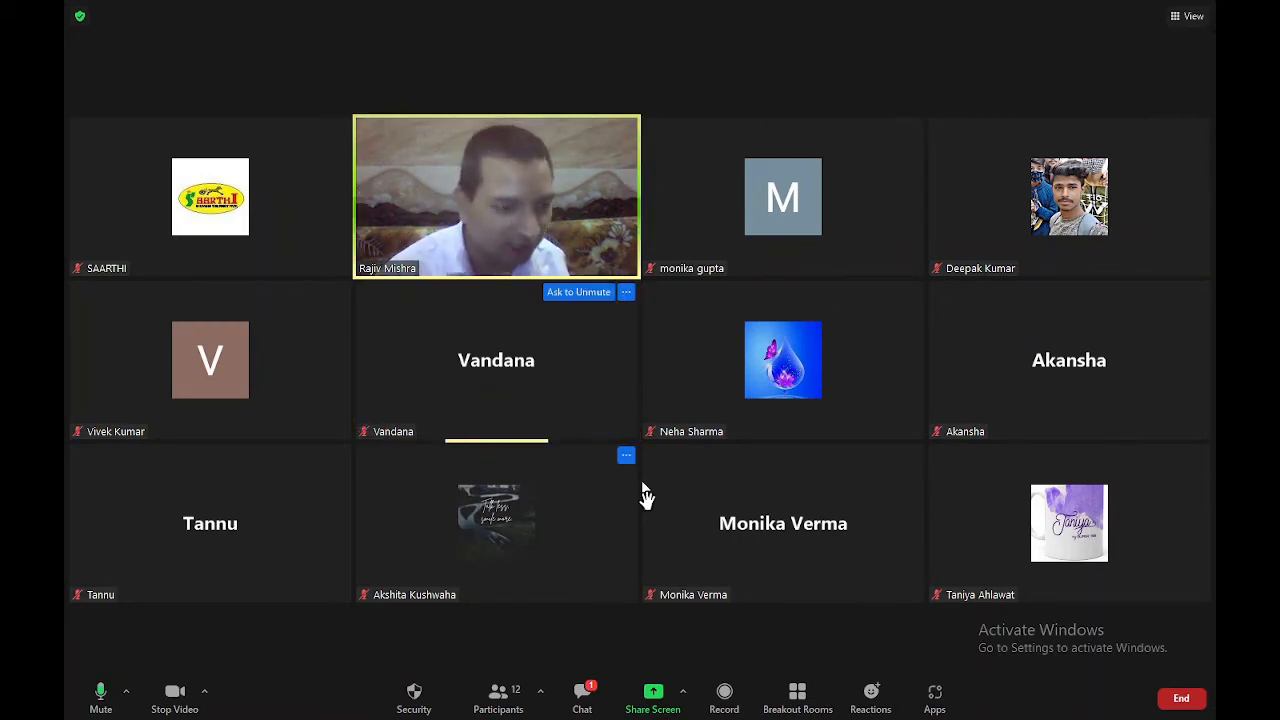
pyautogui.click(650, 700)
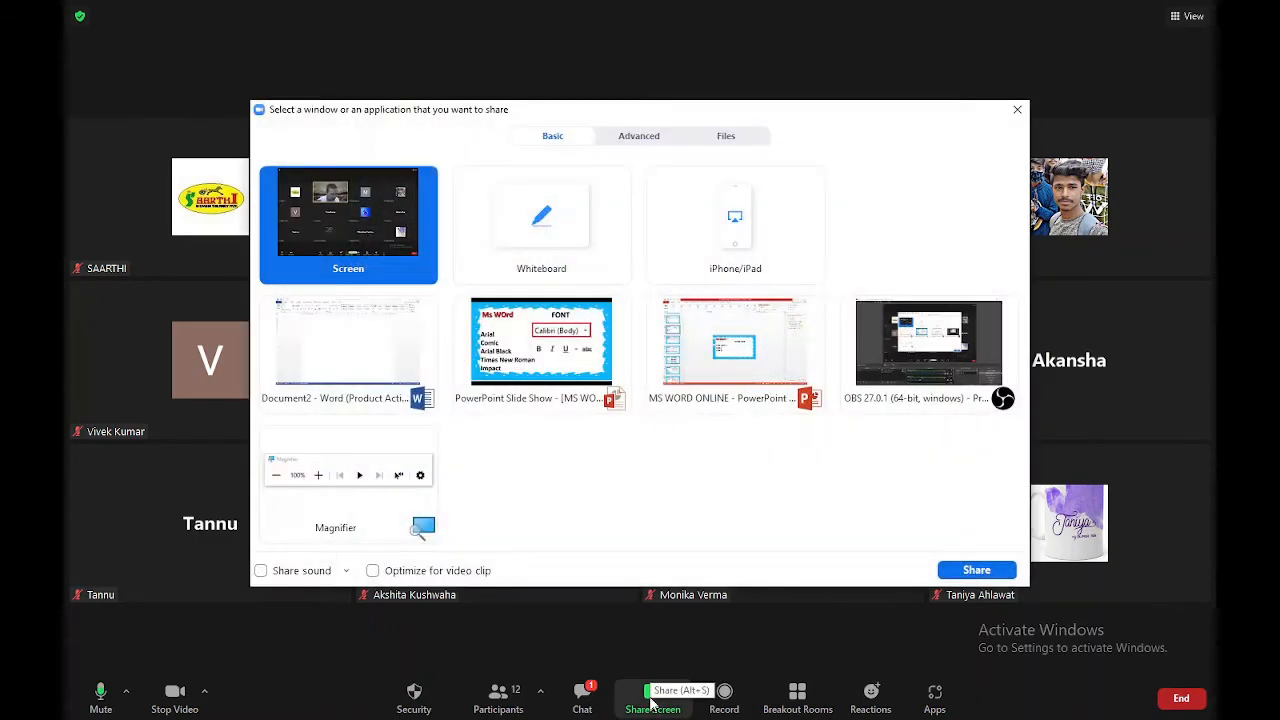
pyautogui.doubleClick(371, 365)
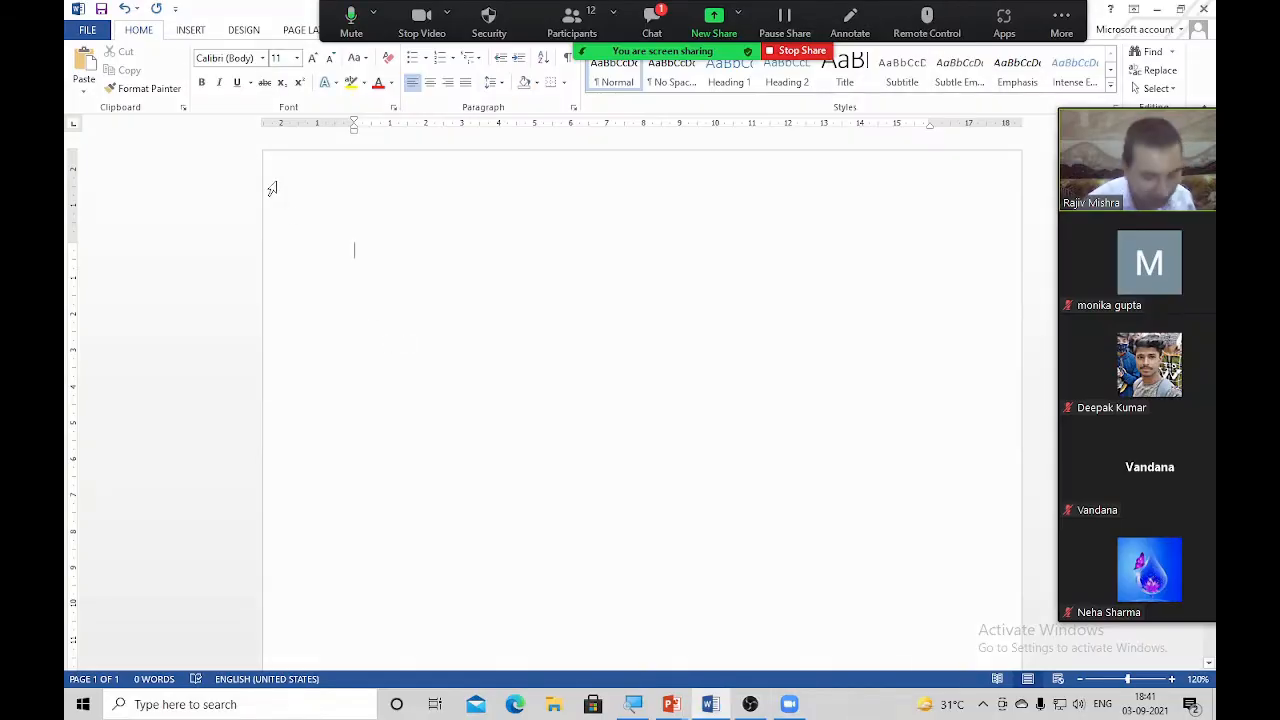
# Set the font to Wingdings and enter the letter o as a square box symbol at the start of the page.
pyautogui.click(257, 59)
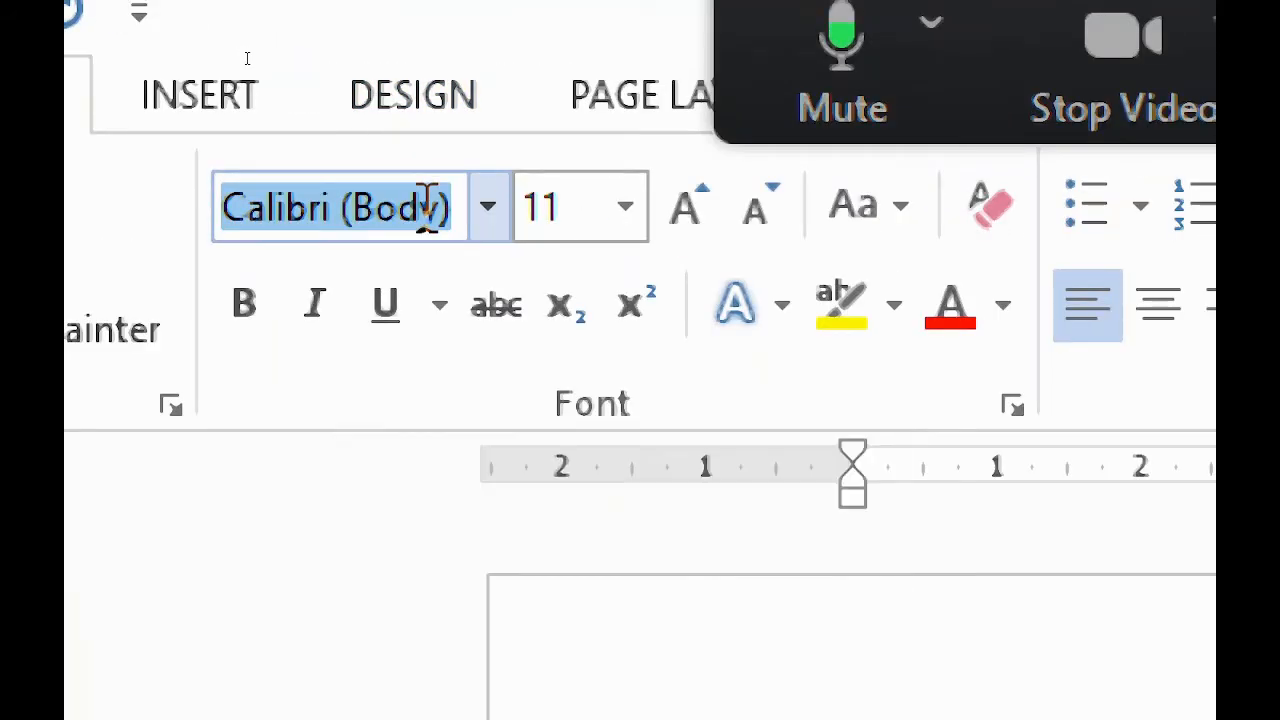
pyautogui.write('W')
pyautogui.write('i')
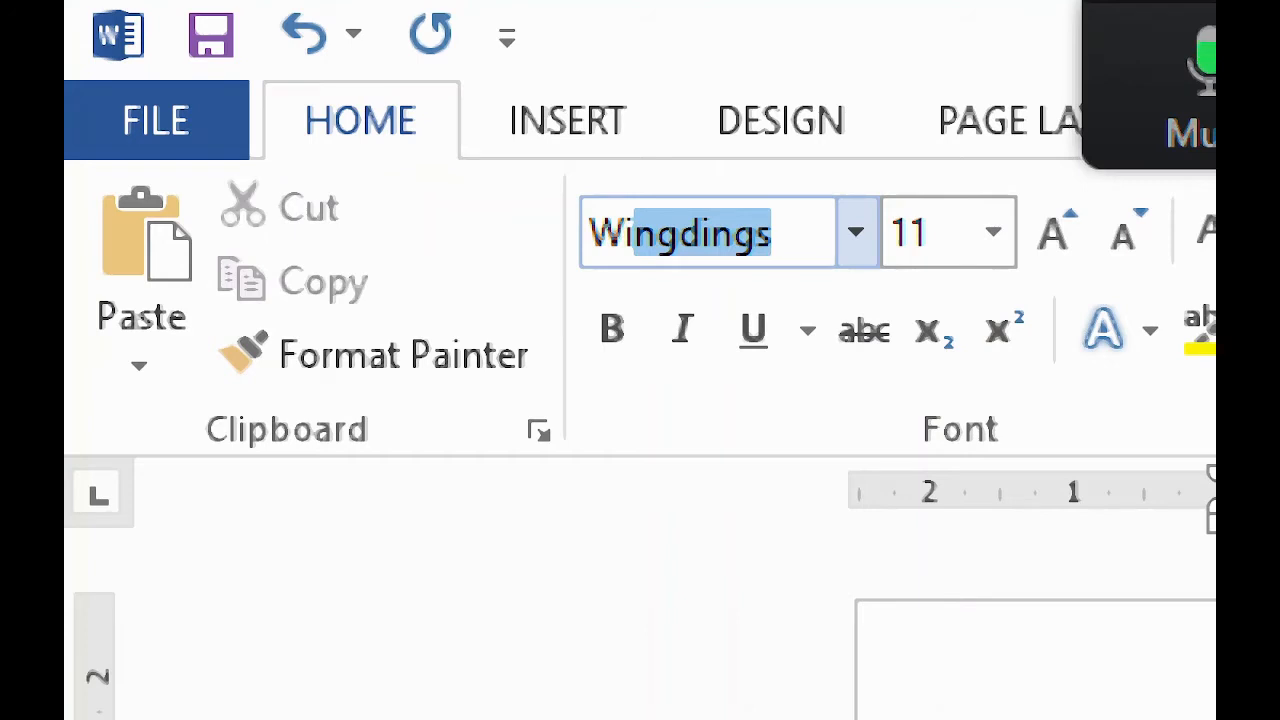
pyautogui.write('n')
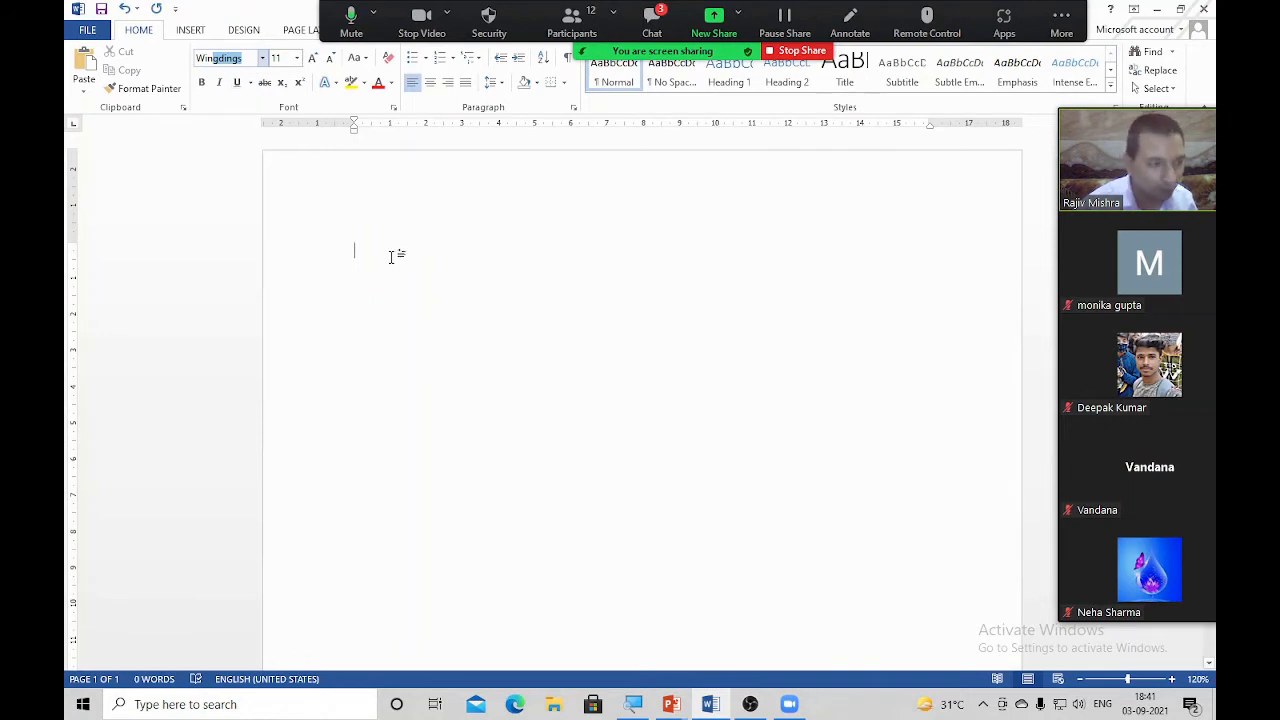
pyautogui.press('Return')
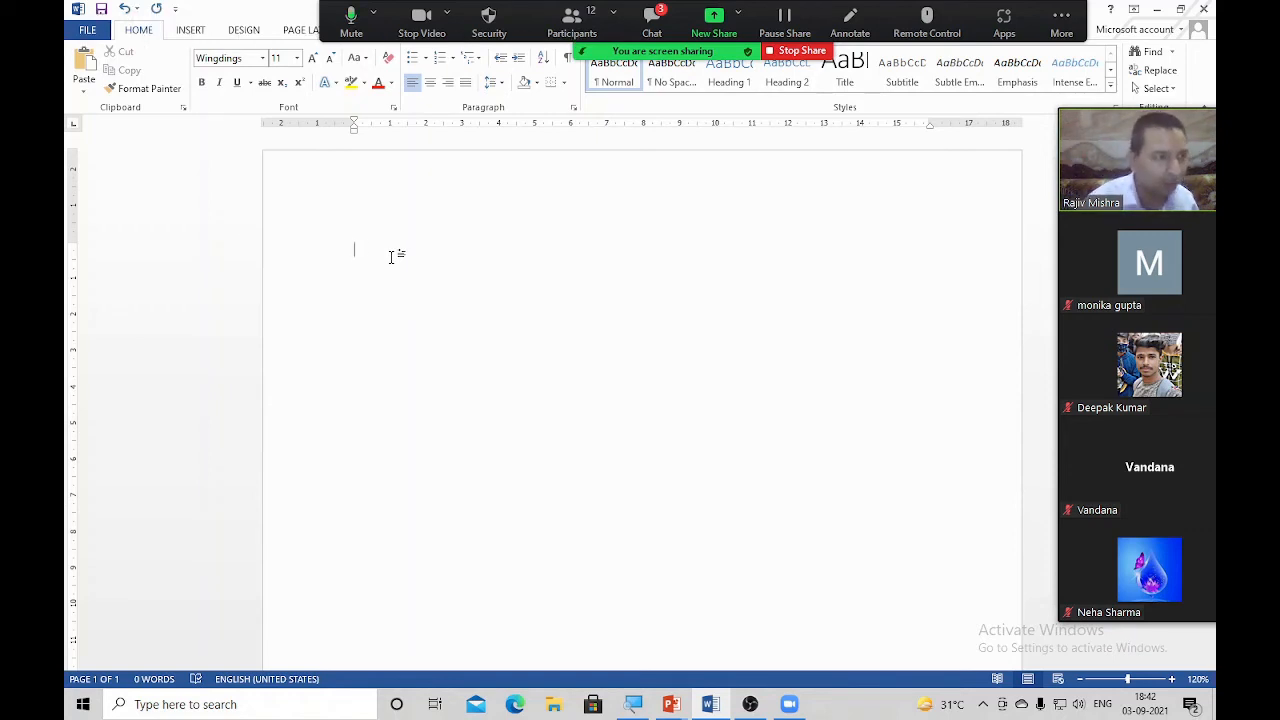
pyautogui.write('o')
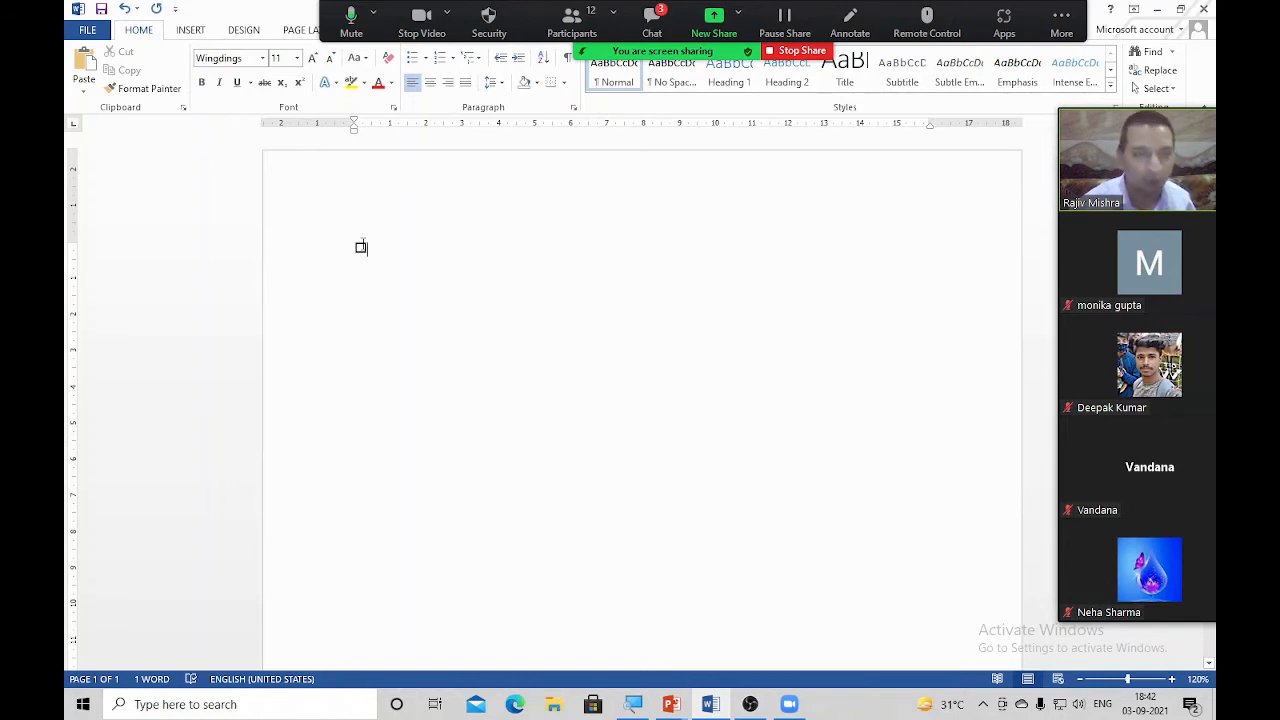
# Enlarge the square box symbol to 76 pt and turn it into a list bullet.
pyautogui.doubleClick(361, 247)
pyautogui.hotkey('ctrl', 'shift', '.')
pyautogui.hotkey('ctrl', 'shift', '.')
pyautogui.hotkey('ctrl', 'shift', '.')
pyautogui.hotkey('ctrl', 'shift', '.')
pyautogui.hotkey('ctrl', 'shift', '.')
pyautogui.hotkey('ctrl', 'shift', '.')
pyautogui.hotkey('ctrl', 'shift', '.')
pyautogui.hotkey('ctrl', 'shift', '.')
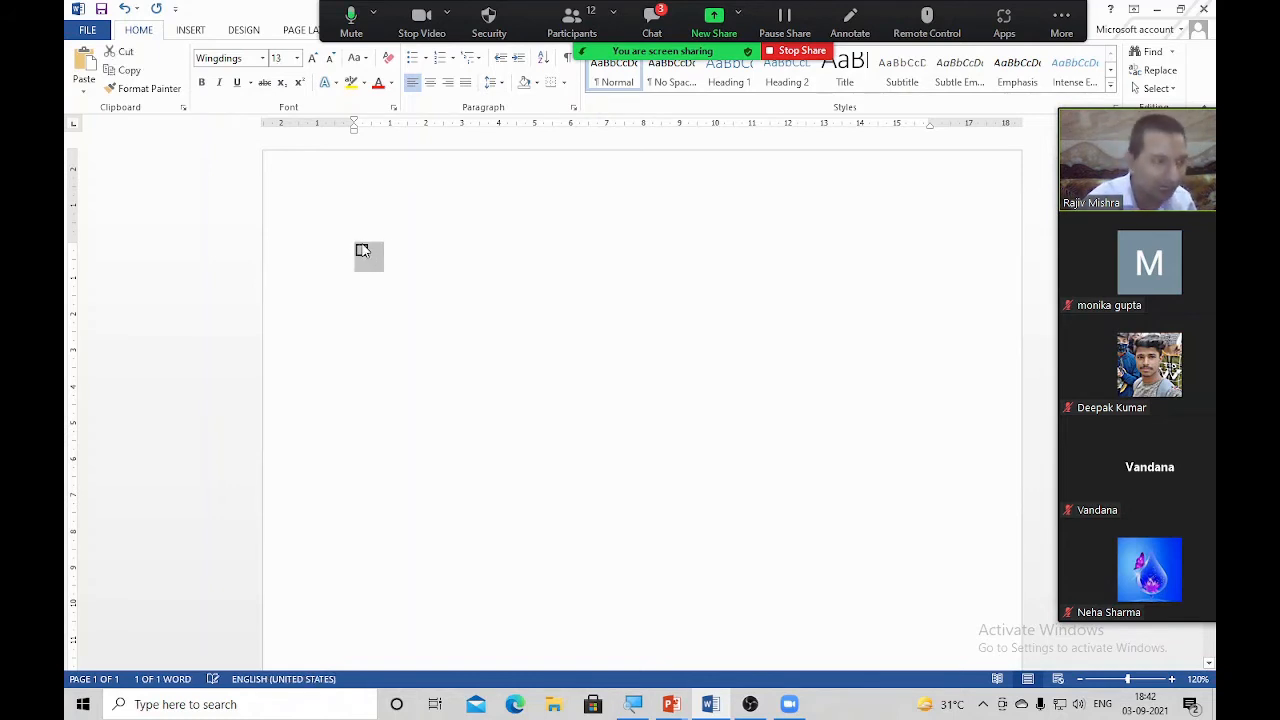
pyautogui.hotkey('ctrl', ']')
pyautogui.hotkey('ctrl', ']')
pyautogui.hotkey('ctrl', ']')
pyautogui.hotkey('ctrl', ']')
pyautogui.hotkey('ctrl', ']')
pyautogui.hotkey('ctrl', ']')
pyautogui.hotkey('ctrl', ']')
pyautogui.hotkey('ctrl', ']')
pyautogui.hotkey('ctrl', ']')
pyautogui.hotkey('ctrl', ']')
pyautogui.hotkey('ctrl', ']')
pyautogui.hotkey('ctrl', ']')
pyautogui.hotkey('ctrl', ']')
pyautogui.hotkey('ctrl', ']')
pyautogui.hotkey('ctrl', ']')
pyautogui.hotkey('ctrl', ']')
pyautogui.hotkey('ctrl', ']')
pyautogui.hotkey('ctrl', ']')
pyautogui.hotkey('ctrl', ']')
pyautogui.hotkey('ctrl', ']')
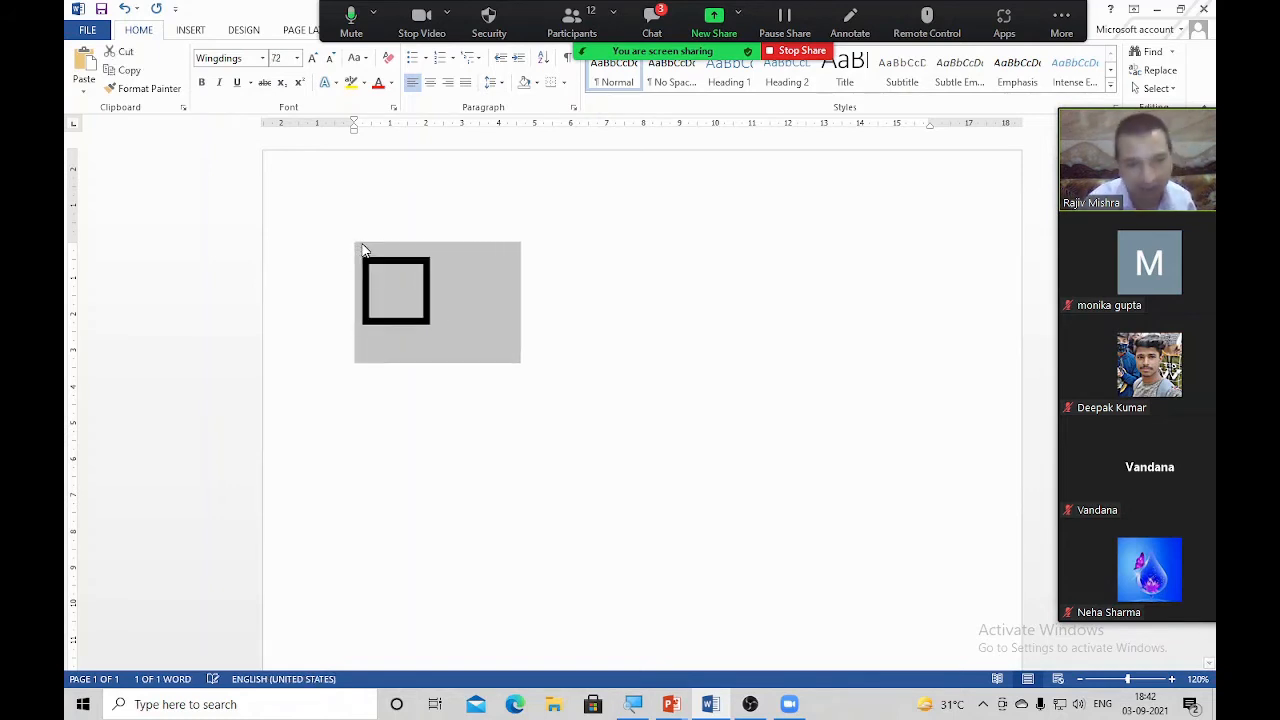
pyautogui.click(489, 324)
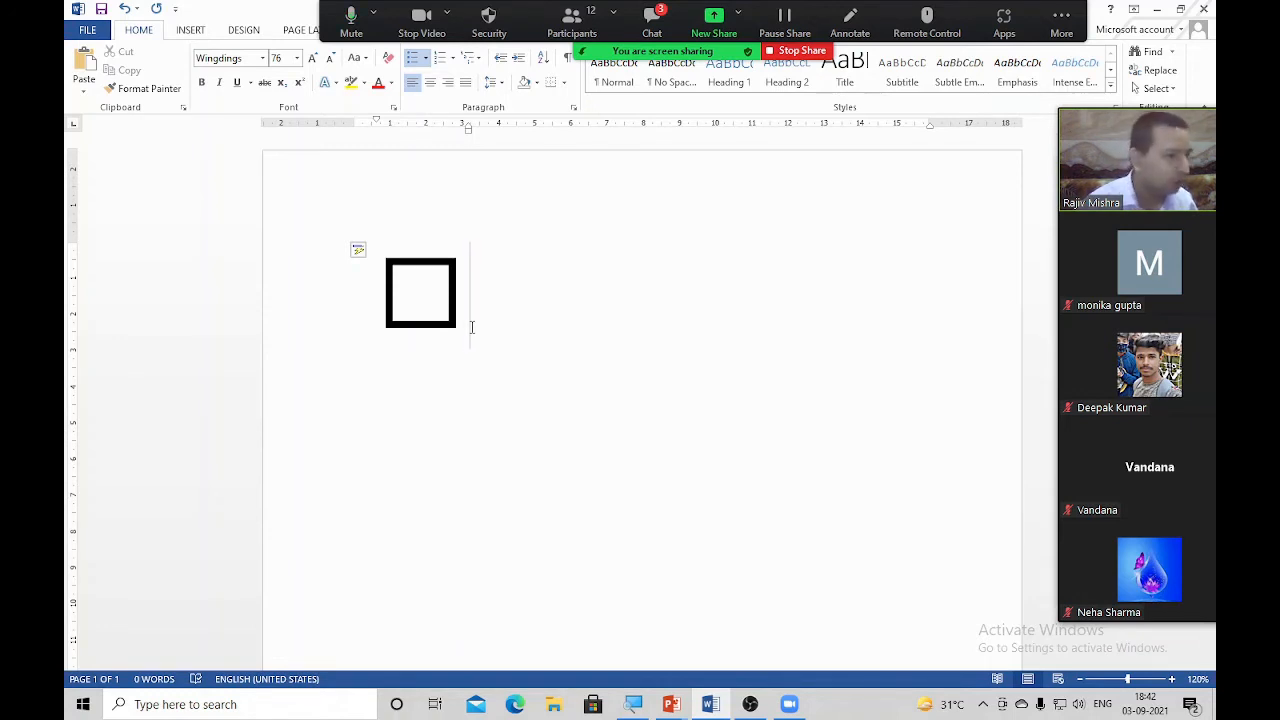
# Replace the box bullet with the Wingdings Om symbol.
pyautogui.hotkey('ctrl', 'a')
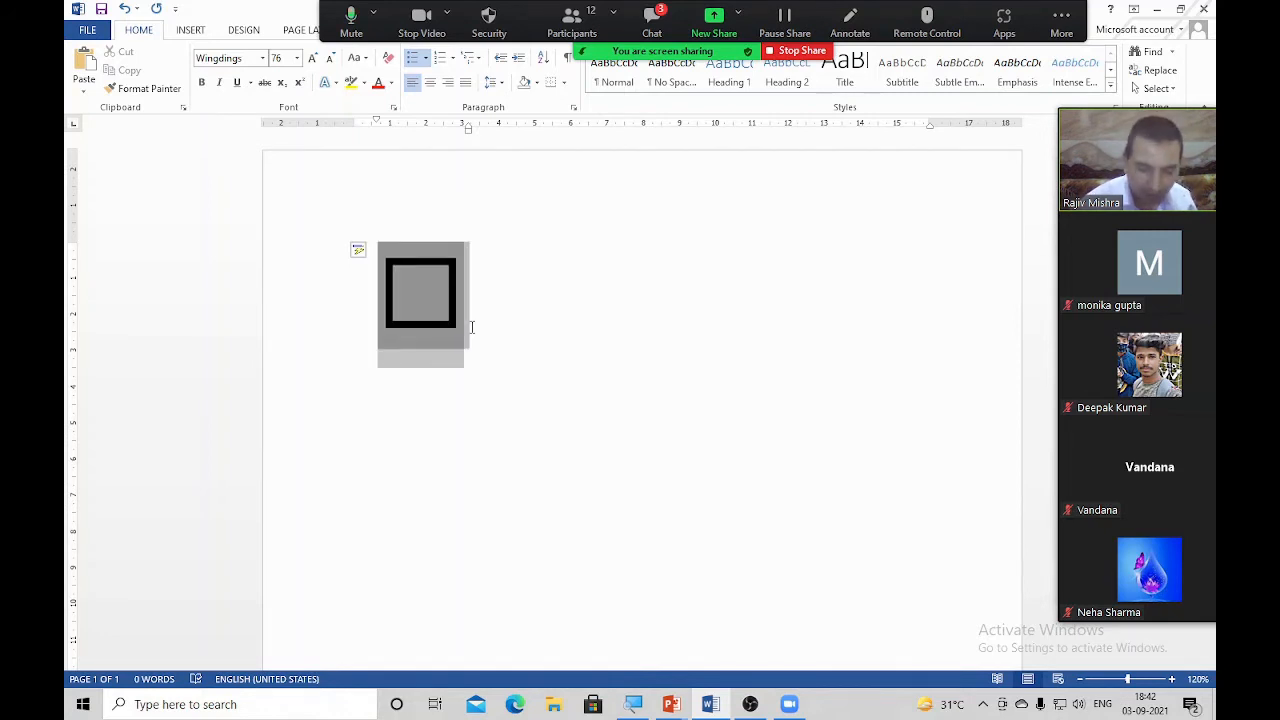
pyautogui.write('\\')
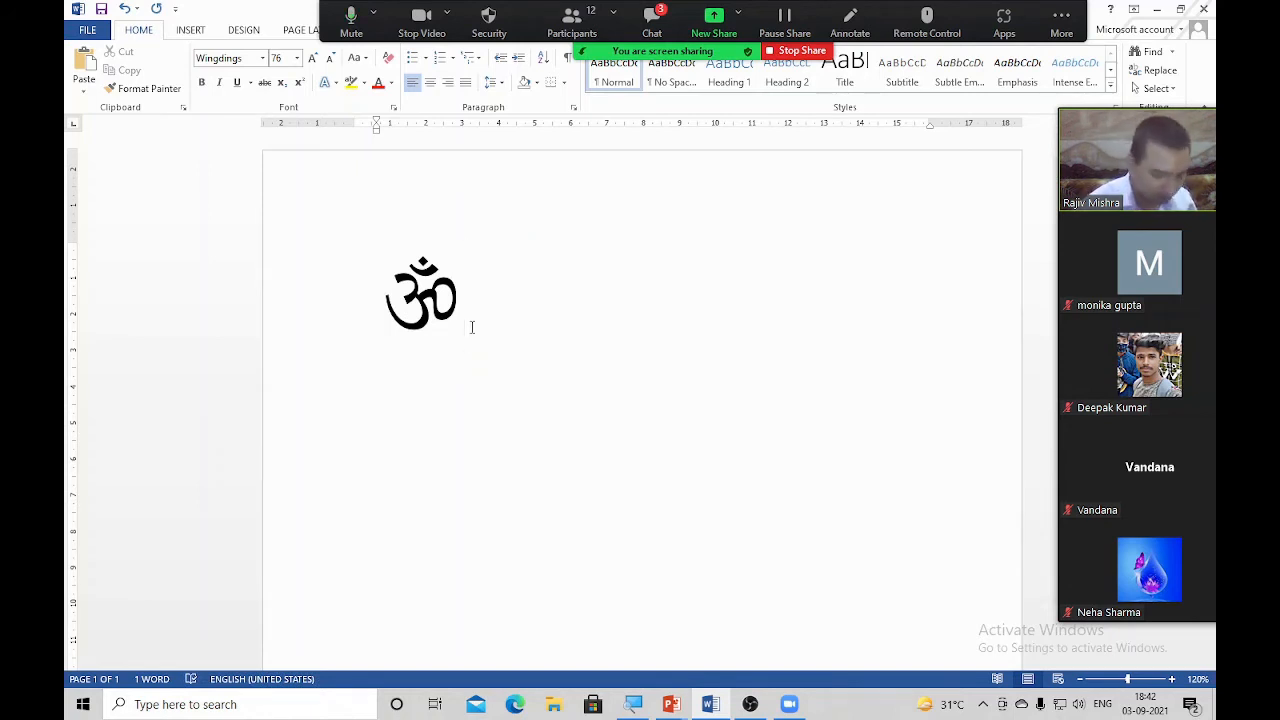
# Replace the page's content with the Wingdings check mark and turn it into a list bullet.
pyautogui.hotkey('ctrl', 'a')
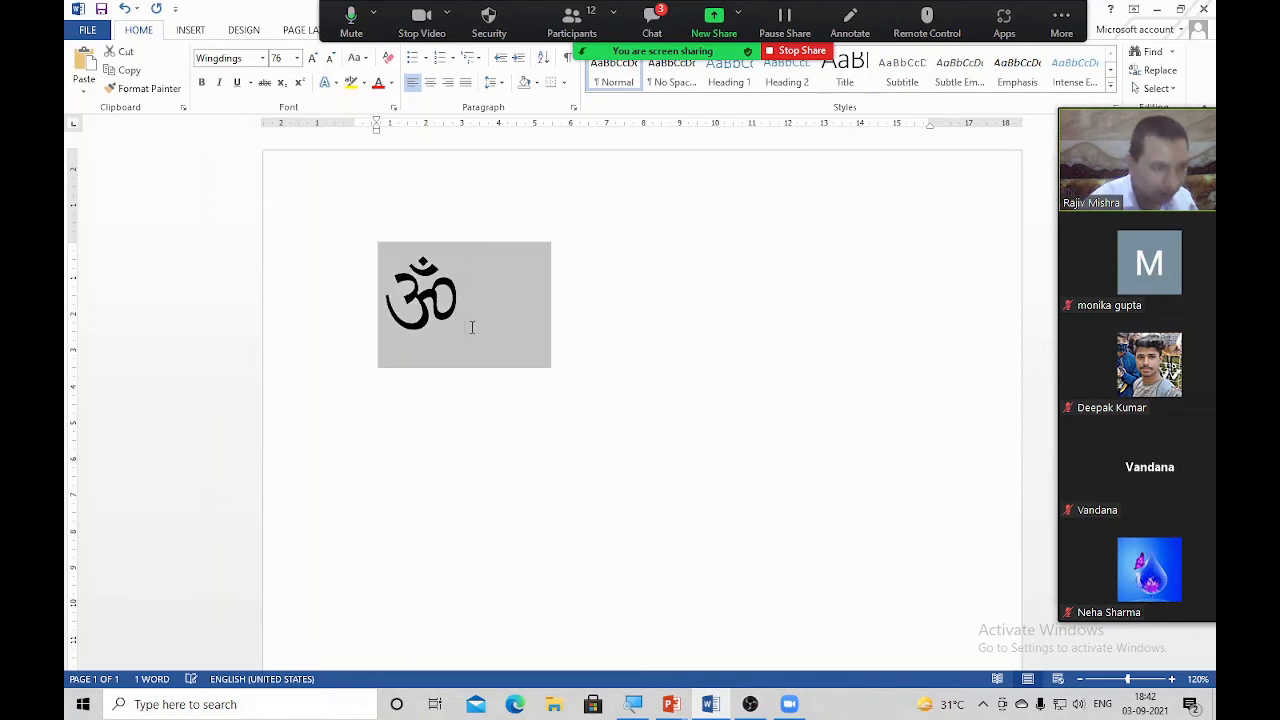
pyautogui.write('ü')
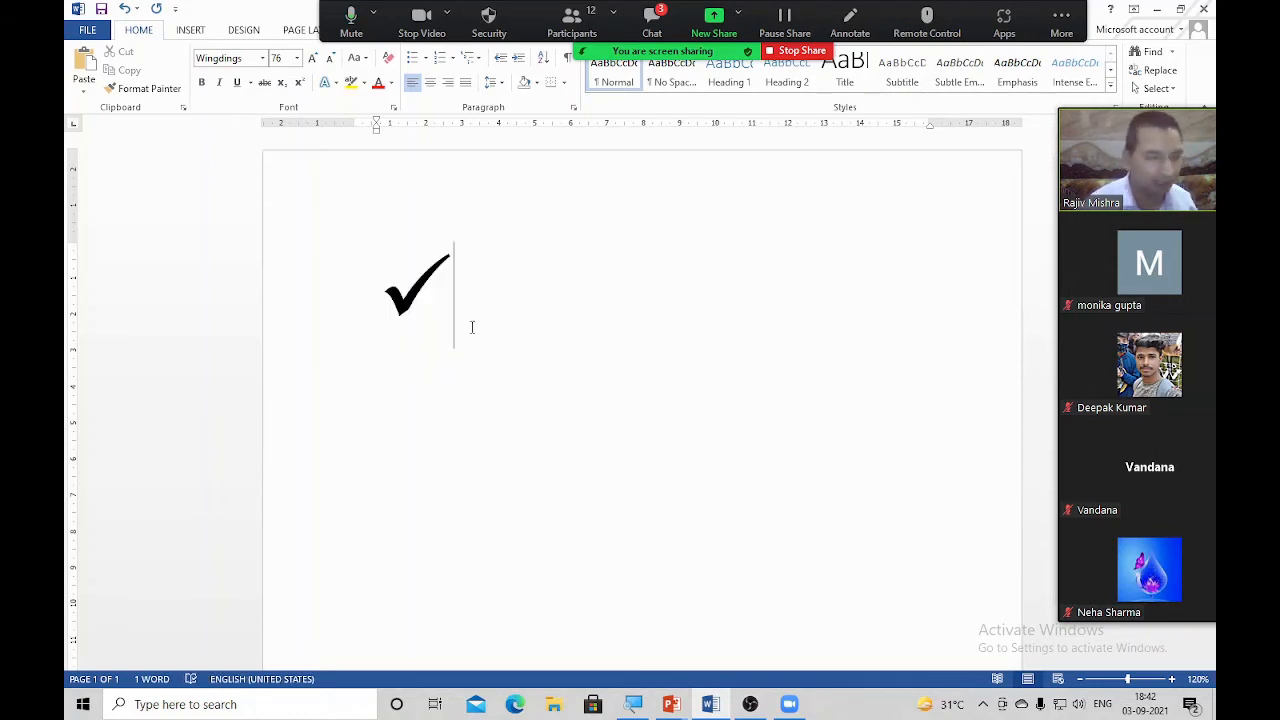
pyautogui.press('Tab')
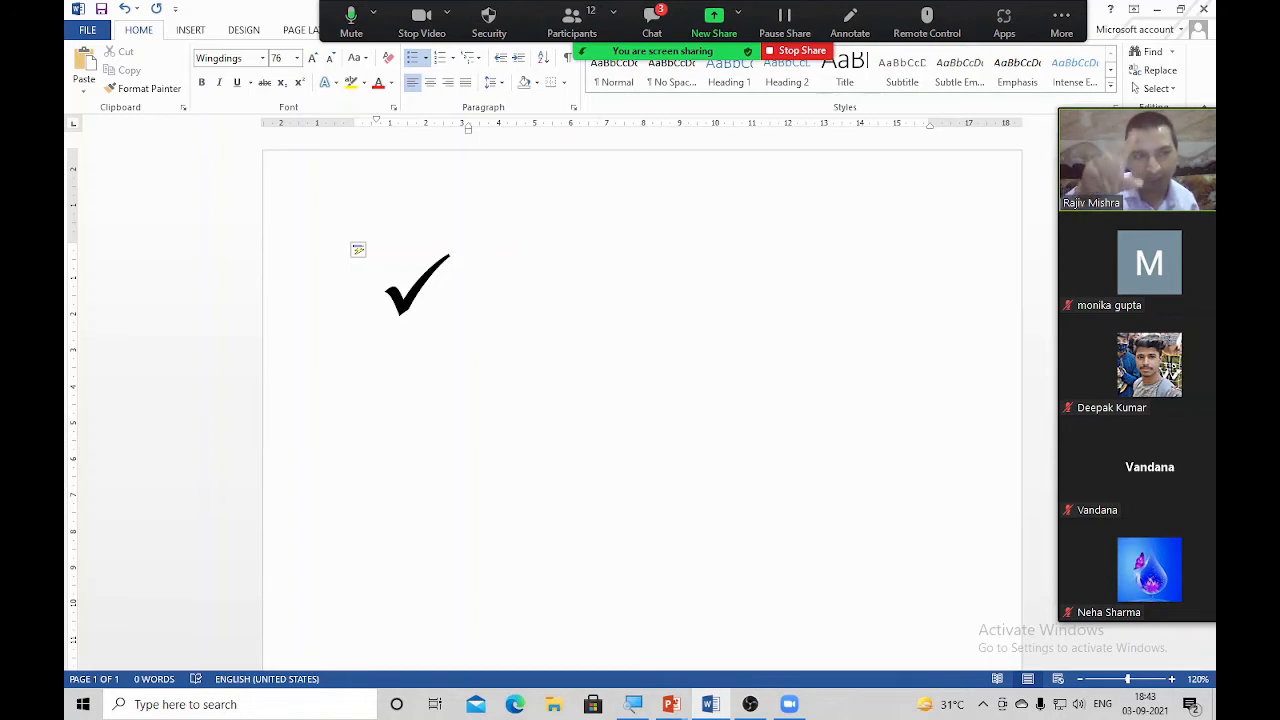
pyautogui.write('jg')
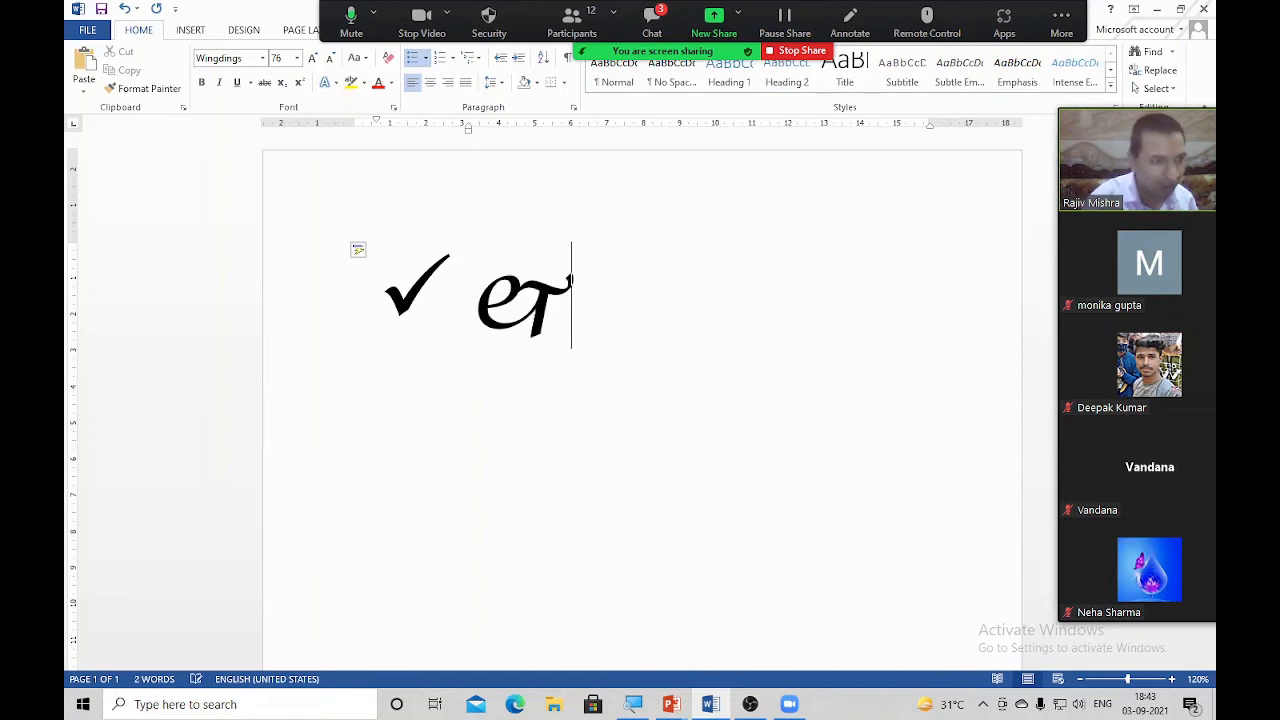
pyautogui.press('BackSpace')
pyautogui.press('BackSpace')
pyautogui.press('BackSpace')
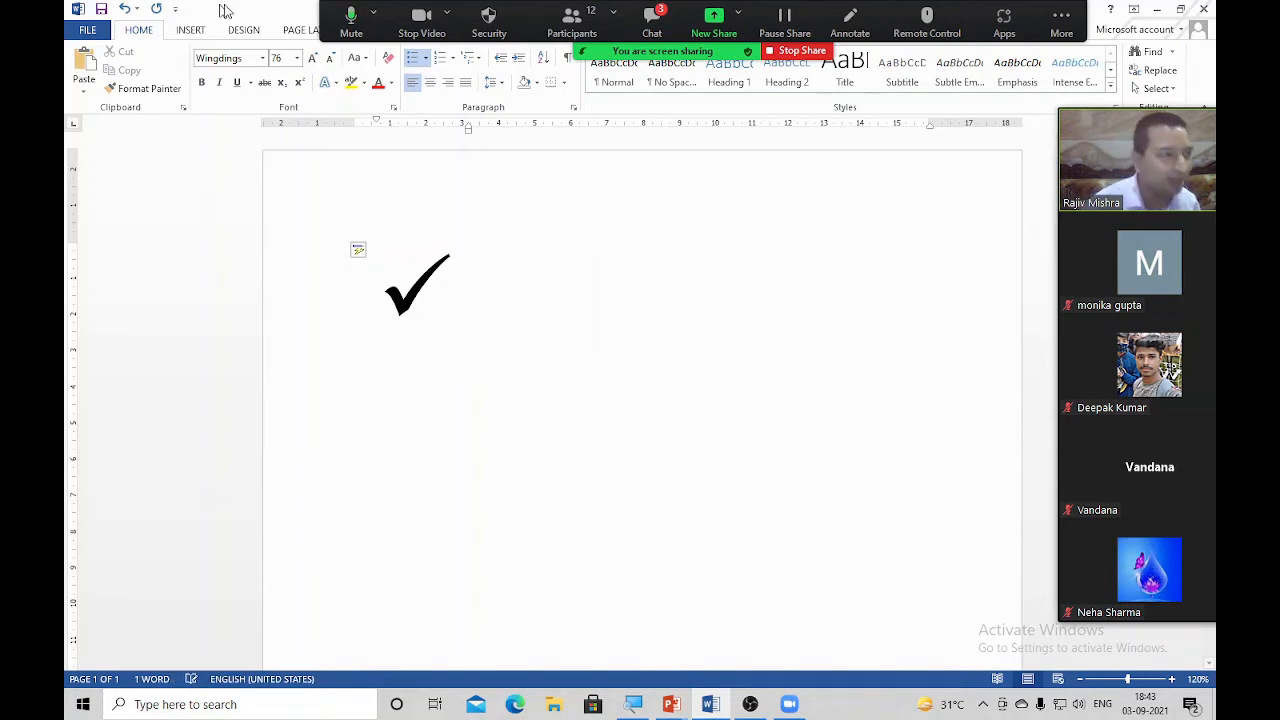
# Set the font for the text after the check-mark bullet to Arial.
pyautogui.click(243, 57)
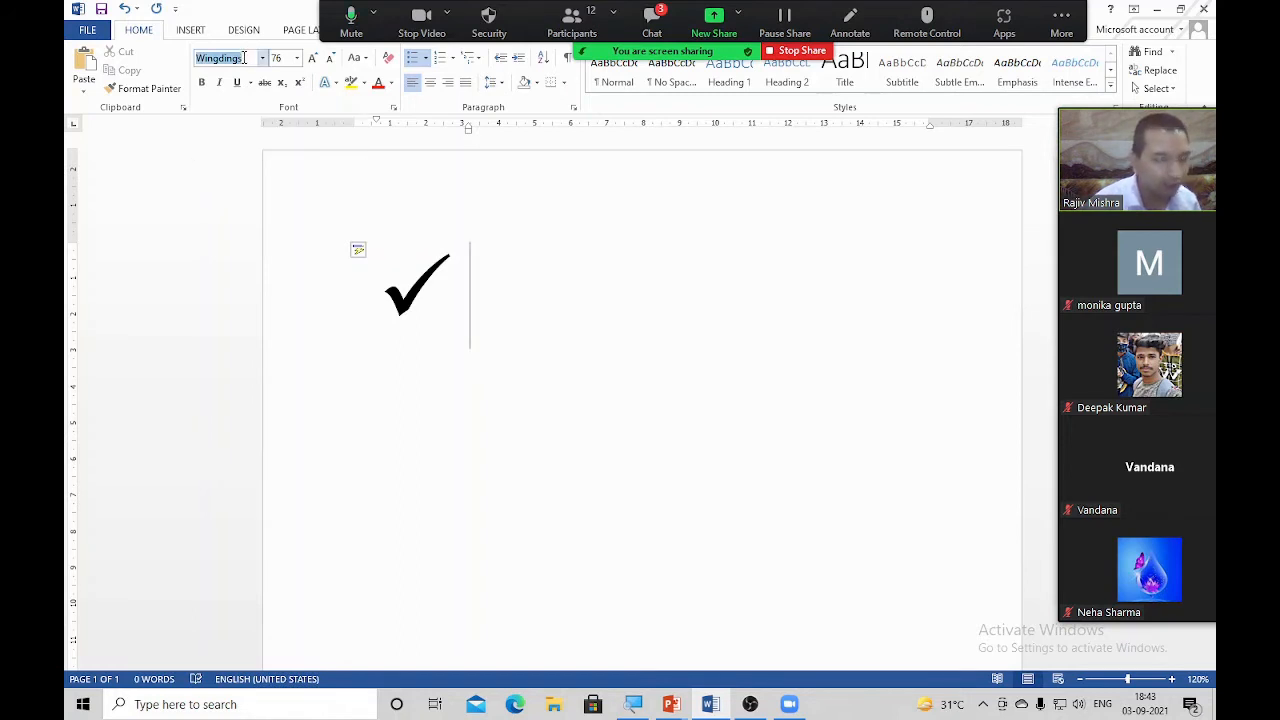
pyautogui.write('Arial')
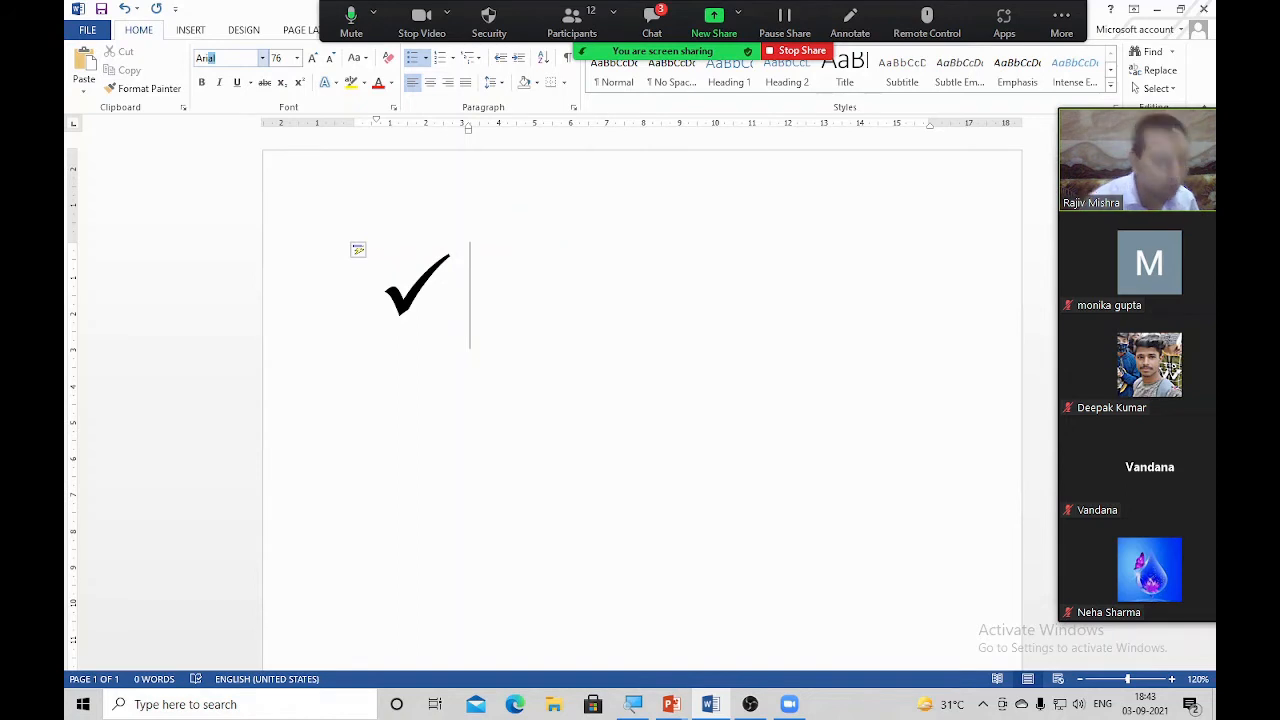
pyautogui.press('Return')
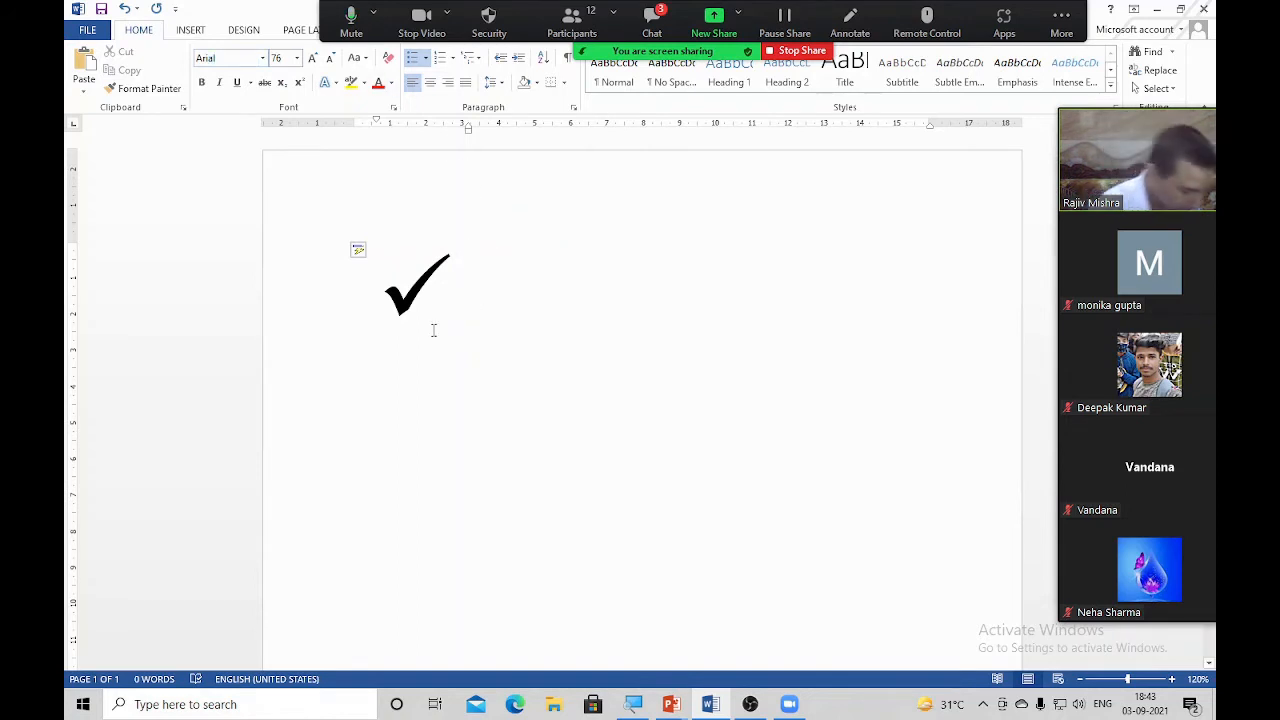
# Enter Tv and Mobile as check-marked list items and start a third item.
pyautogui.write('Tv')
pyautogui.press('Return')
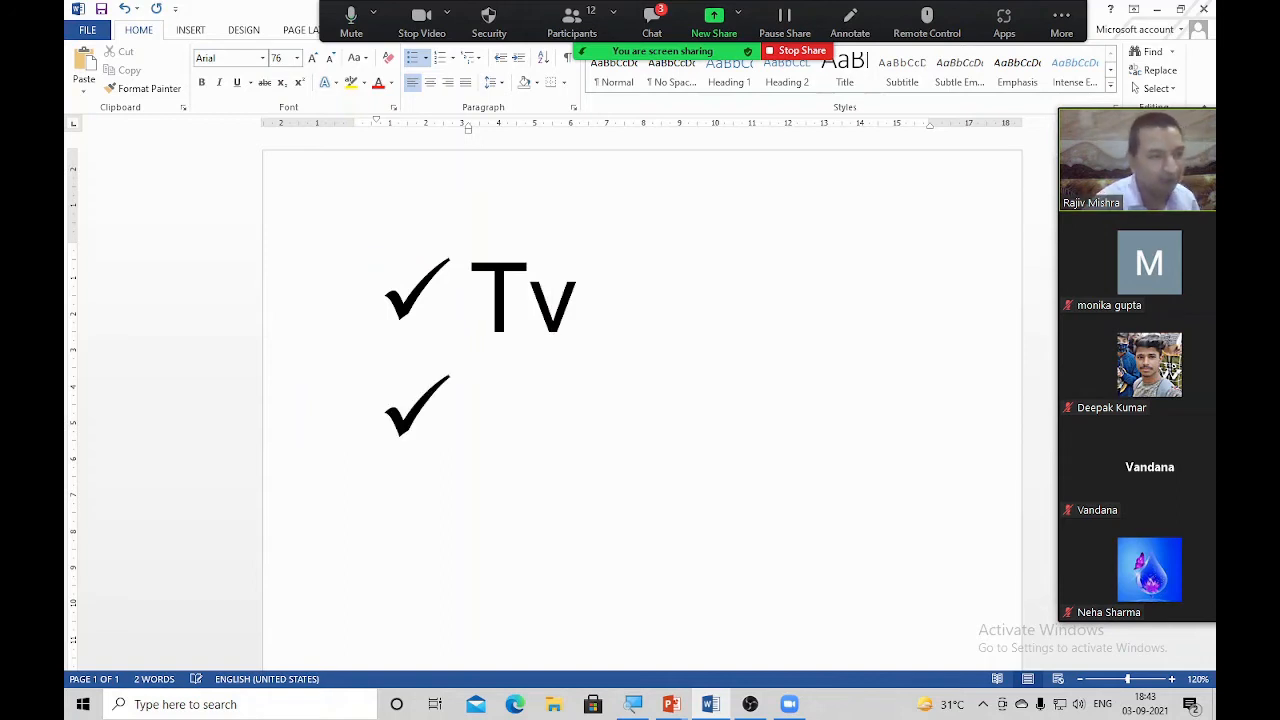
pyautogui.write('MOb')
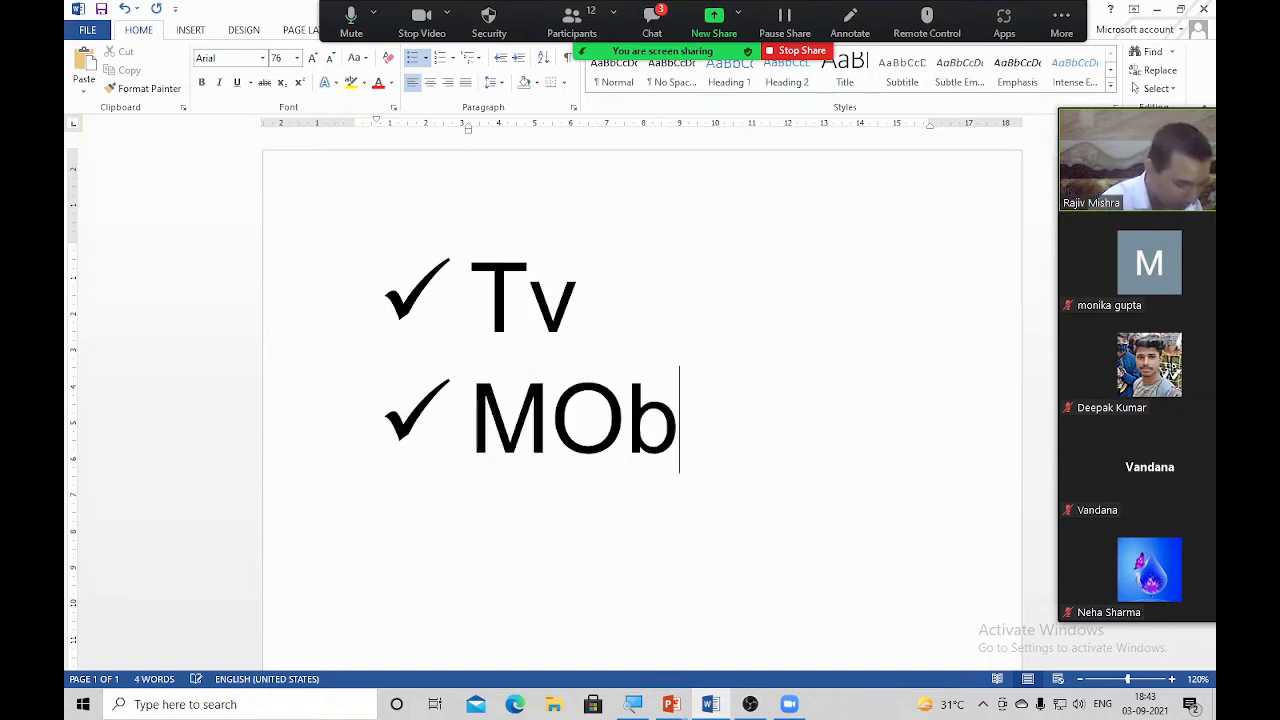
pyautogui.write('ile')
pyautogui.press('Return')
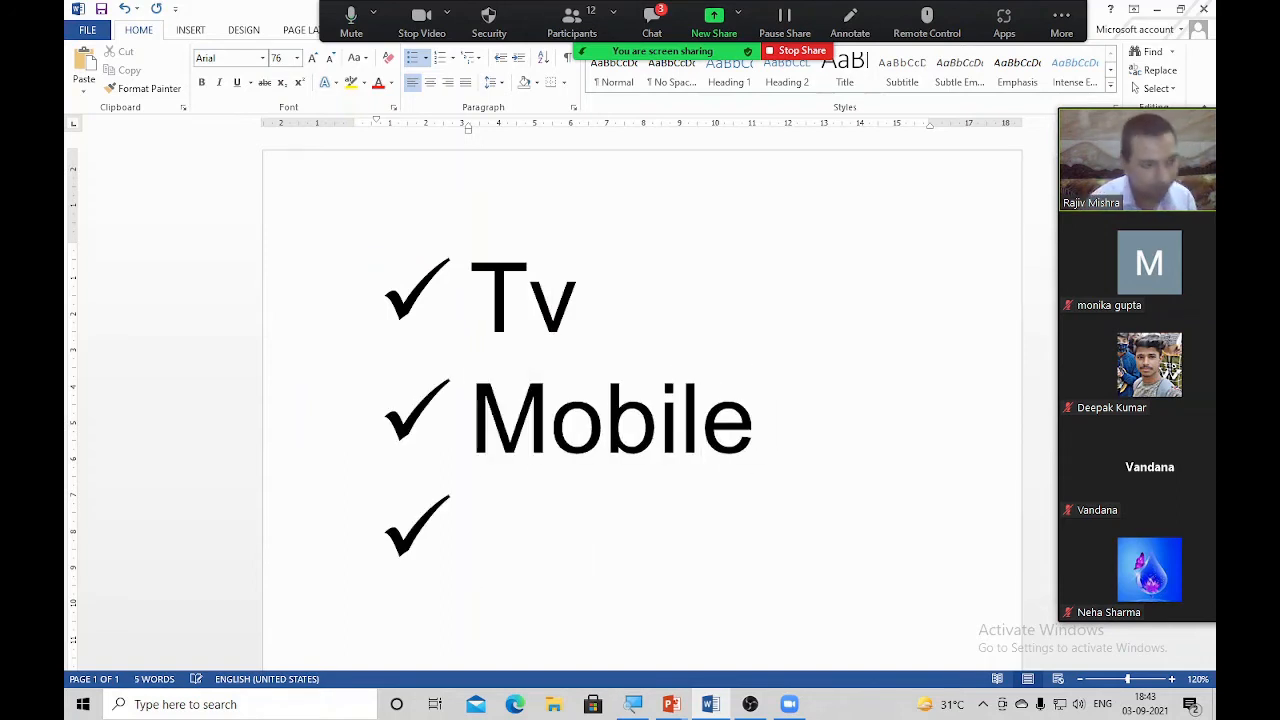
# Try deleting the whole check-marked list's text, and undo the deletion.
pyautogui.scroll(-6, 429, 323)
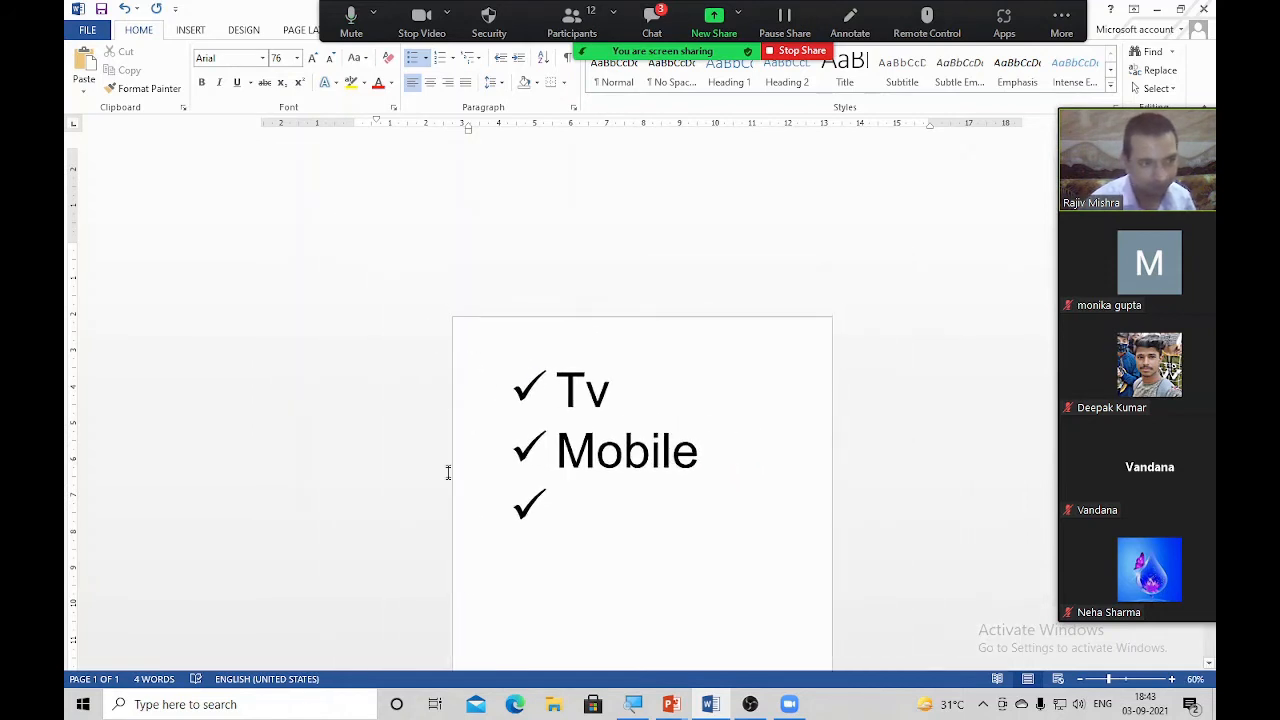
pyautogui.hotkey('ctrl', 'a')
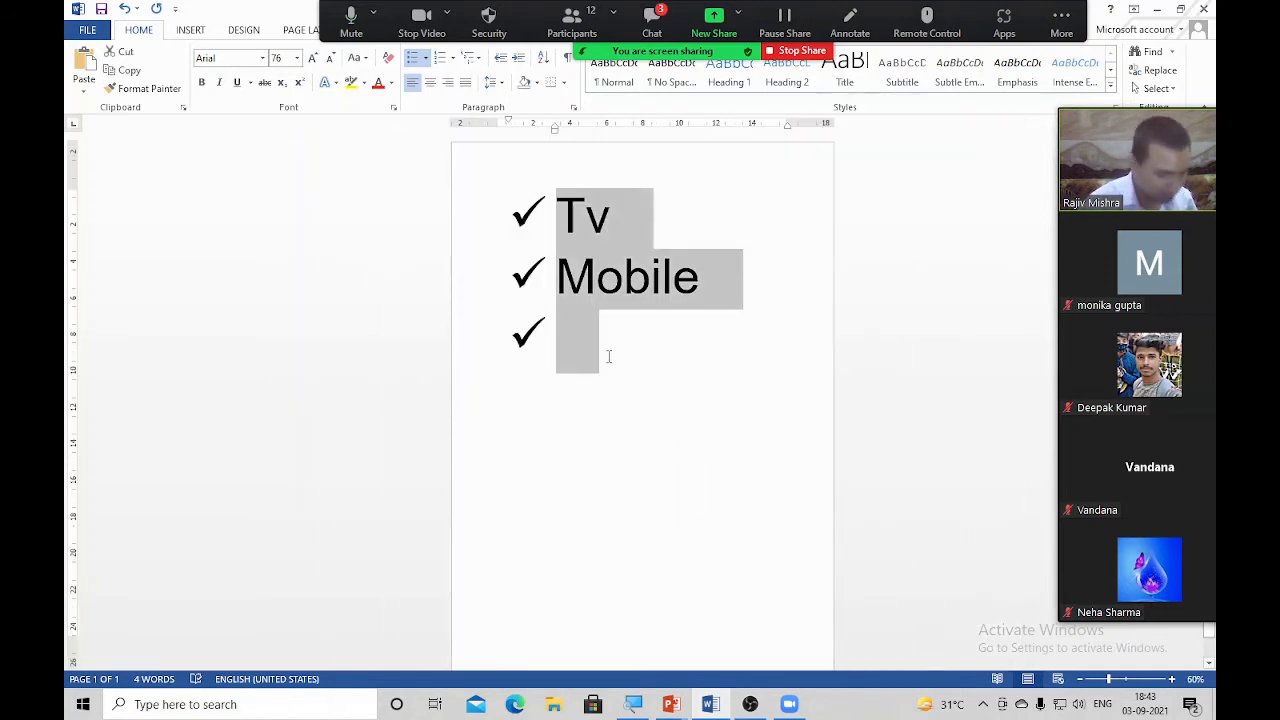
pyautogui.press('BackSpace')
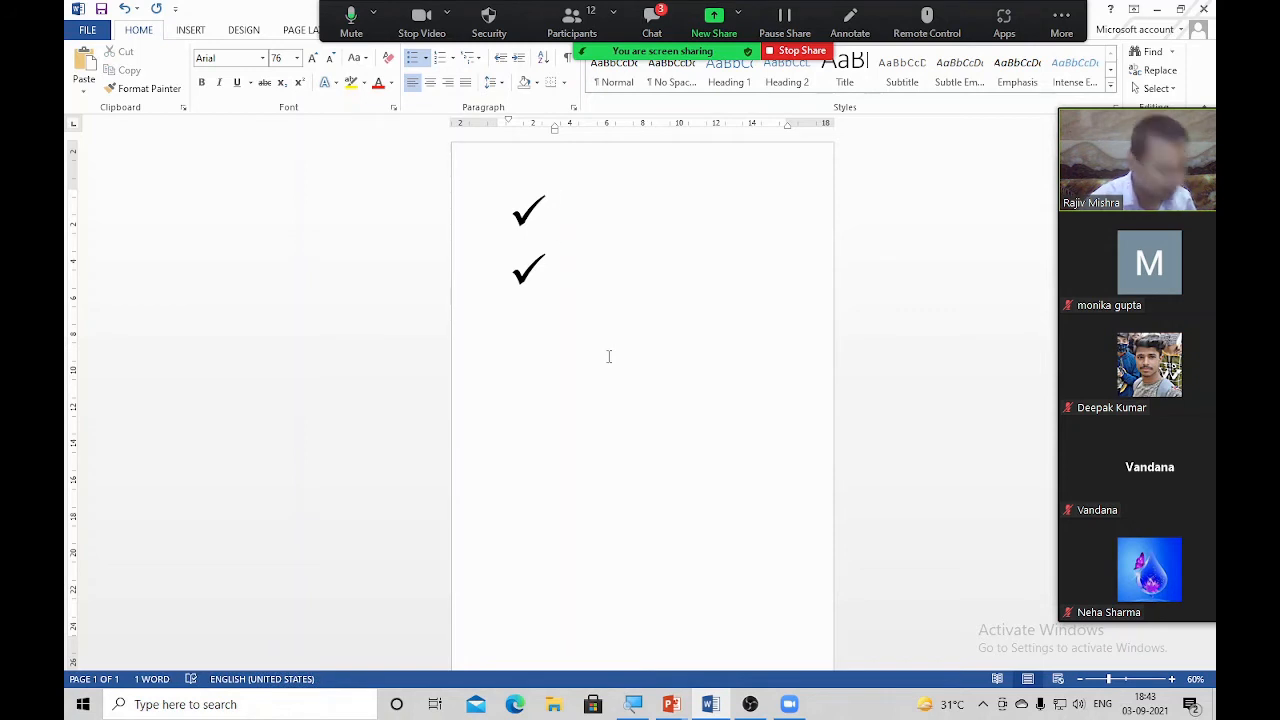
pyautogui.hotkey('ctrl', 'z')
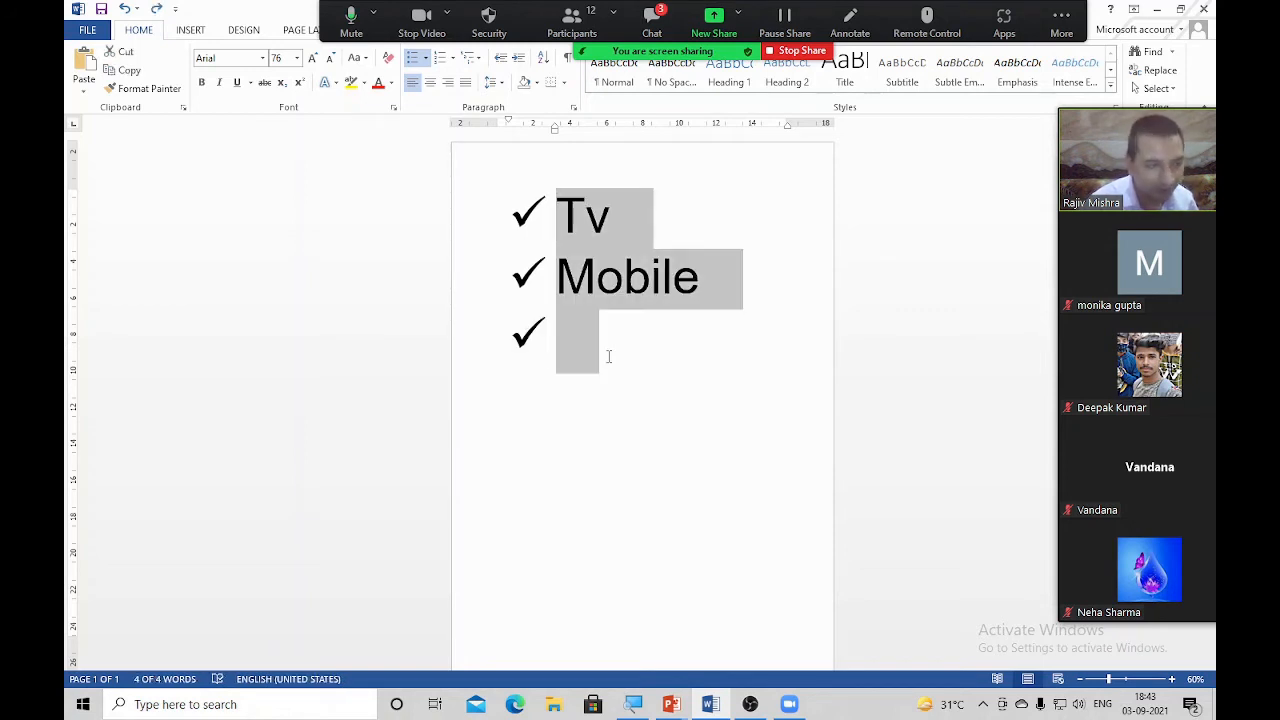
pyautogui.click(621, 351)
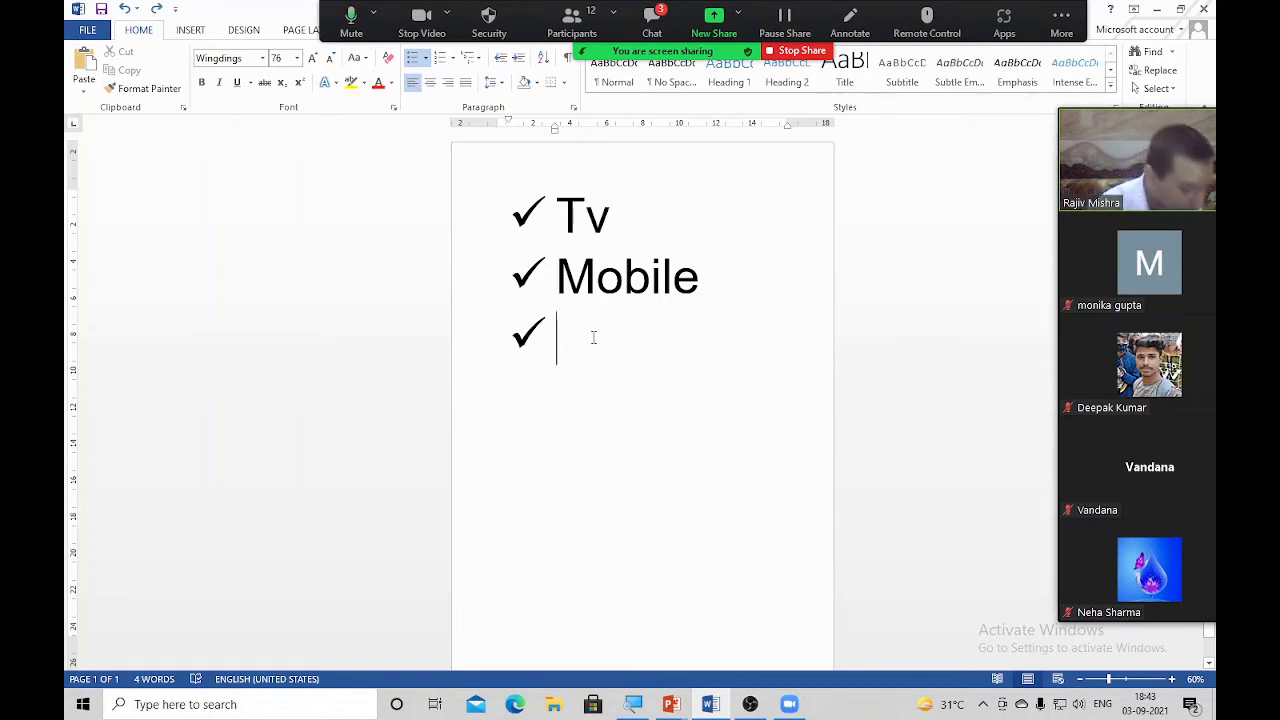
pyautogui.write('CAq')
pyautogui.press('Return')
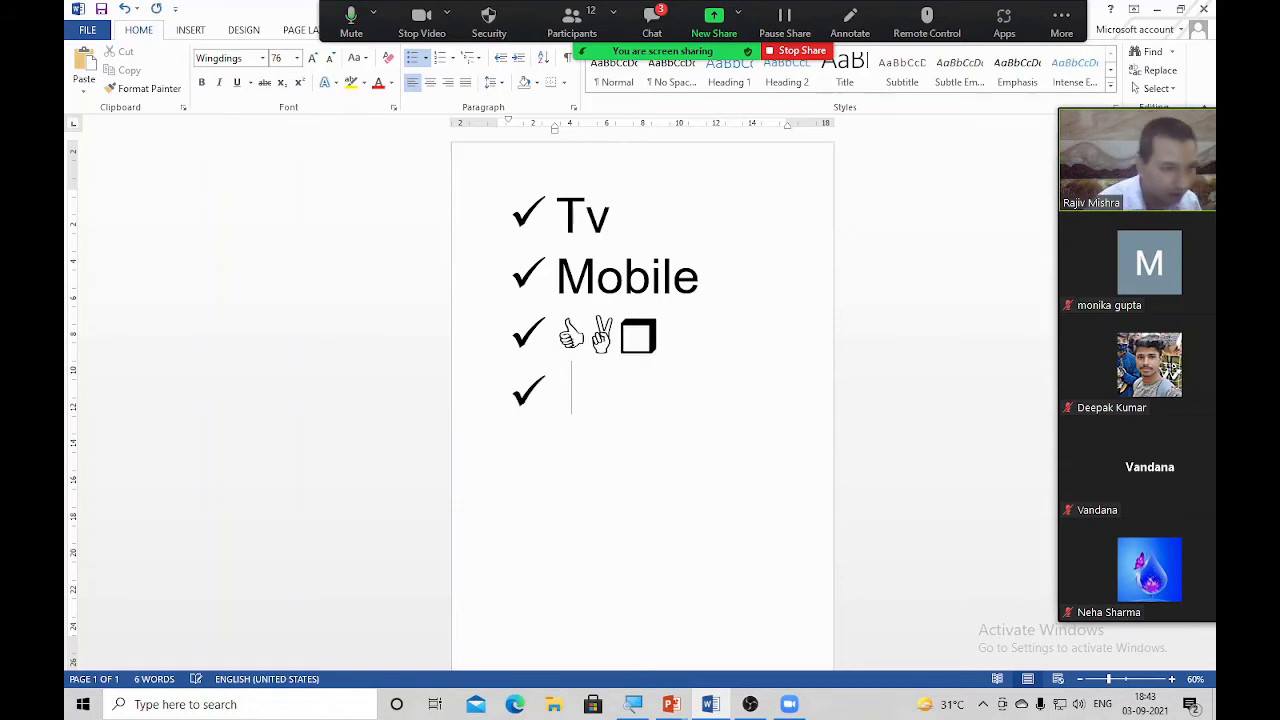
pyautogui.press('BackSpace')
pyautogui.press('BackSpace')
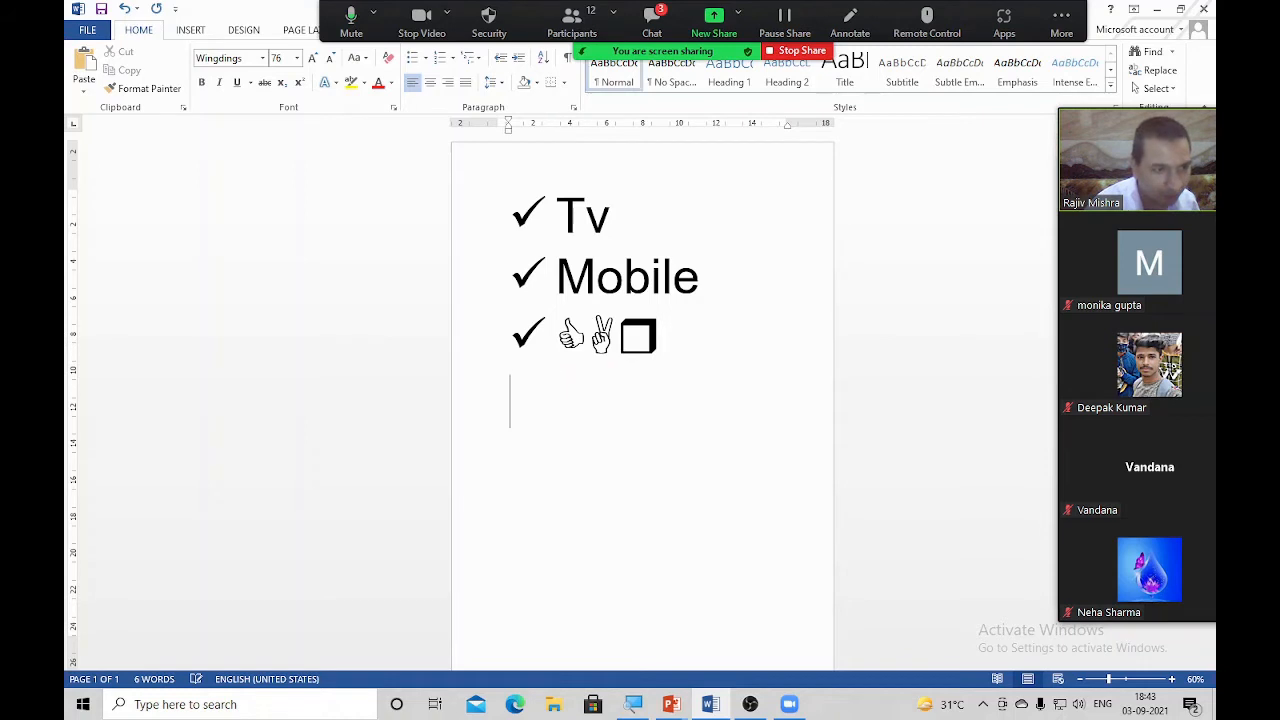
pyautogui.press('BackSpace')
pyautogui.press('BackSpace')
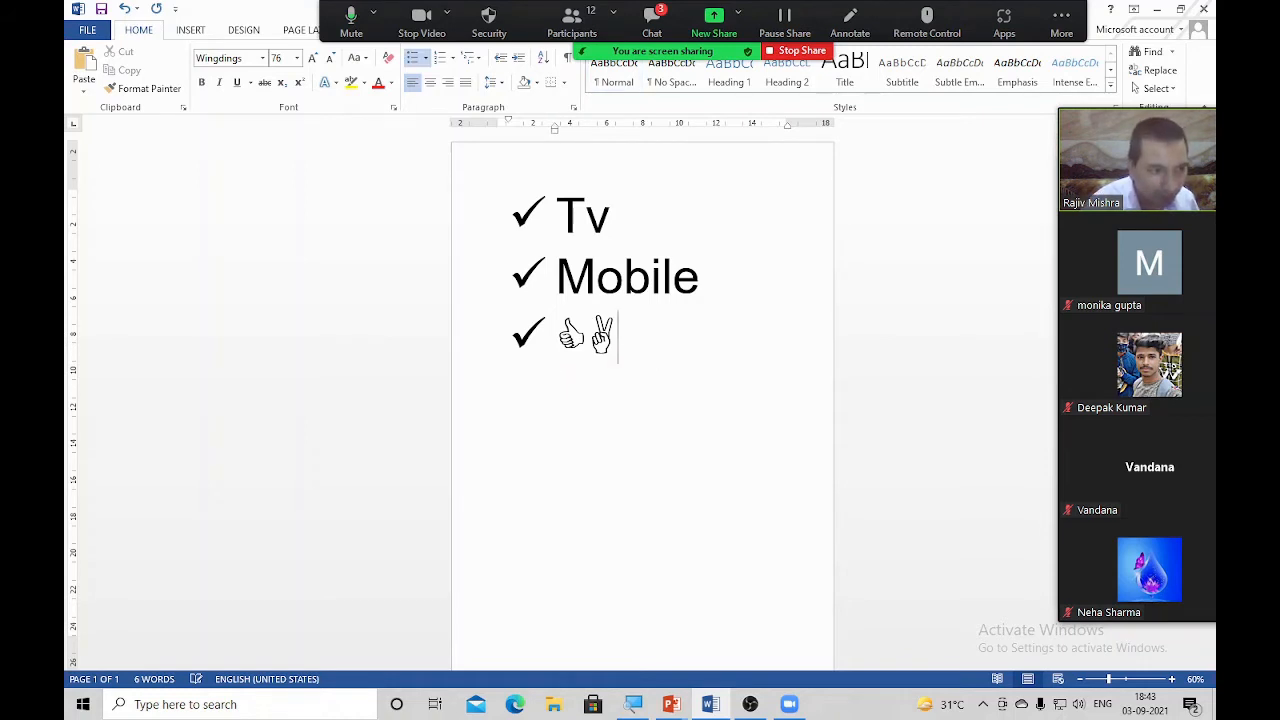
pyautogui.press('BackSpace')
pyautogui.press('BackSpace')
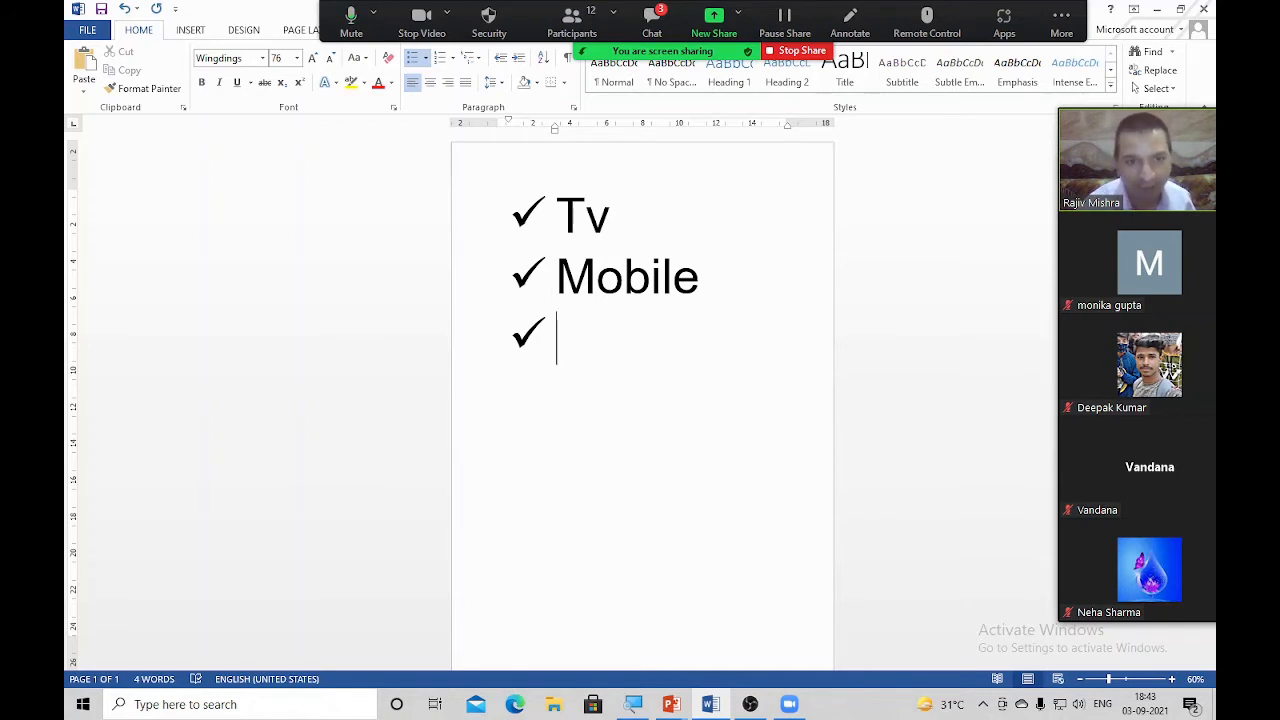
# Clear the font formatting on the third check-marked line, enter car there and enlarge it to 19 pt.
pyautogui.hotkey('alt', 'space')
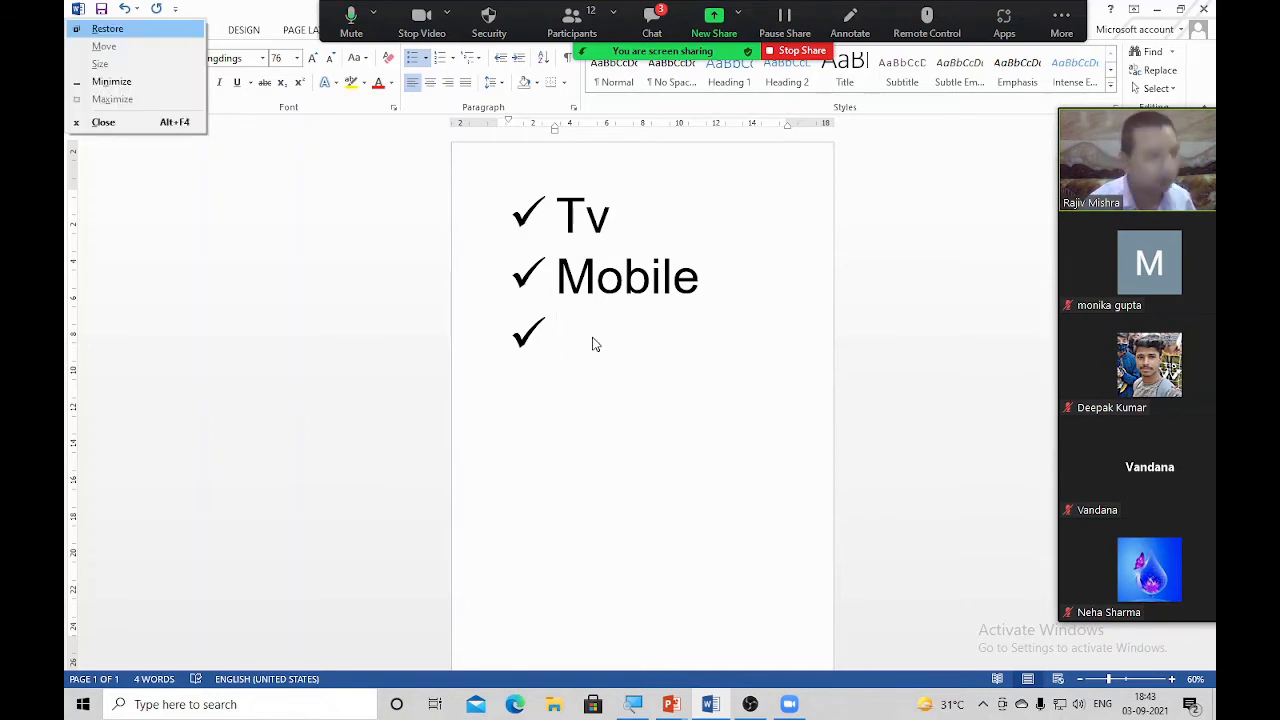
pyautogui.press('Escape')
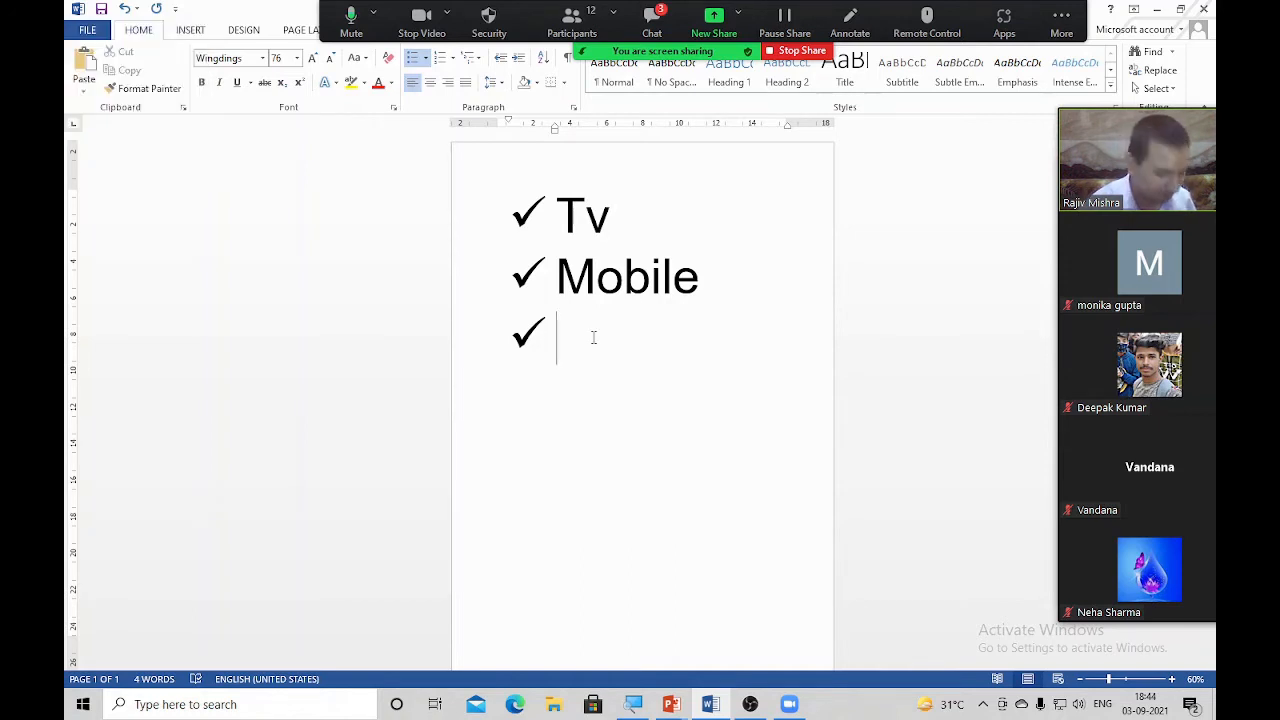
pyautogui.hotkey('ctrl', 'space')
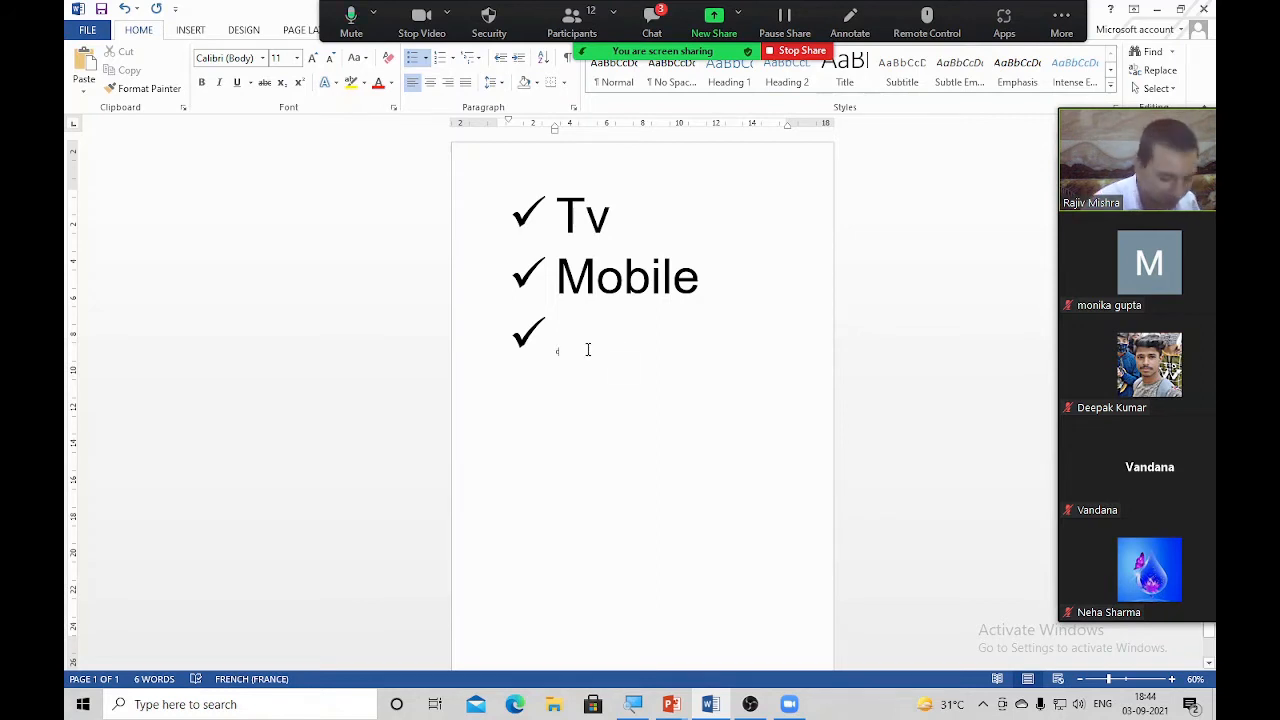
pyautogui.write('car')
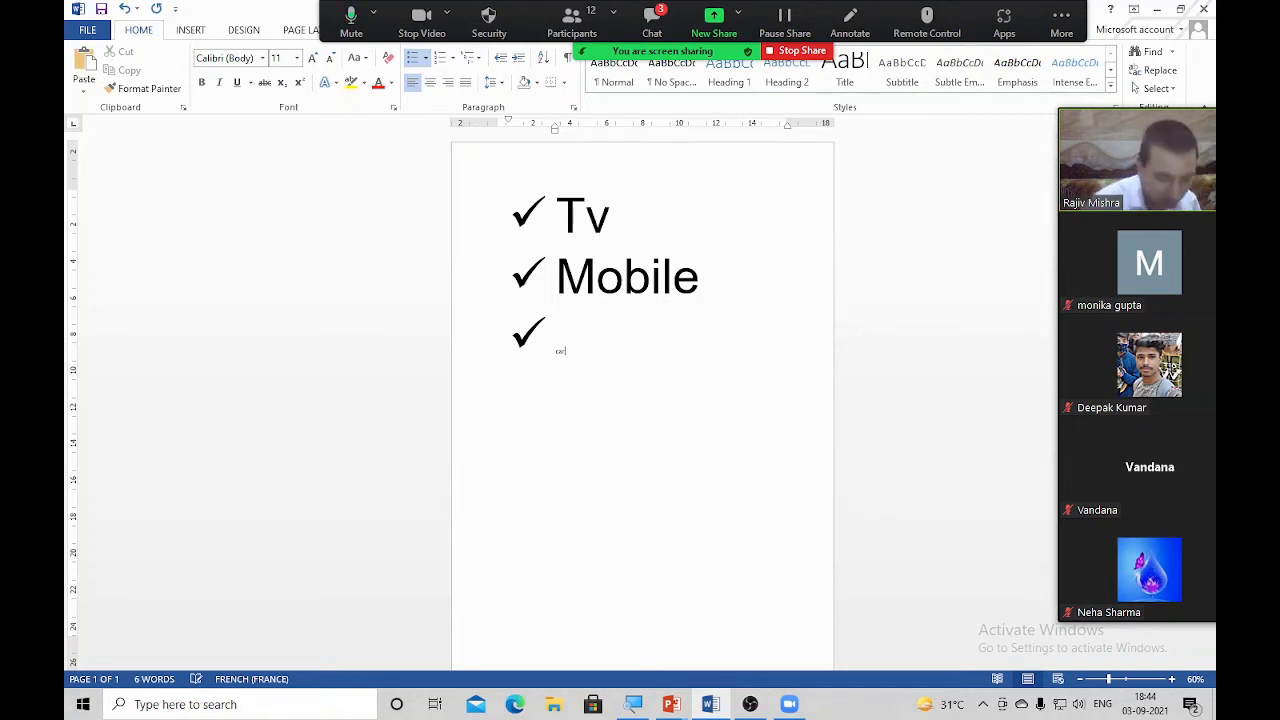
pyautogui.hotkey('shift', 'Home')
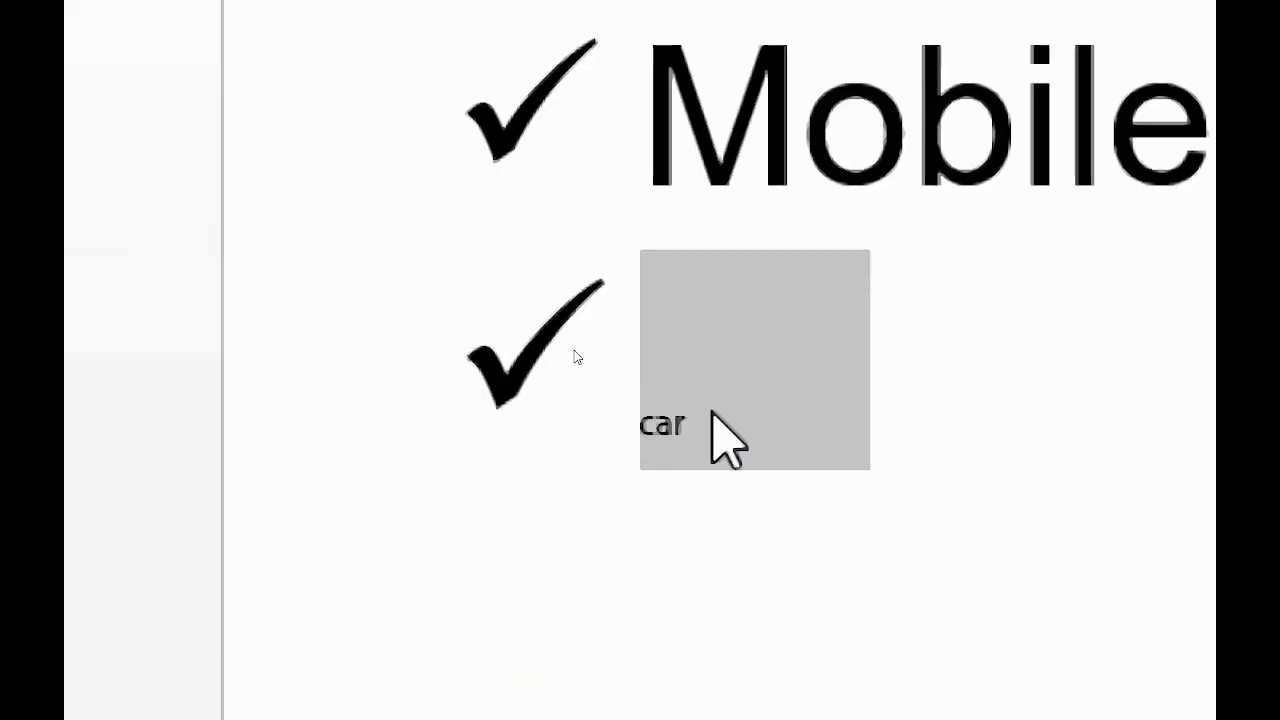
pyautogui.hotkey('ctrl', ']')
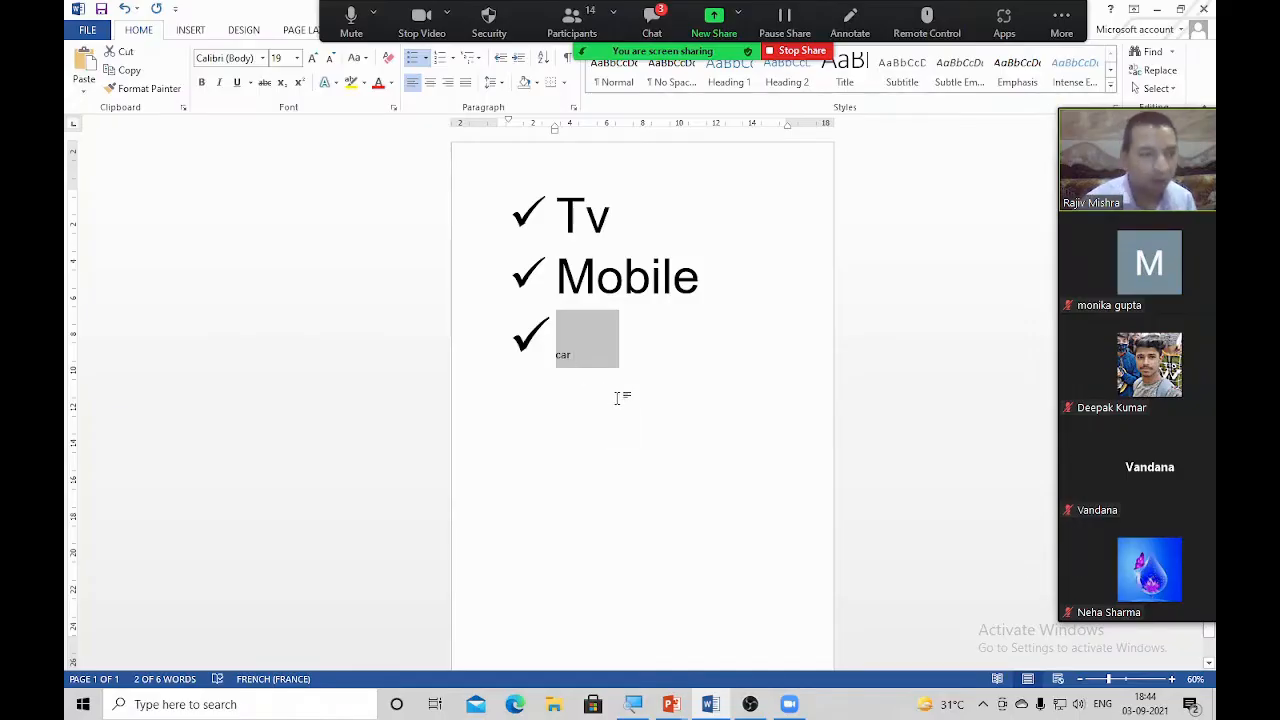
pyautogui.click(898, 457)
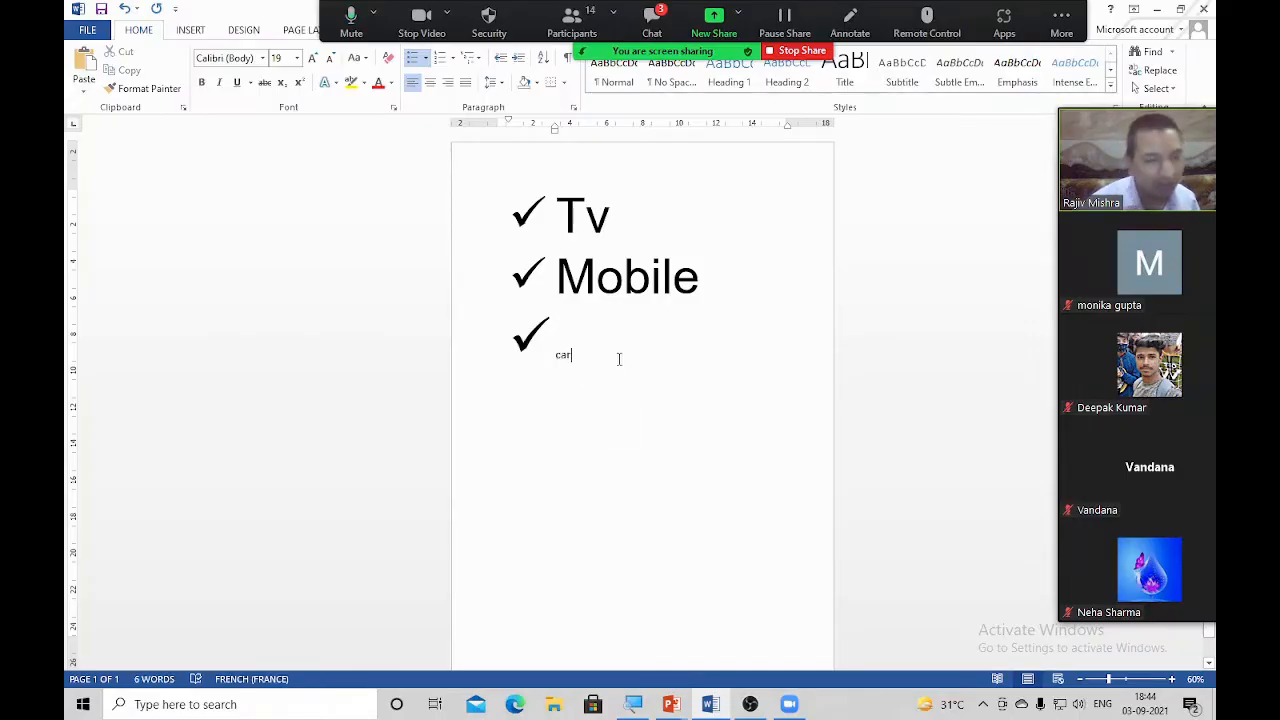
# Reset the whole list to the default font formatting and enlarge all its text to 72 pt.
pyautogui.hotkey('ctrl', 'a')
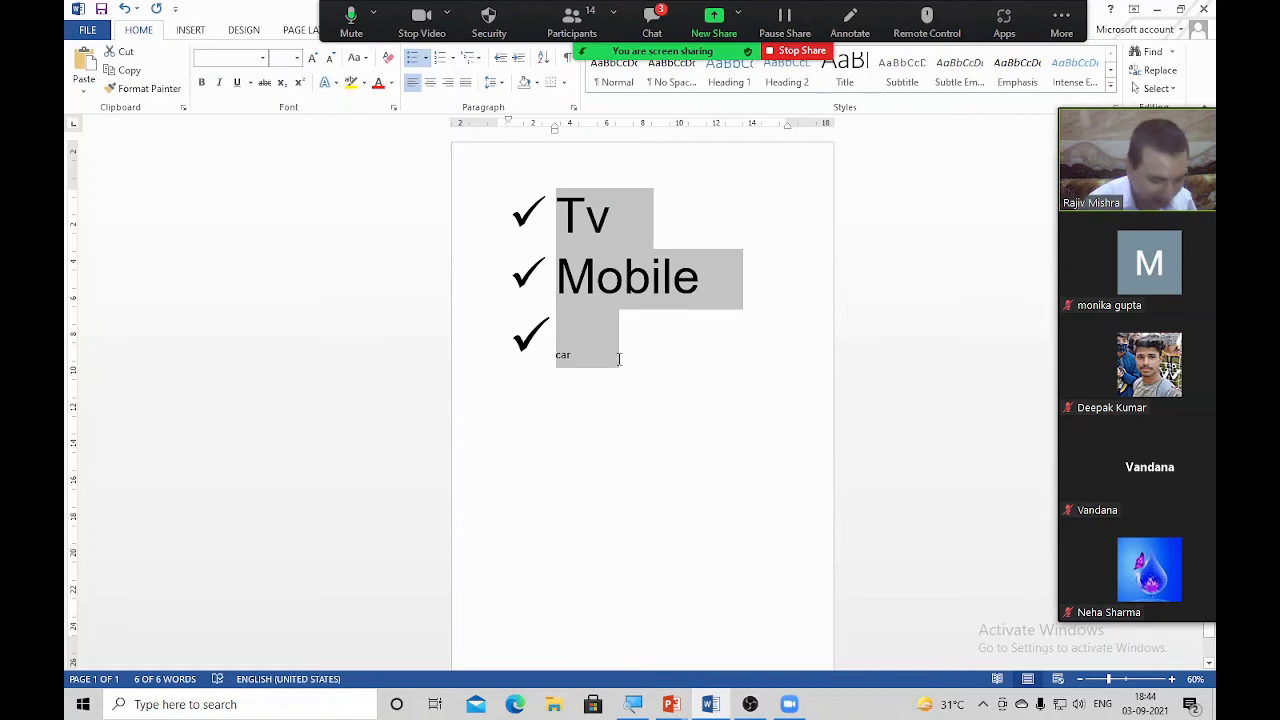
pyautogui.hotkey('ctrl', 'space')
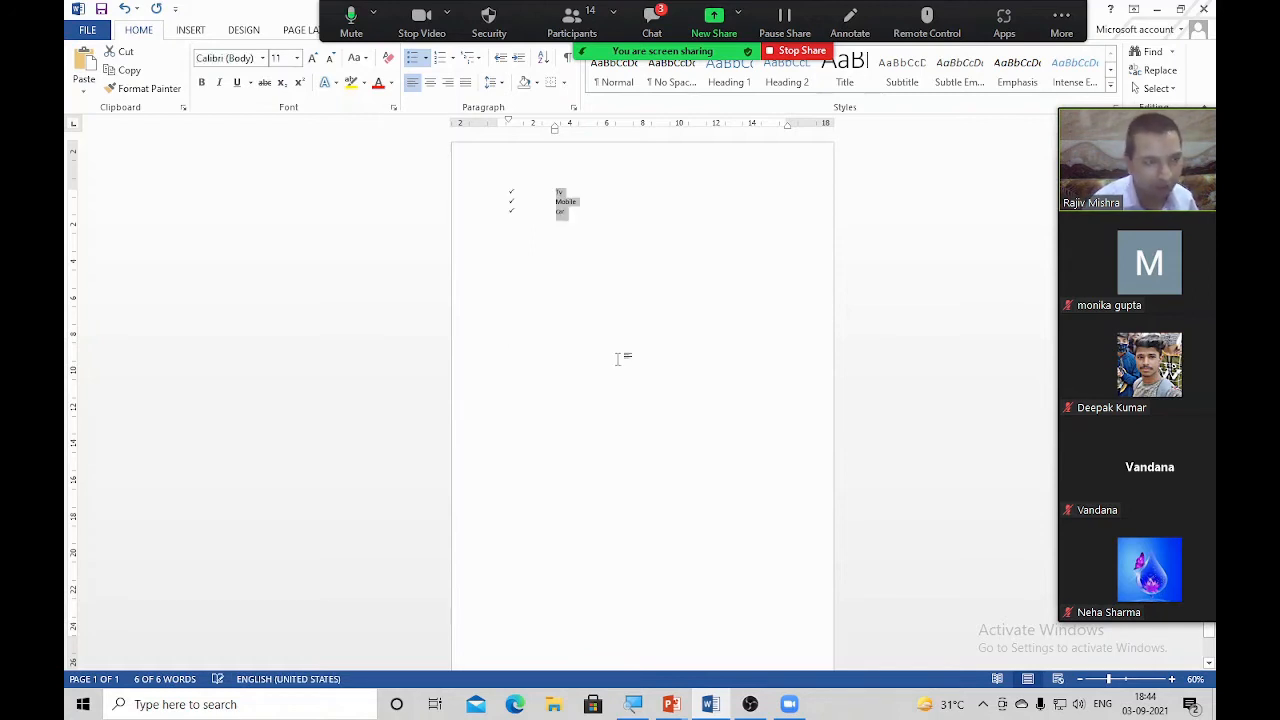
pyautogui.hotkey('ctrl', ']')
pyautogui.hotkey('ctrl', ']')
pyautogui.hotkey('ctrl', ']')
pyautogui.hotkey('ctrl', ']')
pyautogui.hotkey('ctrl', ']')
pyautogui.hotkey('ctrl', ']')
pyautogui.hotkey('ctrl', ']')
pyautogui.hotkey('ctrl', ']')
pyautogui.hotkey('ctrl', ']')
pyautogui.hotkey('ctrl', ']')
pyautogui.hotkey('ctrl', ']')
pyautogui.hotkey('ctrl', ']')
pyautogui.hotkey('ctrl', ']')
pyautogui.hotkey('ctrl', ']')
pyautogui.hotkey('ctrl', ']')
pyautogui.hotkey('ctrl', ']')
pyautogui.hotkey('ctrl', ']')
pyautogui.hotkey('ctrl', ']')
pyautogui.hotkey('ctrl', ']')
pyautogui.hotkey('ctrl', ']')
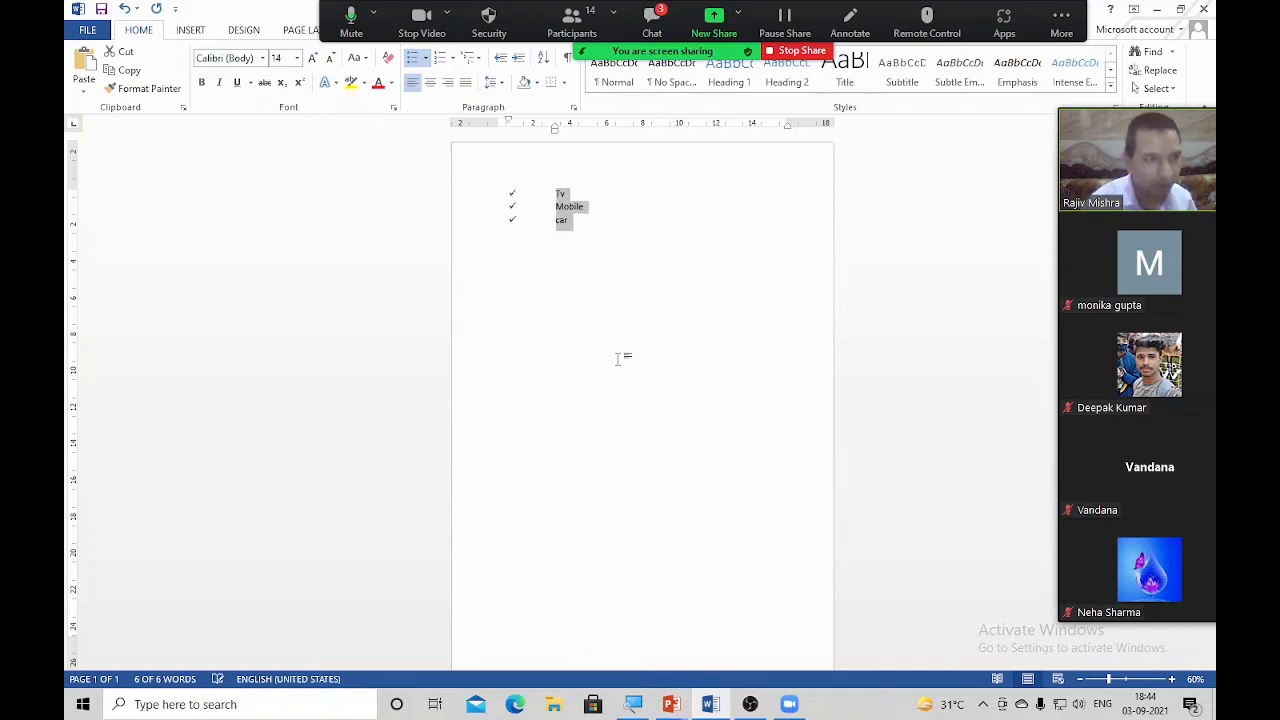
pyautogui.hotkey('ctrl', ']')
pyautogui.hotkey('ctrl', ']')
pyautogui.hotkey('ctrl', ']')
pyautogui.hotkey('ctrl', ']')
pyautogui.hotkey('ctrl', ']')
pyautogui.hotkey('ctrl', ']')
pyautogui.hotkey('ctrl', ']')
pyautogui.hotkey('ctrl', ']')
pyautogui.hotkey('ctrl', ']')
pyautogui.hotkey('ctrl', ']')
pyautogui.hotkey('ctrl', ']')
pyautogui.hotkey('ctrl', ']')
pyautogui.hotkey('ctrl', ']')
pyautogui.hotkey('ctrl', ']')
pyautogui.hotkey('ctrl', ']')
pyautogui.hotkey('ctrl', ']')
pyautogui.hotkey('ctrl', ']')
pyautogui.hotkey('ctrl', ']')
pyautogui.hotkey('ctrl', ']')
pyautogui.hotkey('ctrl', ']')
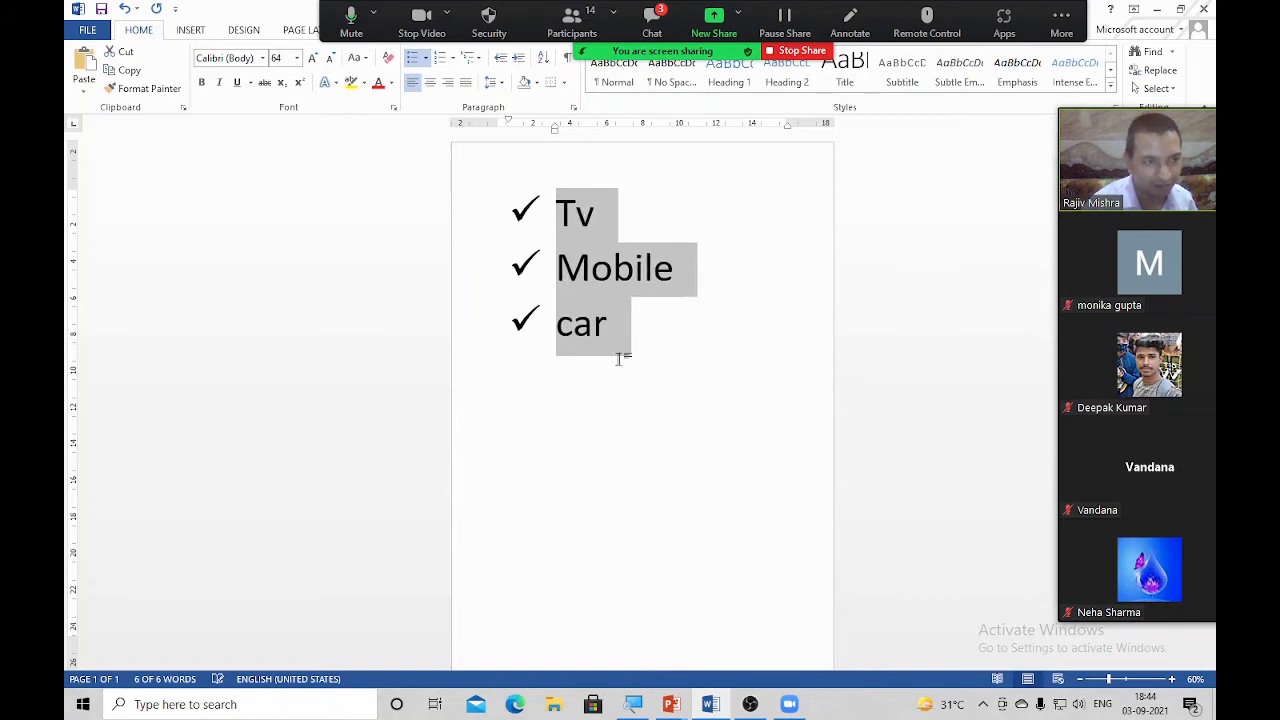
pyautogui.click(681, 370)
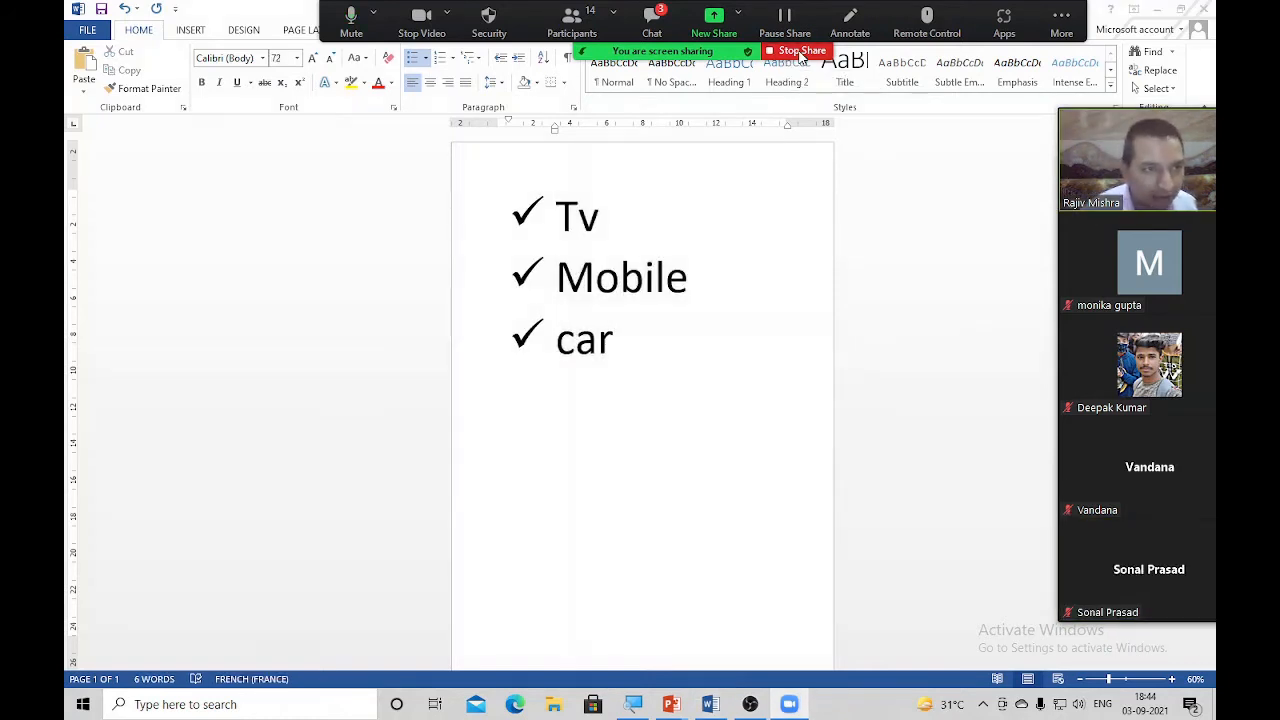
# Stop the Zoom screen share, share the Document2 Word window again and select the three list items.
pyautogui.click(797, 50)
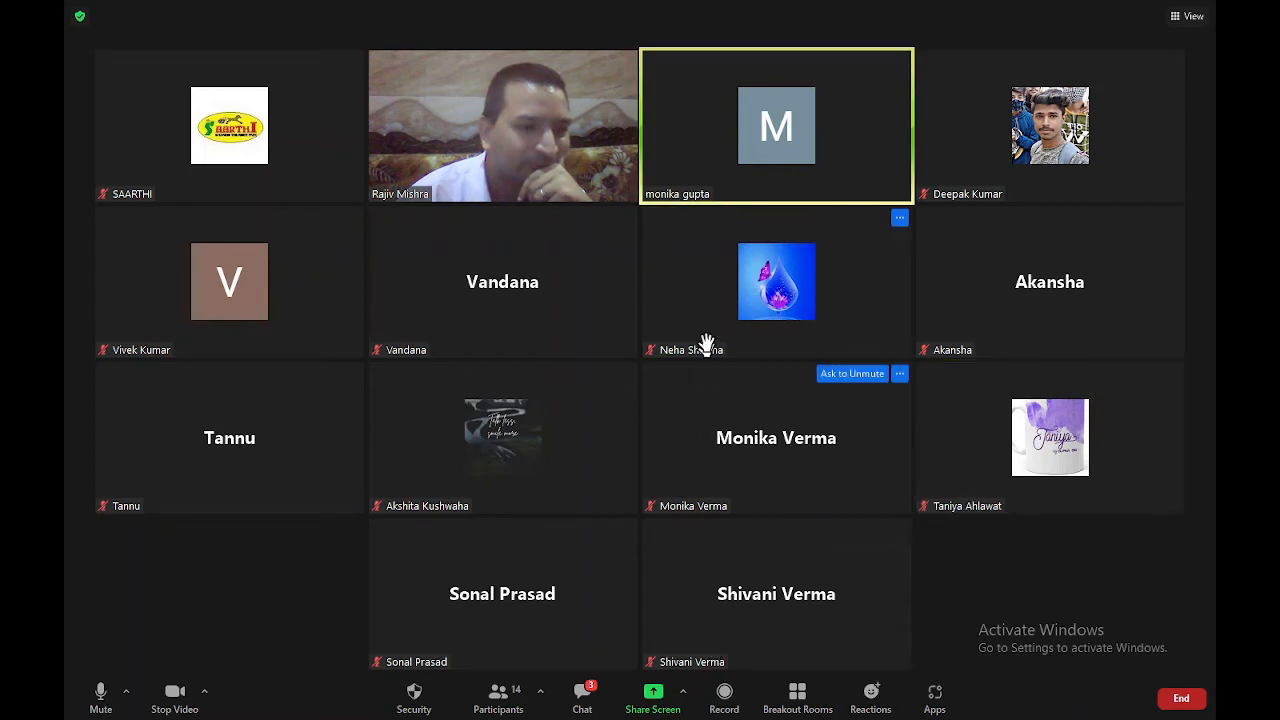
pyautogui.click(652, 695)
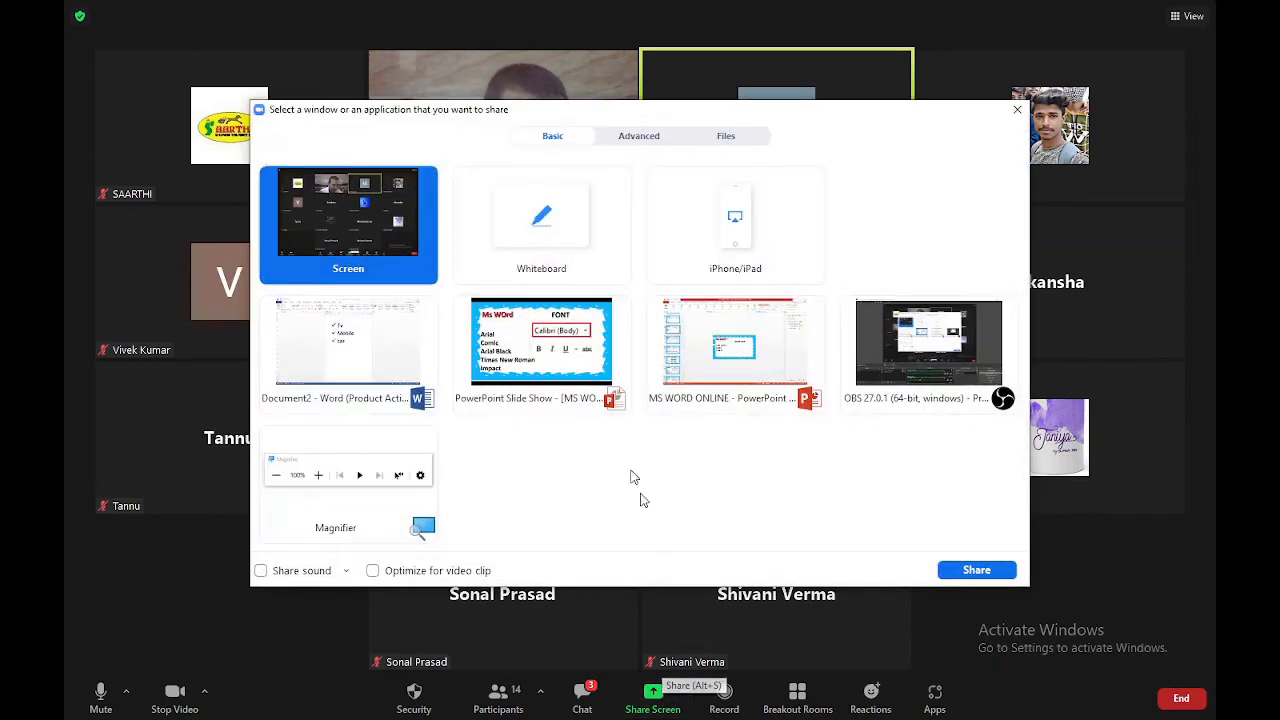
pyautogui.doubleClick(355, 353)
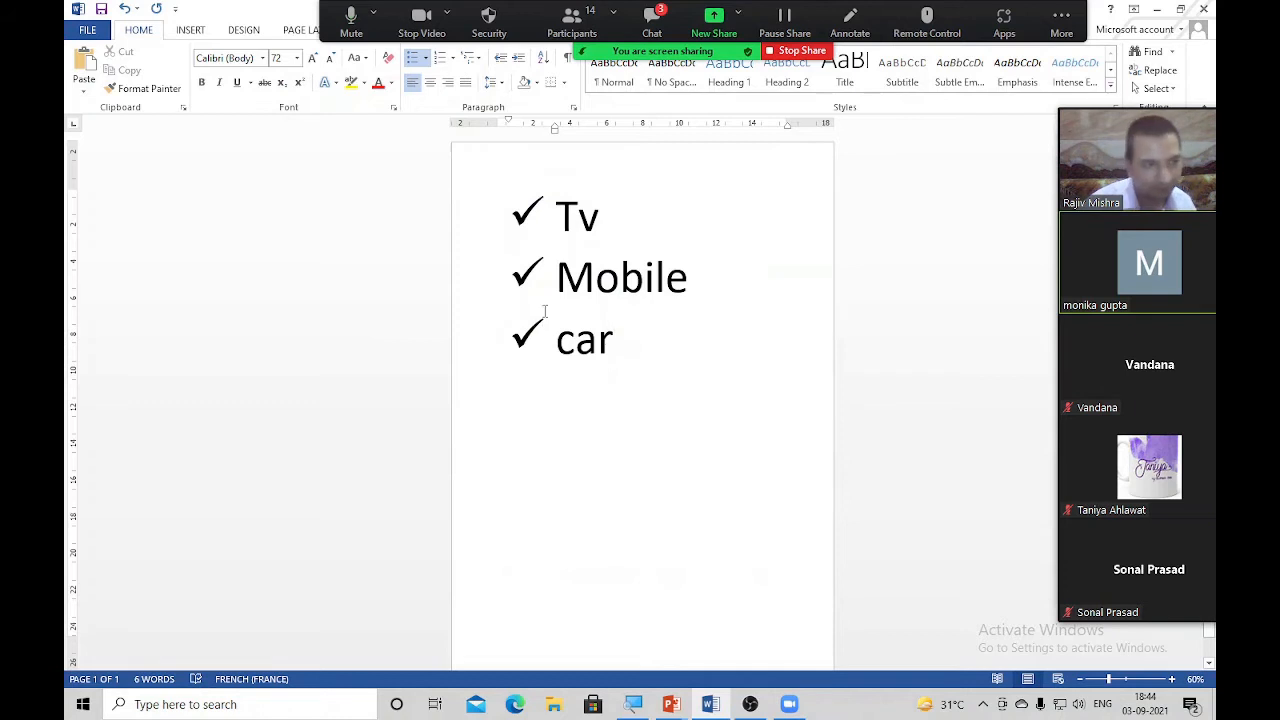
pyautogui.scroll(2, 545, 311)
pyautogui.moveTo(603, 434); pyautogui.dragTo(498, 347)
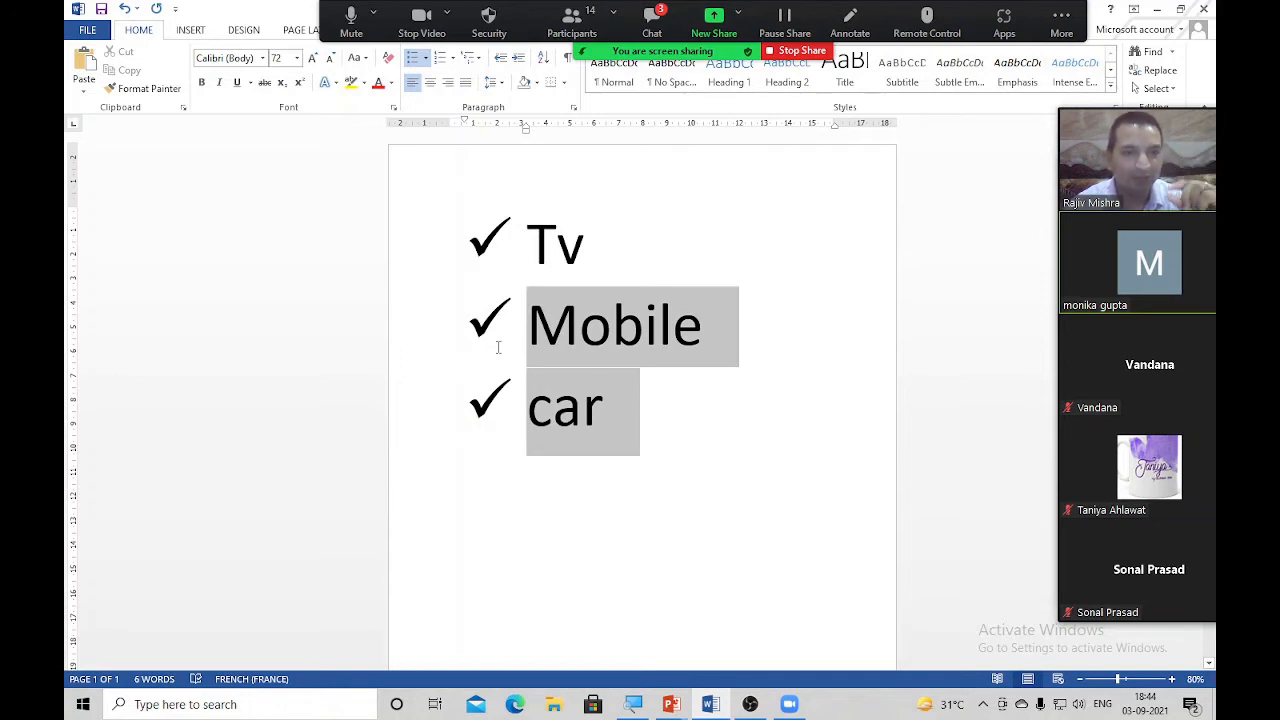
pyautogui.moveTo(498, 347); pyautogui.dragTo(512, 242)
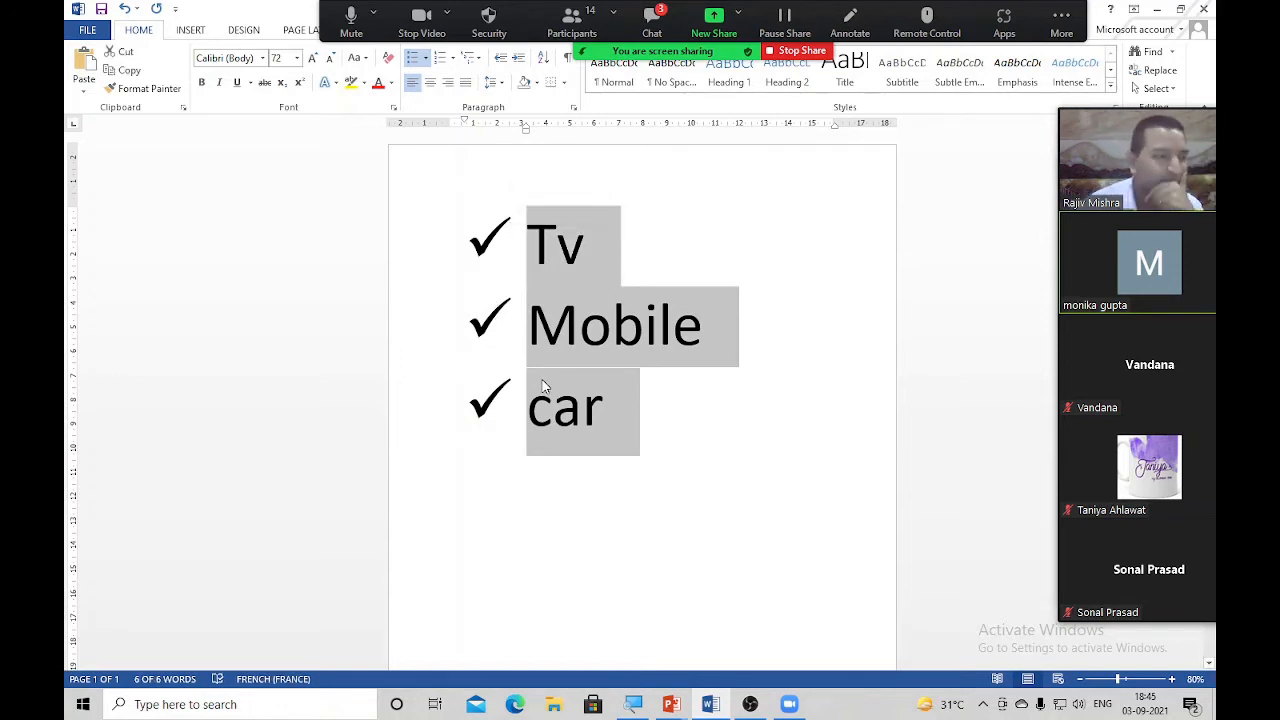
# Switch the Zoom share to the PowerPoint slide show and advance to the Wingdings bullet example with ALT 23.
pyautogui.click(803, 52)
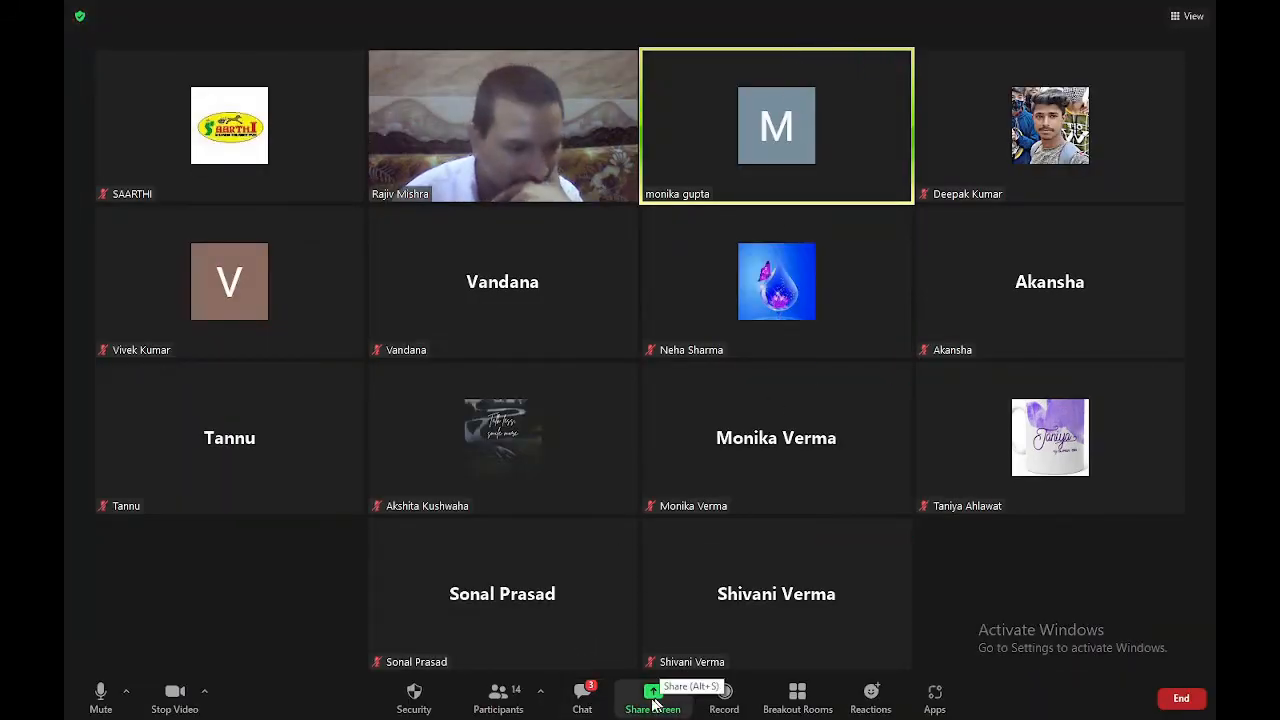
pyautogui.click(638, 697)
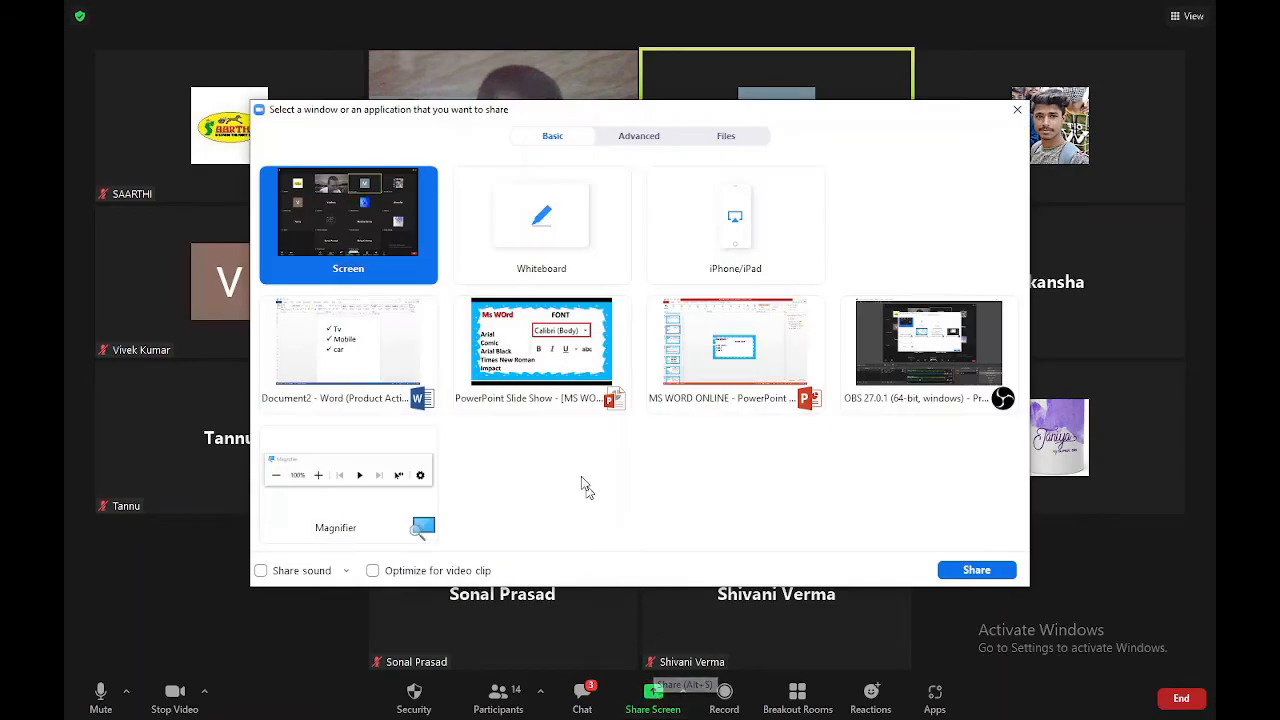
pyautogui.doubleClick(541, 352)
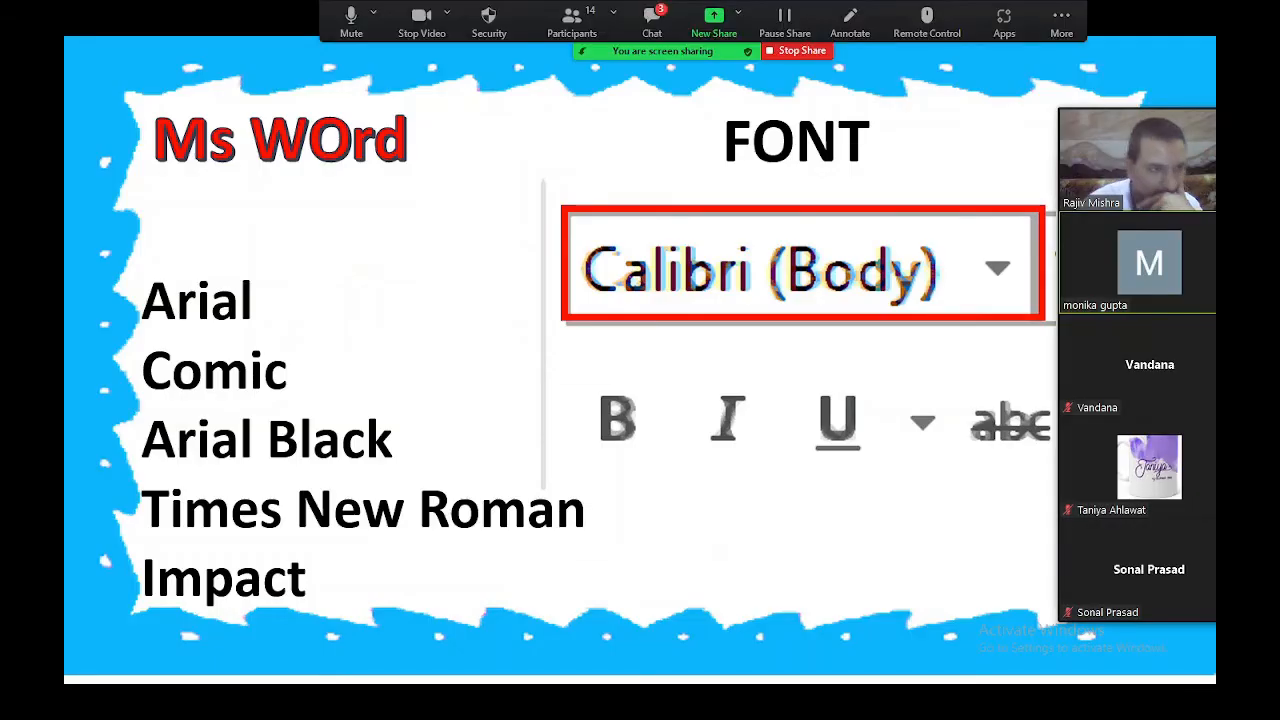
pyautogui.click(819, 296)
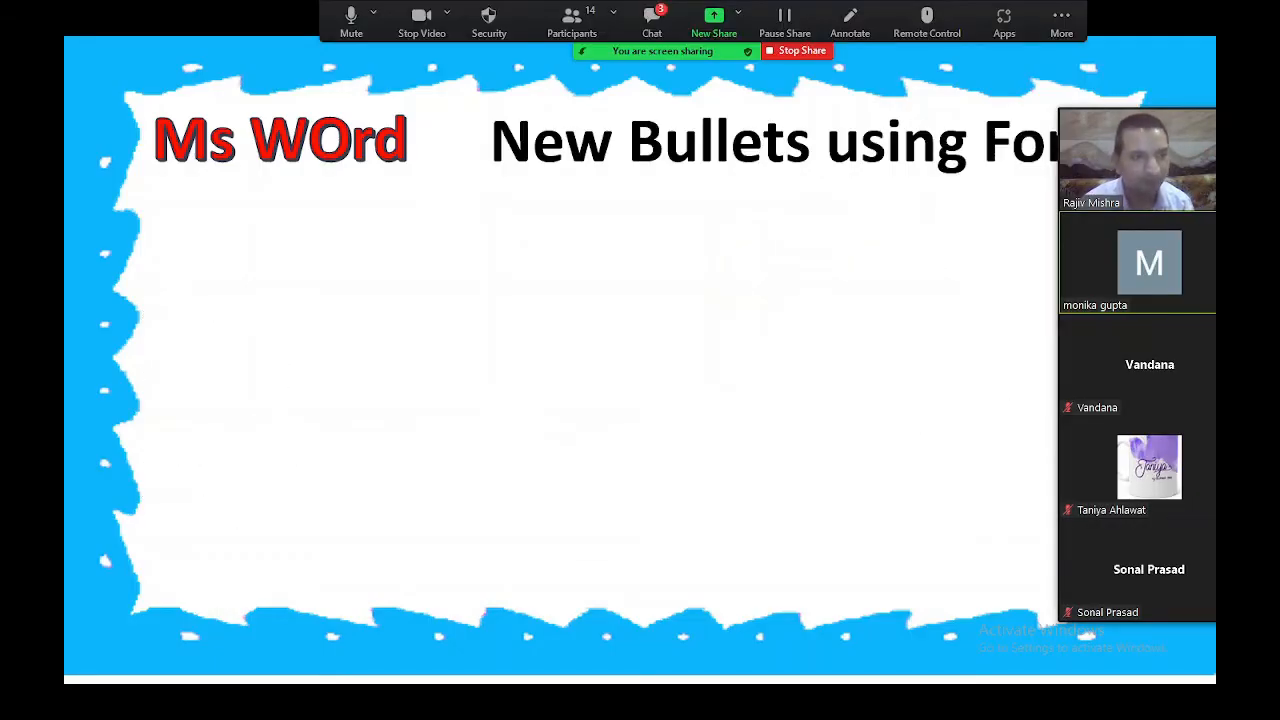
pyautogui.click(819, 296)
pyautogui.click(815, 296)
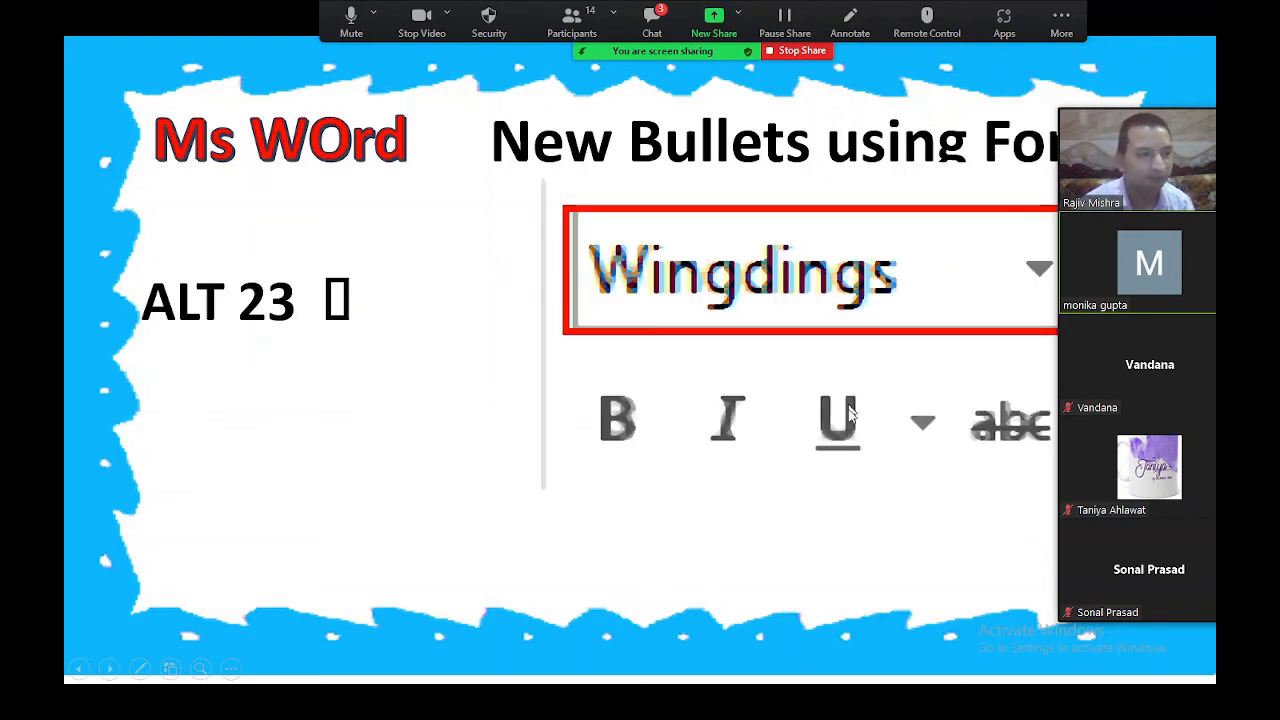
# Move the meeting's video panel outward off the slide title and advance to the list of ALT codes 23, 68-76, 92 and 129.
pyautogui.moveTo(1106, 186); pyautogui.dragTo(1140, 204)
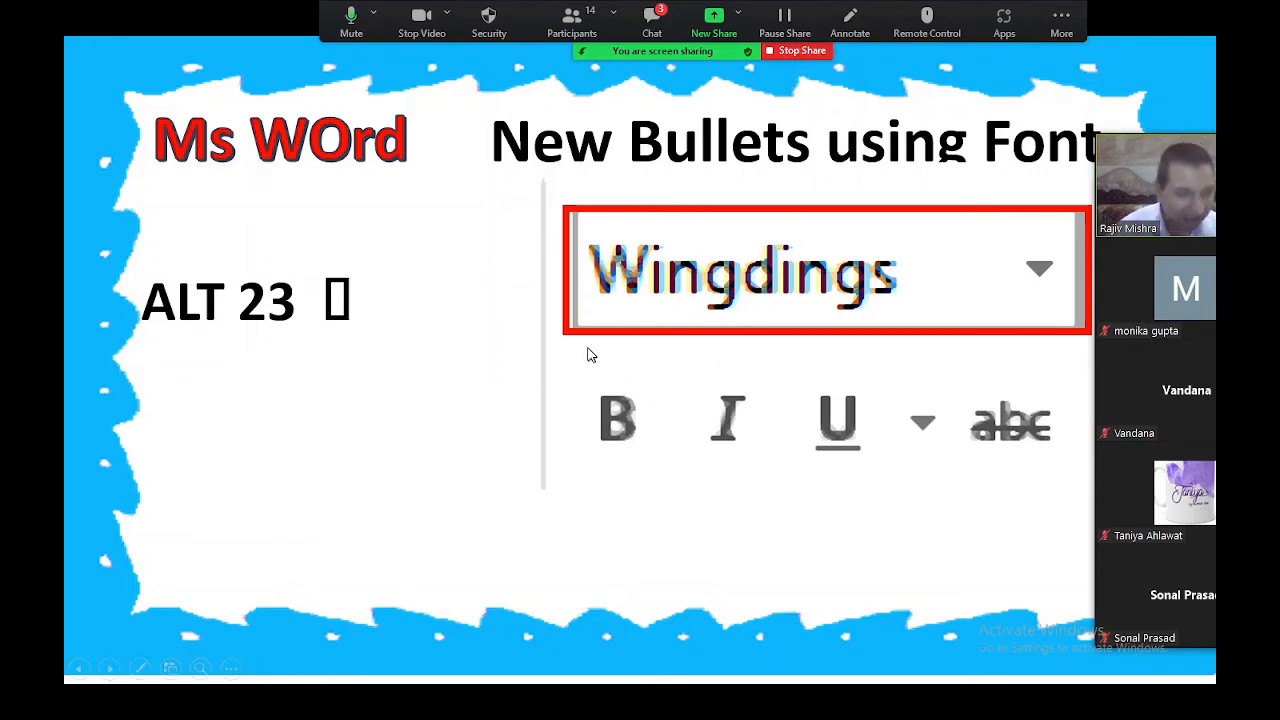
pyautogui.click(456, 331)
pyautogui.click(456, 331)
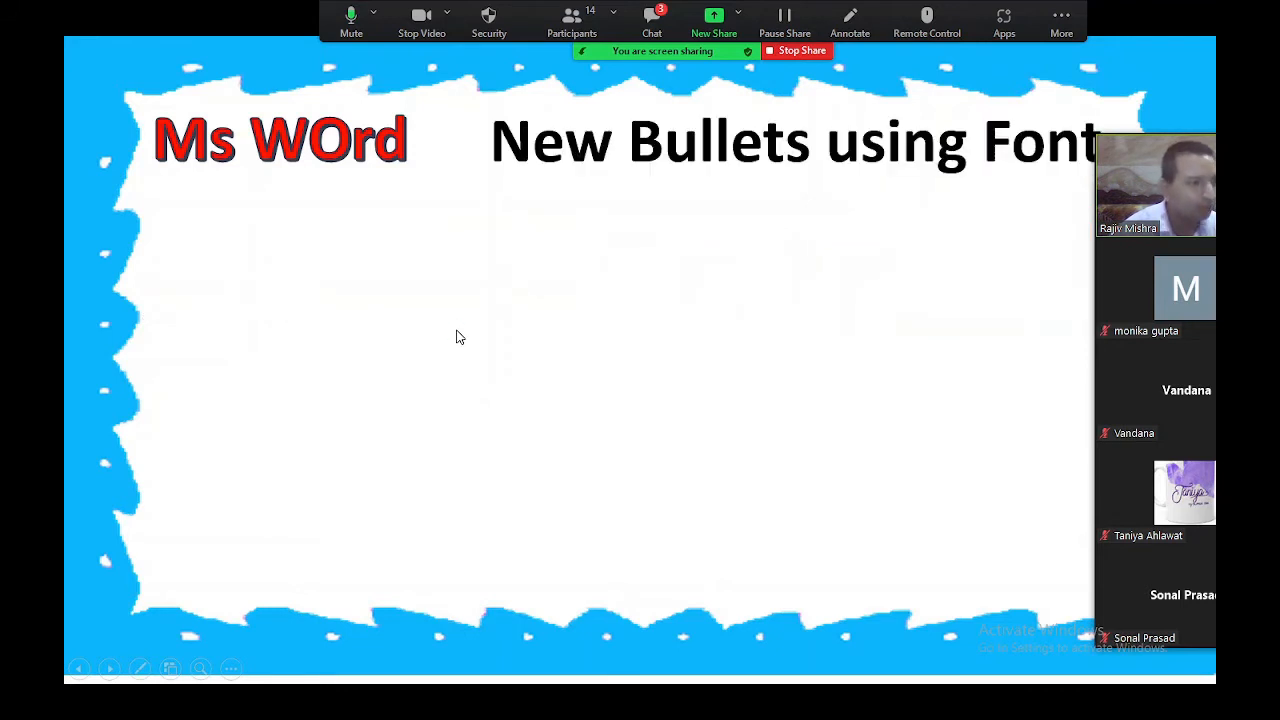
pyautogui.click(456, 331)
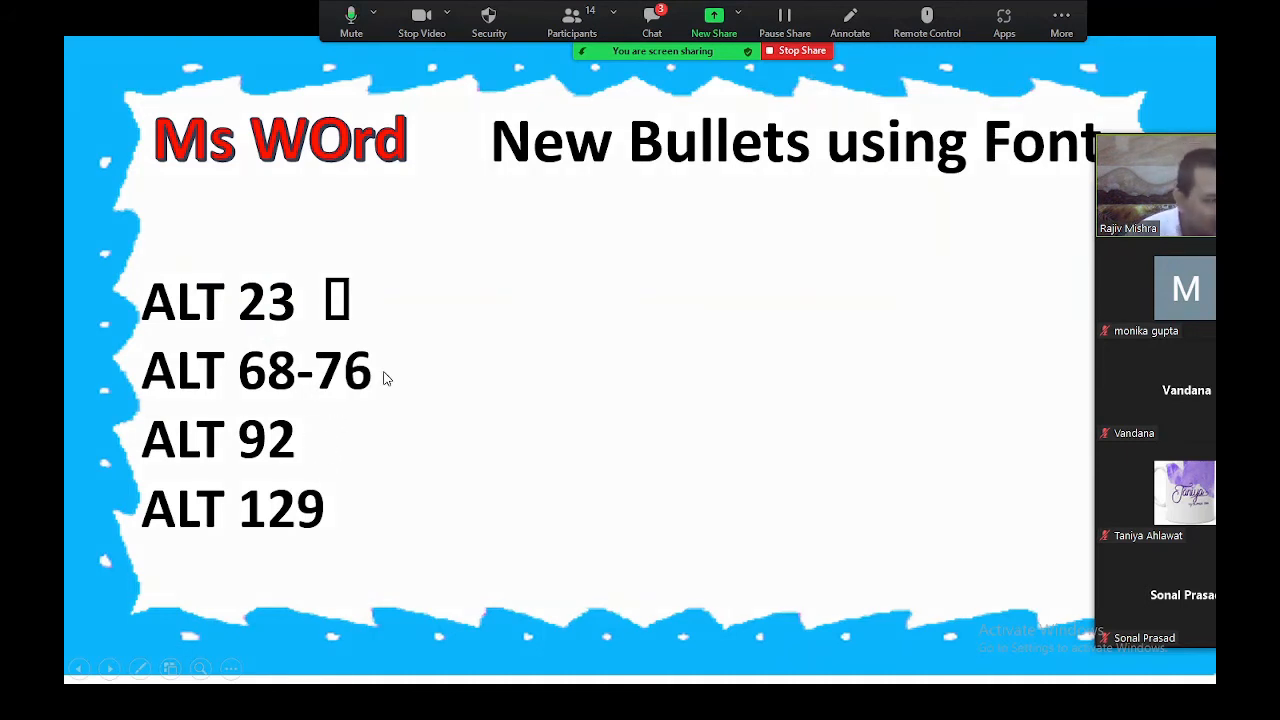
# Switch the Zoom share back to the Word document and delete the whole check-marked list.
pyautogui.click(797, 50)
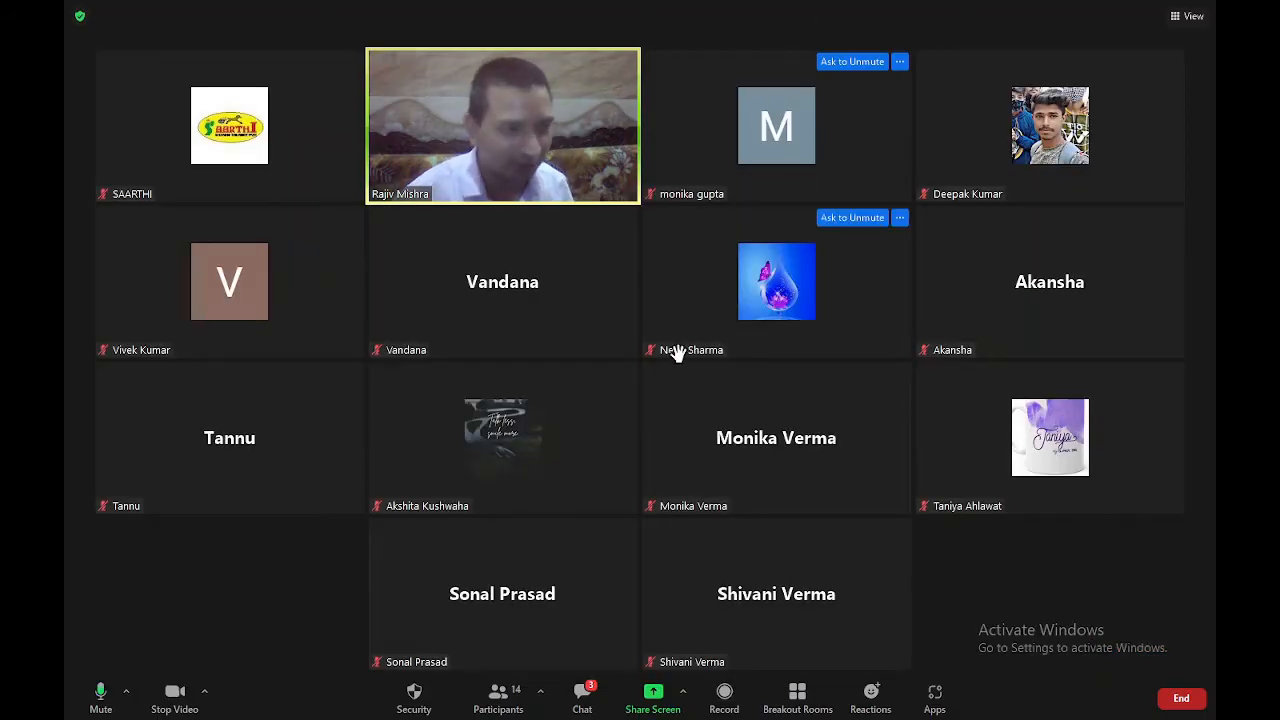
pyautogui.click(653, 692)
pyautogui.doubleClick(541, 343)
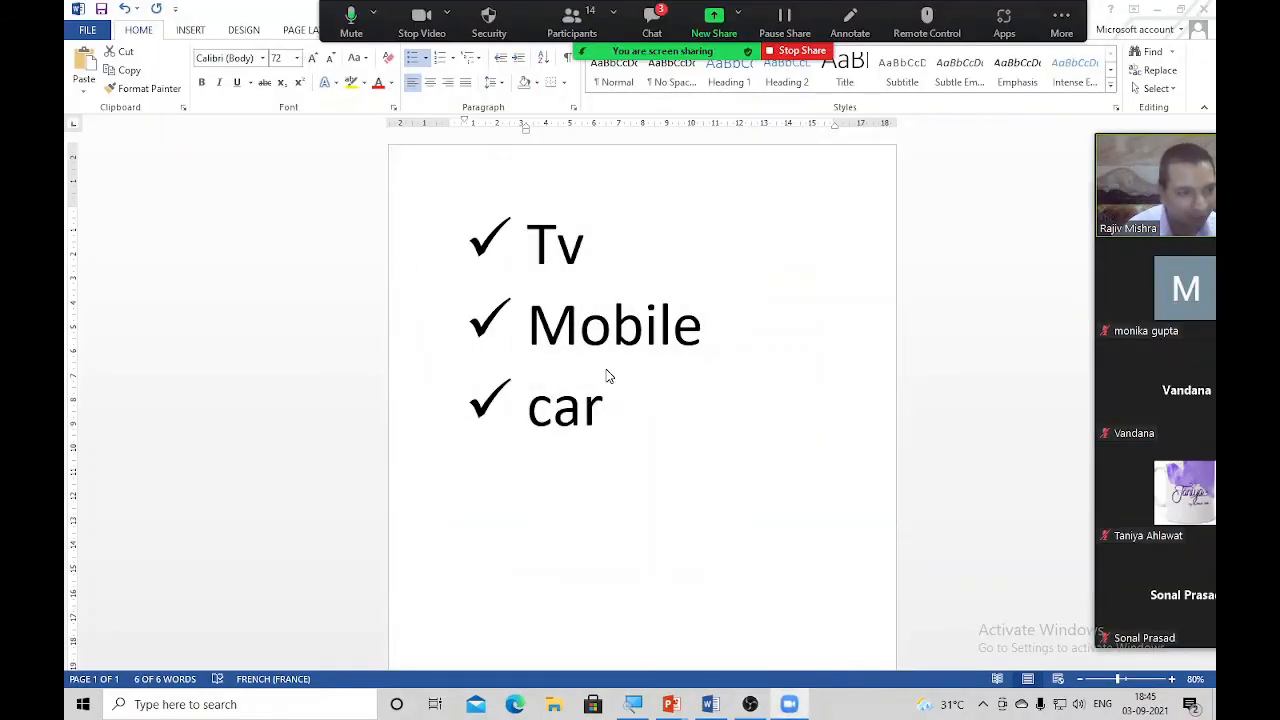
pyautogui.hotkey('ctrl', 'a')
pyautogui.press('Delete')
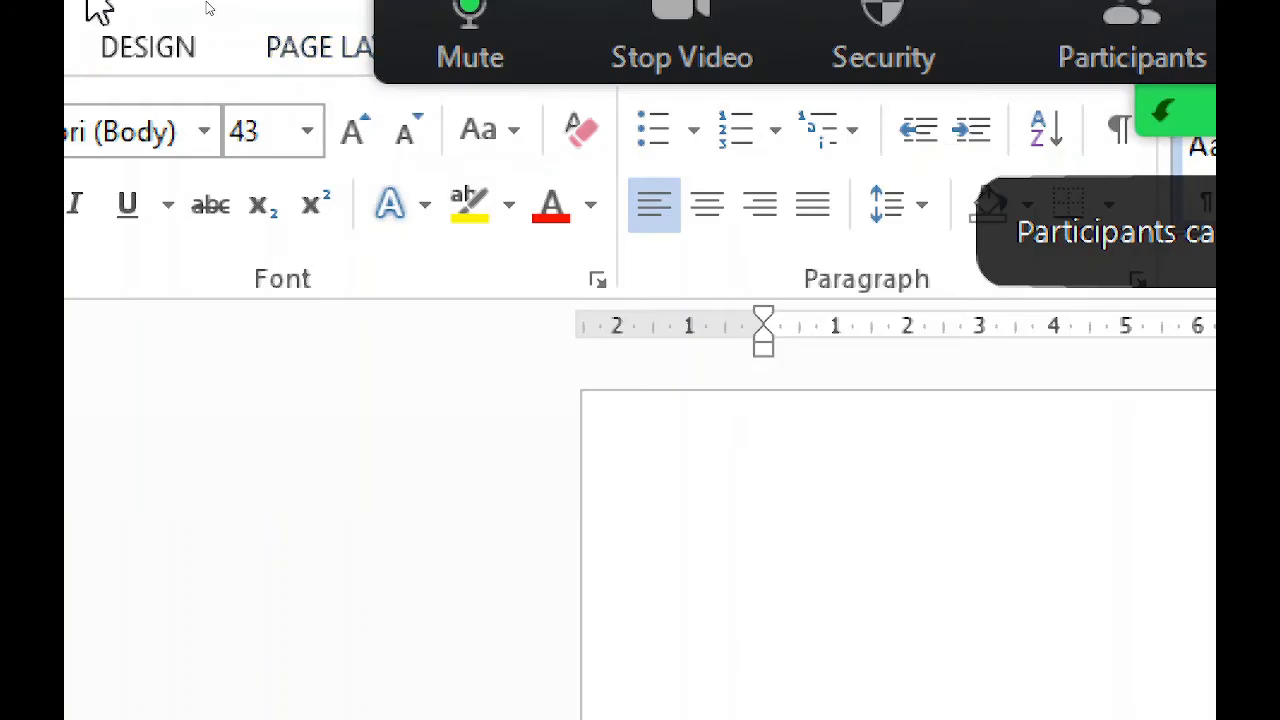
# Set the font to Wingdings and insert the thumbs-down symbol on the empty page.
pyautogui.click(401, 167)
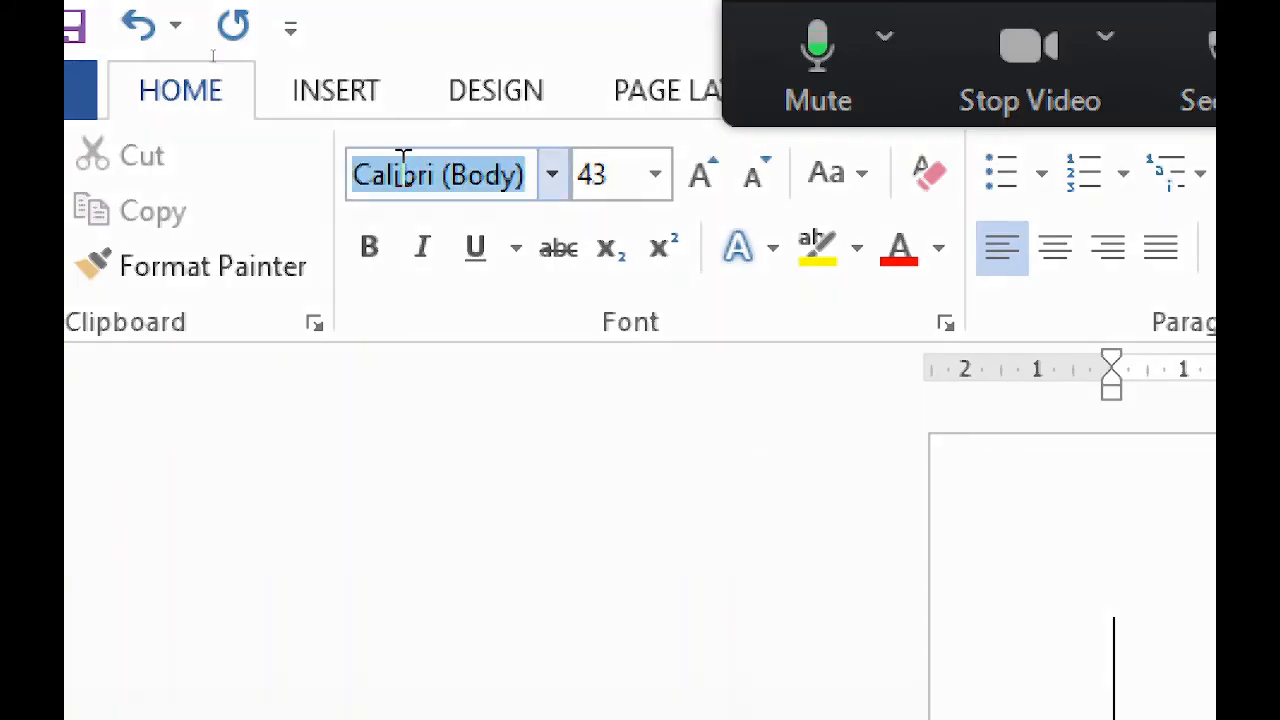
pyautogui.write('Wingdings')
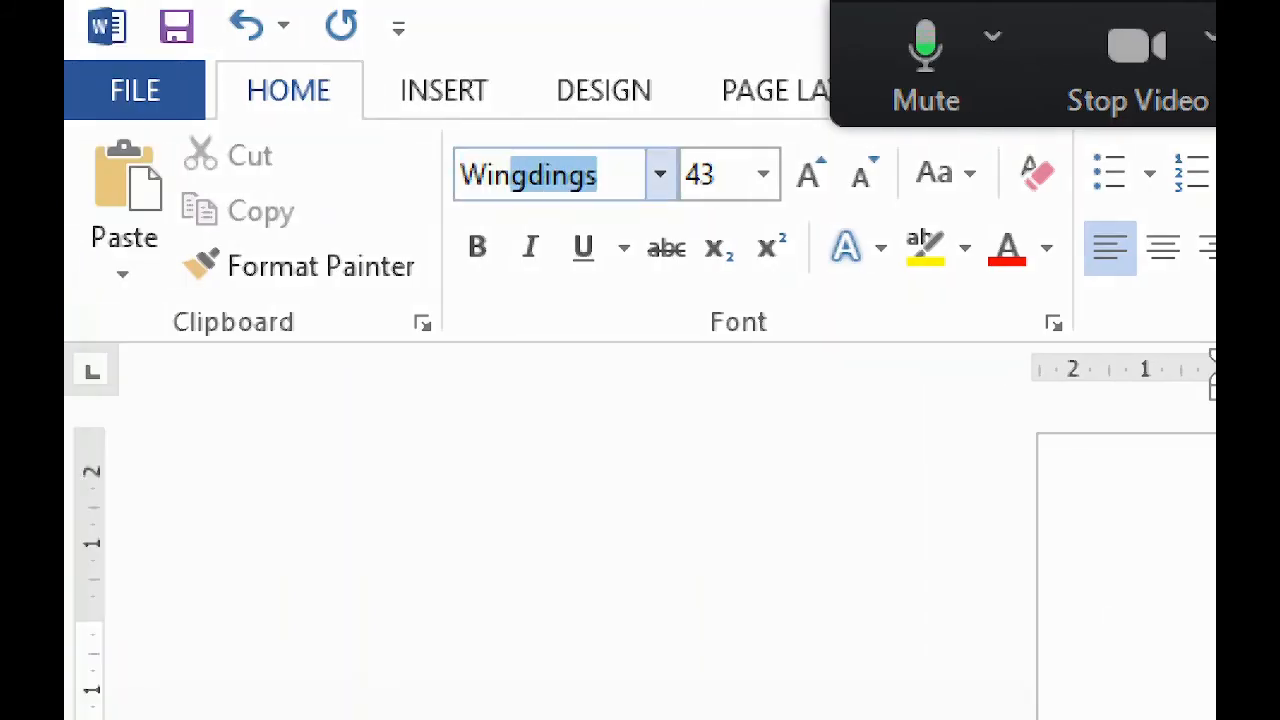
pyautogui.press('Return')
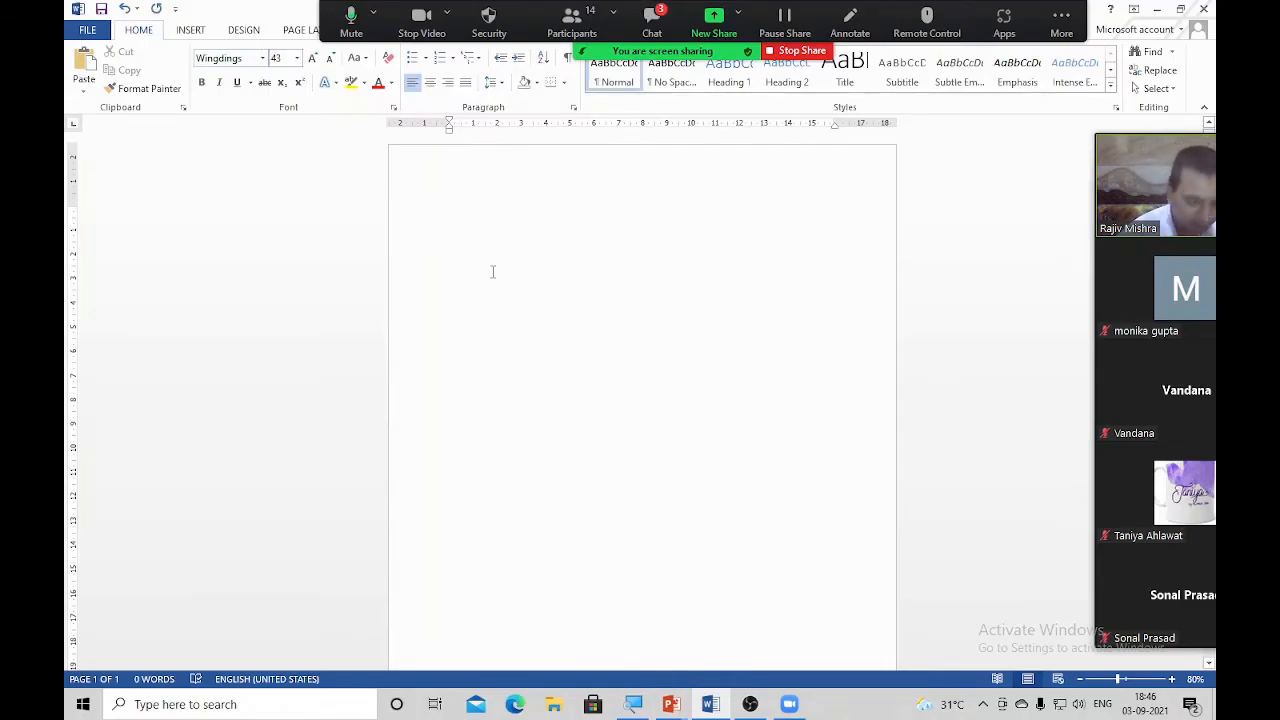
pyautogui.write(':')
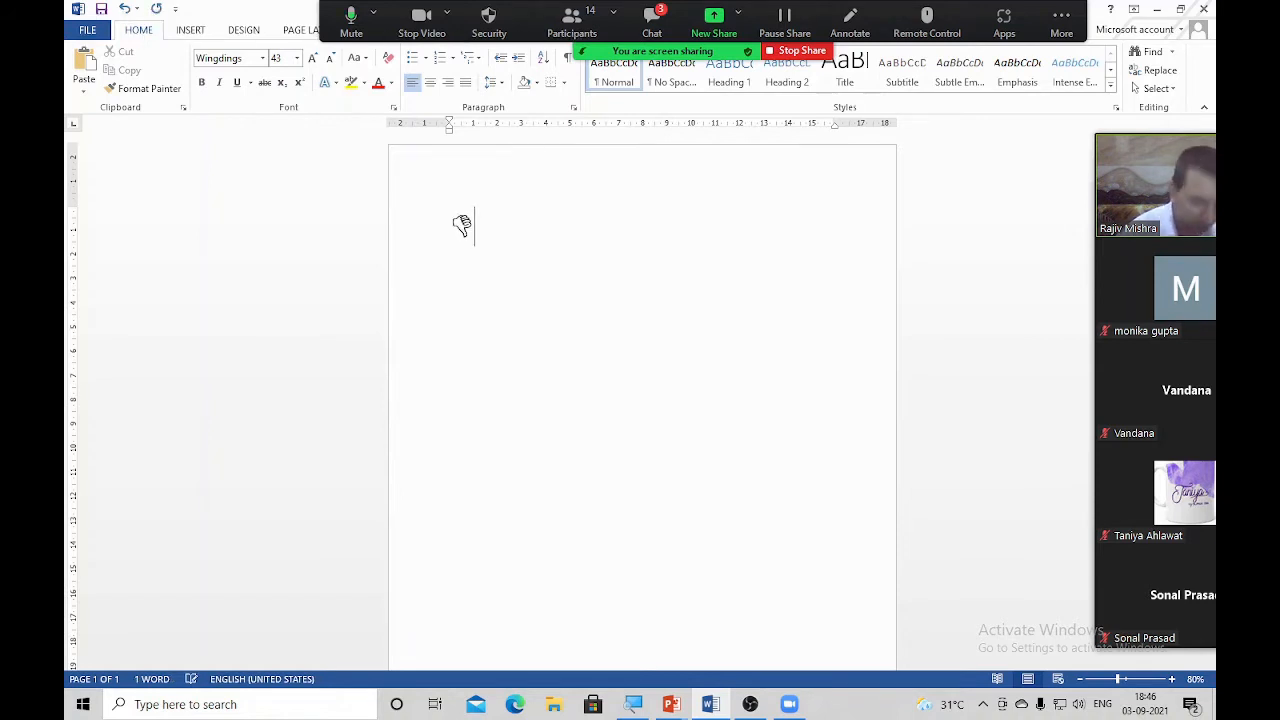
# Enlarge the thumbs-down symbol to 109 pt and place the cursor after it.
pyautogui.hotkey('ctrl', 'a')
pyautogui.hotkey('ctrl', ']')
pyautogui.hotkey('ctrl', ']')
pyautogui.hotkey('ctrl', ']')
pyautogui.hotkey('ctrl', ']')
pyautogui.hotkey('ctrl', ']')
pyautogui.hotkey('ctrl', ']')
pyautogui.hotkey('ctrl', ']')
pyautogui.hotkey('ctrl', ']')
pyautogui.hotkey('ctrl', ']')
pyautogui.hotkey('ctrl', ']')
pyautogui.hotkey('ctrl', ']')
pyautogui.hotkey('ctrl', ']')
pyautogui.hotkey('ctrl', ']')
pyautogui.hotkey('ctrl', ']')
pyautogui.hotkey('ctrl', ']')
pyautogui.hotkey('ctrl', ']')
pyautogui.hotkey('ctrl', ']')
pyautogui.hotkey('ctrl', ']')
pyautogui.hotkey('ctrl', ']')
pyautogui.hotkey('ctrl', ']')
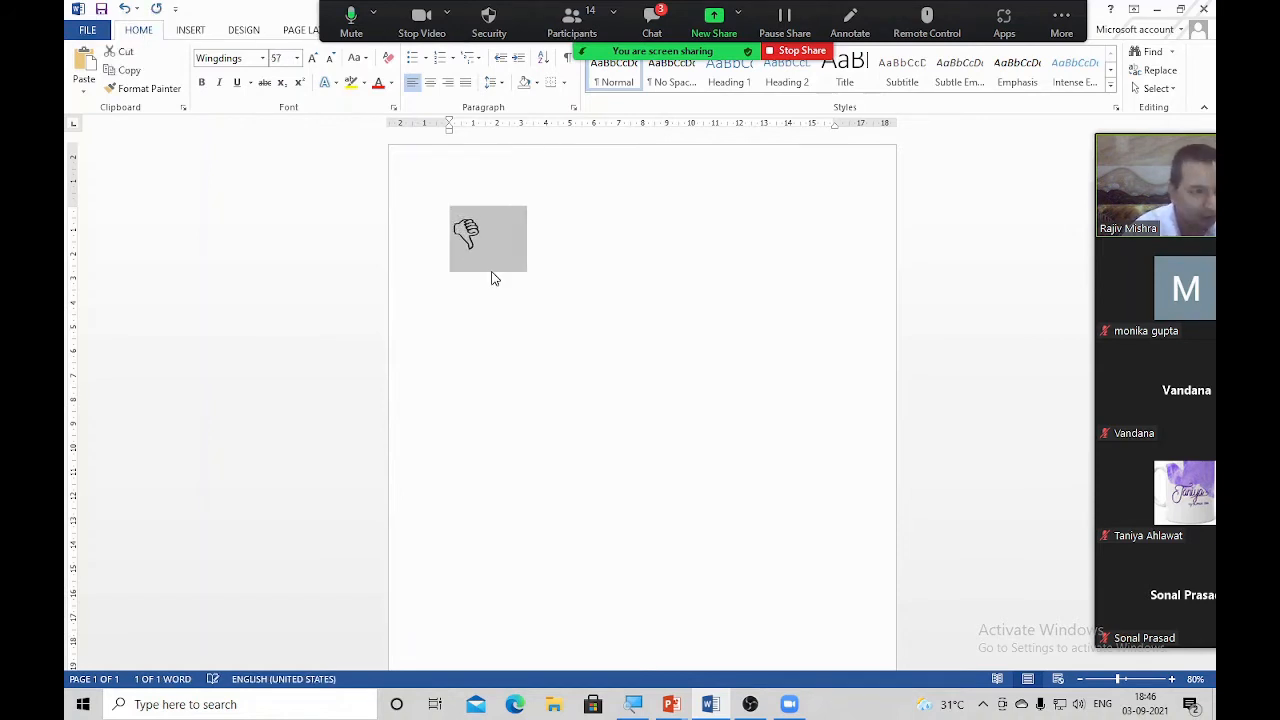
pyautogui.hotkey('ctrl', ']')
pyautogui.hotkey('ctrl', ']')
pyautogui.hotkey('ctrl', ']')
pyautogui.hotkey('ctrl', ']')
pyautogui.hotkey('ctrl', ']')
pyautogui.hotkey('ctrl', ']')
pyautogui.hotkey('ctrl', ']')
pyautogui.hotkey('ctrl', ']')
pyautogui.hotkey('ctrl', ']')
pyautogui.hotkey('ctrl', ']')
pyautogui.hotkey('ctrl', ']')
pyautogui.hotkey('ctrl', ']')
pyautogui.hotkey('ctrl', ']')
pyautogui.hotkey('ctrl', ']')
pyautogui.hotkey('ctrl', ']')
pyautogui.hotkey('ctrl', ']')
pyautogui.hotkey('ctrl', ']')
pyautogui.hotkey('ctrl', ']')
pyautogui.hotkey('ctrl', ']')
pyautogui.hotkey('ctrl', ']')
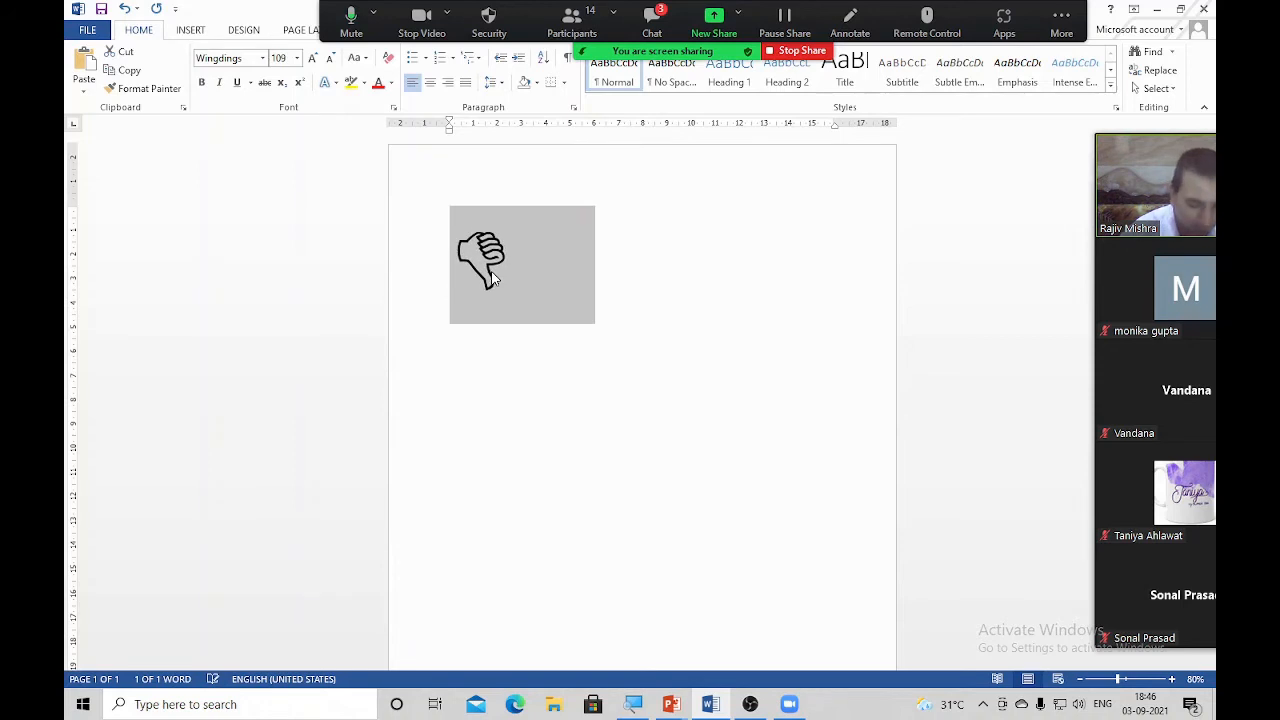
pyautogui.click(491, 278)
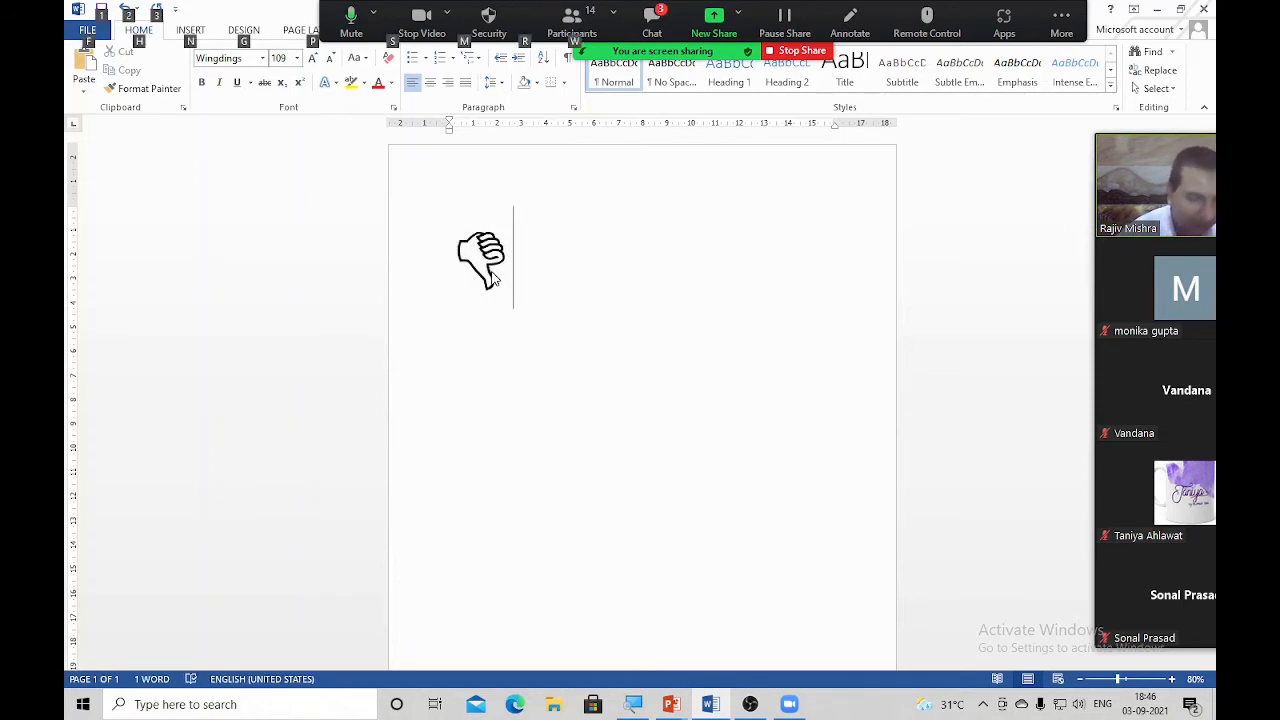
# Insert Wingdings hands pointing left, right, right and up after the thumbs-down, add a downward-pointing hand on a new line, and move the video panel inward.
pyautogui.write('E')
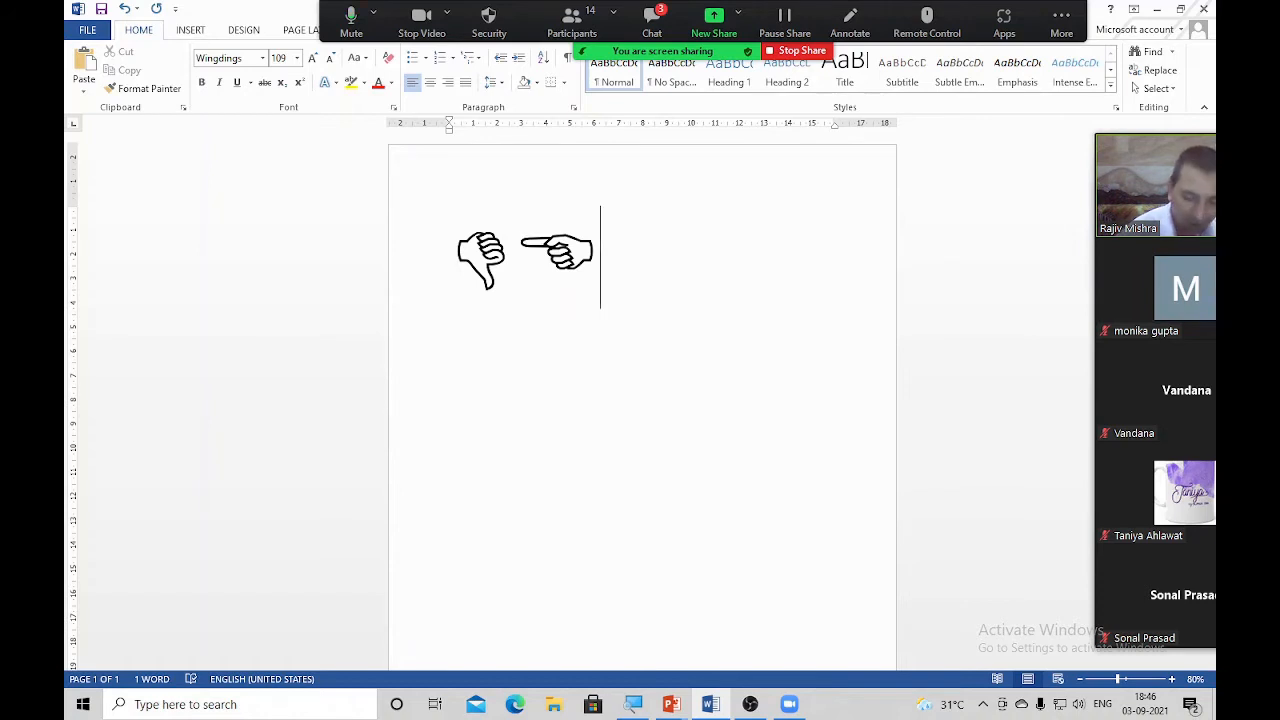
pyautogui.write('F')
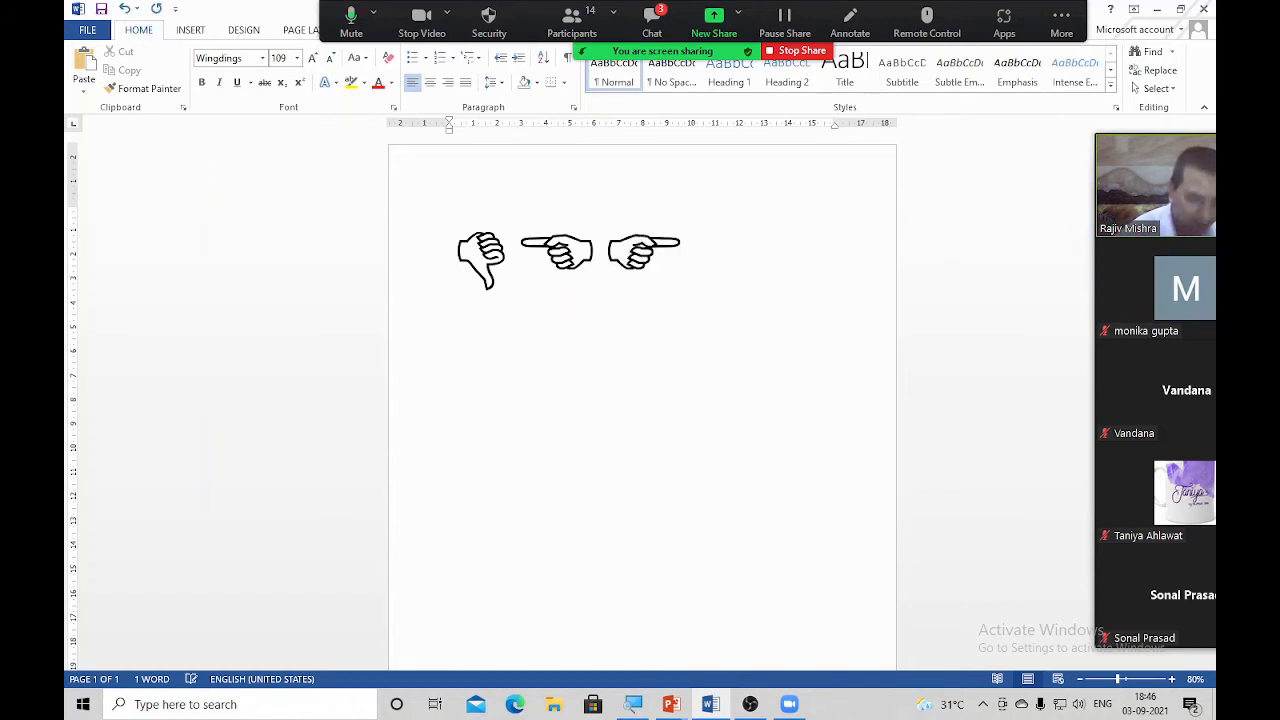
pyautogui.write('F')
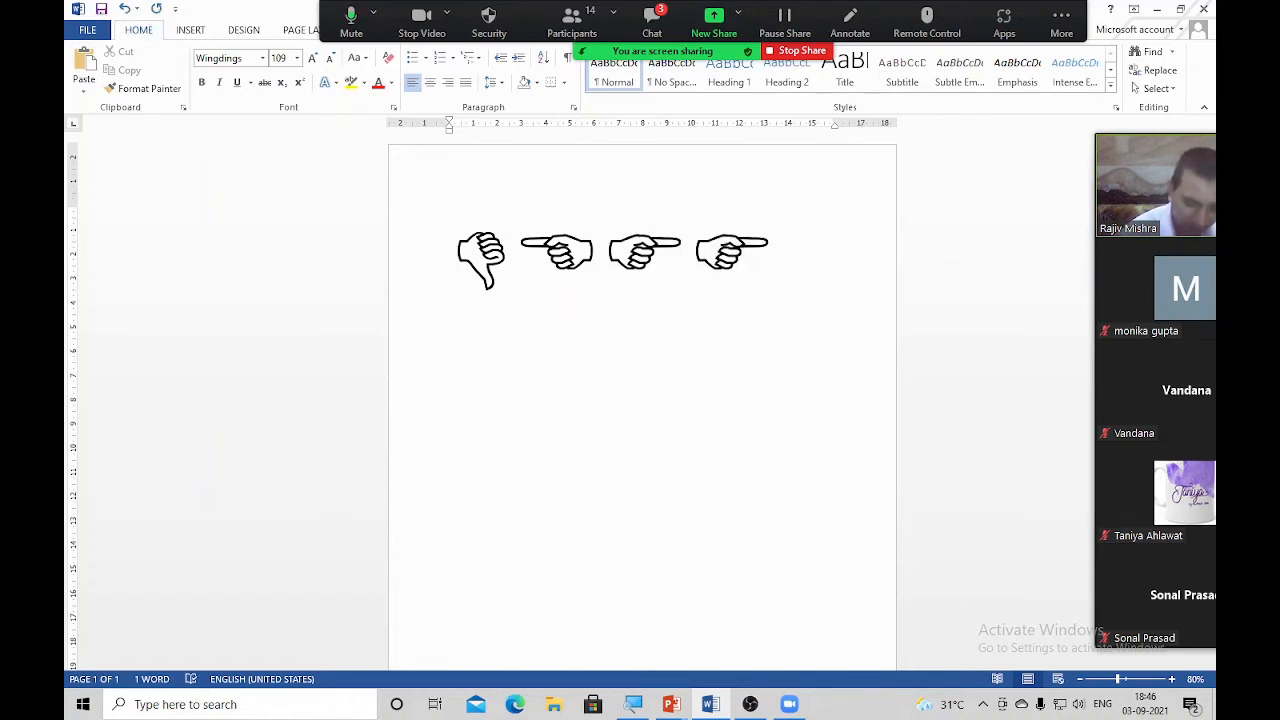
pyautogui.write('G')
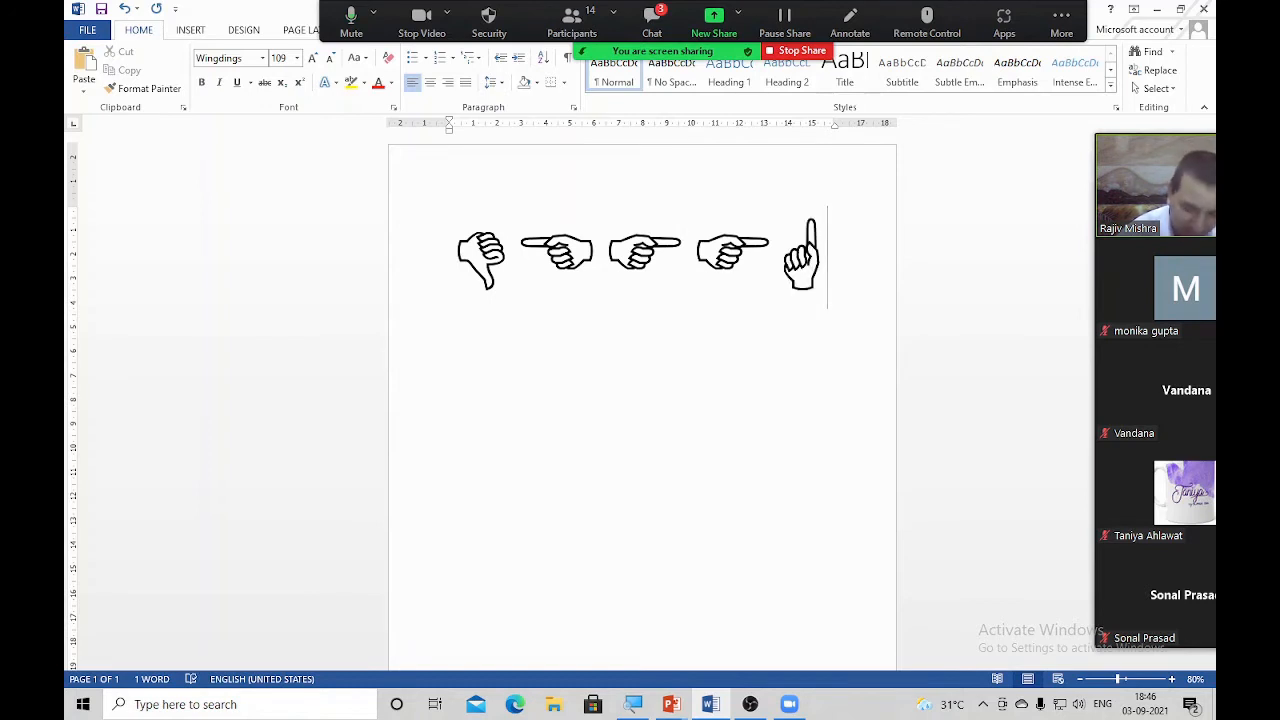
pyautogui.press('Return')
pyautogui.write('H')
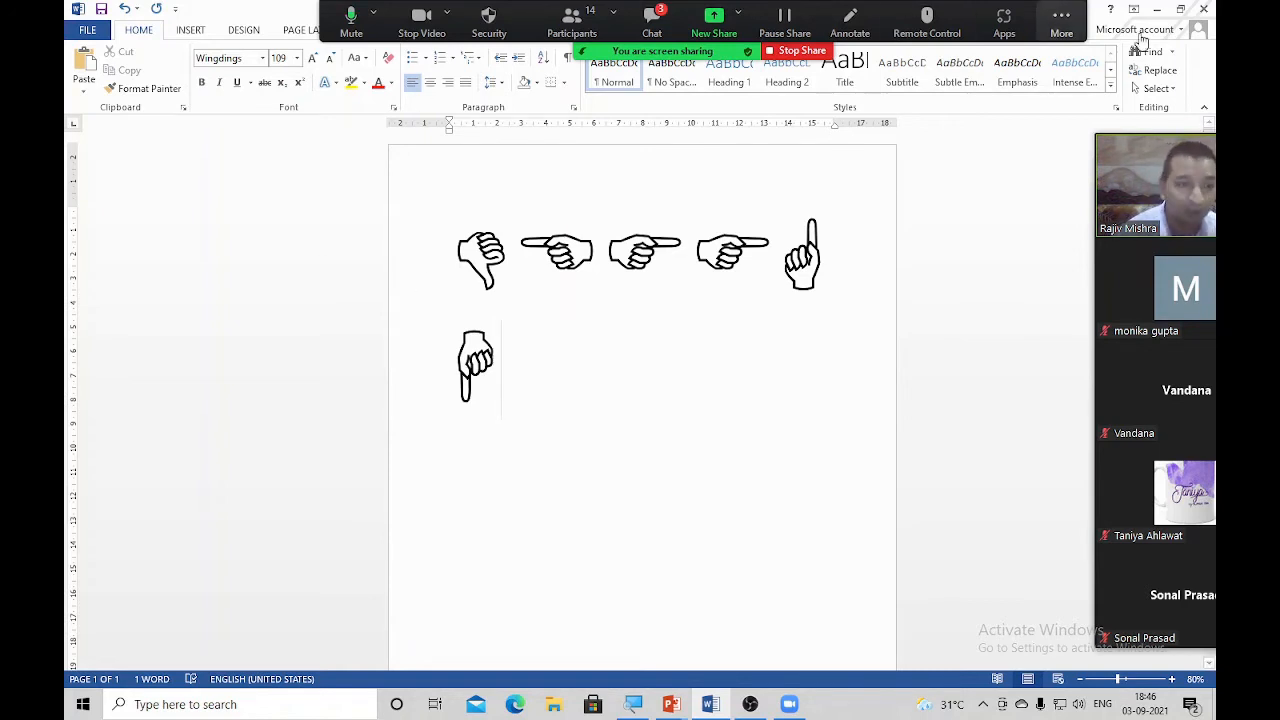
pyautogui.moveTo(1162, 195); pyautogui.dragTo(1118, 195)
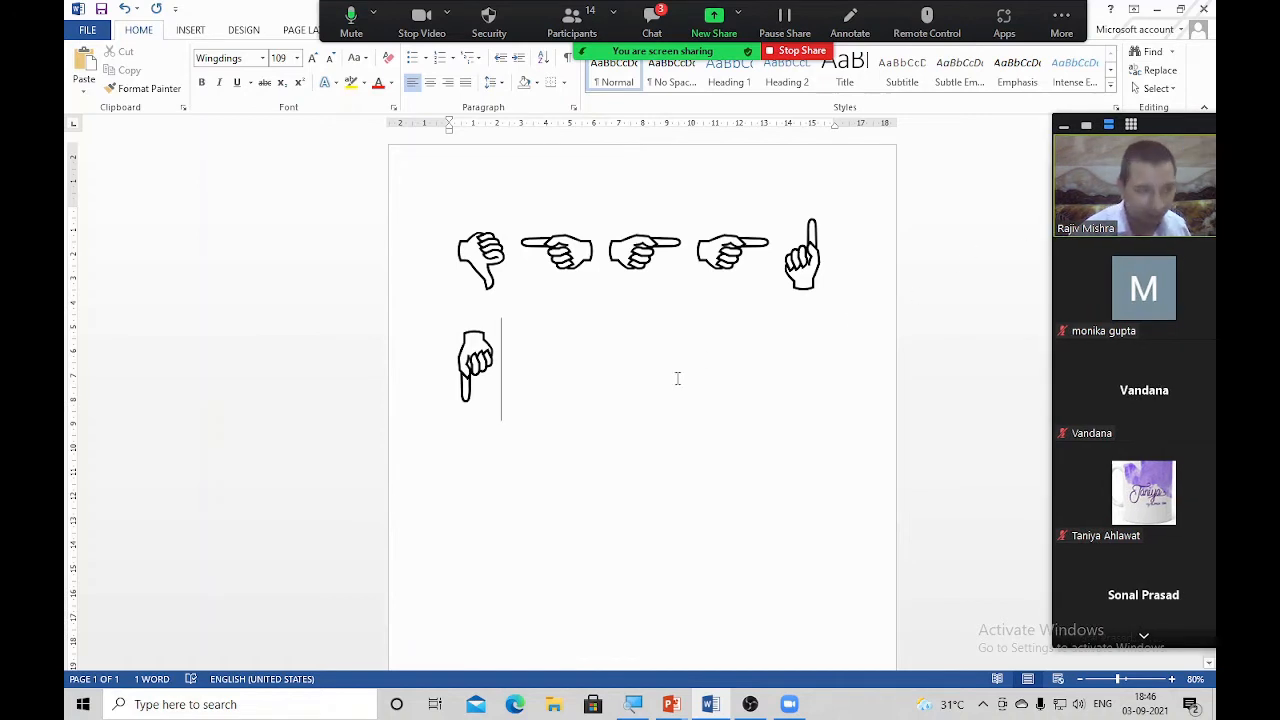
# Replace all the hand symbols with a single upward-pointing Wingdings hand and convert it into an automatic list bullet.
pyautogui.click(514, 268)
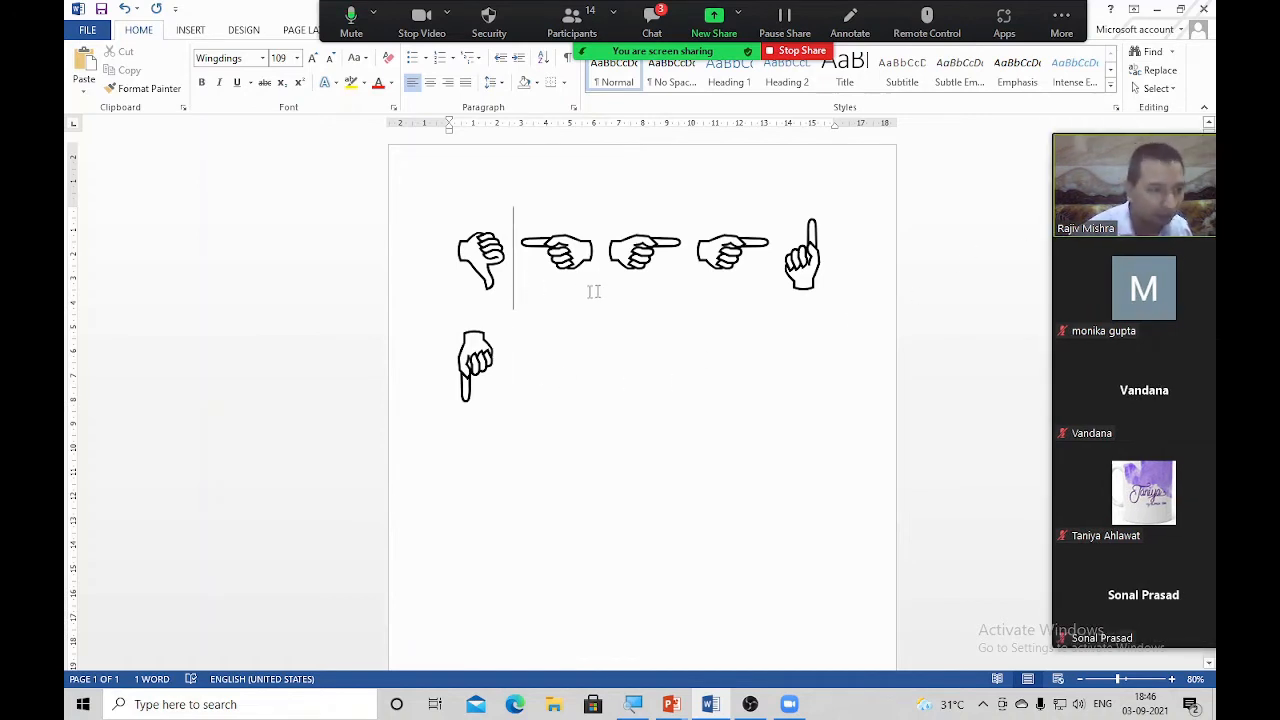
pyautogui.moveTo(516, 348); pyautogui.dragTo(463, 278)
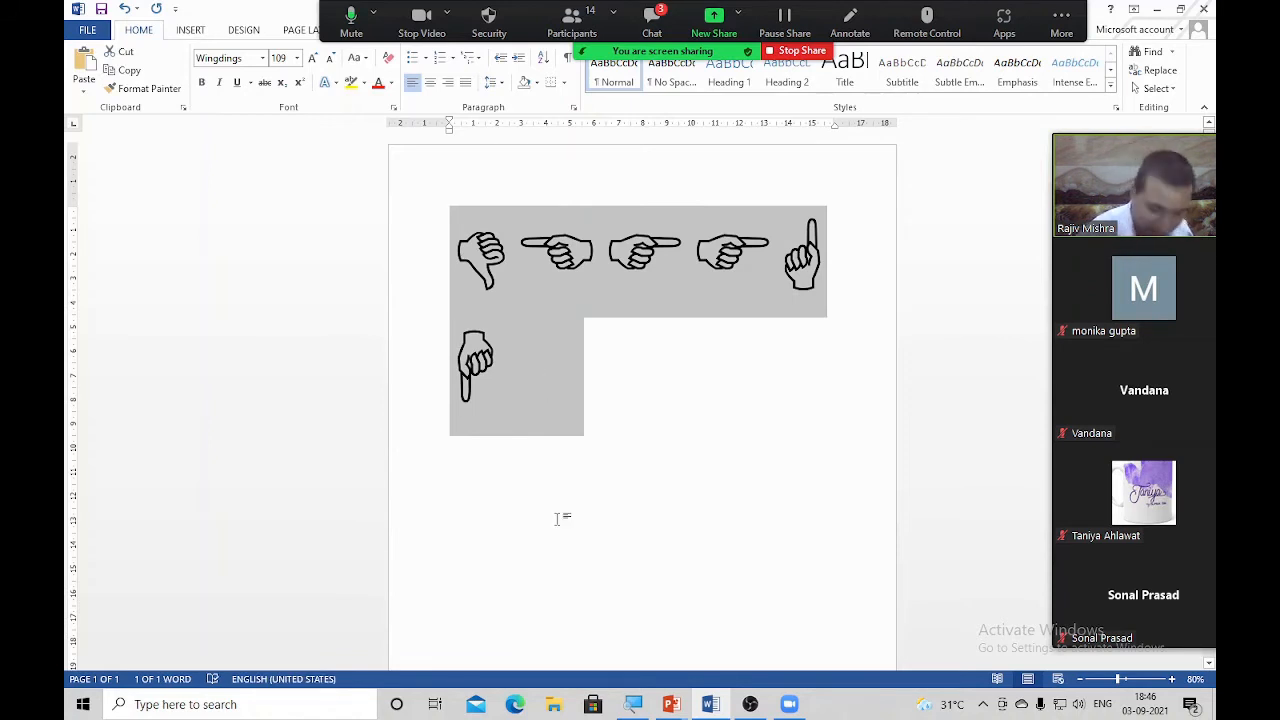
pyautogui.press('alt')
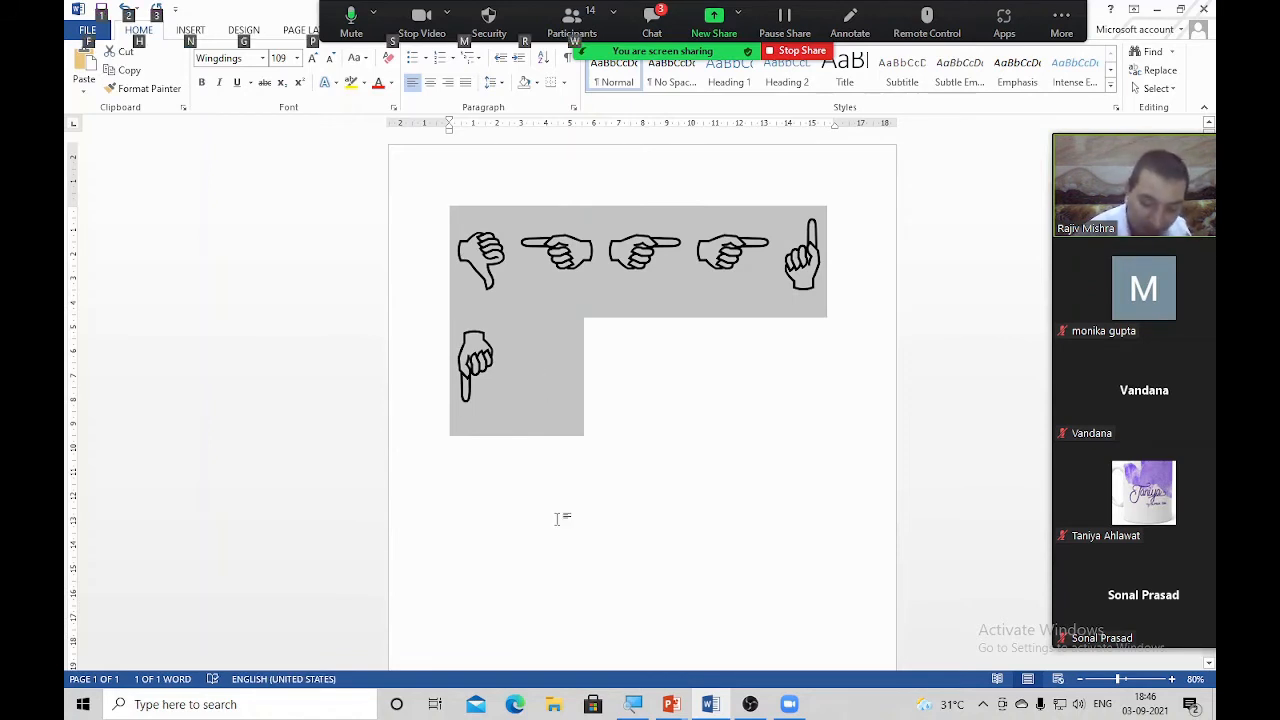
pyautogui.press('Escape')
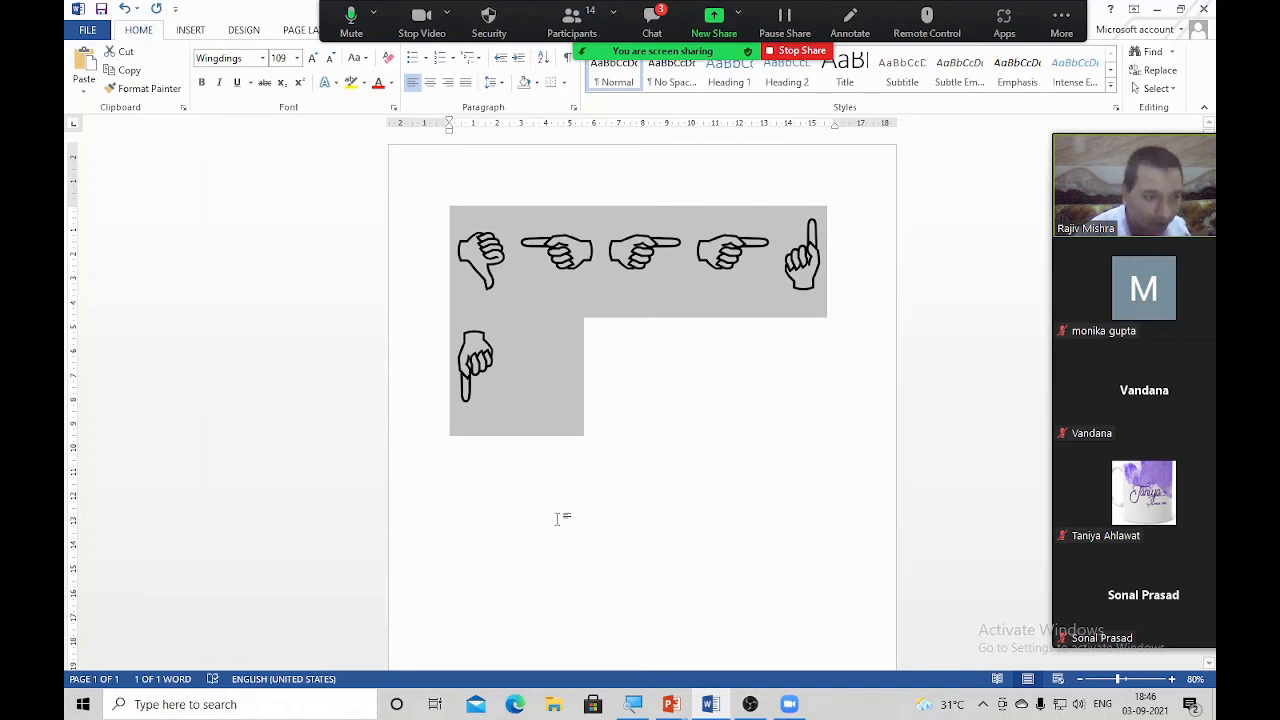
pyautogui.write('G')
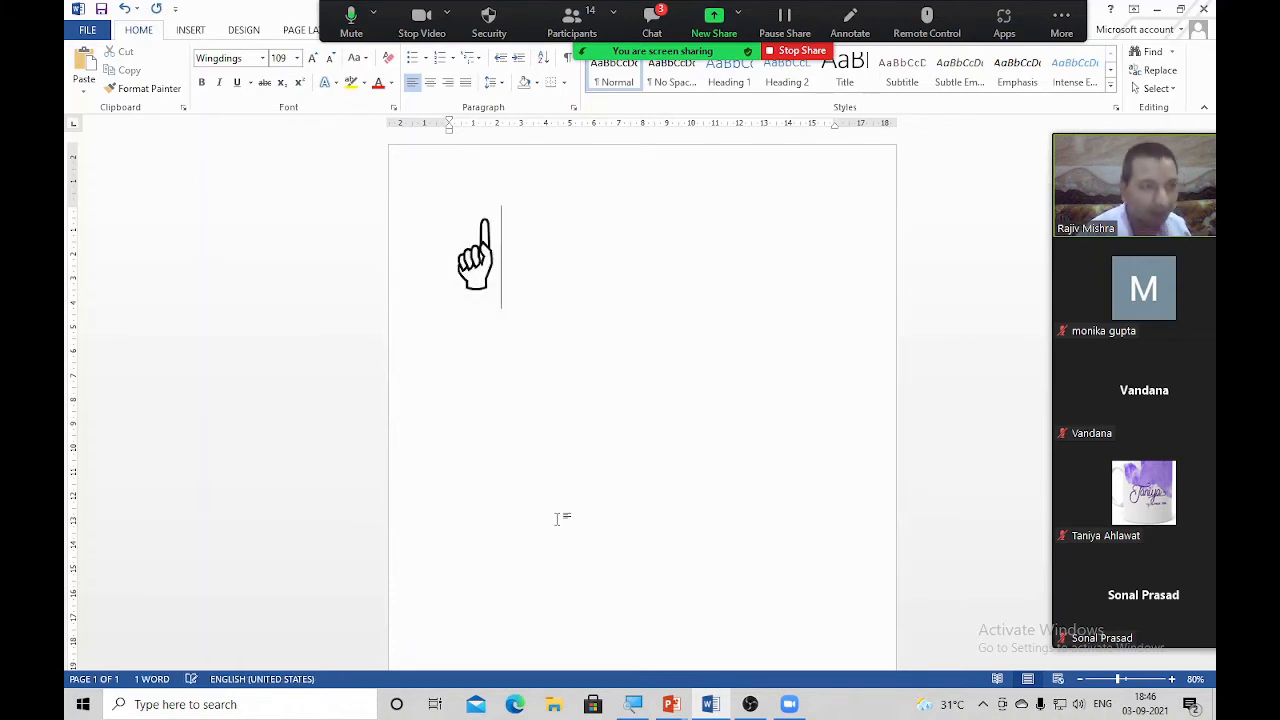
pyautogui.press('space')
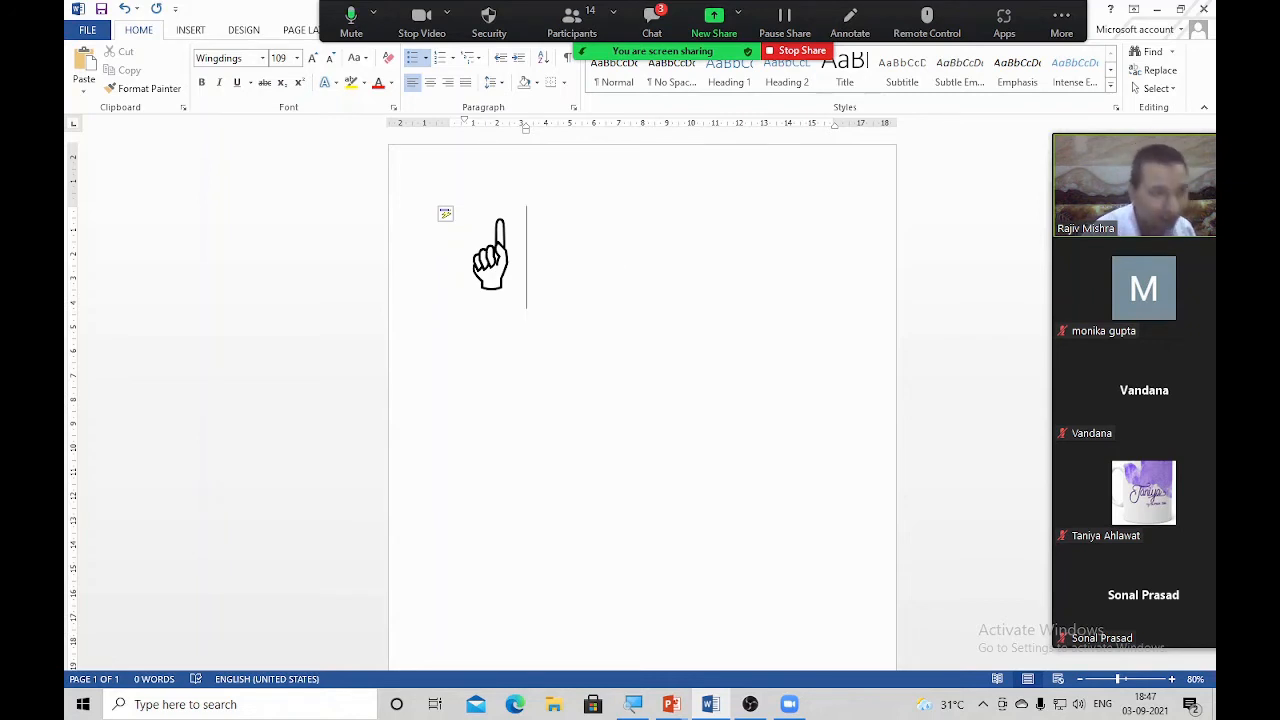
# Enter G as the first bullet's text, set it in Comic Sans MS, and start a second bullet.
pyautogui.write('g')
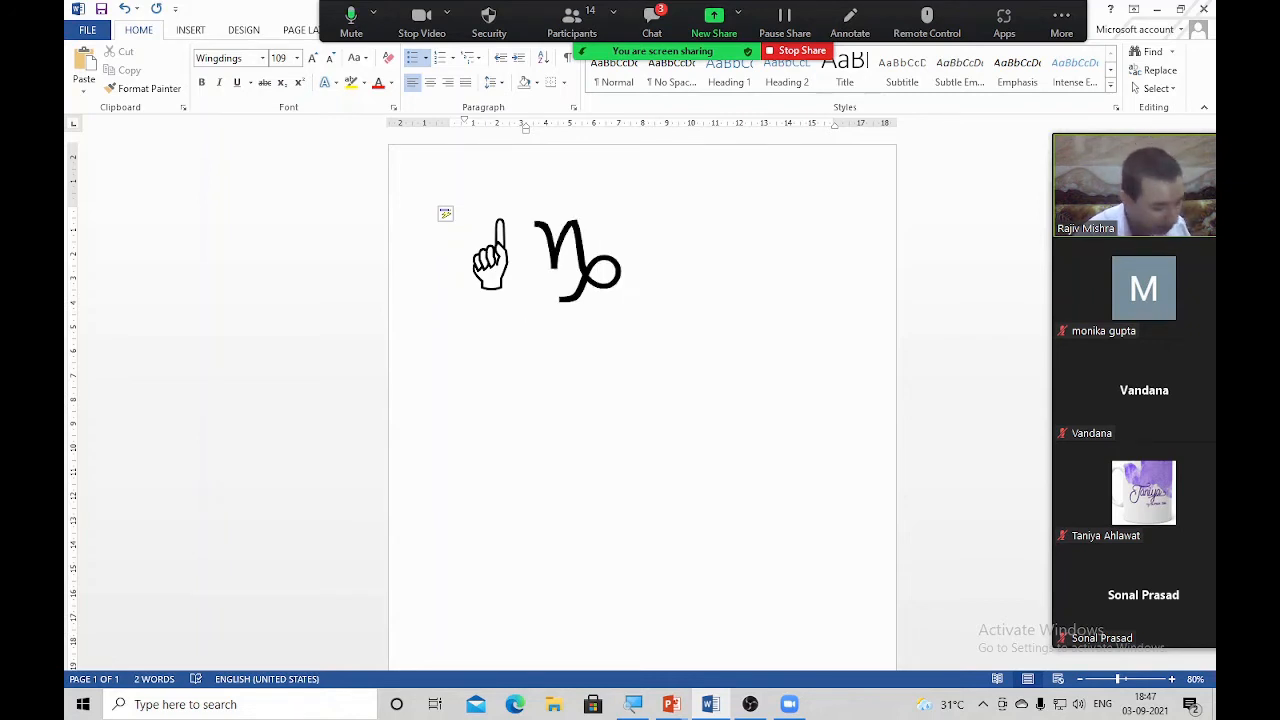
pyautogui.hotkey('shift', 'Left')
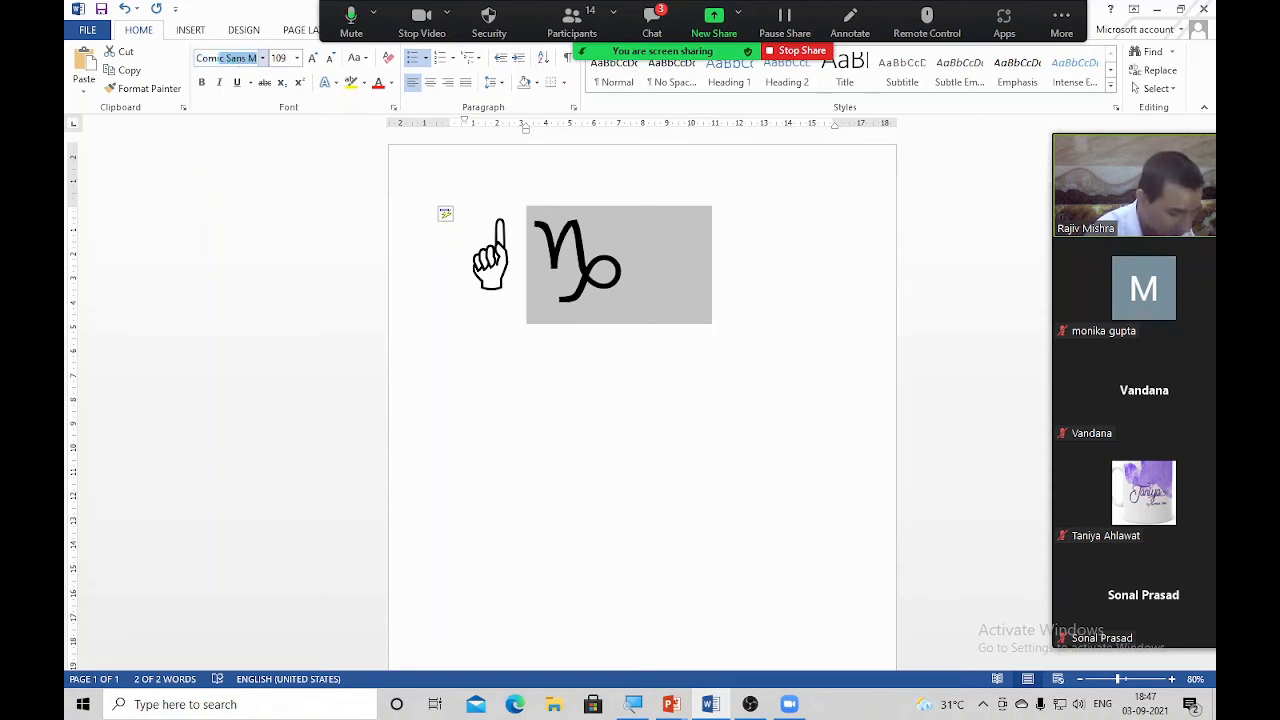
pyautogui.press('Return')
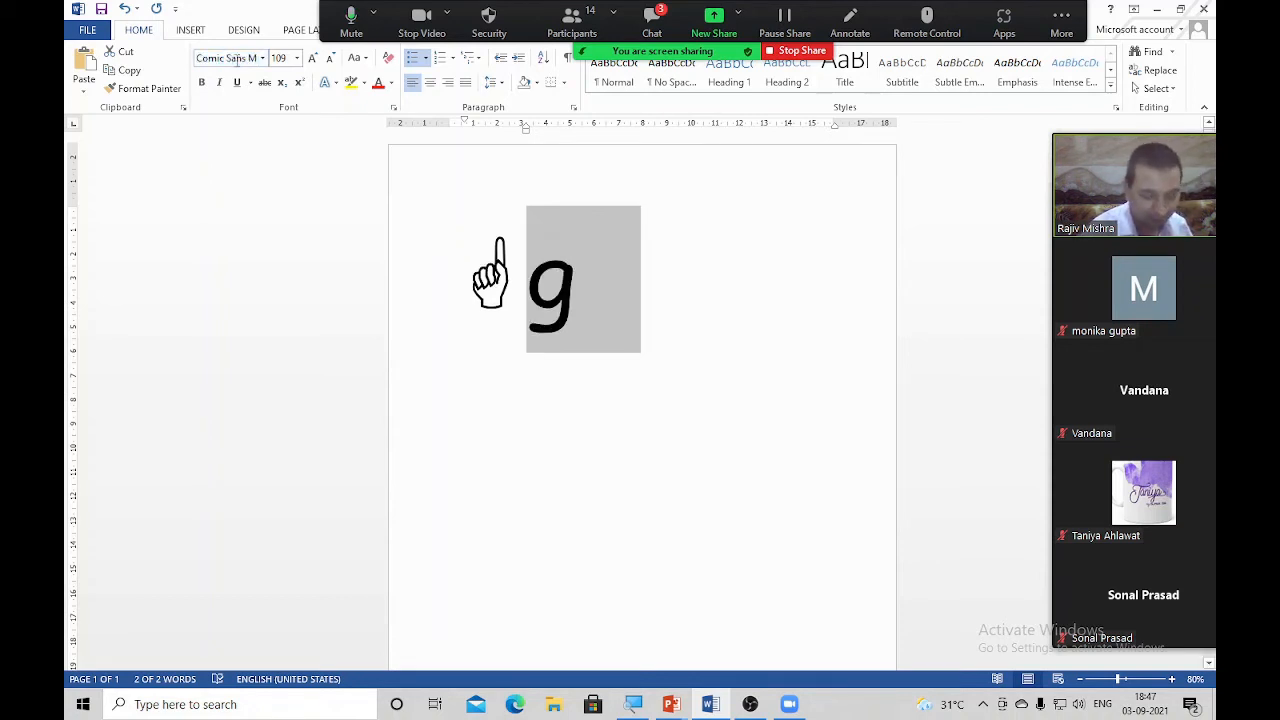
pyautogui.press('Right')
pyautogui.press('Return')
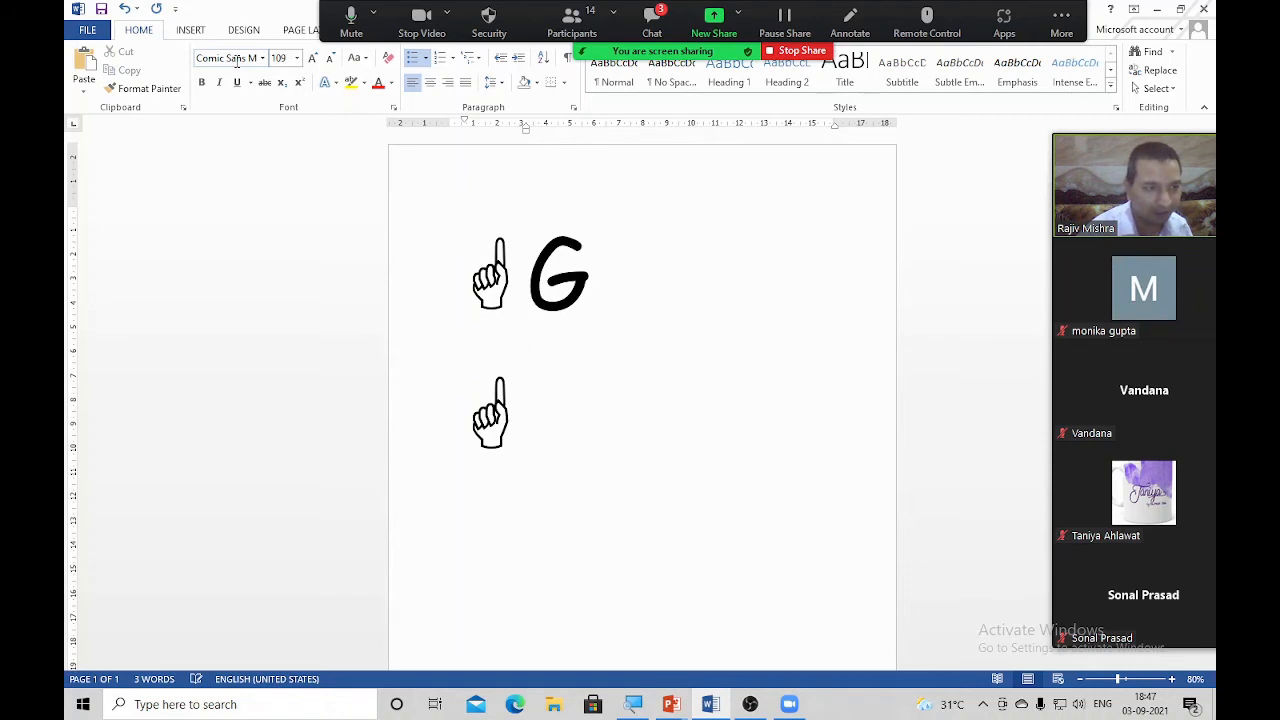
# Add the sample items Fg, Gfg and Dfgf as further hand-bulleted lines, ending with an empty bullet.
pyautogui.write('fg')
pyautogui.press('Return')
pyautogui.write('gfg')
pyautogui.press('Return')
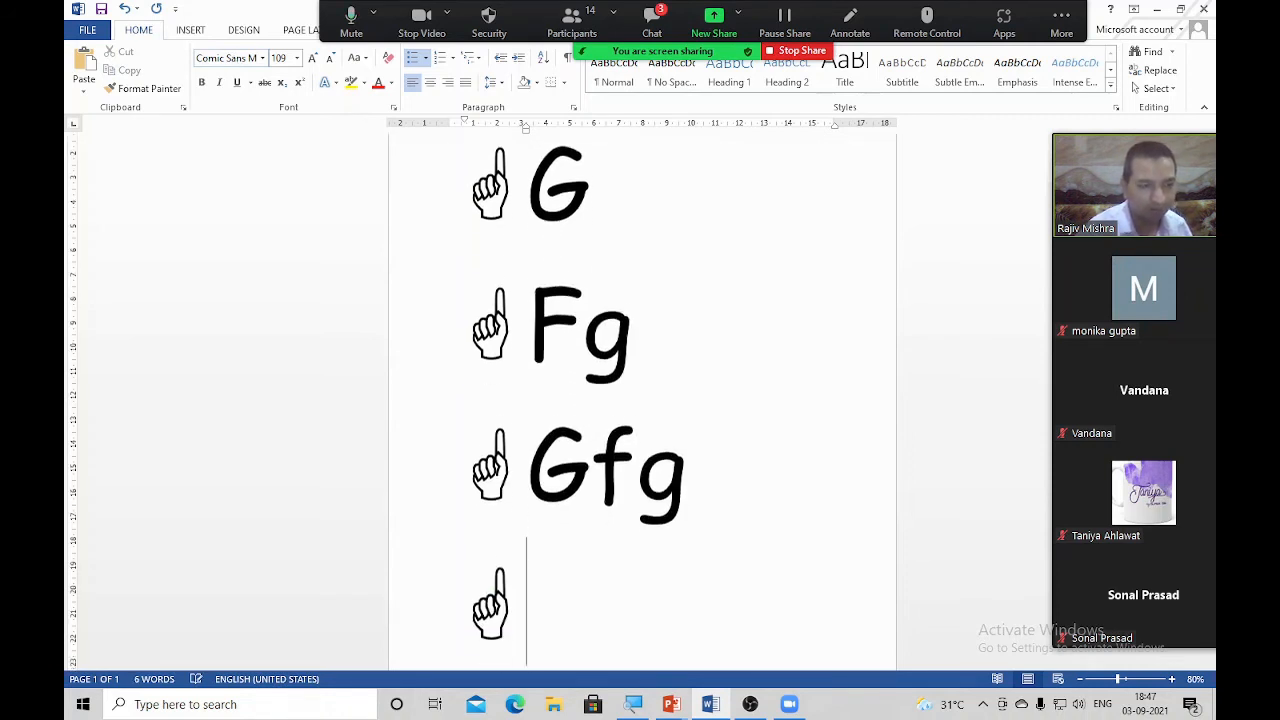
pyautogui.write('dfgf')
pyautogui.press('Return')
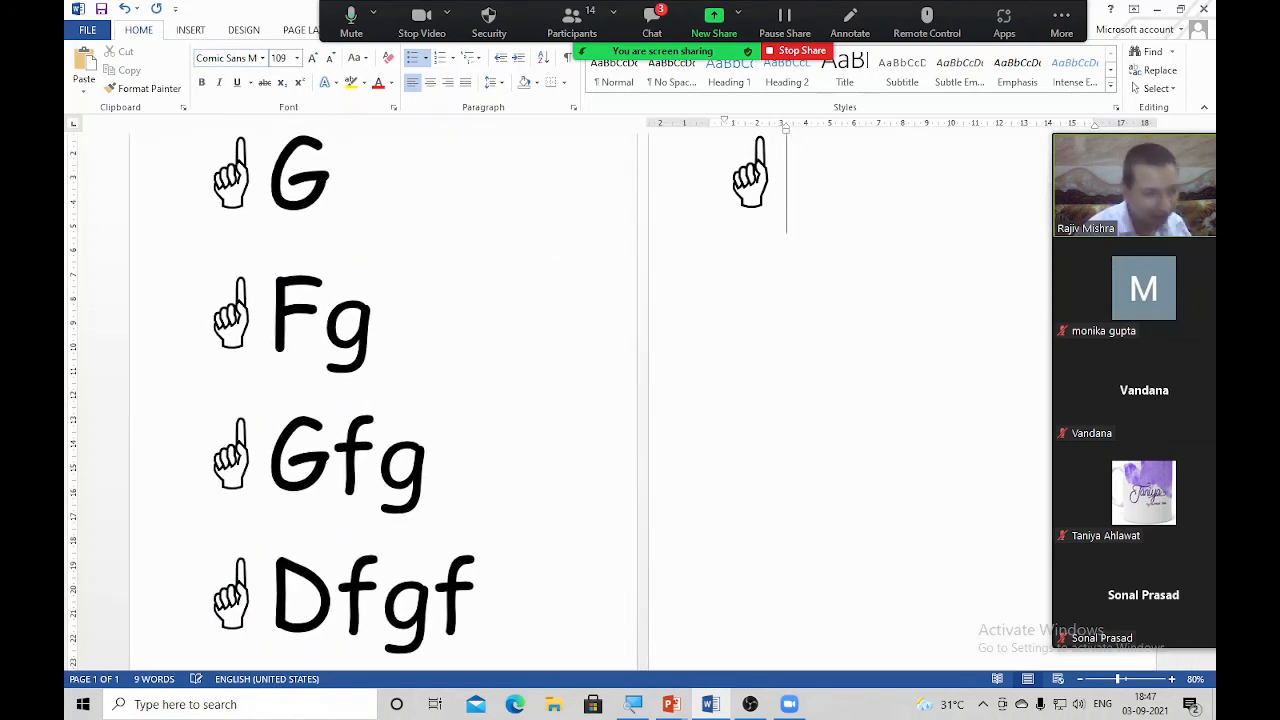
# Shrink the font size of the whole hand-bulleted list to 41 pt.
pyautogui.hotkey('ctrl', 'a')
pyautogui.hotkey('ctrl', '[')
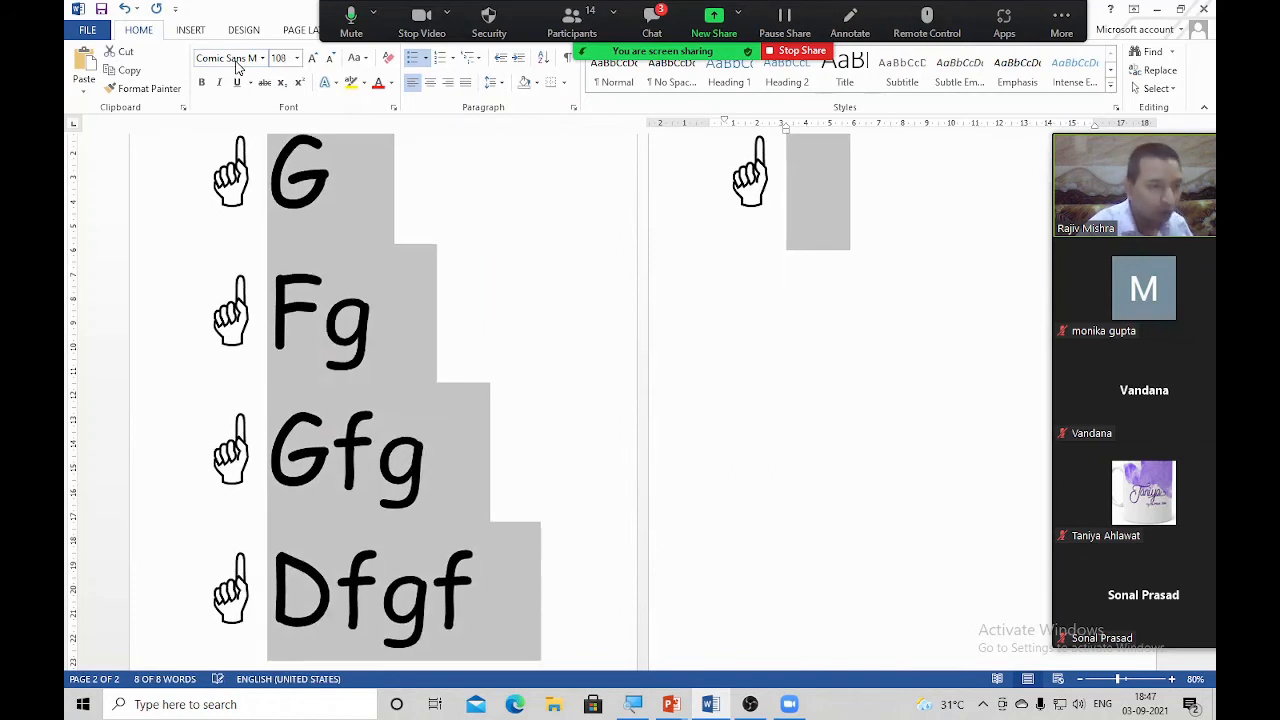
pyautogui.hotkey('ctrl', '[')
pyautogui.hotkey('ctrl', '[')
pyautogui.hotkey('ctrl', '[')
pyautogui.hotkey('ctrl', '[')
pyautogui.hotkey('ctrl', '[')
pyautogui.hotkey('ctrl', '[')
pyautogui.hotkey('ctrl', '[')
pyautogui.hotkey('ctrl', '[')
pyautogui.hotkey('ctrl', '[')
pyautogui.hotkey('ctrl', '[')
pyautogui.hotkey('ctrl', '[')
pyautogui.hotkey('ctrl', '[')
pyautogui.hotkey('ctrl', '[')
pyautogui.hotkey('ctrl', '[')
pyautogui.hotkey('ctrl', '[')
pyautogui.hotkey('ctrl', '[')
pyautogui.hotkey('ctrl', '[')
pyautogui.hotkey('ctrl', '[')
pyautogui.hotkey('ctrl', '[')
pyautogui.hotkey('ctrl', '[')
pyautogui.hotkey('ctrl', '[')
pyautogui.hotkey('ctrl', '[')
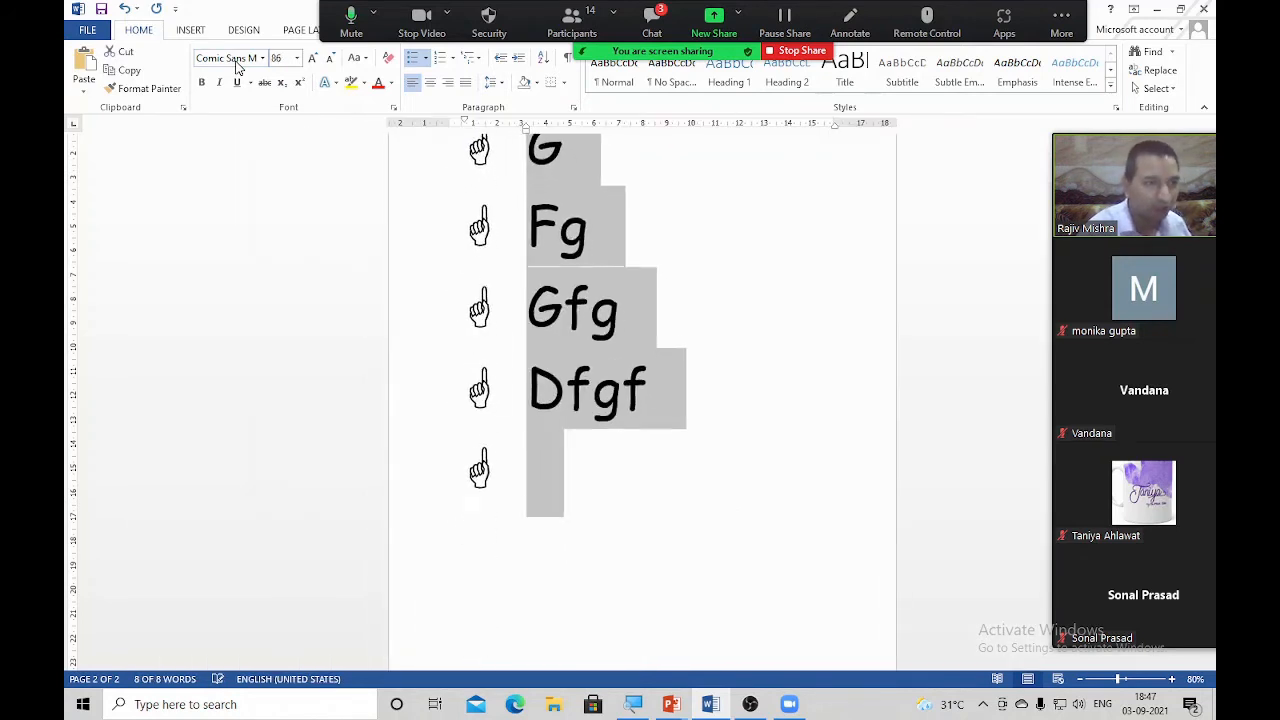
pyautogui.hotkey('ctrl', '[')
pyautogui.hotkey('ctrl', '[')
pyautogui.hotkey('ctrl', '[')
pyautogui.hotkey('ctrl', '[')
pyautogui.hotkey('ctrl', '[')
pyautogui.hotkey('ctrl', '[')
pyautogui.hotkey('ctrl', '[')
pyautogui.hotkey('ctrl', '[')
pyautogui.hotkey('ctrl', '[')
pyautogui.hotkey('ctrl', '[')
pyautogui.hotkey('ctrl', '[')
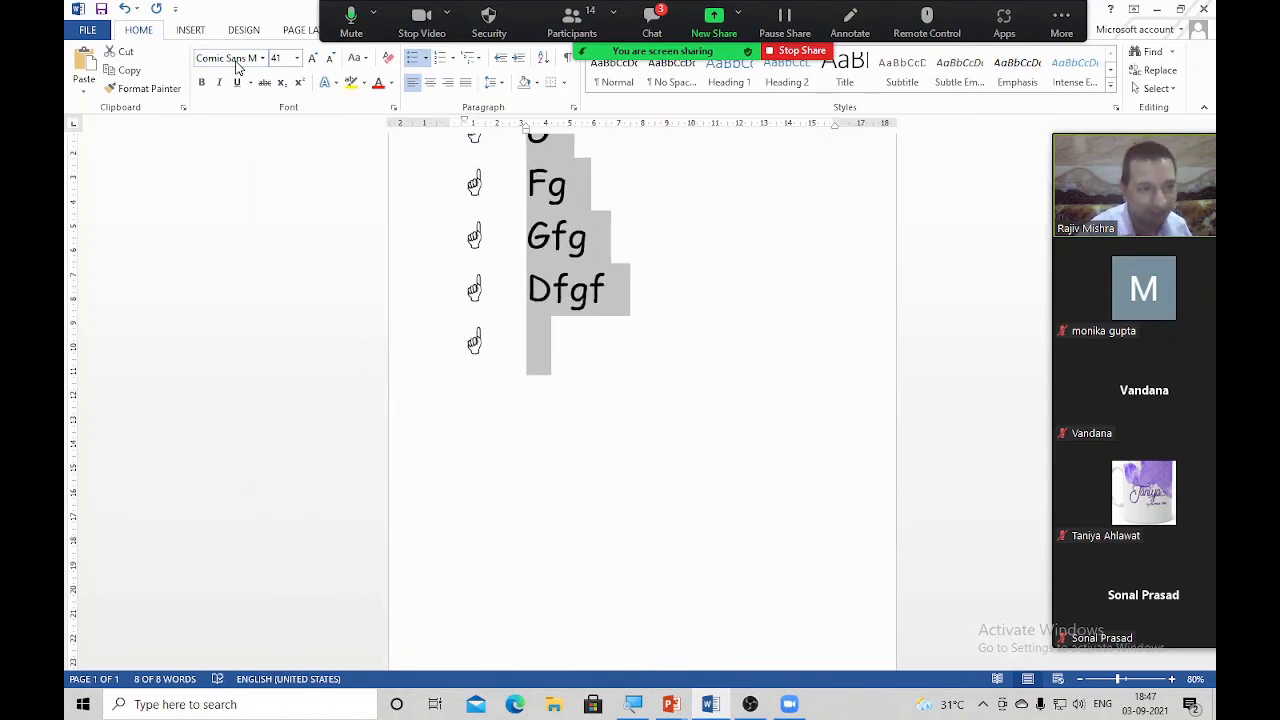
pyautogui.hotkey('ctrl', 'End')
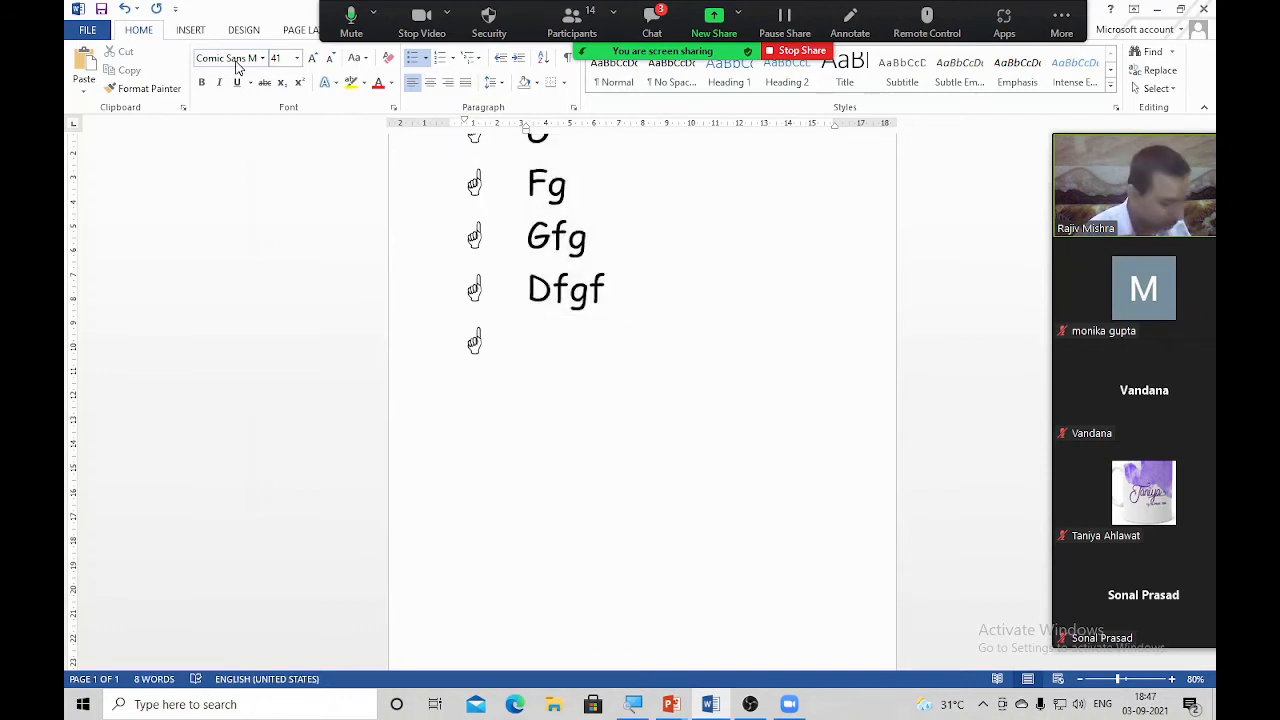
# Delete the entire hand-bulleted list and return to the top of the empty page.
pyautogui.hotkey('ctrl', 'a')
pyautogui.press('Delete')
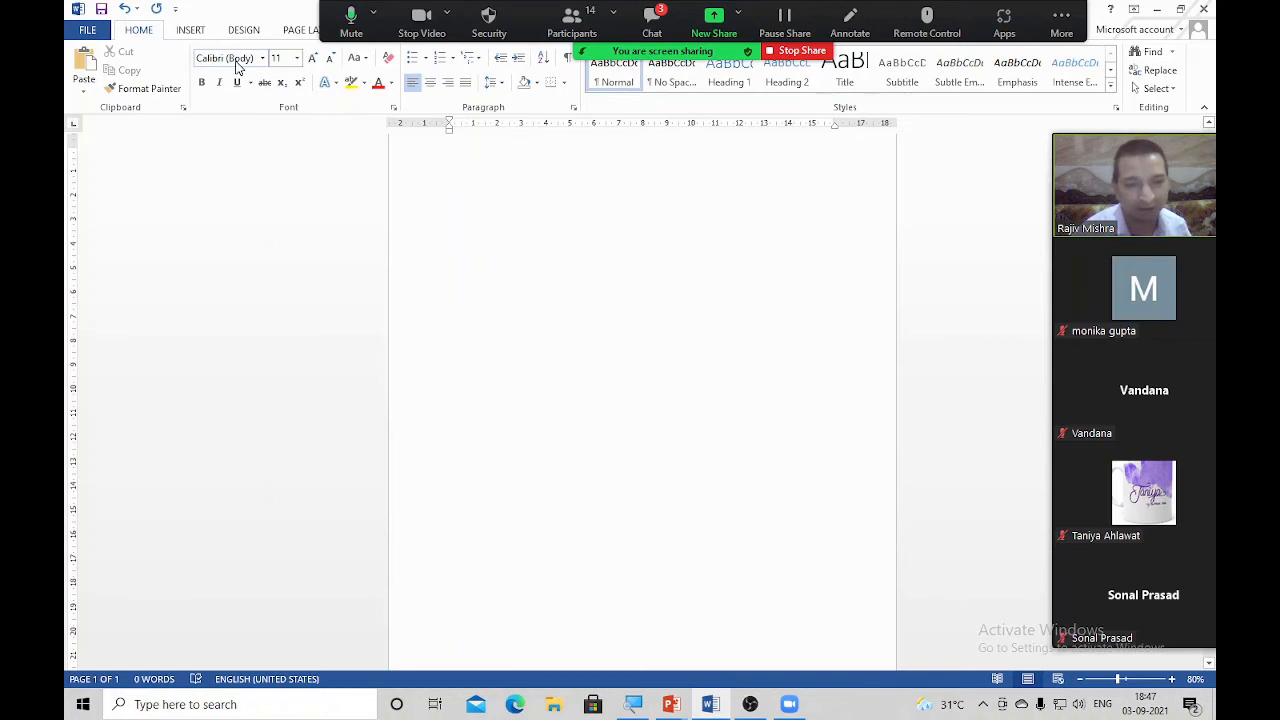
pyautogui.scroll(2, 712, 294)
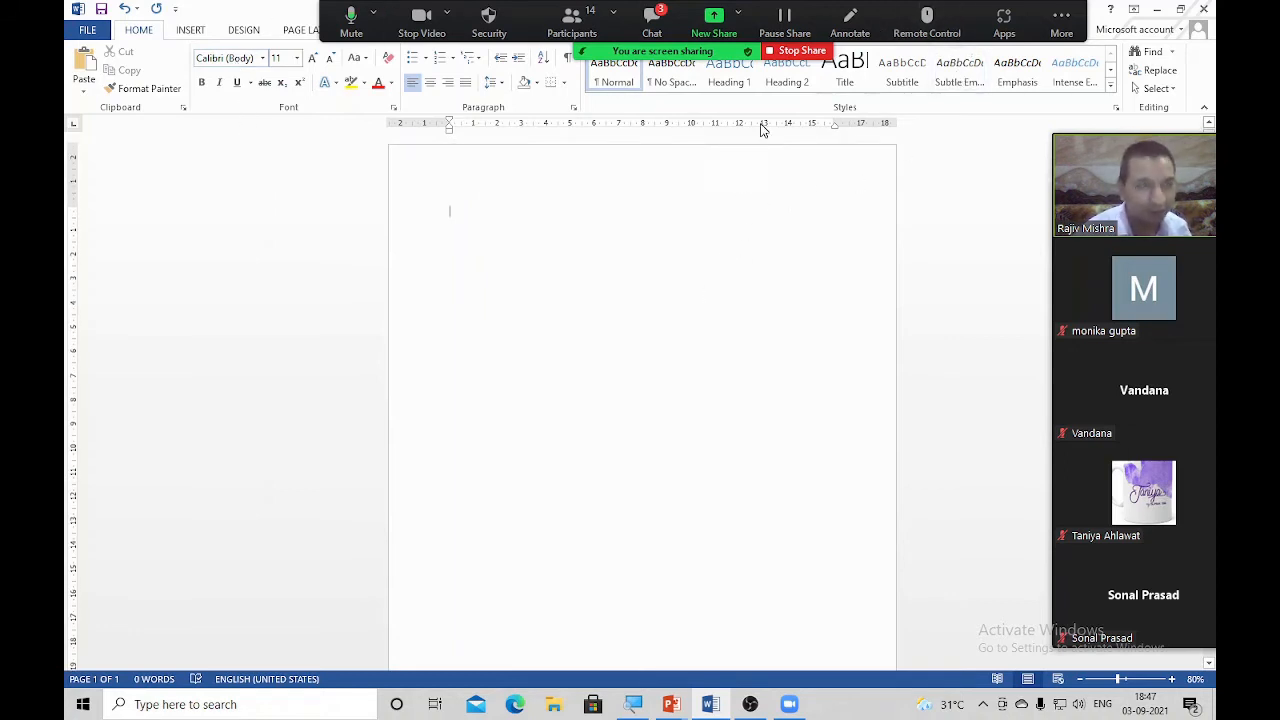
# Switch the Zoom share from Word to the PowerPoint slide show and advance past the Wingdings picture to the Checklists slide.
pyautogui.click(795, 50)
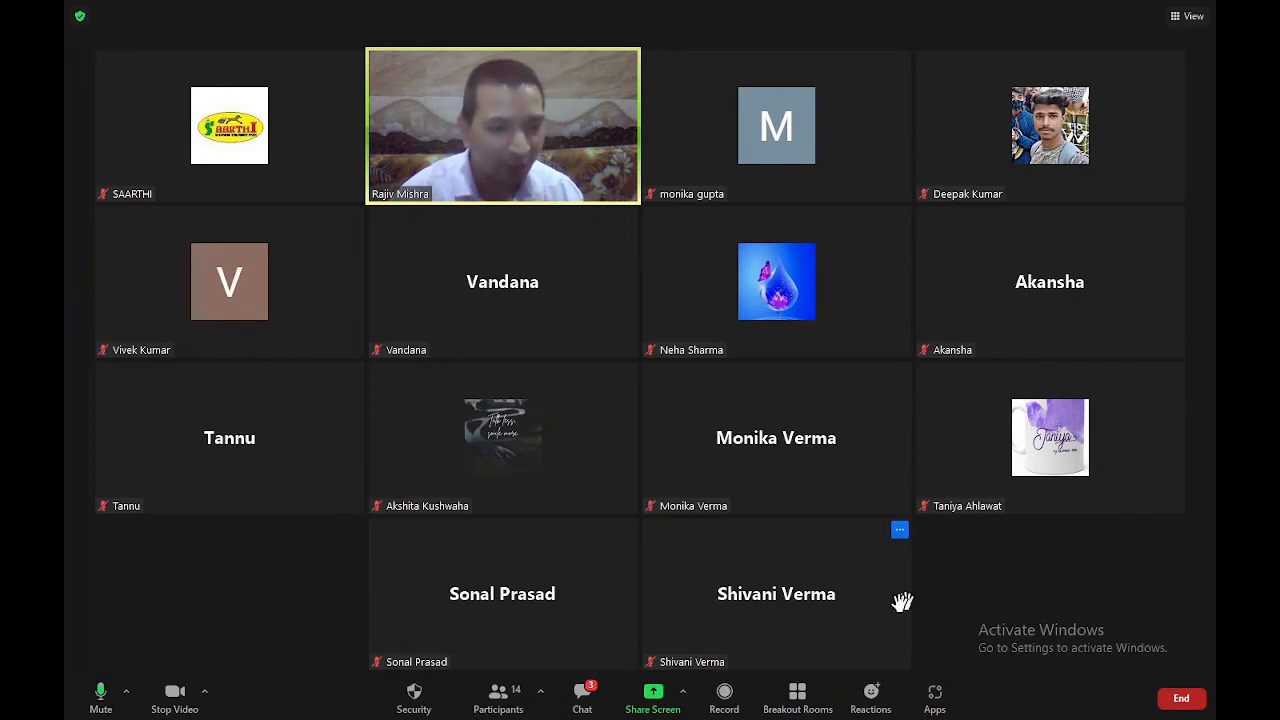
pyautogui.click(664, 706)
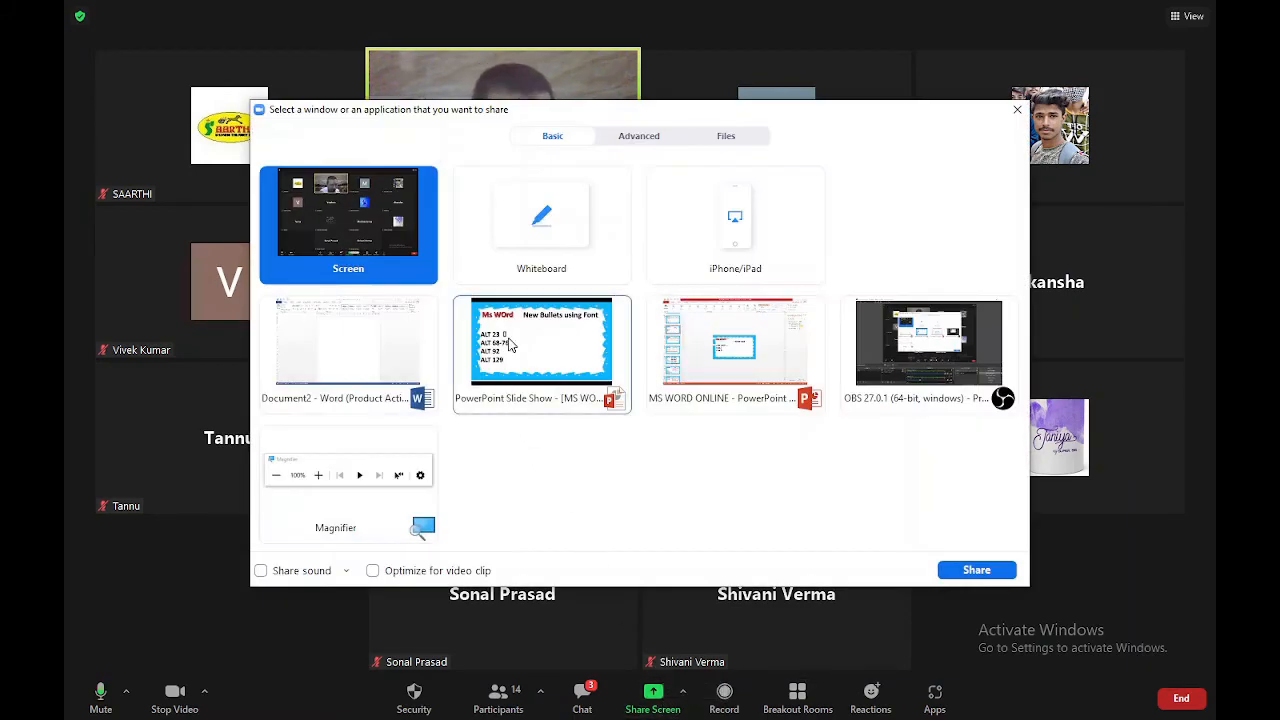
pyautogui.press('Return')
pyautogui.click(723, 411)
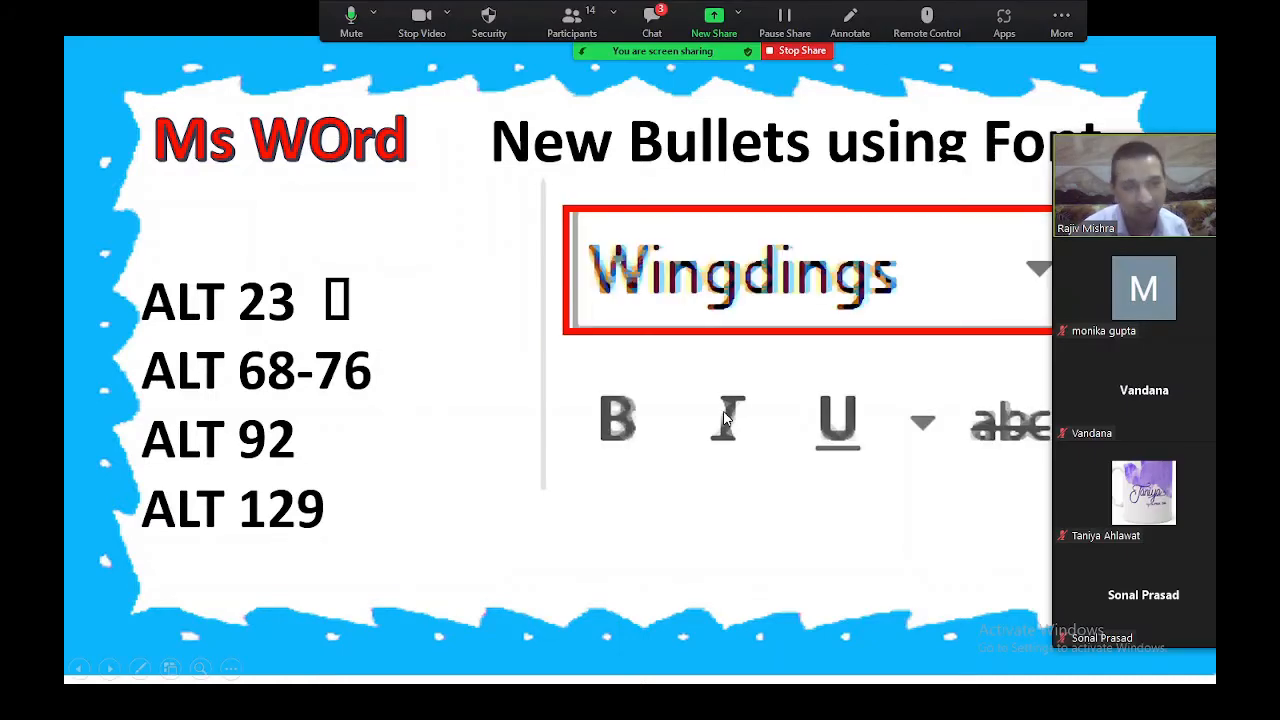
pyautogui.click(805, 464)
pyautogui.click(807, 470)
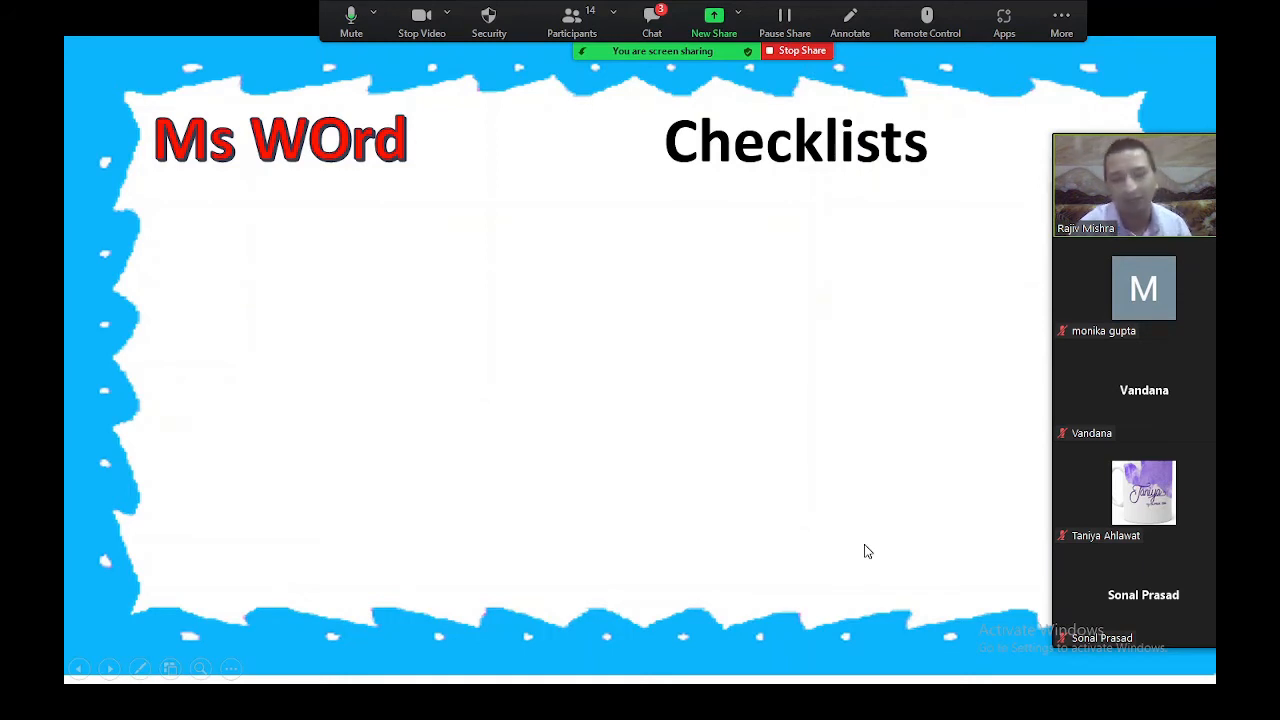
# Pause and stop the Zoom share, and share the PowerPoint slide show with the Checklists slide again.
pyautogui.click(808, 38)
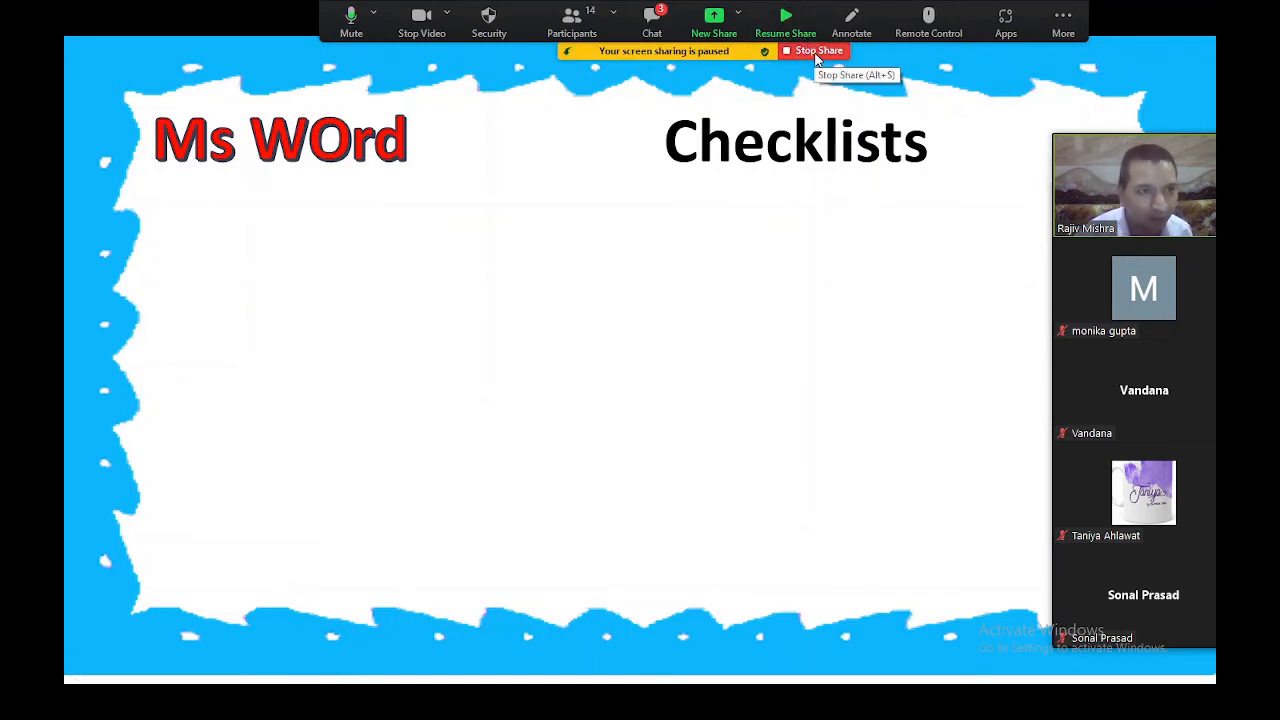
pyautogui.click(814, 51)
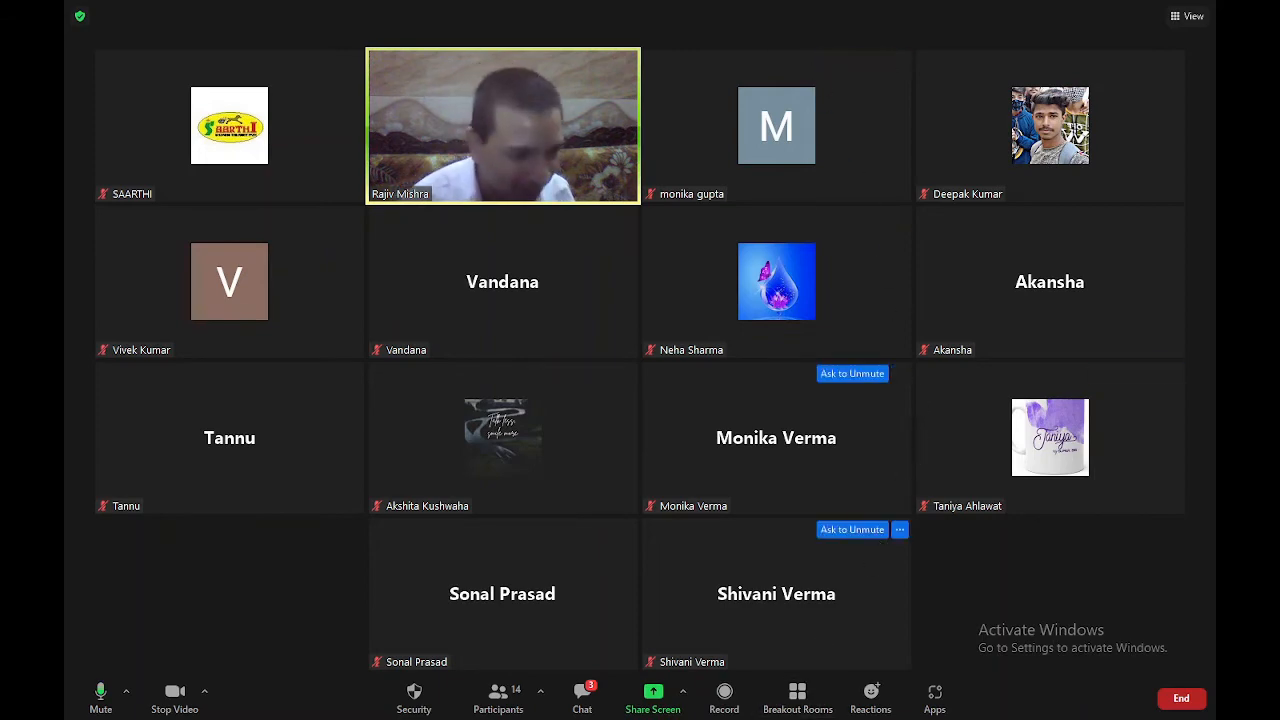
pyautogui.click(655, 693)
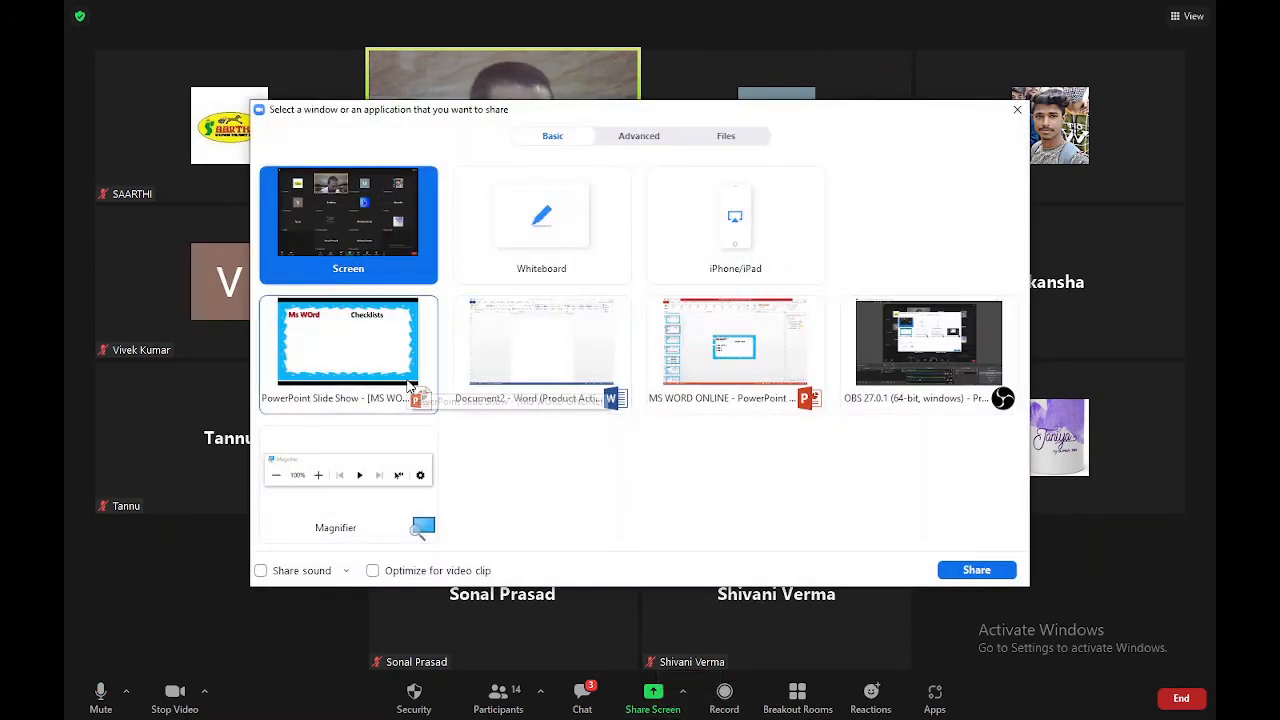
pyautogui.doubleClick(354, 343)
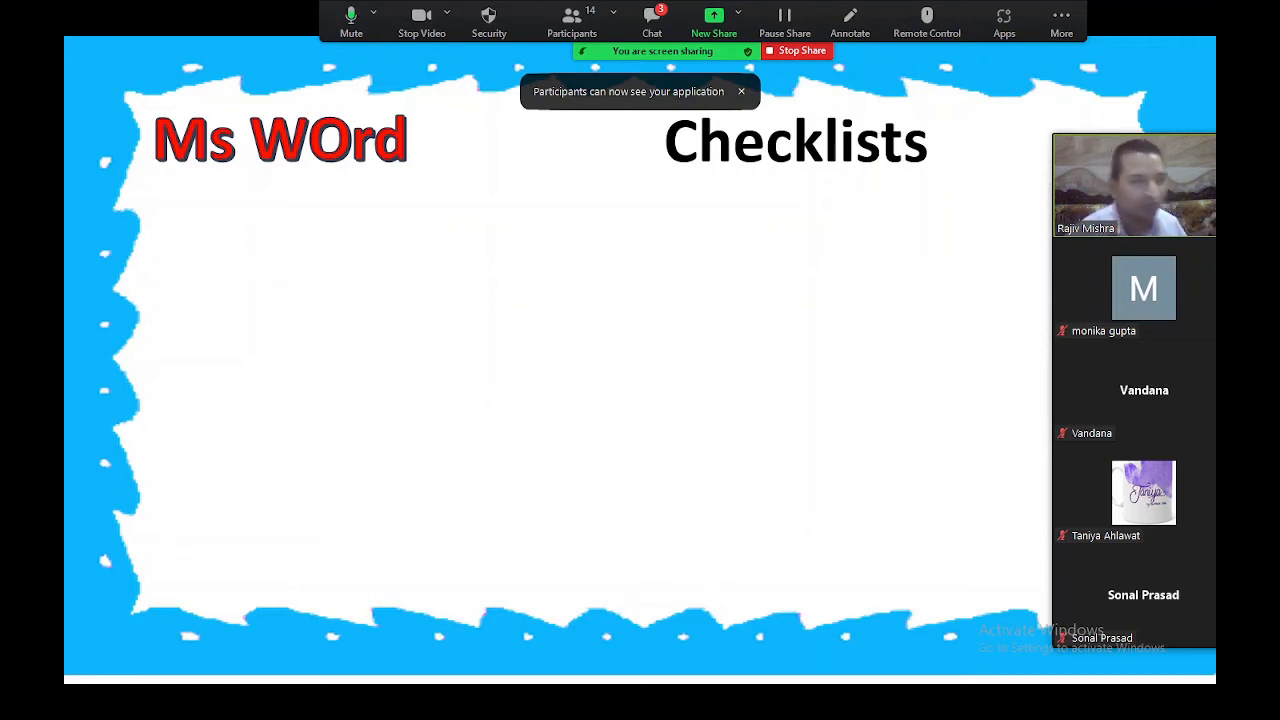
# Reveal the CHECK BOX text and the Wingdings picture, and advance to the slide with the Sample CheckList.
pyautogui.click(518, 331)
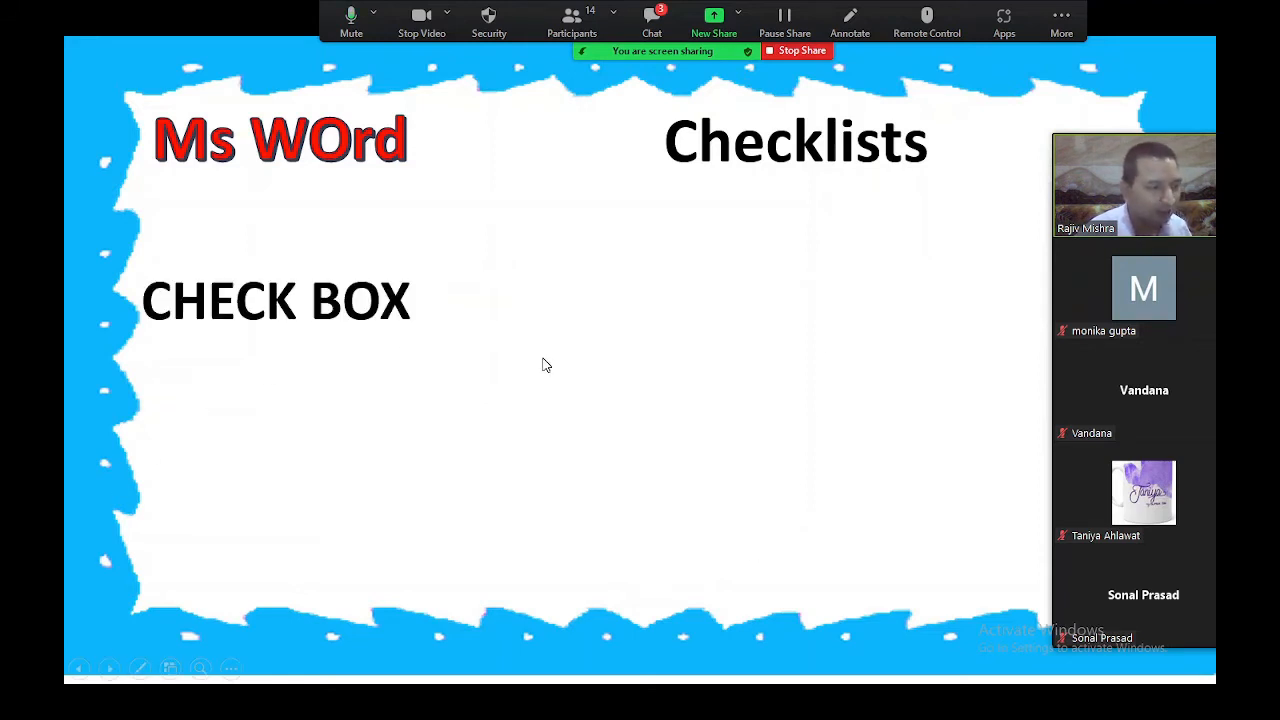
pyautogui.click(543, 359)
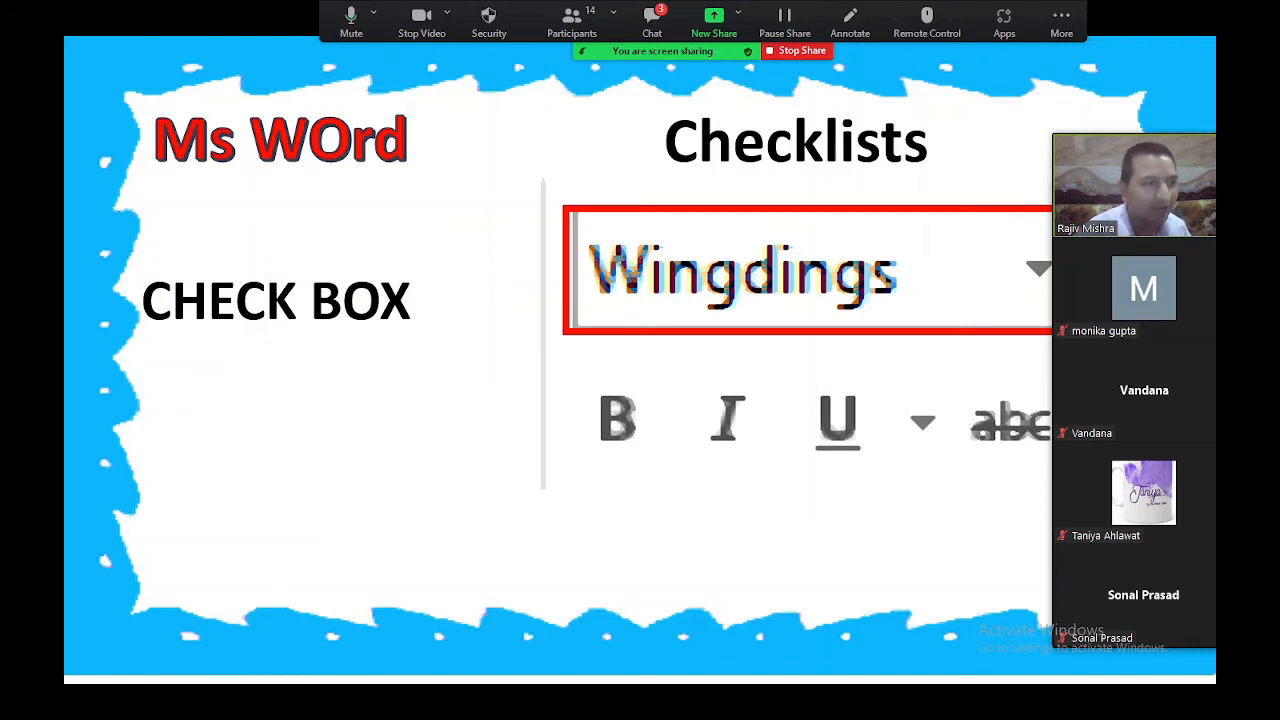
pyautogui.click(644, 252)
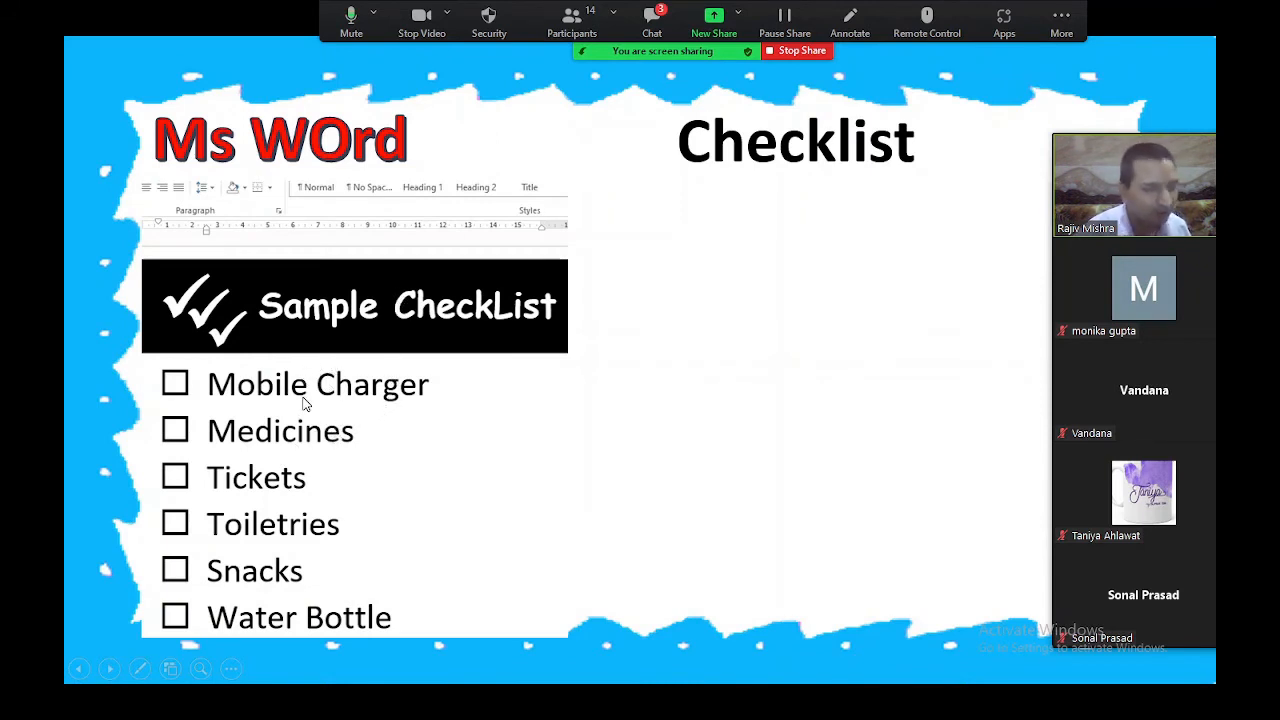
# Stop sharing the slide show, share the Word document in Zoom instead, and place the cursor on the empty page.
pyautogui.click(812, 55)
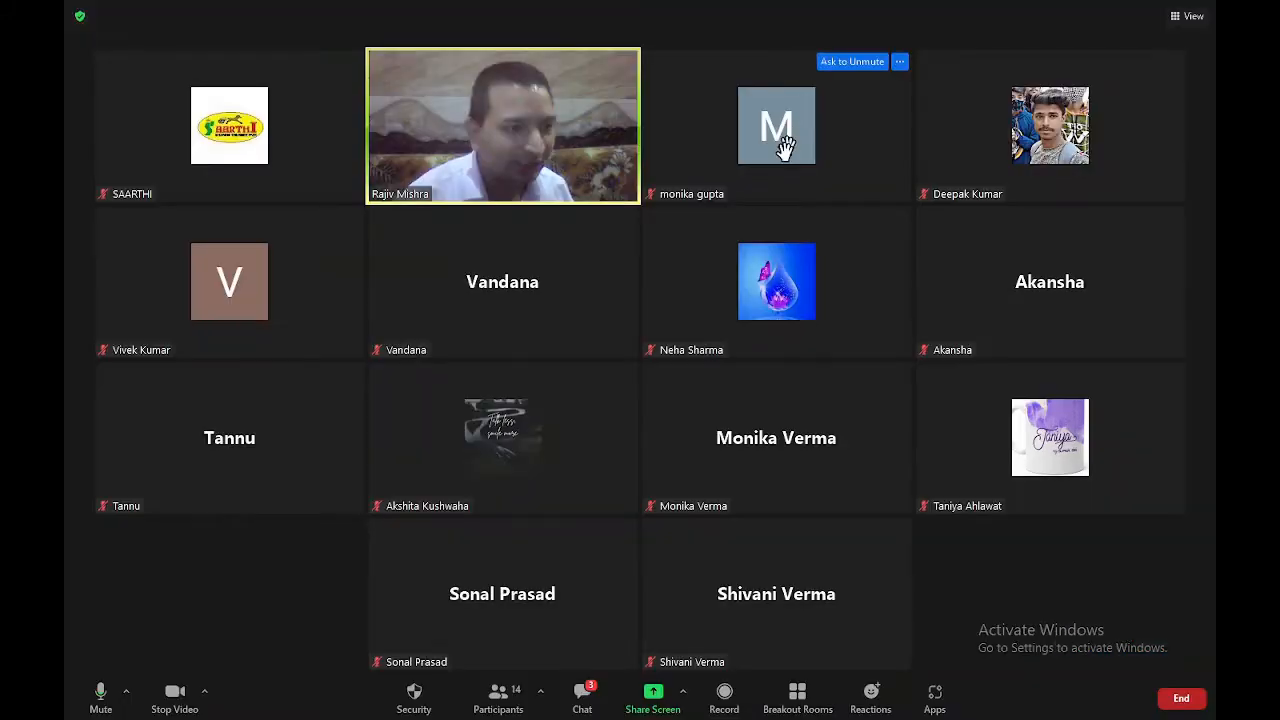
pyautogui.click(653, 697)
pyautogui.doubleClick(543, 360)
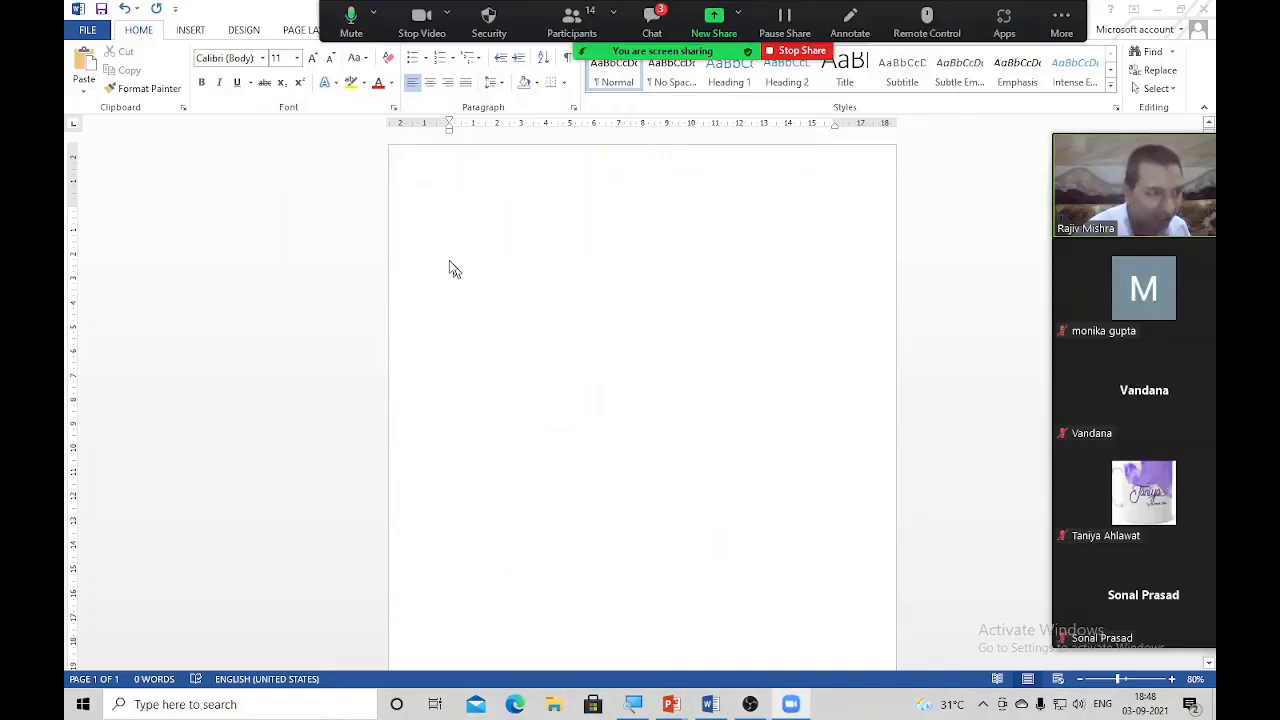
pyautogui.click(430, 257)
pyautogui.scroll(2, 402, 237)
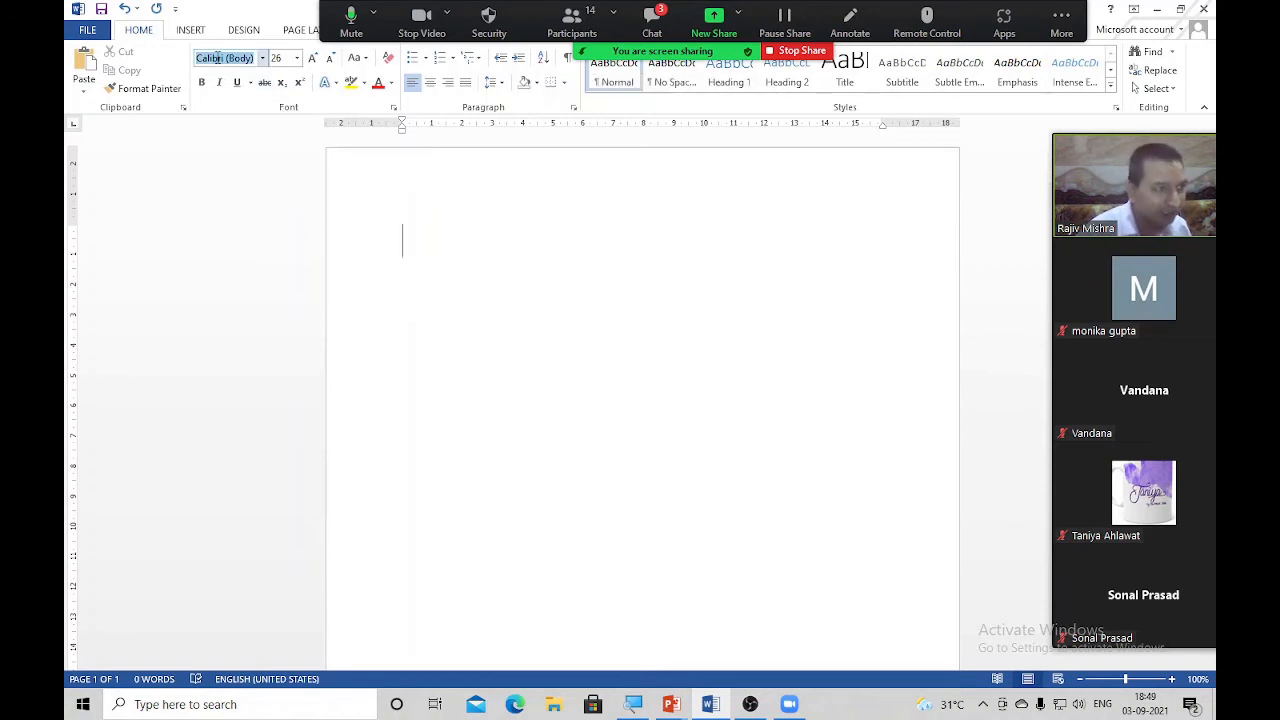
# Set the font to Wingdings and enter "o" to start a bulleted list with an empty check box.
pyautogui.write('Wingdings')
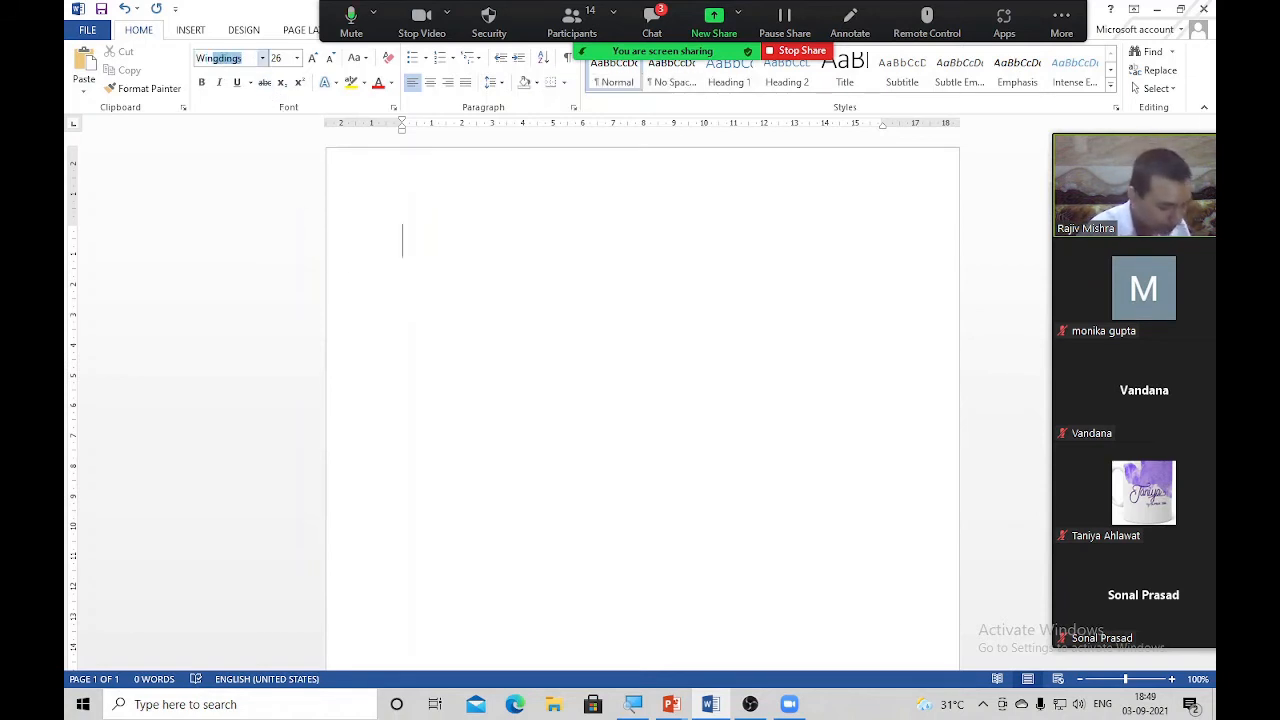
pyautogui.press('Return')
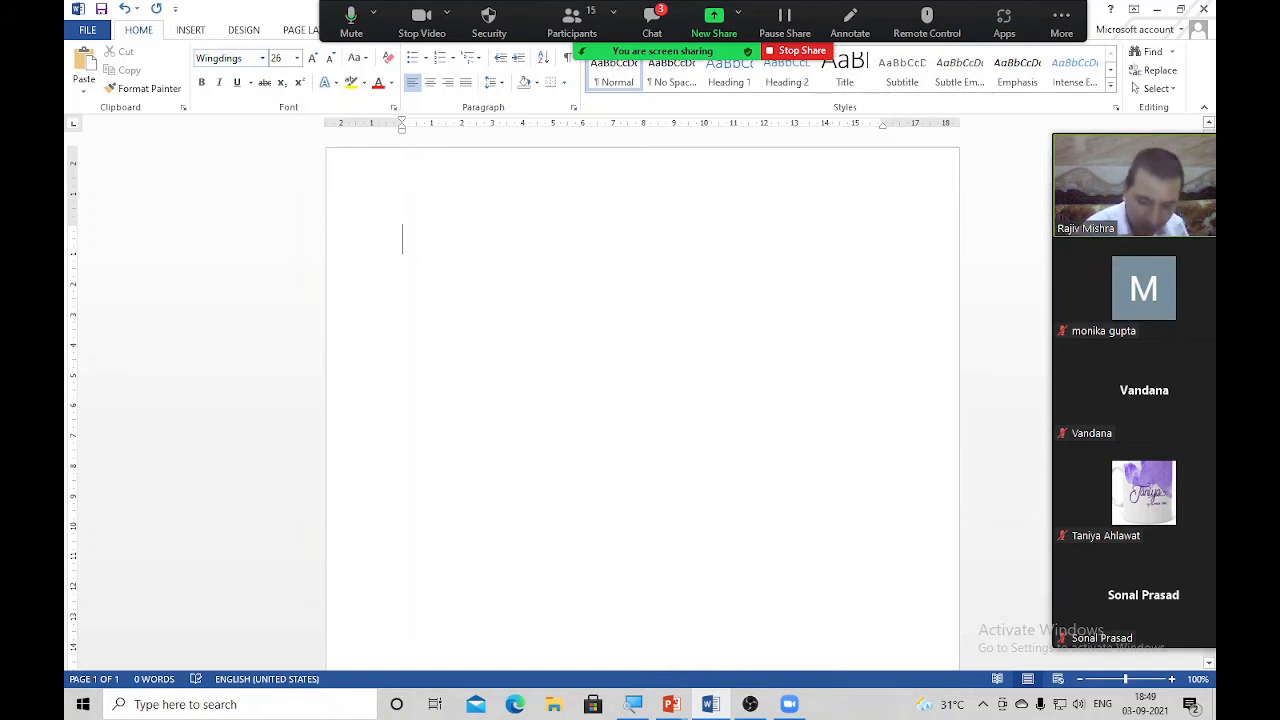
pyautogui.write('o')
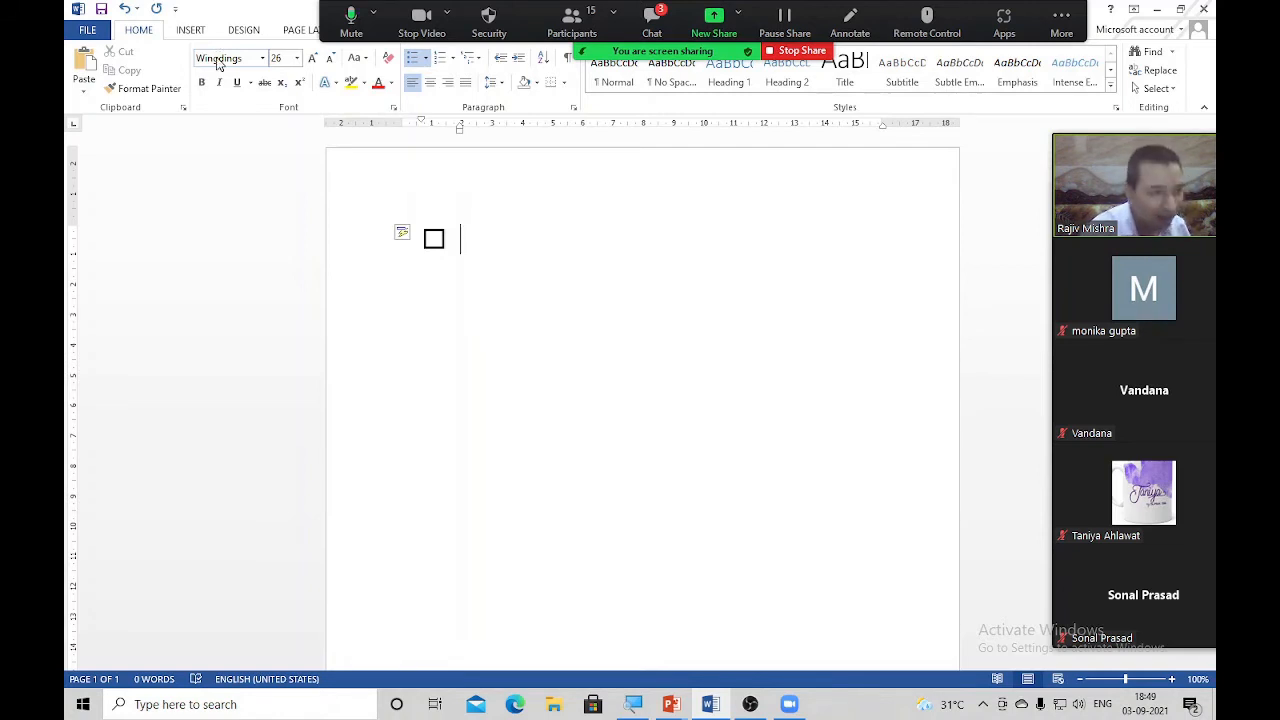
# Reset the text formatting, fill nine check-box list items with placeholder text, and end the list on a new line.
pyautogui.hotkey('ctrl', 'space')
pyautogui.write('gdfgdfgdfgdfgdfg')
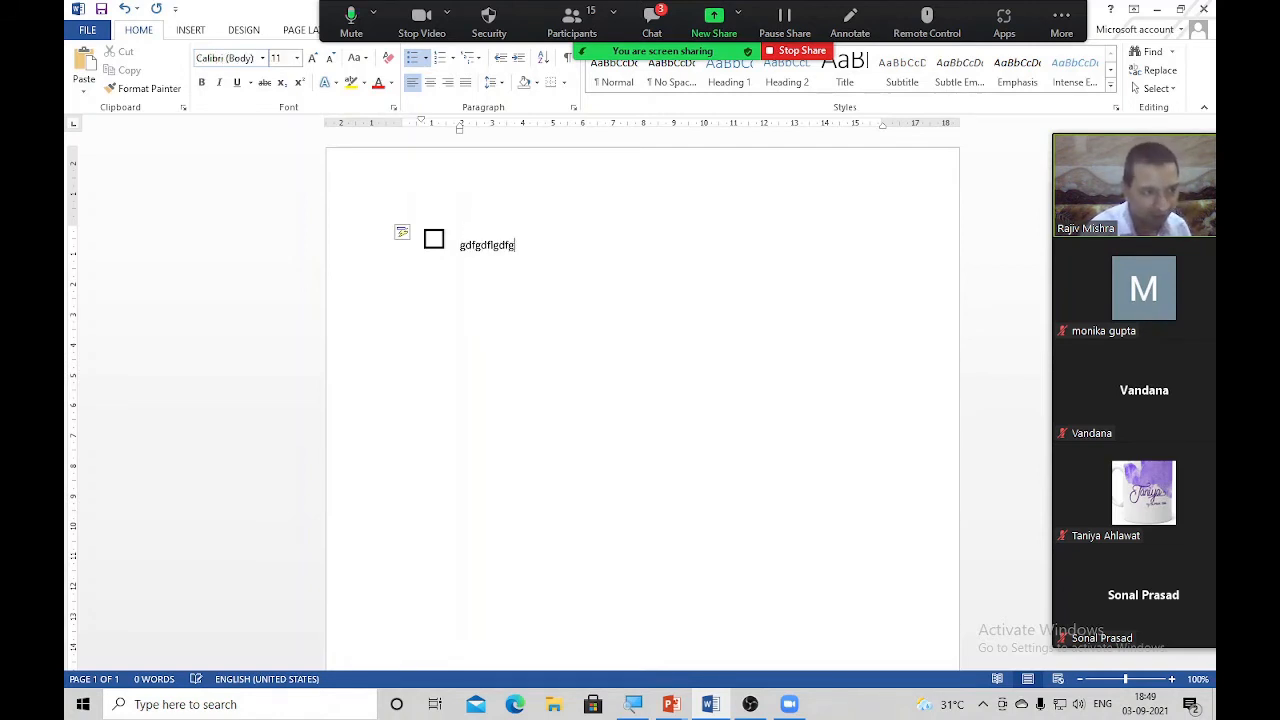
pyautogui.press('Return')
pyautogui.write('dfgdfgdfgdfg')
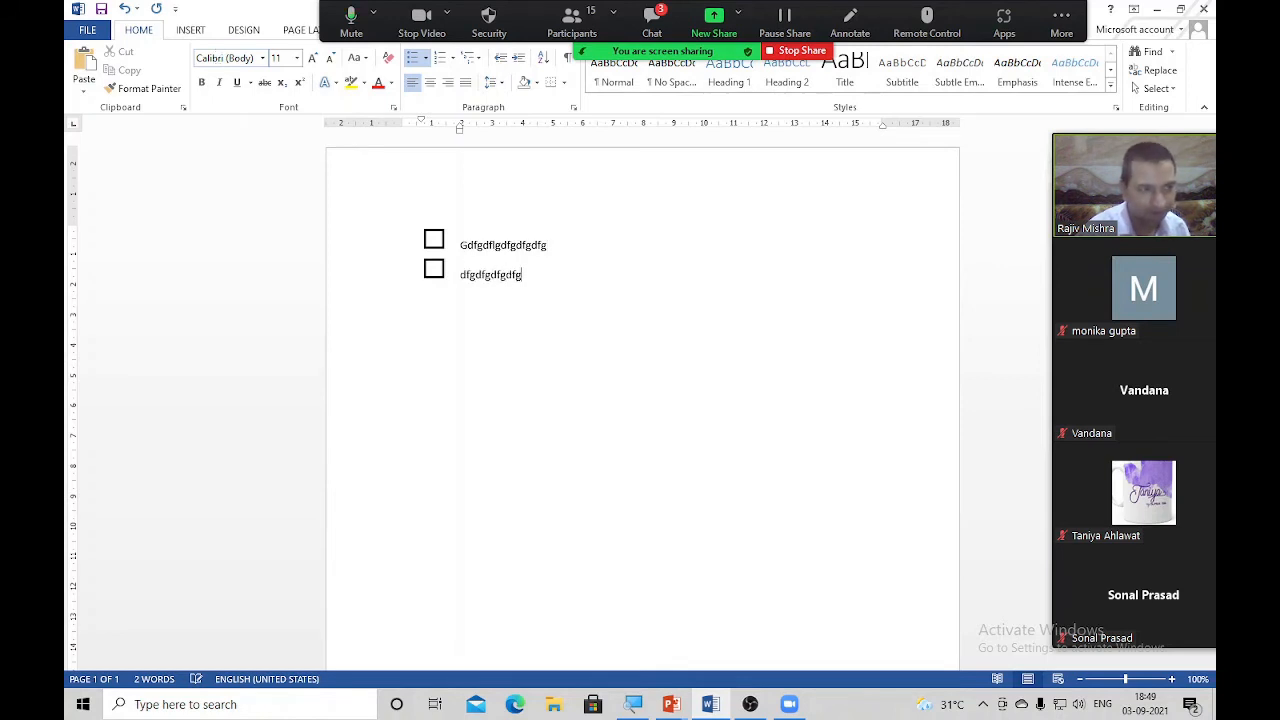
pyautogui.press('Return')
pyautogui.write('dffgdfgdfg')
pyautogui.press('Return')
pyautogui.write('dfgdfgdfg')
pyautogui.press('Return')
pyautogui.write('dfgdfgdfg')
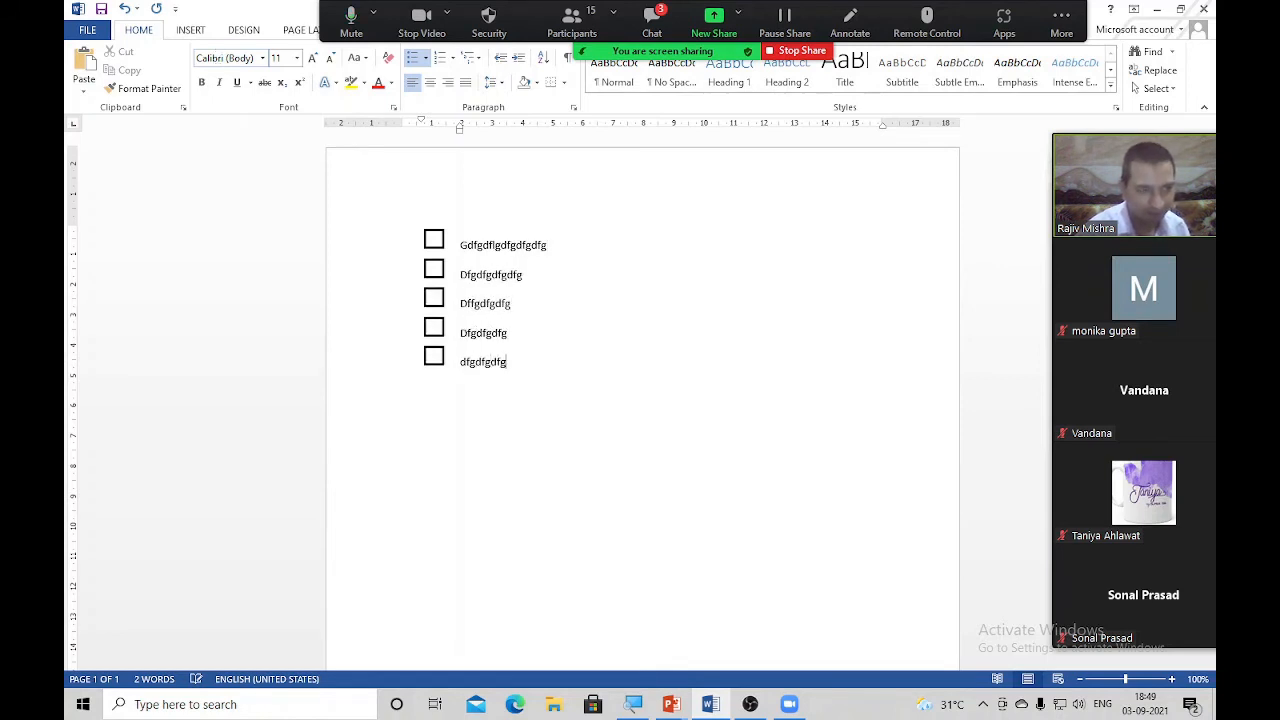
pyautogui.press('Return')
pyautogui.write('dffgdfgds')
pyautogui.press('Return')
pyautogui.write('fgdfgdfg')
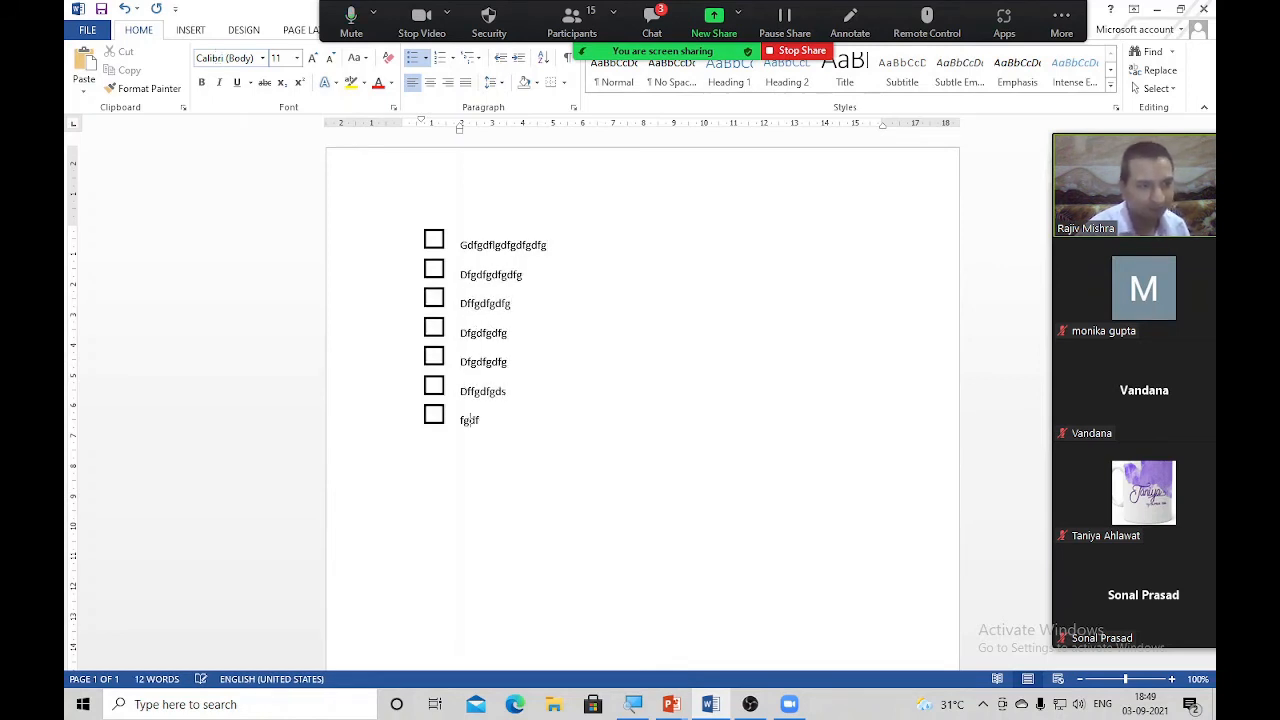
pyautogui.press('Return')
pyautogui.write('dfgdfgdfg')
pyautogui.press('Return')
pyautogui.write('dfgdfgdfg')
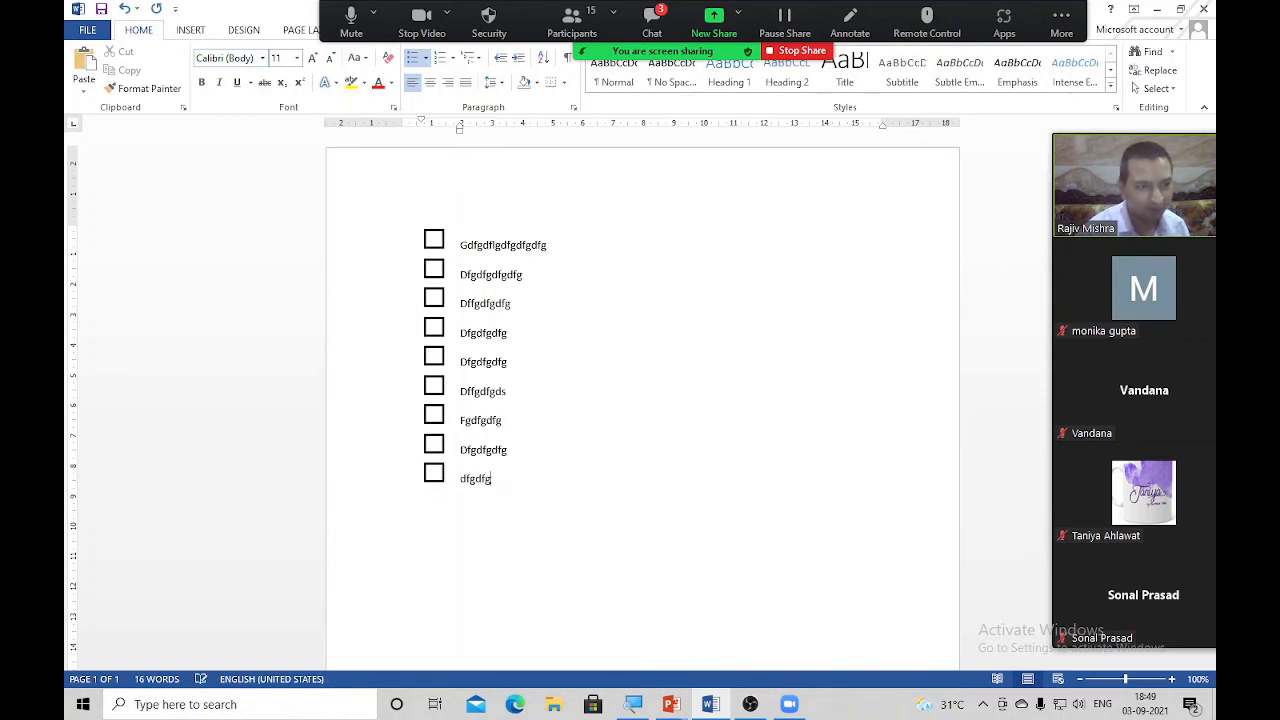
pyautogui.press('Return')
pyautogui.press('Return')
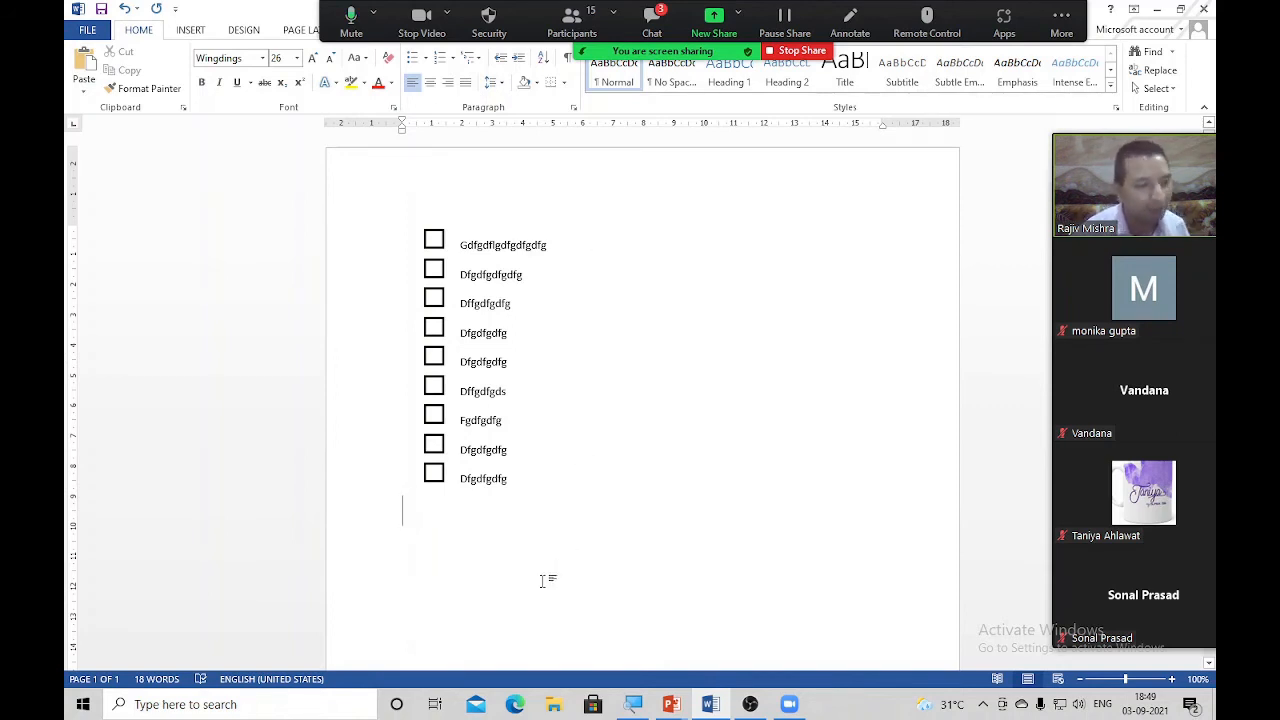
pyautogui.click(800, 50)
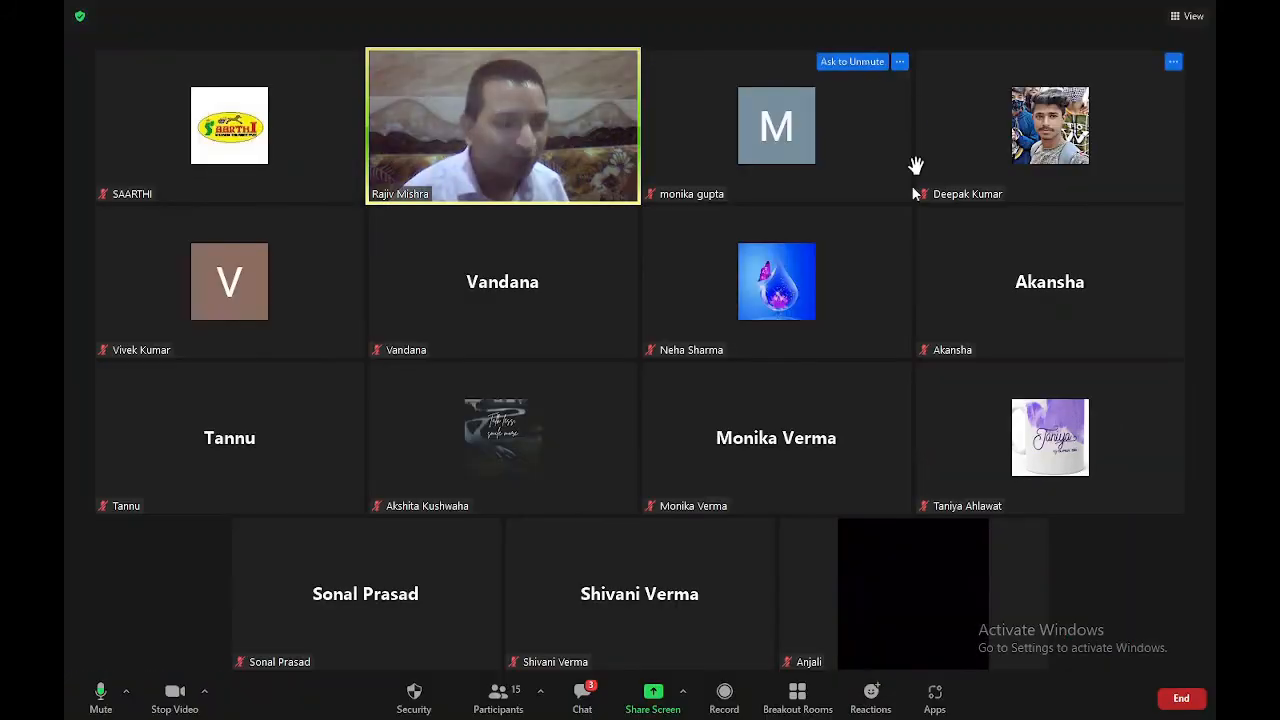
pyautogui.click(650, 700)
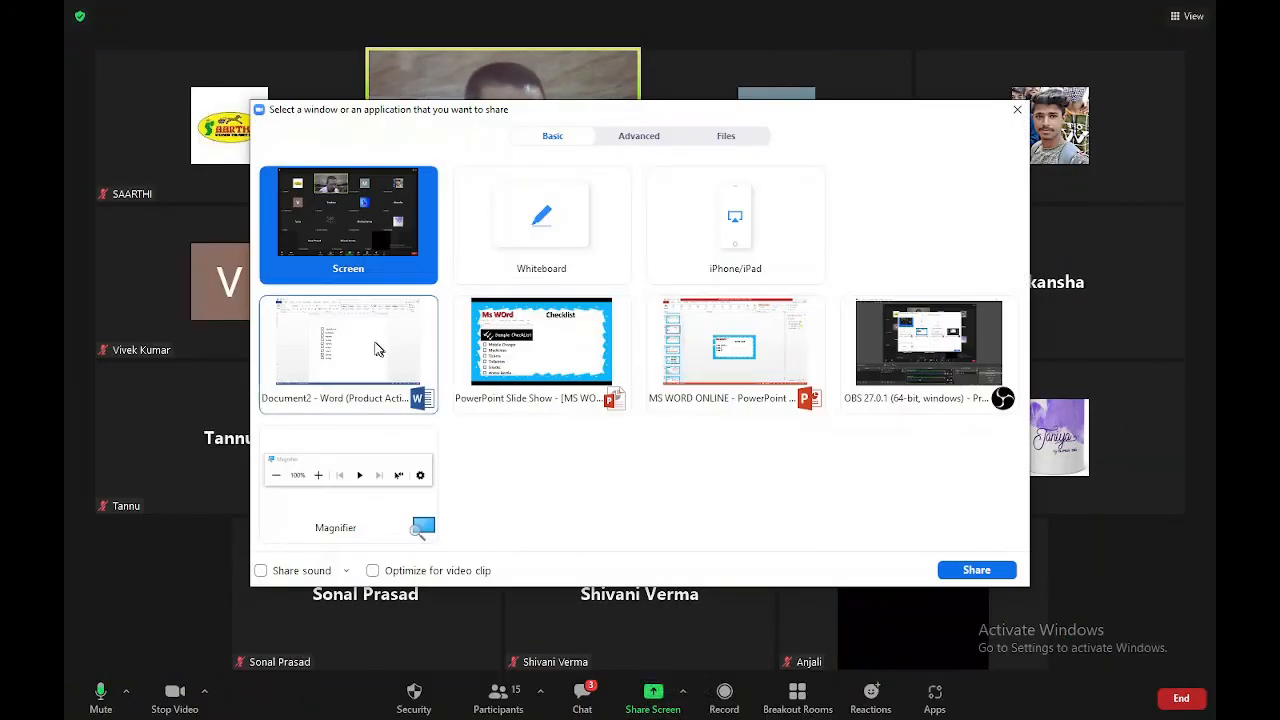
pyautogui.doubleClick(371, 343)
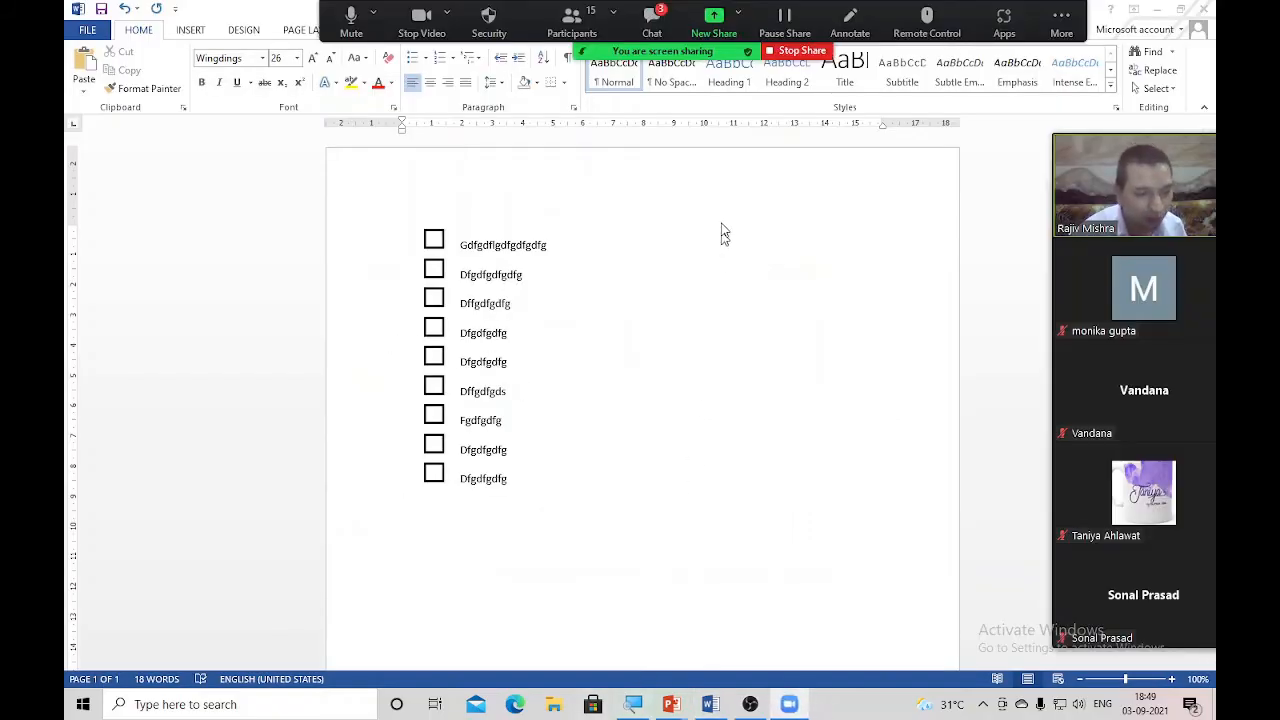
# Switch the Zoom share to the PowerPoint slide show and reveal the second Sample CheckList with the ticked document items.
pyautogui.click(798, 52)
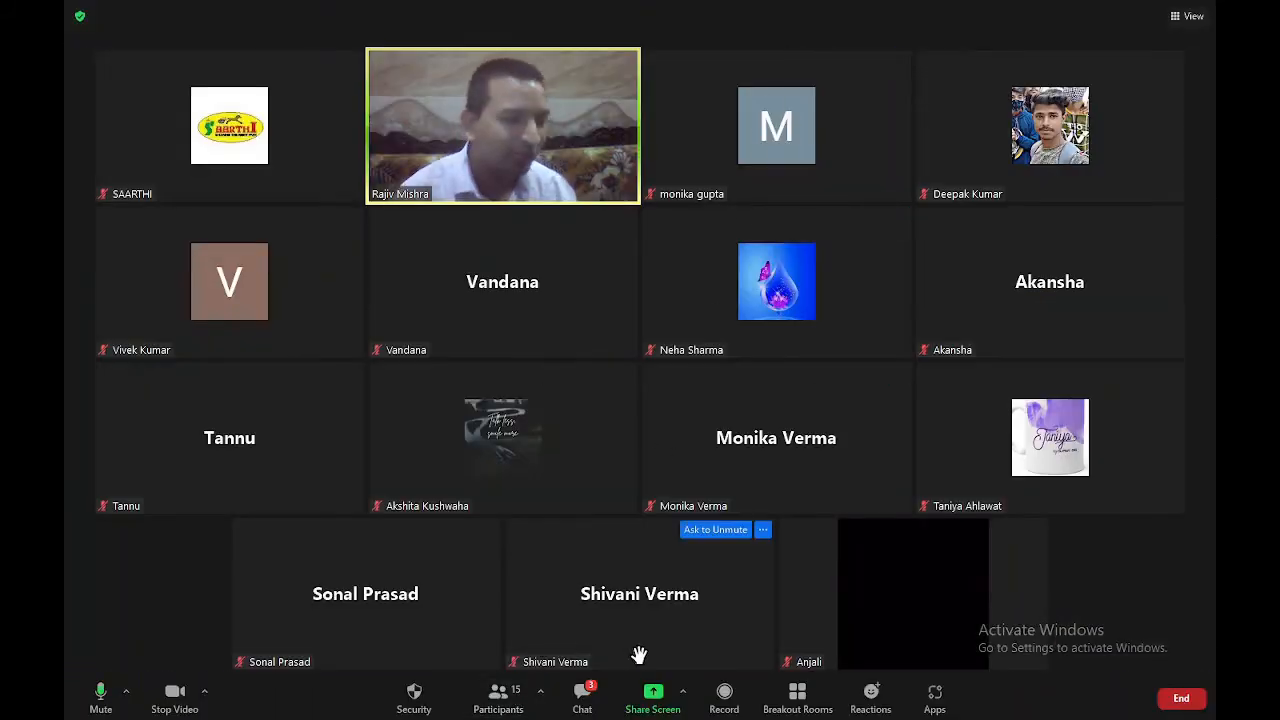
pyautogui.click(655, 695)
pyautogui.doubleClick(541, 342)
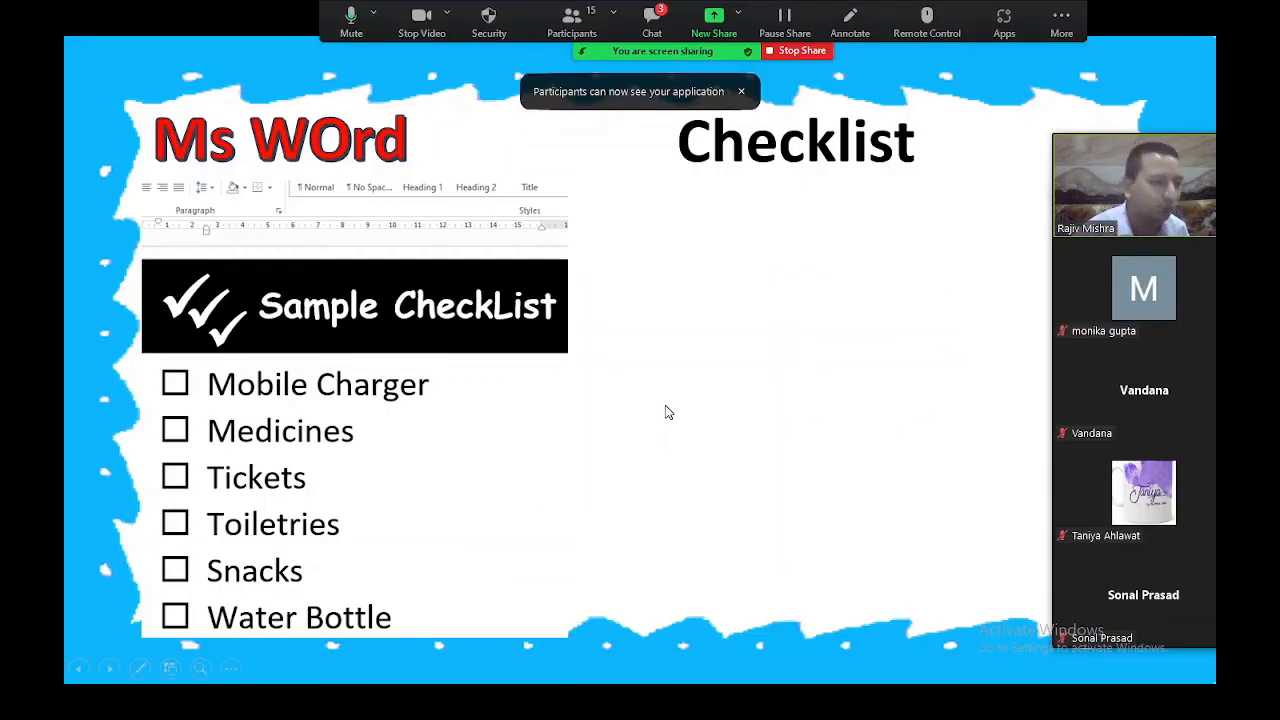
pyautogui.click(668, 412)
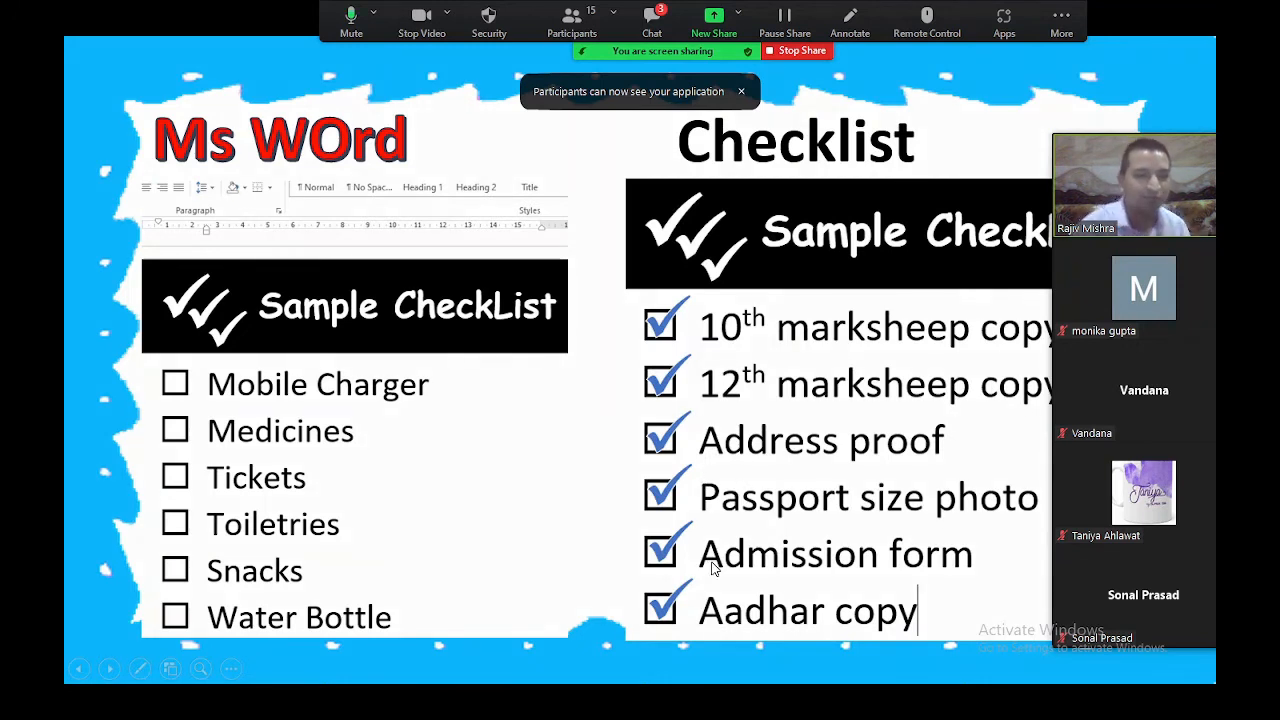
# Switch the Zoom share back to the Word document and move the meeting controls off the ribbon.
pyautogui.click(822, 62)
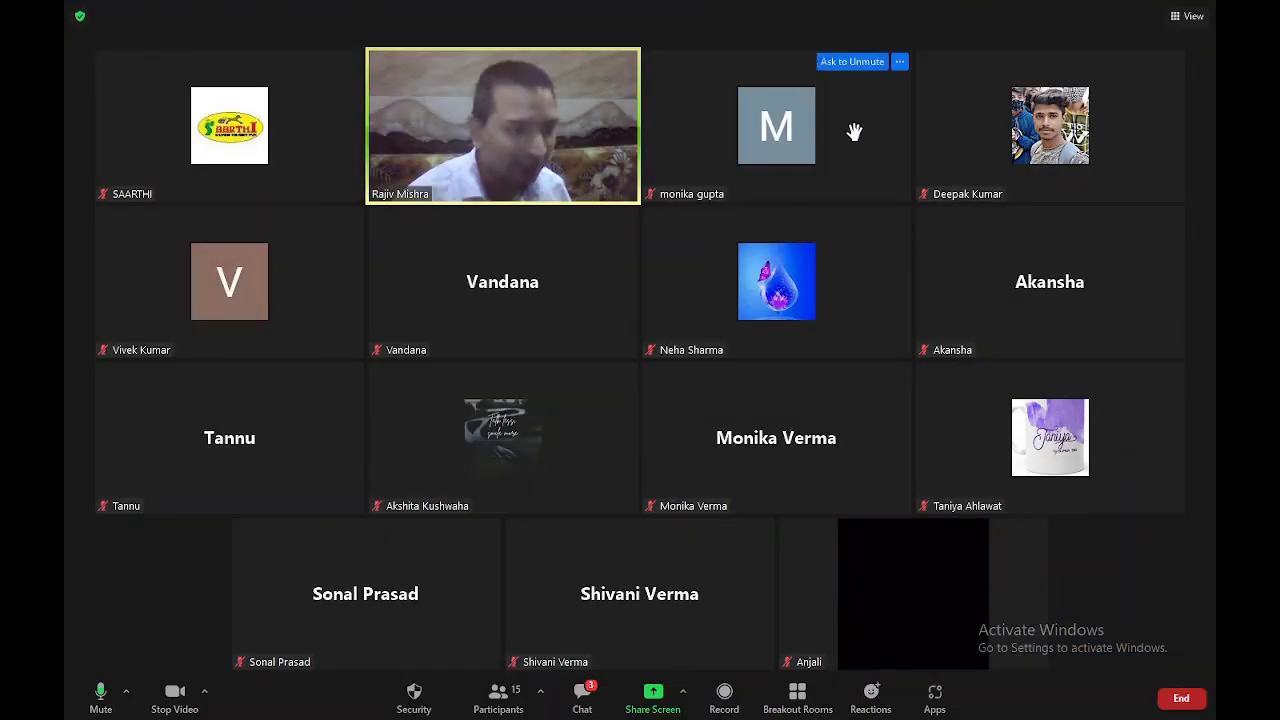
pyautogui.click(652, 700)
pyautogui.doubleClick(473, 362)
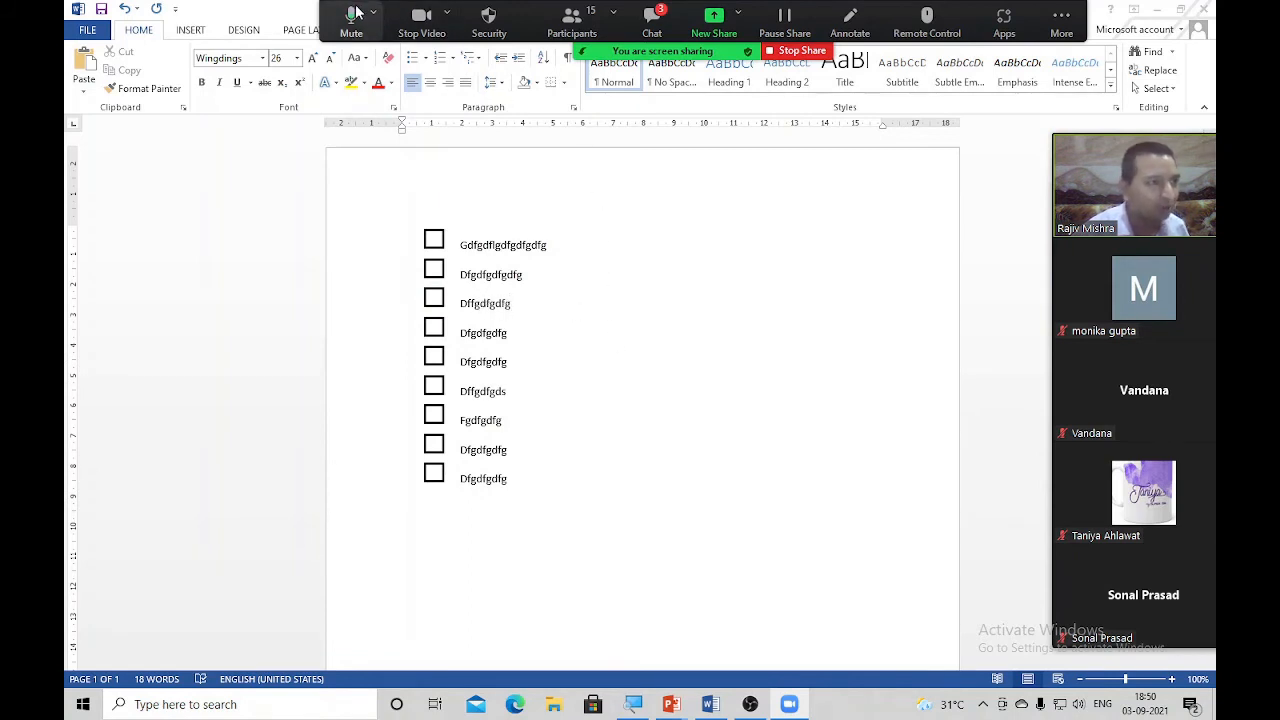
pyautogui.moveTo(333, 7); pyautogui.dragTo(133, 583)
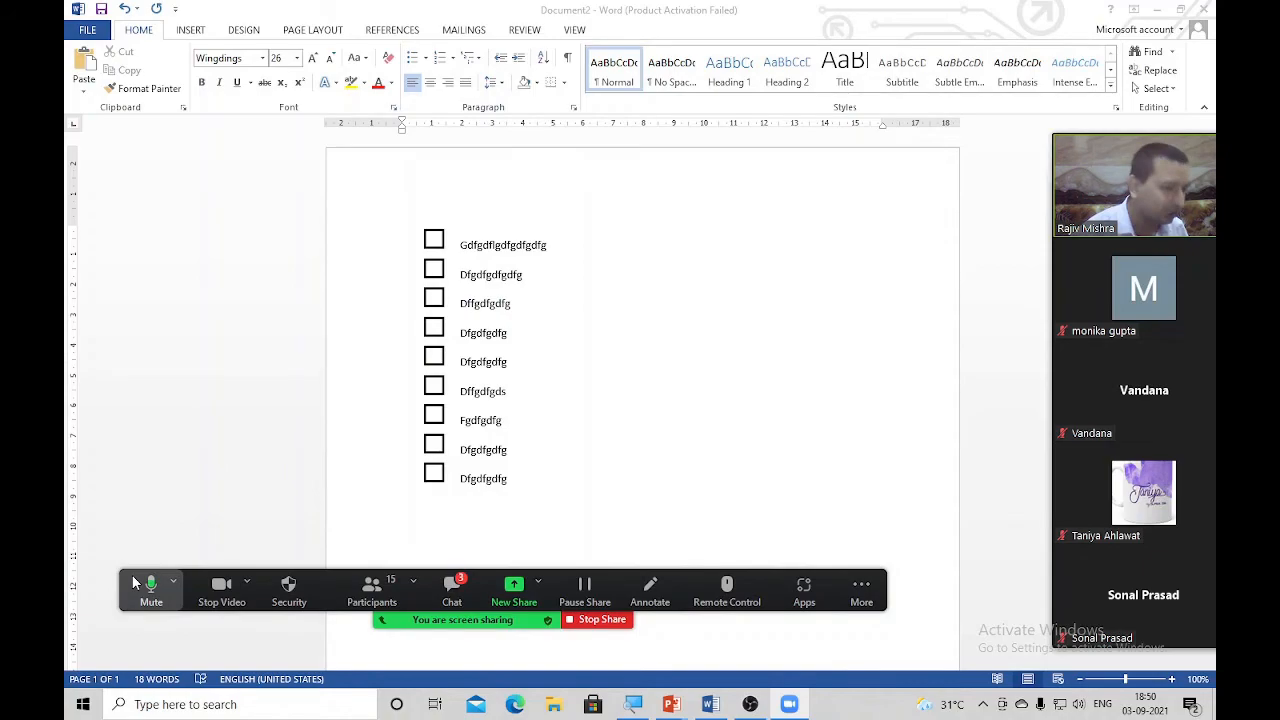
# Insert the Wingdings 2 tick symbol (character code 80) into the text box below the checklist and close the Symbol dialog.
pyautogui.click(243, 29)
pyautogui.click(195, 31)
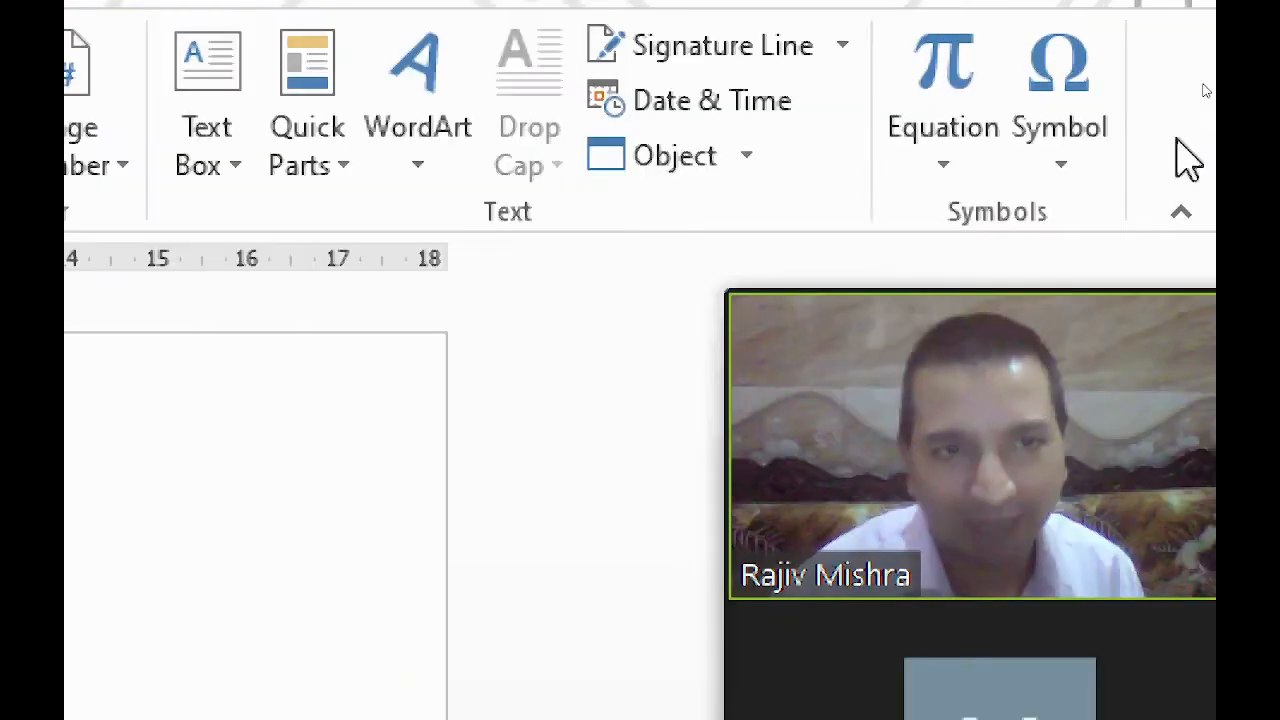
pyautogui.click(1074, 165)
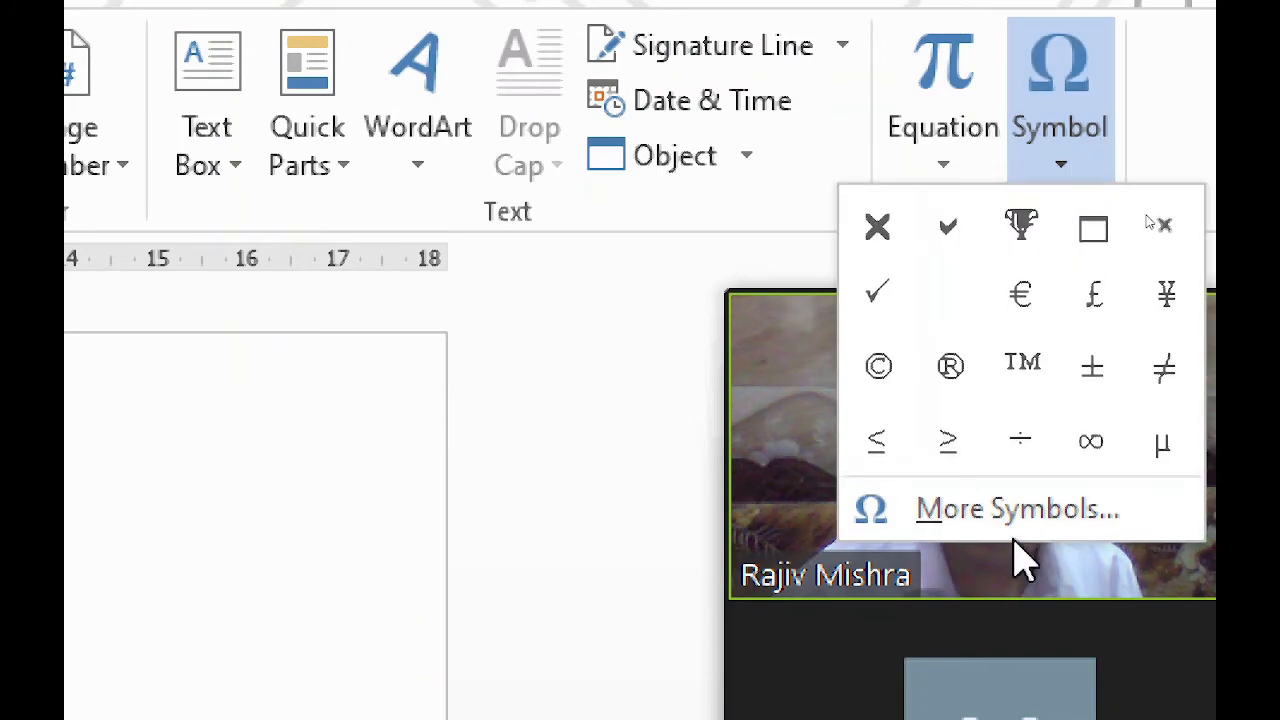
pyautogui.click(995, 520)
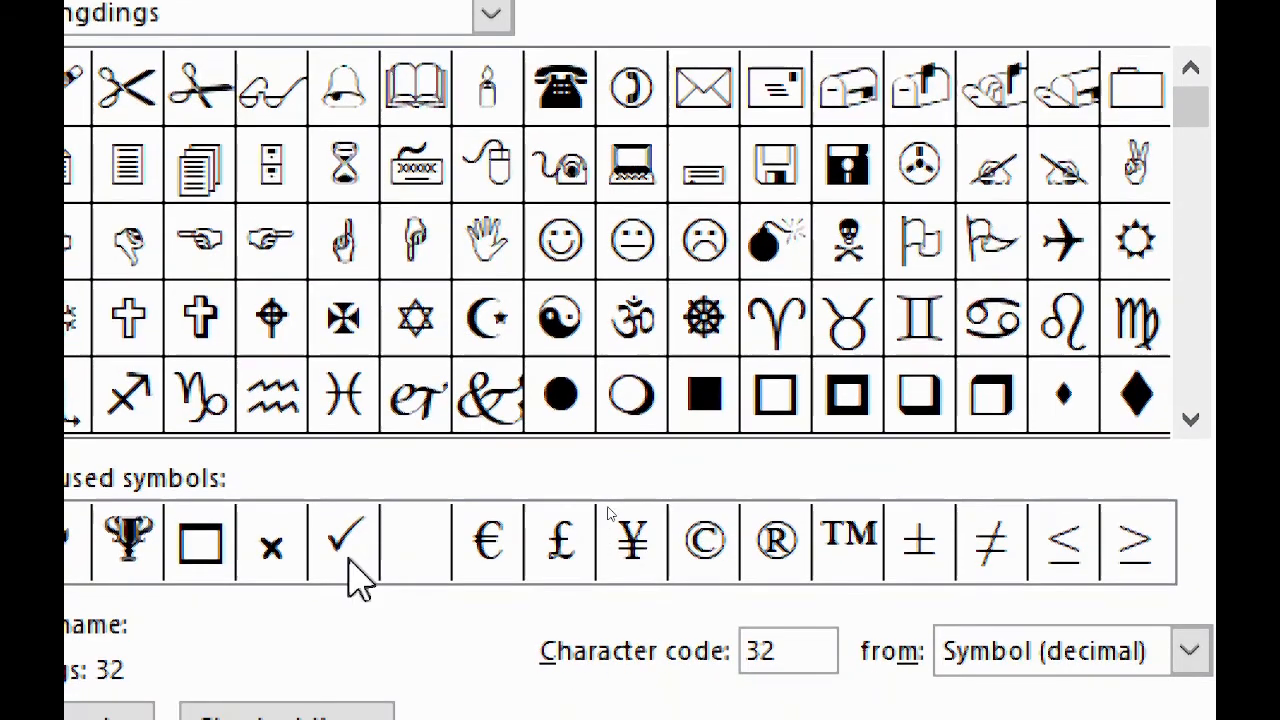
pyautogui.click(345, 545)
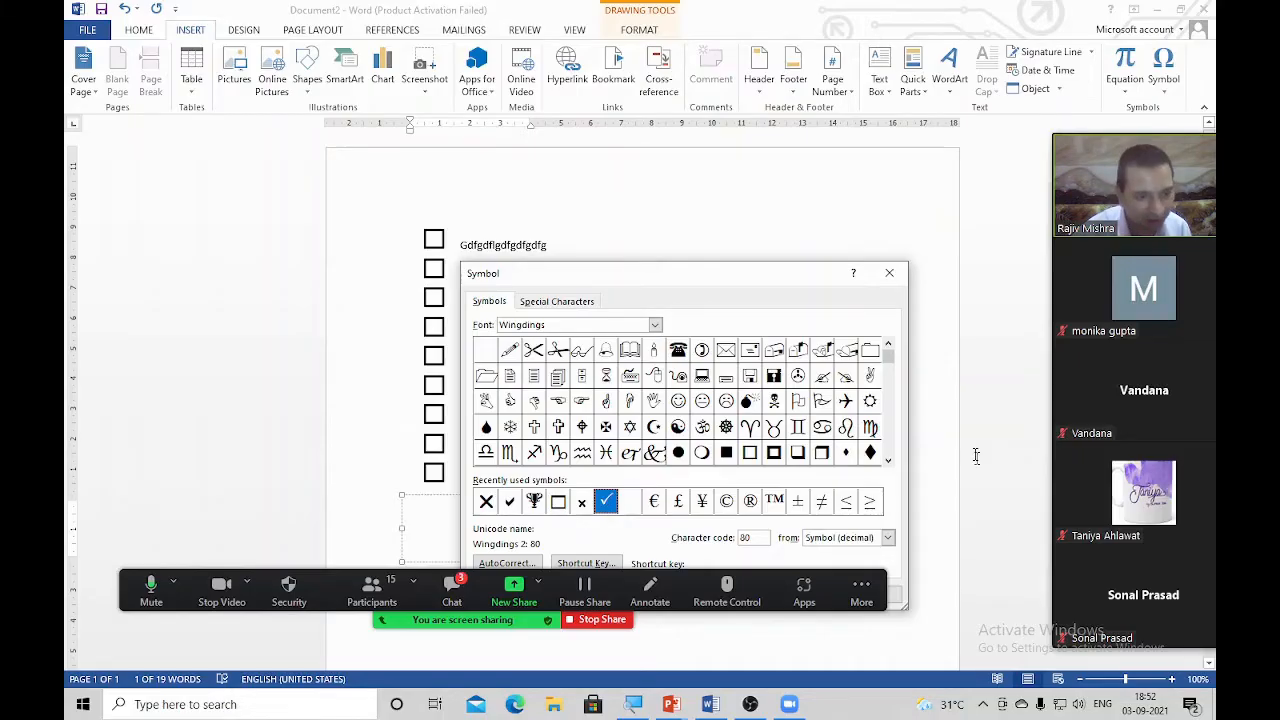
pyautogui.moveTo(771, 275); pyautogui.dragTo(841, 129)
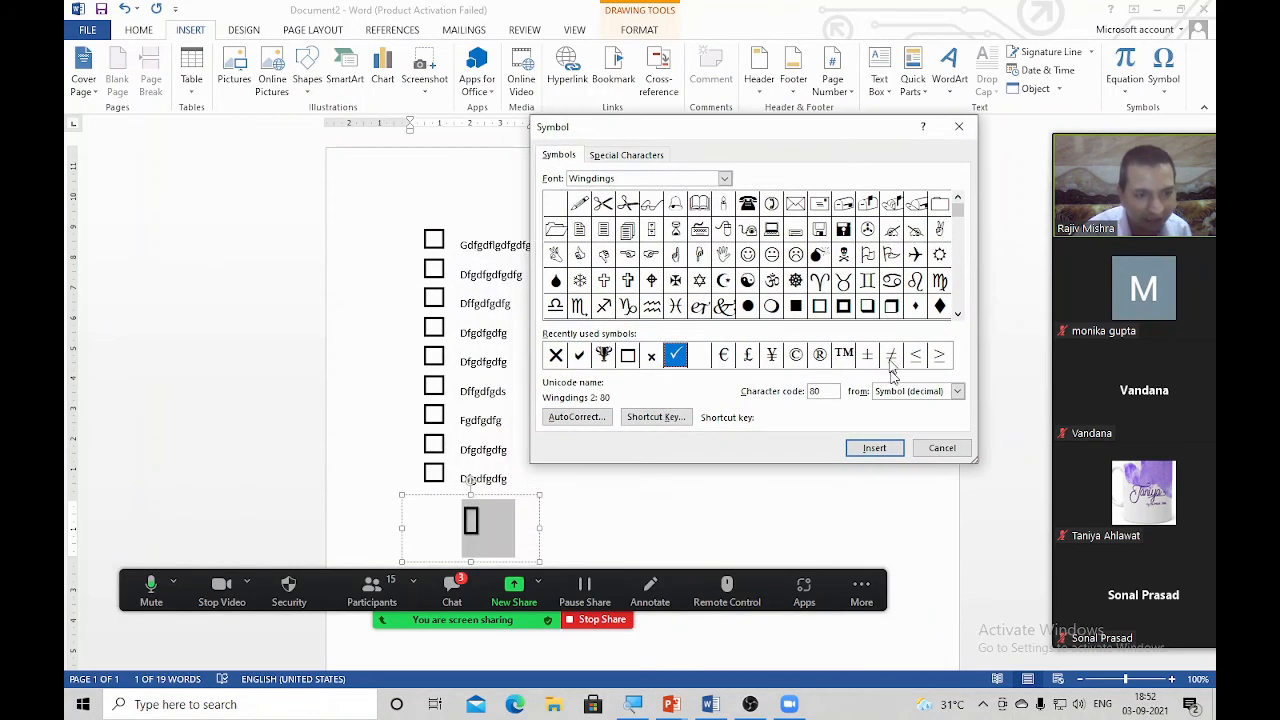
pyautogui.click(875, 449)
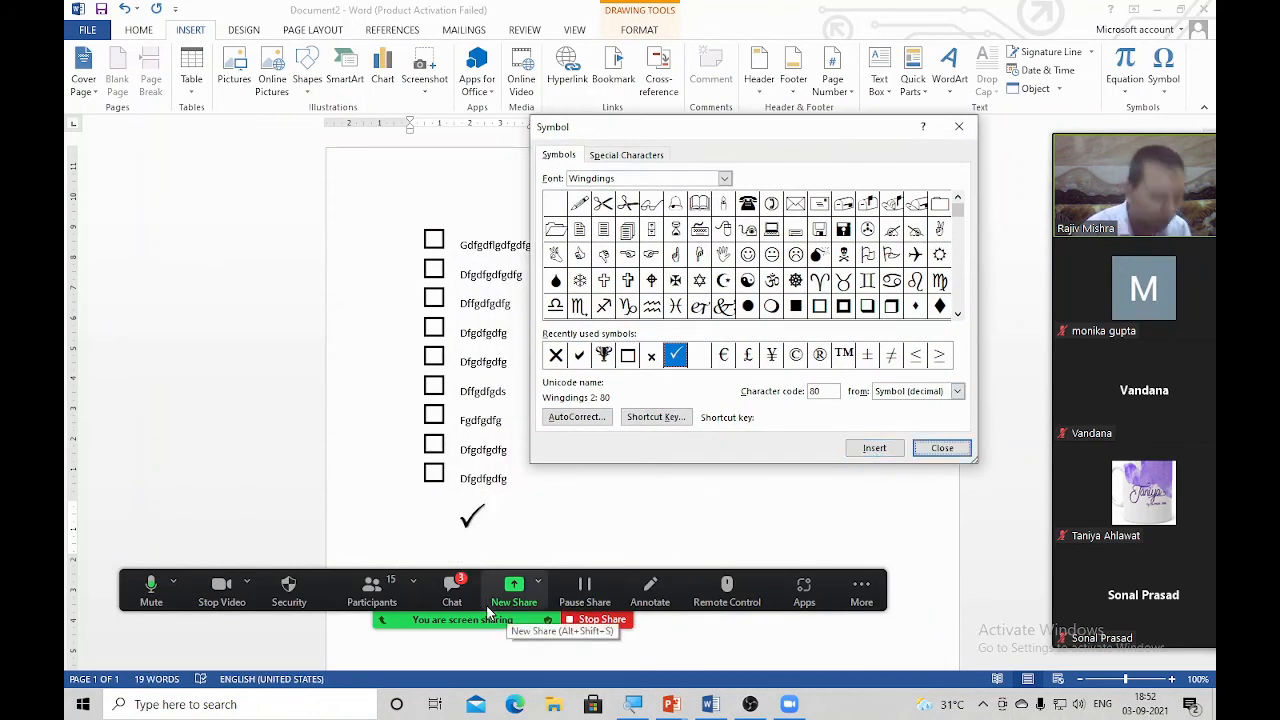
pyautogui.click(959, 127)
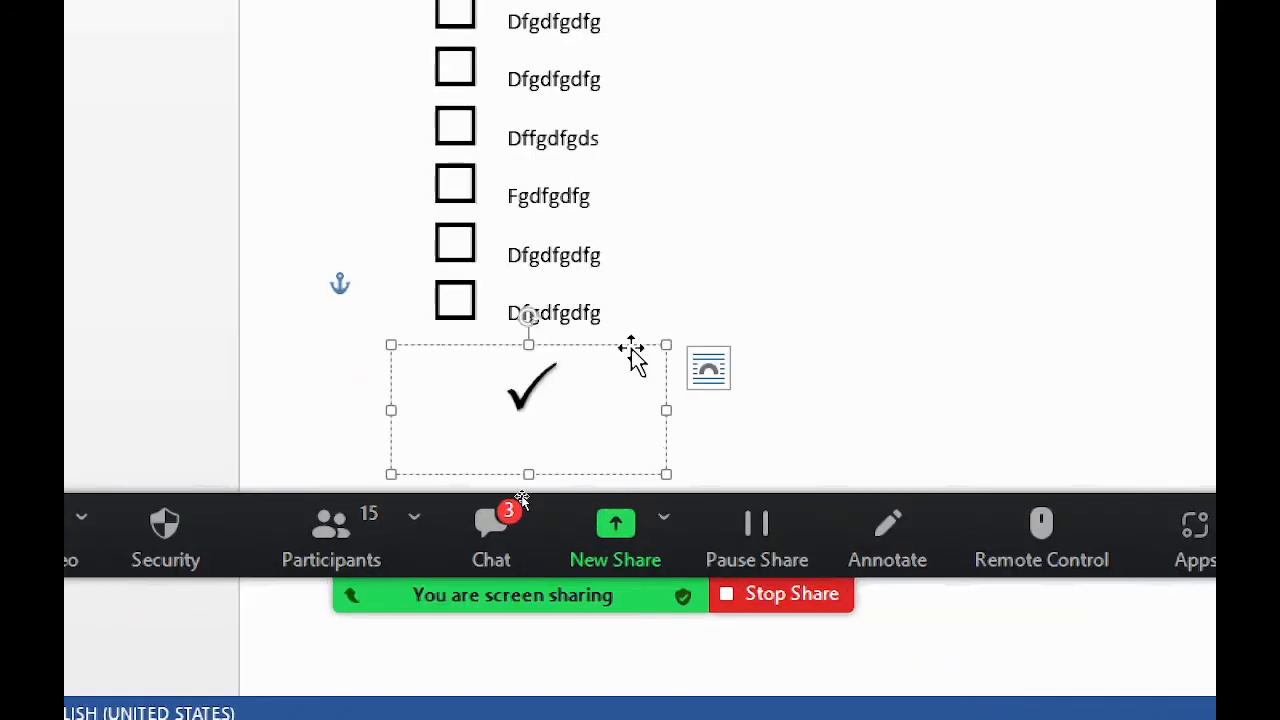
# Move the text box with the tick mark onto the first check box of the list and deselect it.
pyautogui.moveTo(631, 347); pyautogui.dragTo(565, 0)
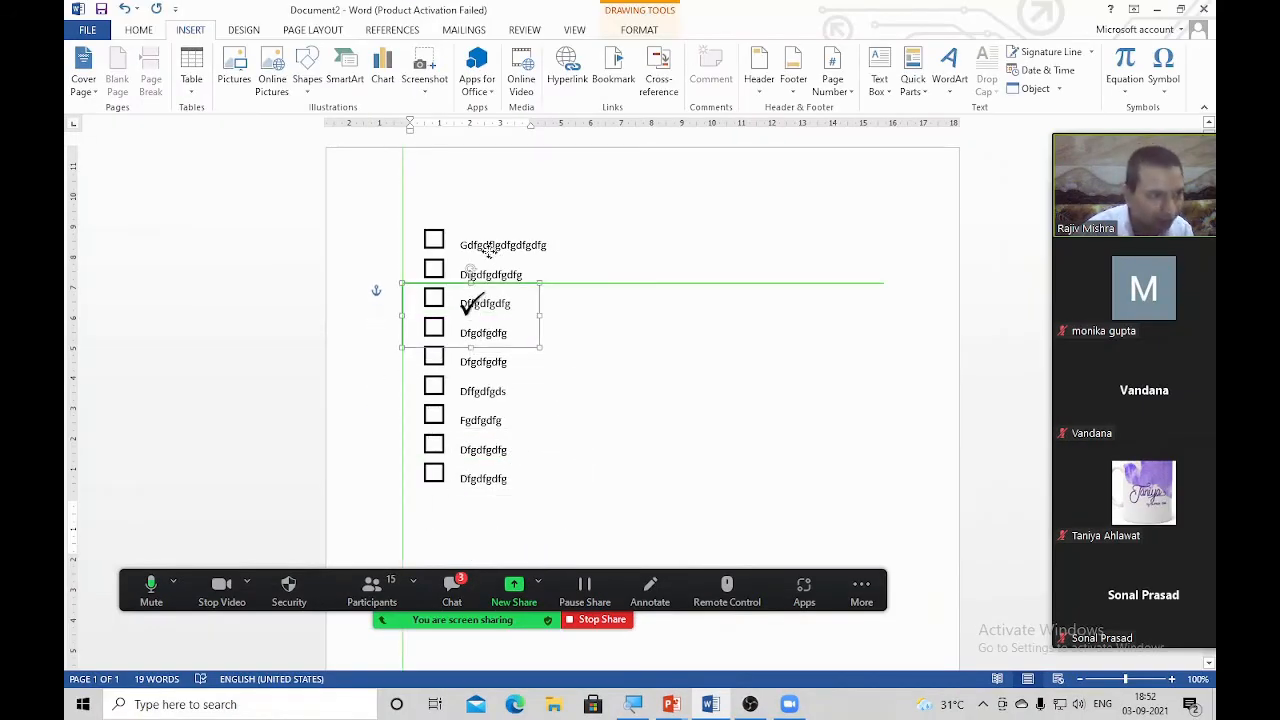
pyautogui.moveTo(488, 249); pyautogui.dragTo(494, 179)
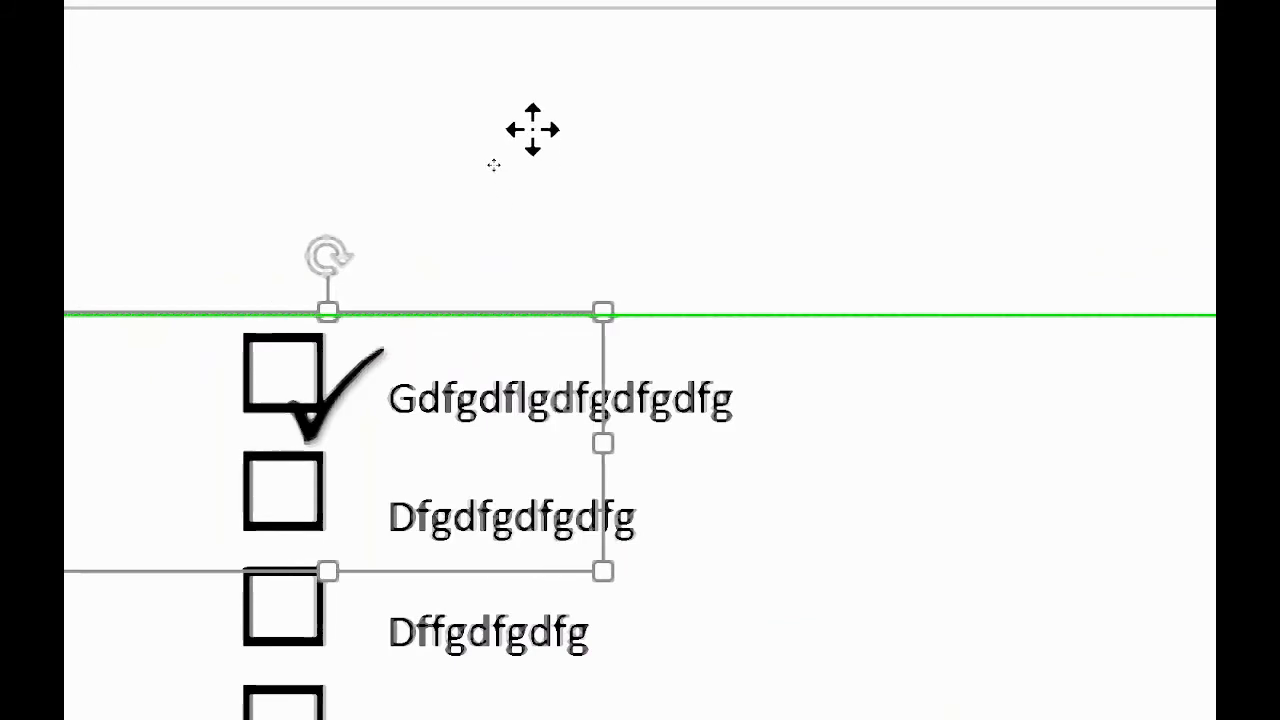
pyautogui.moveTo(533, 130); pyautogui.dragTo(504, 266)
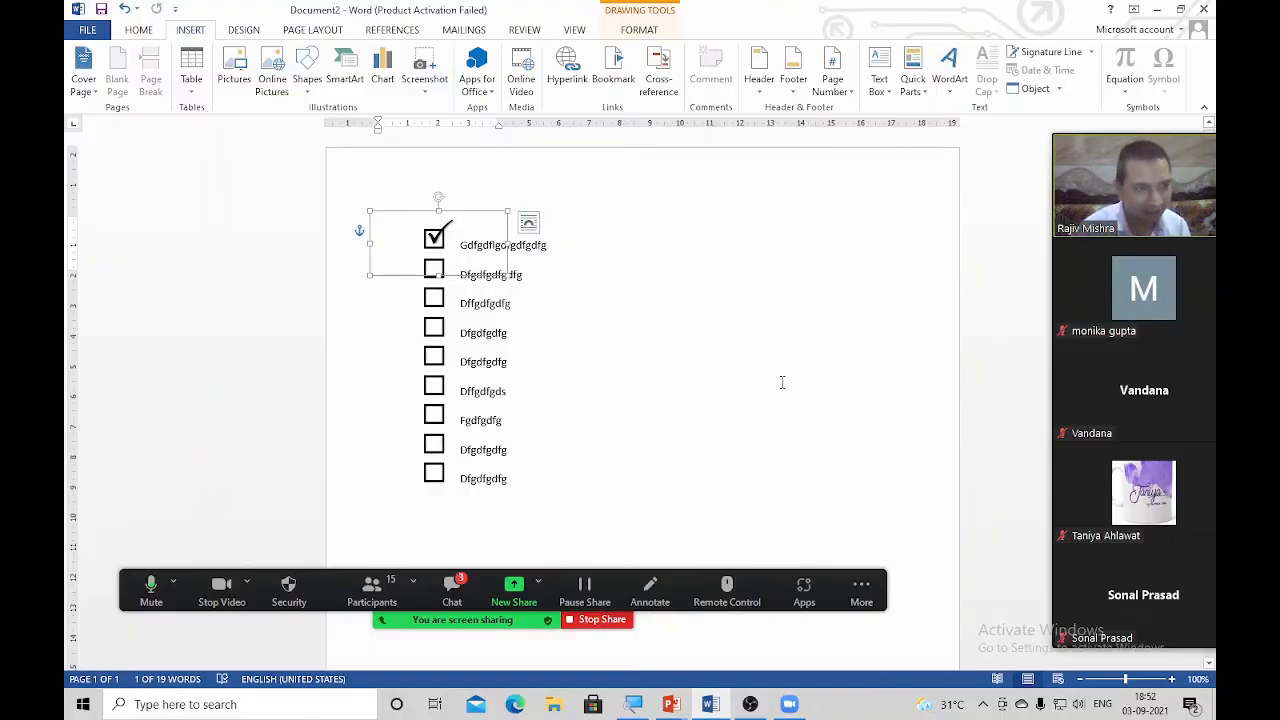
pyautogui.click(782, 383)
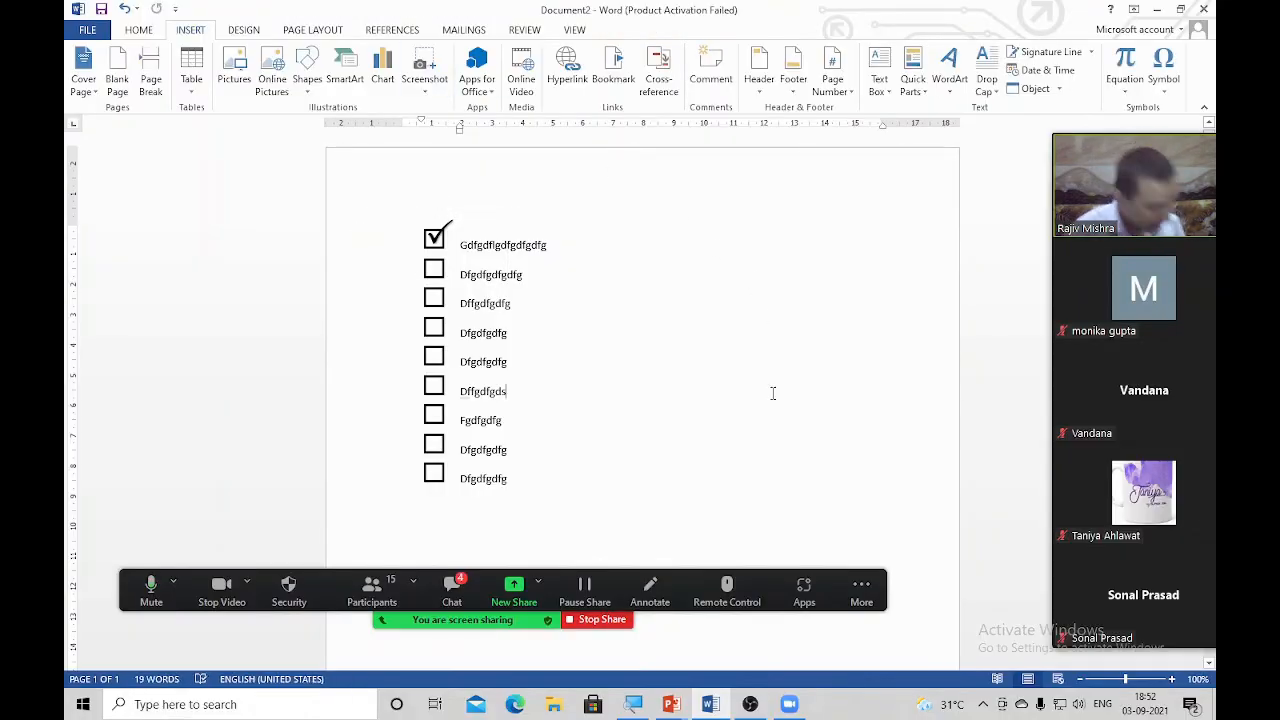
# Clear the checklist from the document and enter the label "Name" followed by tab spacing.
pyautogui.hotkey('ctrl', 'a')
pyautogui.press('Delete')
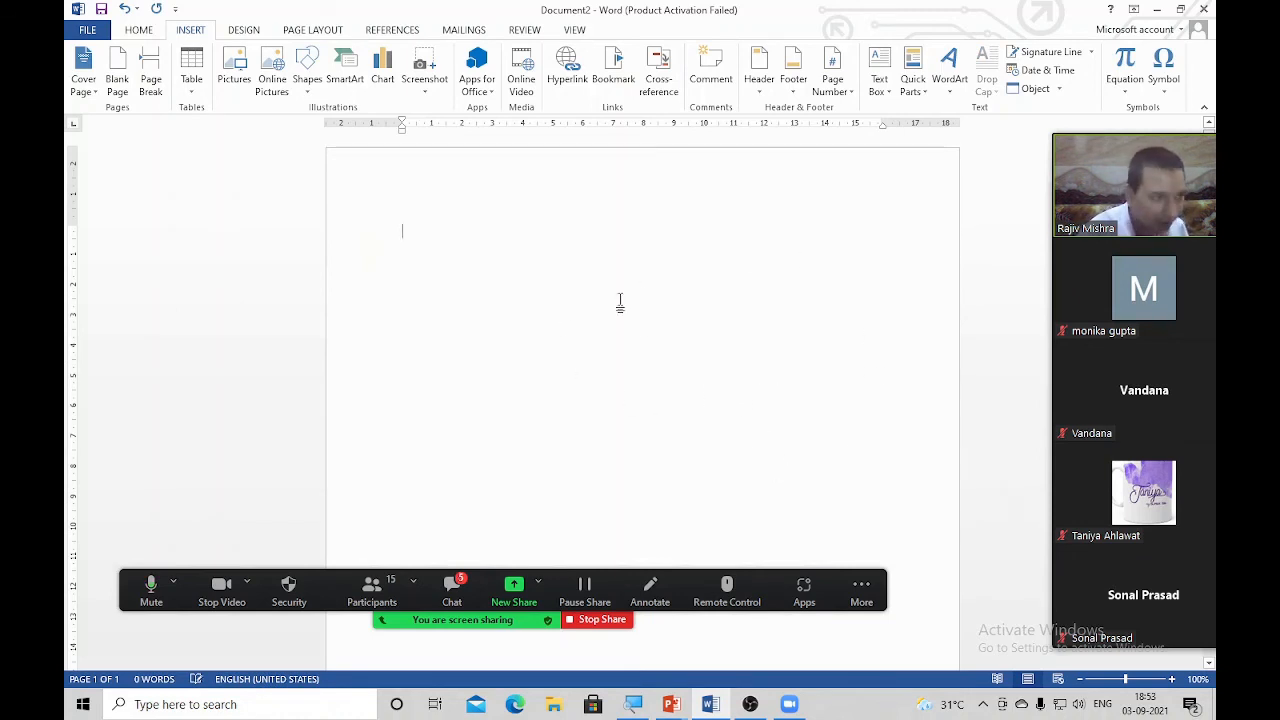
pyautogui.write('Name')
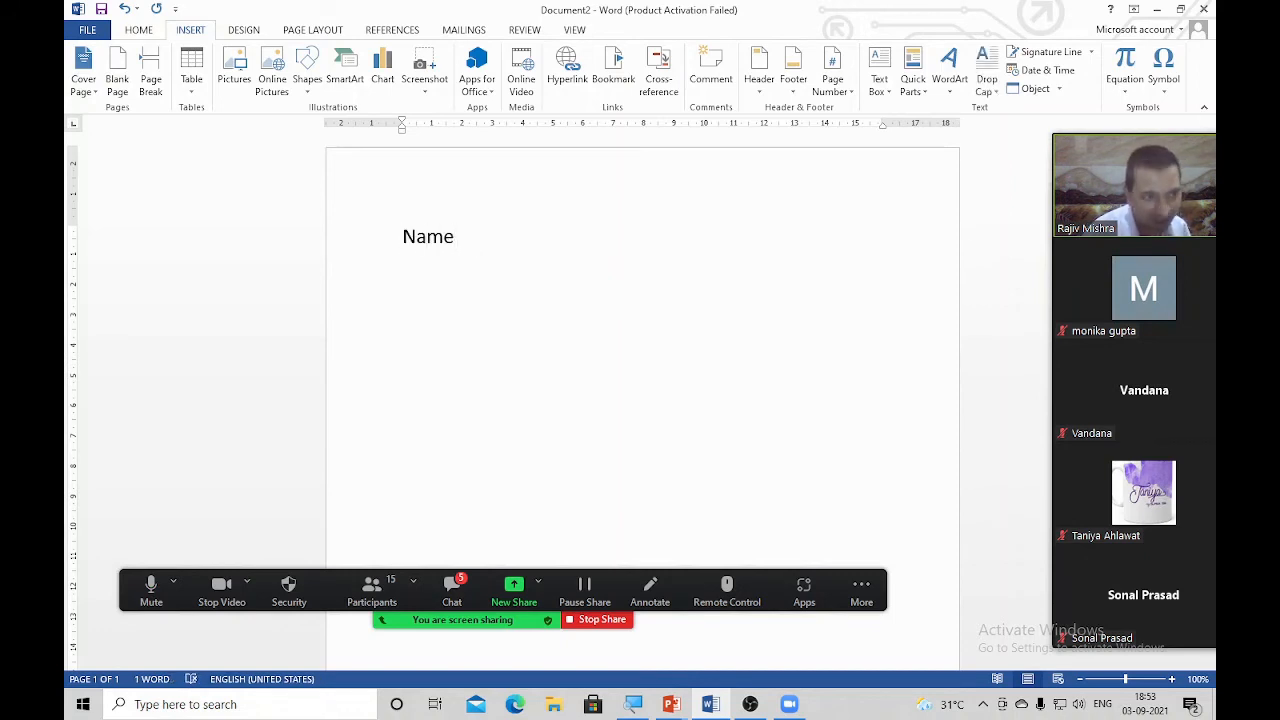
pyautogui.press('Tab')
pyautogui.press('Tab')
pyautogui.press('Tab')
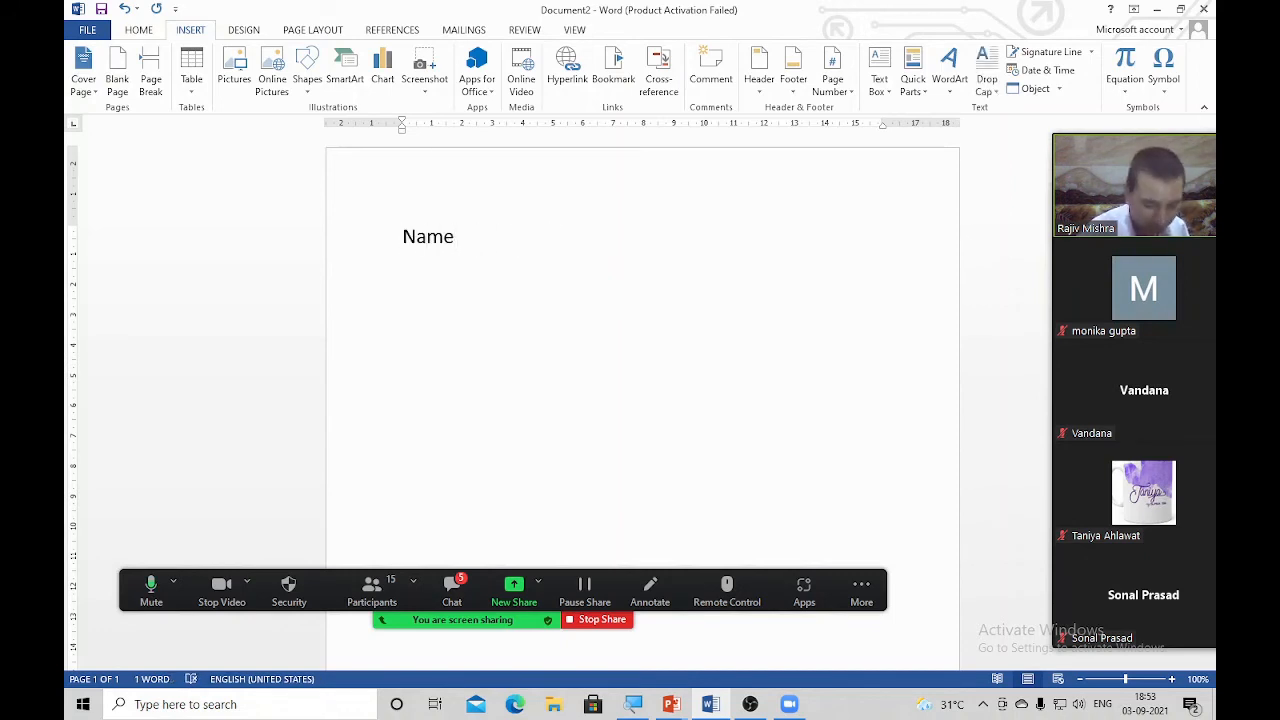
# Add a second line with the label "Father Name" followed by tab spacing.
pyautogui.press('Return')
pyautogui.write('Fa')
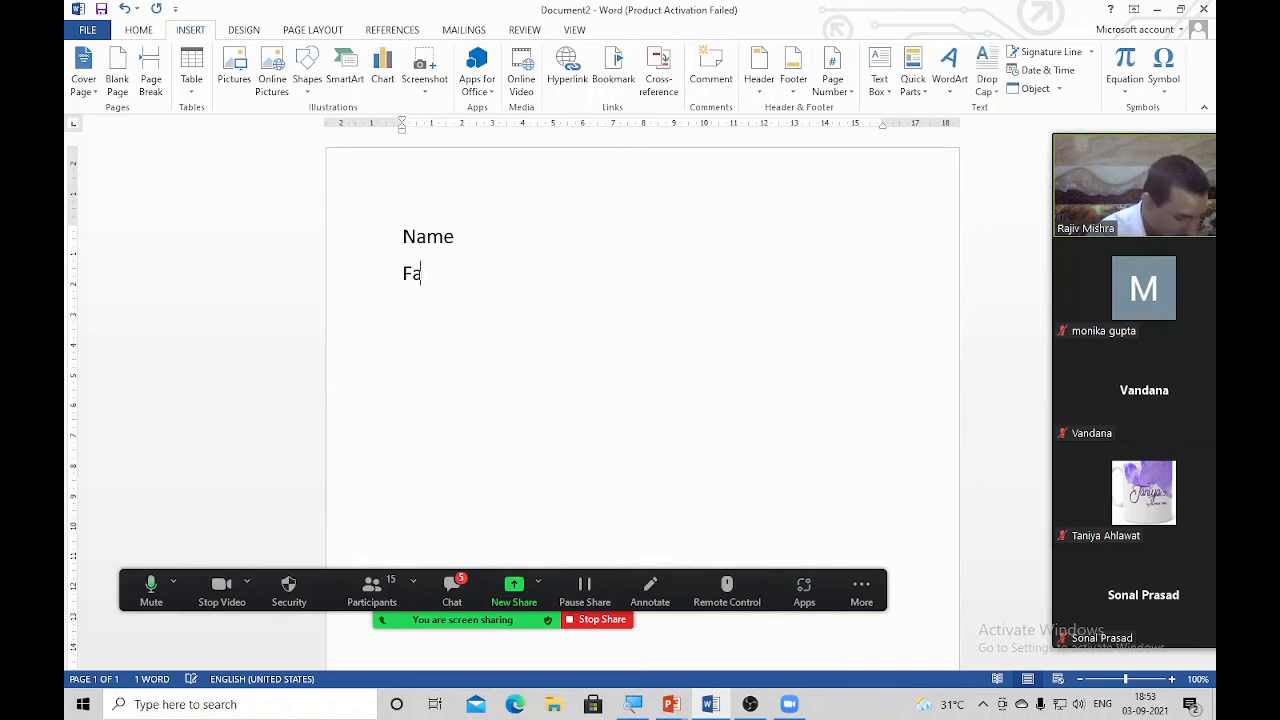
pyautogui.write('ther Name')
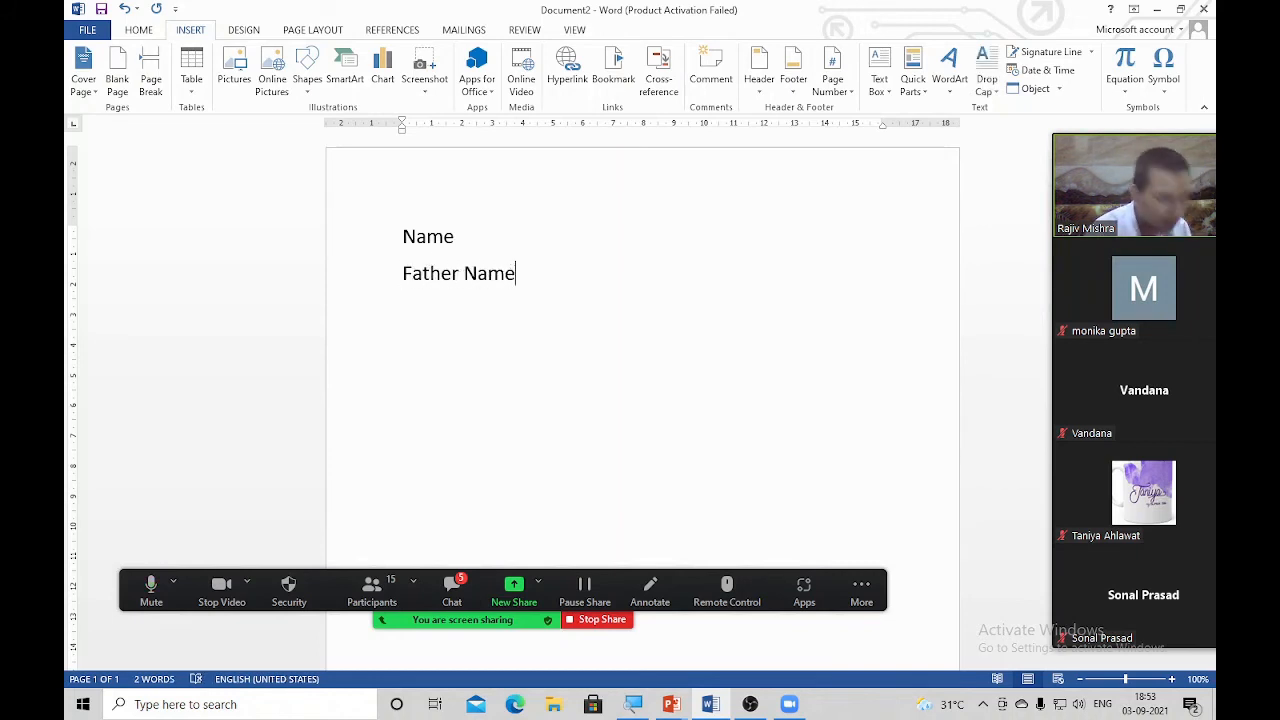
pyautogui.press('Tab')
pyautogui.press('Tab')
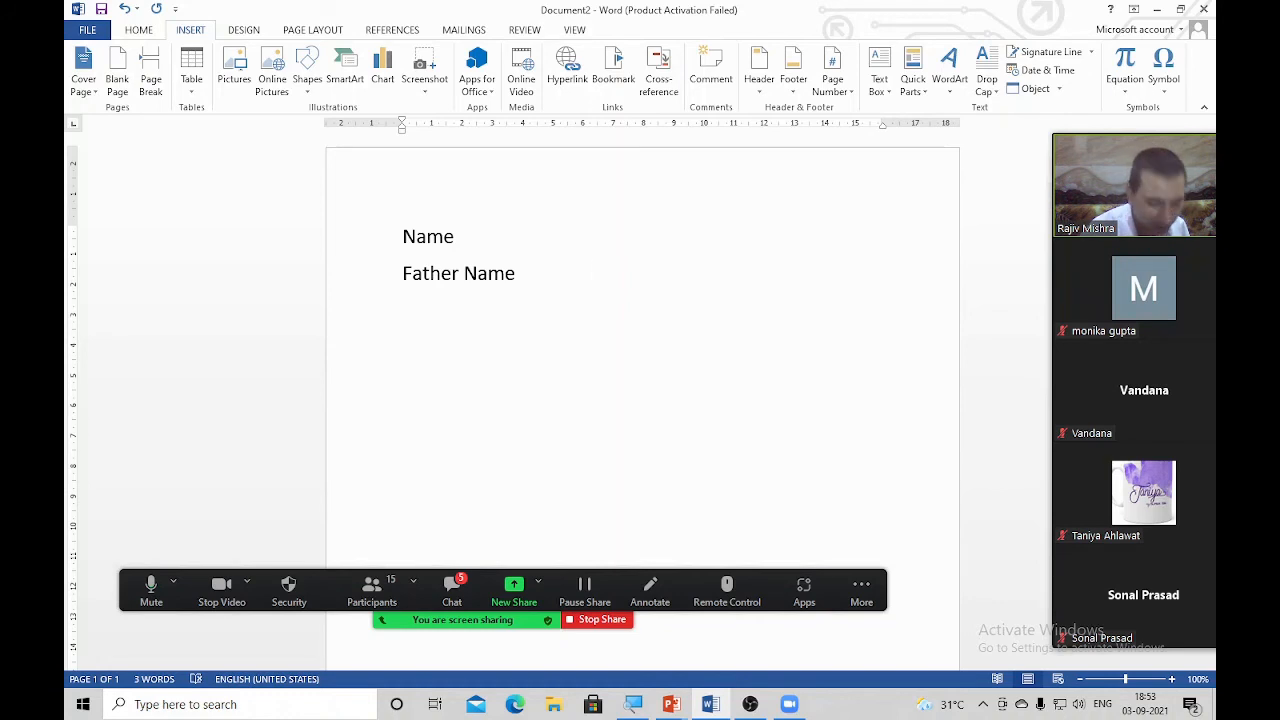
# Add an "Address" label line with tab spacing and an indented continuation line beneath it.
pyautogui.press('Return')
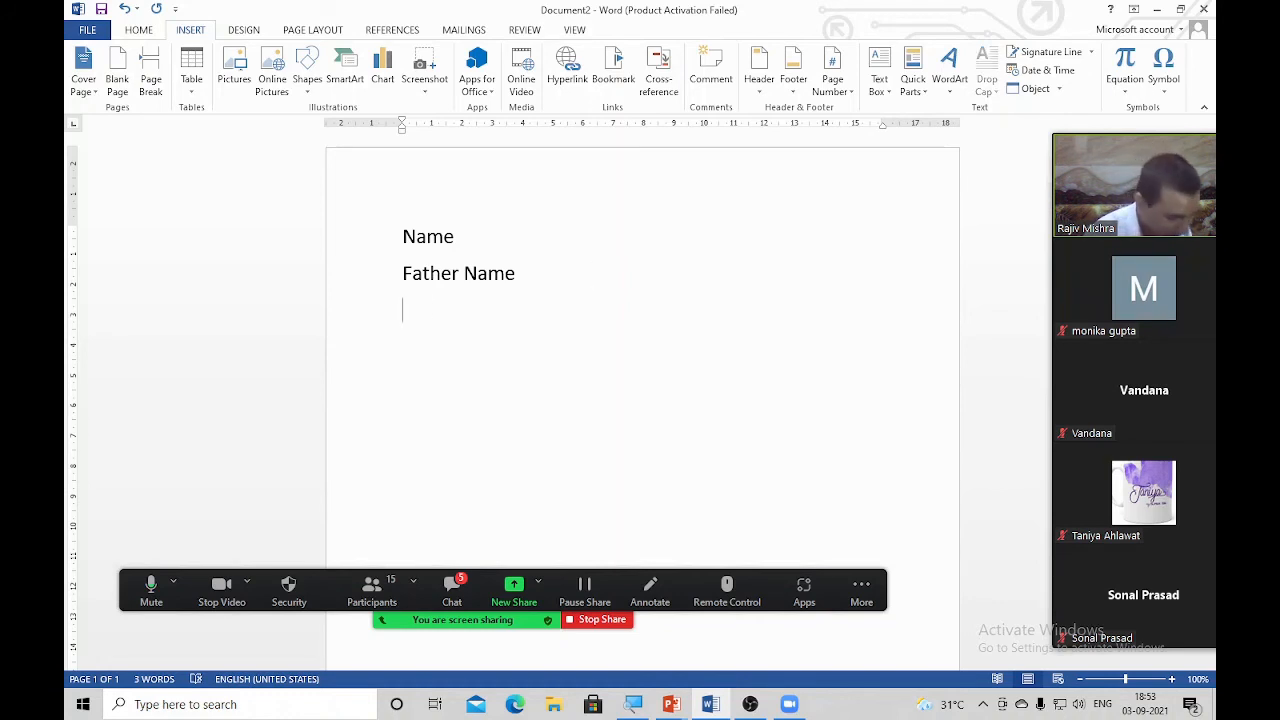
pyautogui.write('Address')
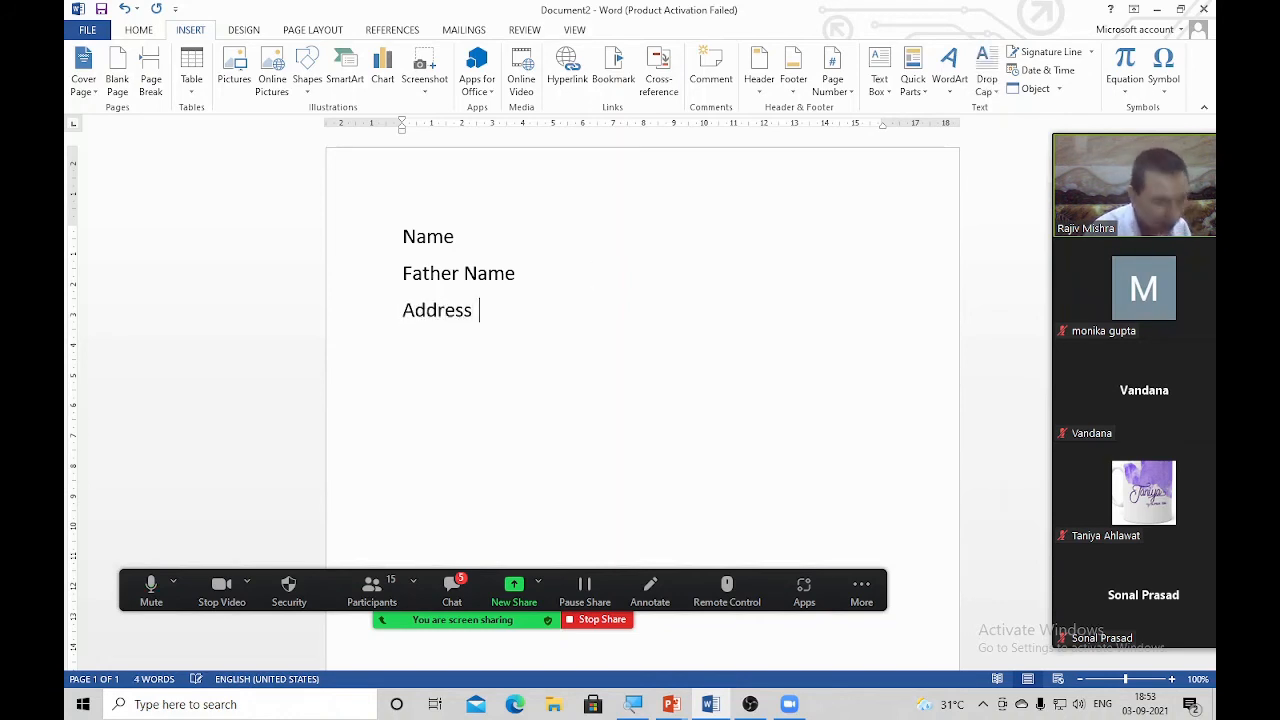
pyautogui.press('Tab')
pyautogui.press('Tab')
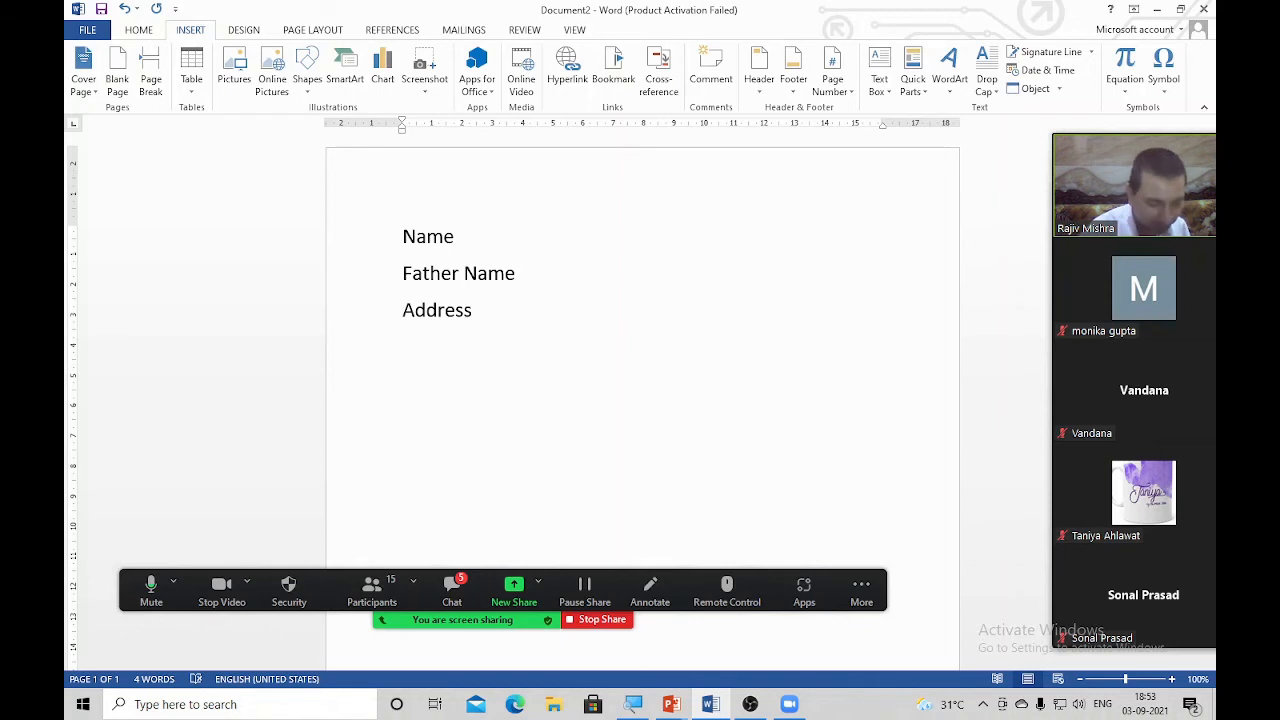
pyautogui.press('Return')
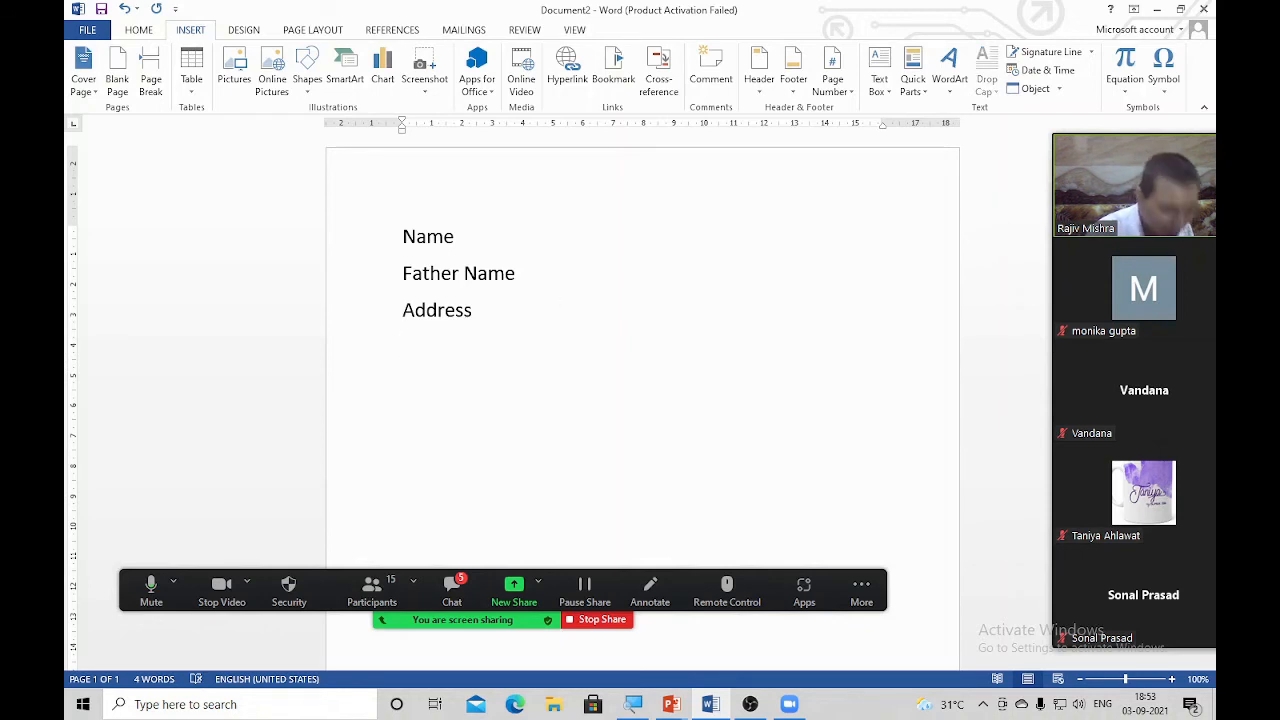
pyautogui.press('BackSpace')
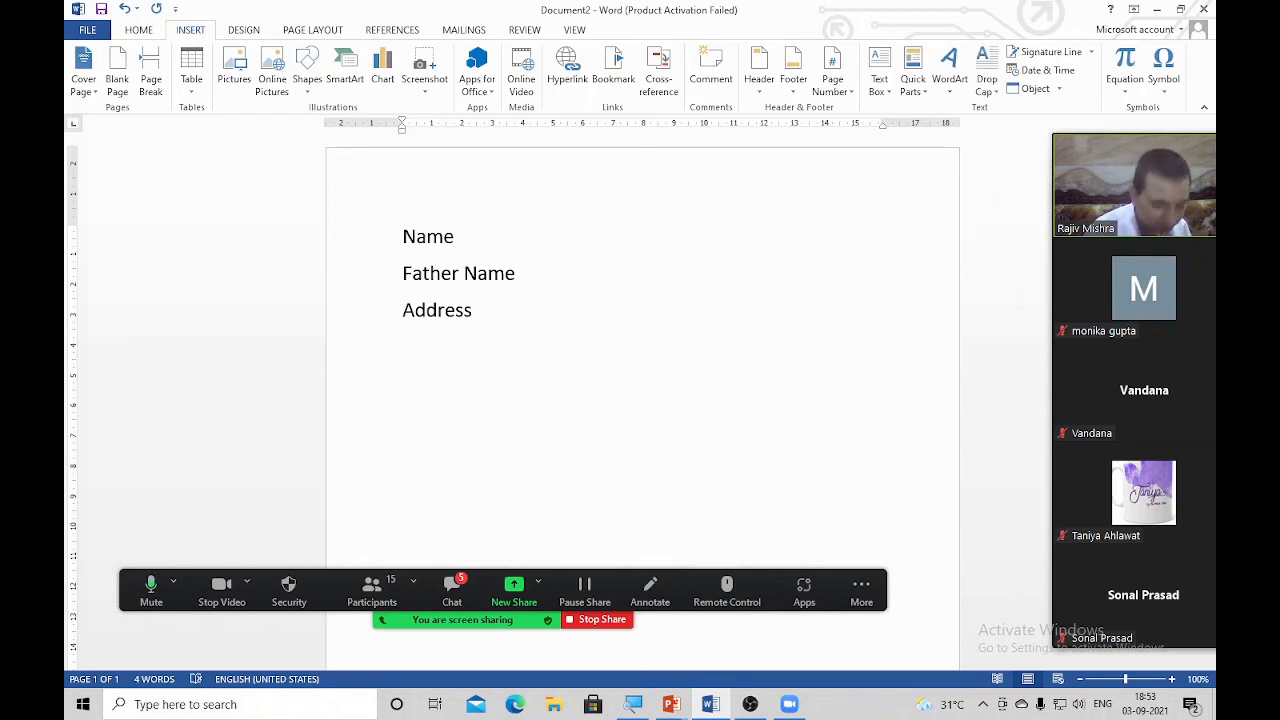
pyautogui.press('Return')
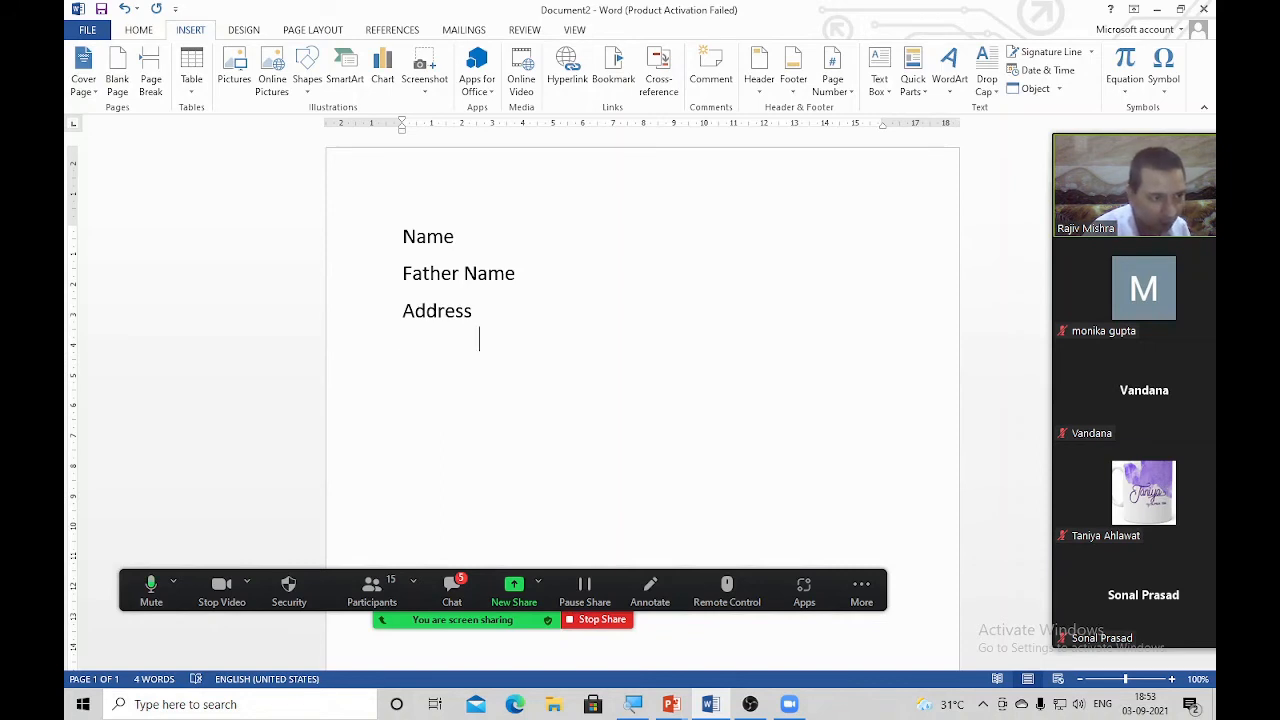
pyautogui.press('Tab')
pyautogui.press('Tab')
pyautogui.press('Tab')
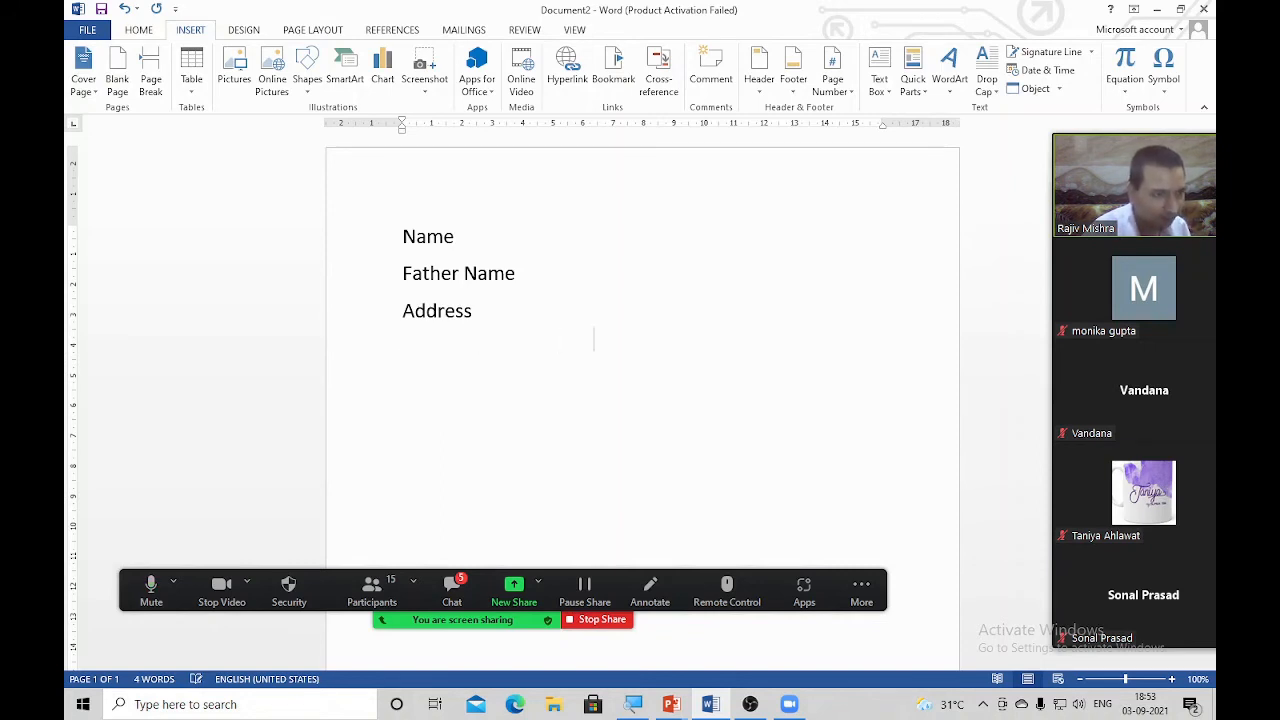
# Add a "DOB" label on a new line below the address lines, followed by tab spacing.
pyautogui.press('Return')
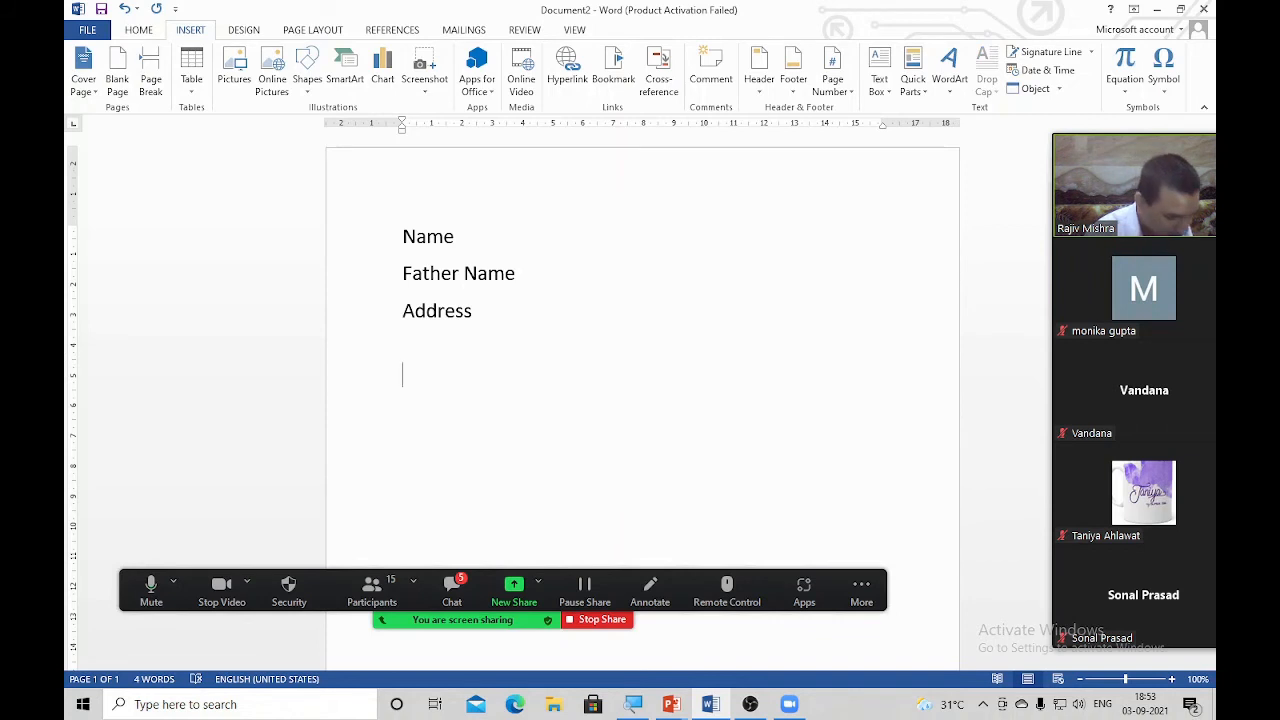
pyautogui.write('DOB')
pyautogui.press('Tab')
pyautogui.press('Tab')
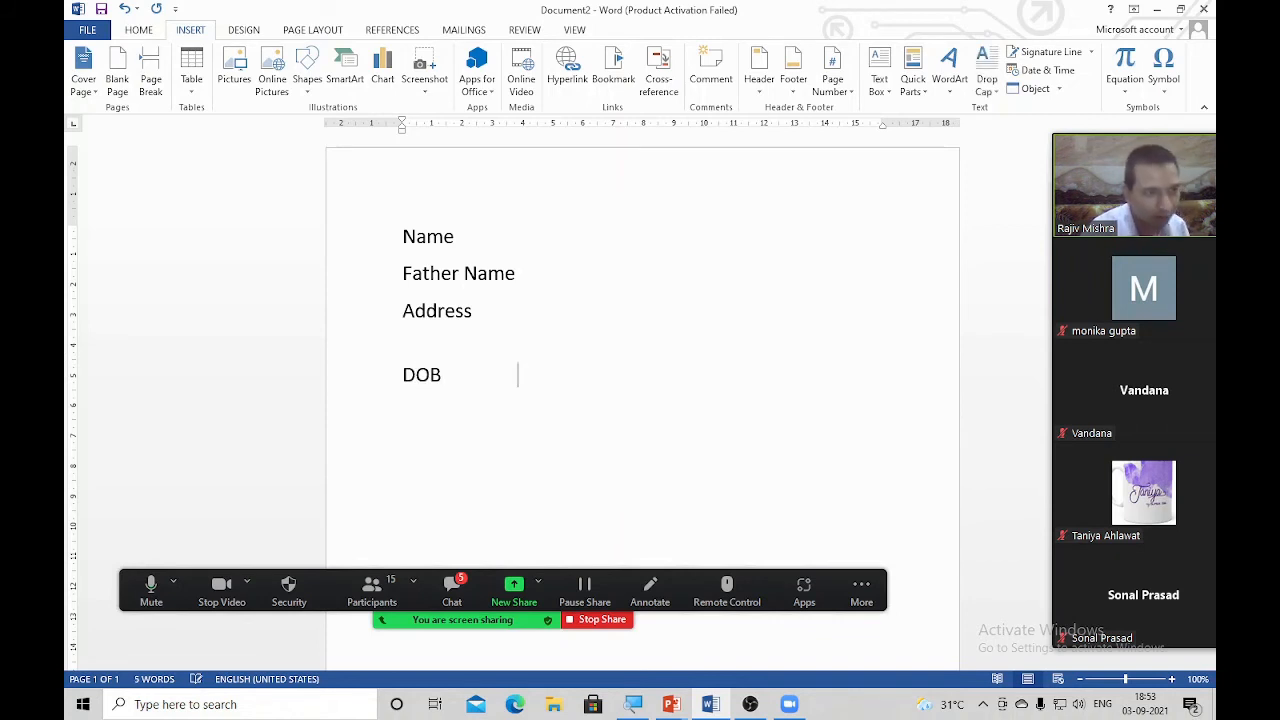
pyautogui.press('Tab')
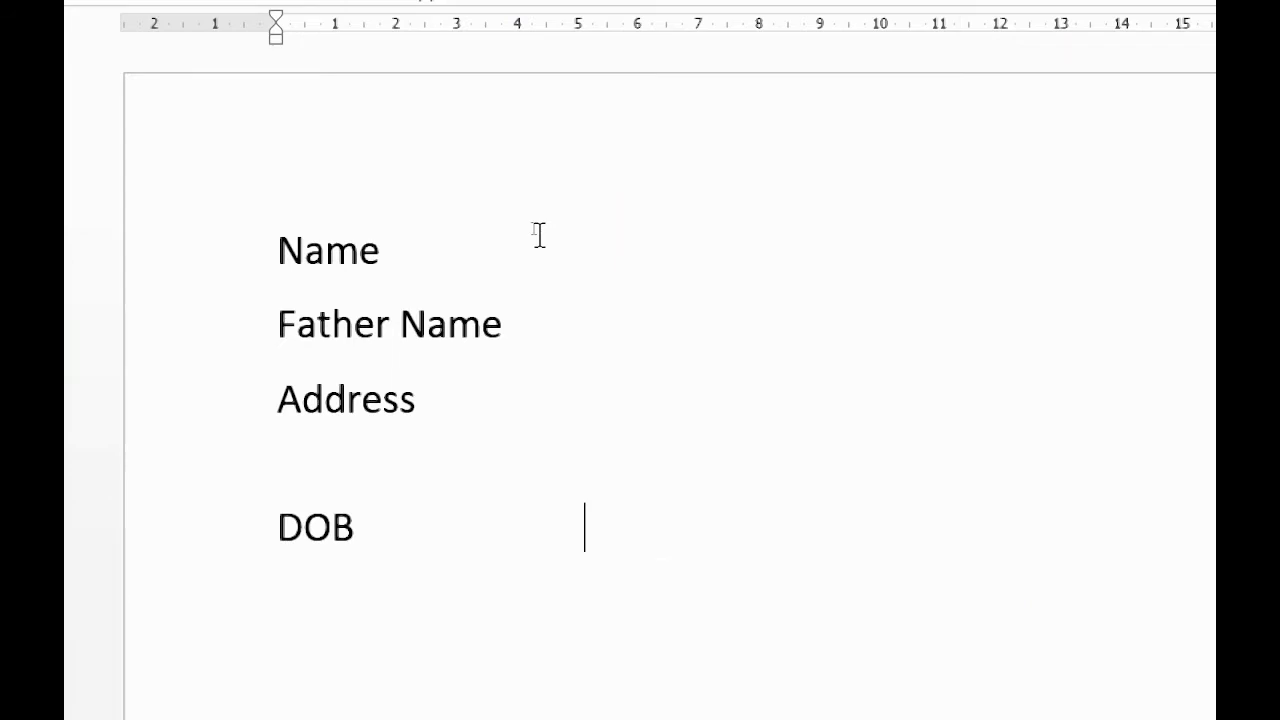
# Insert an empty box after the Name label with the letter o in the Wingdings font, aligned with the DOB entry position.
pyautogui.click(533, 229)
pyautogui.press('Tab')
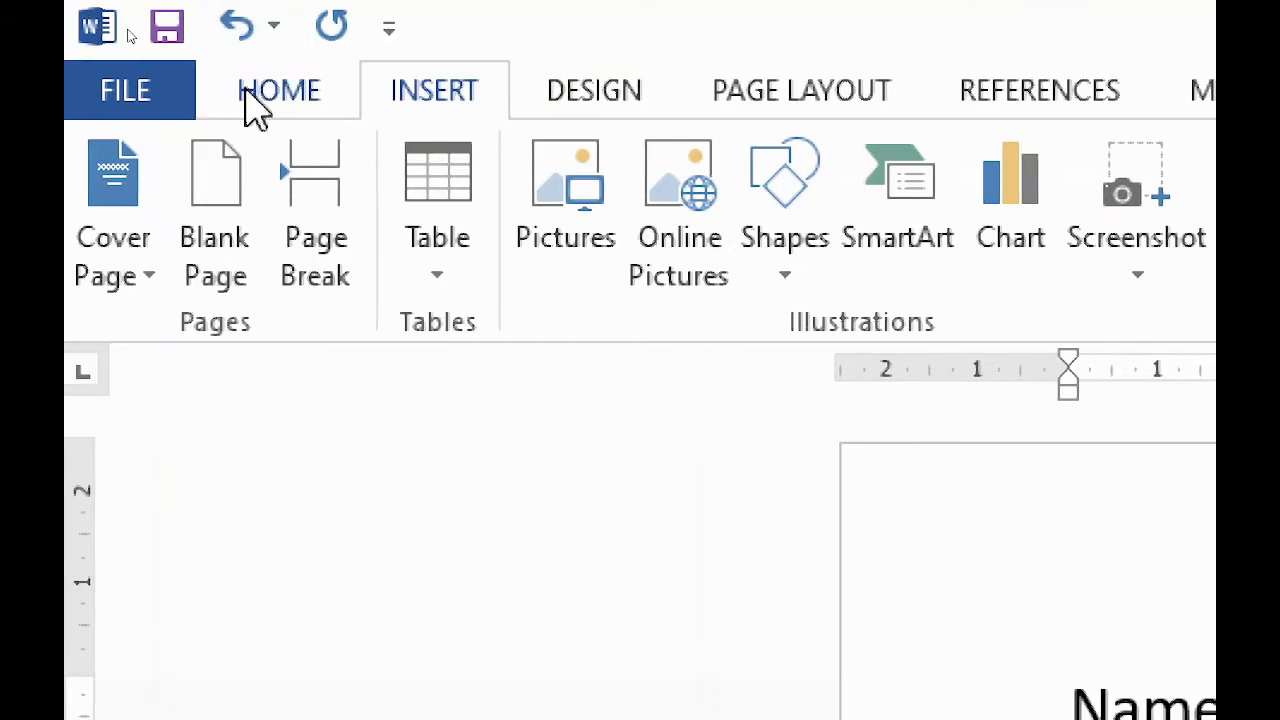
pyautogui.click(255, 110)
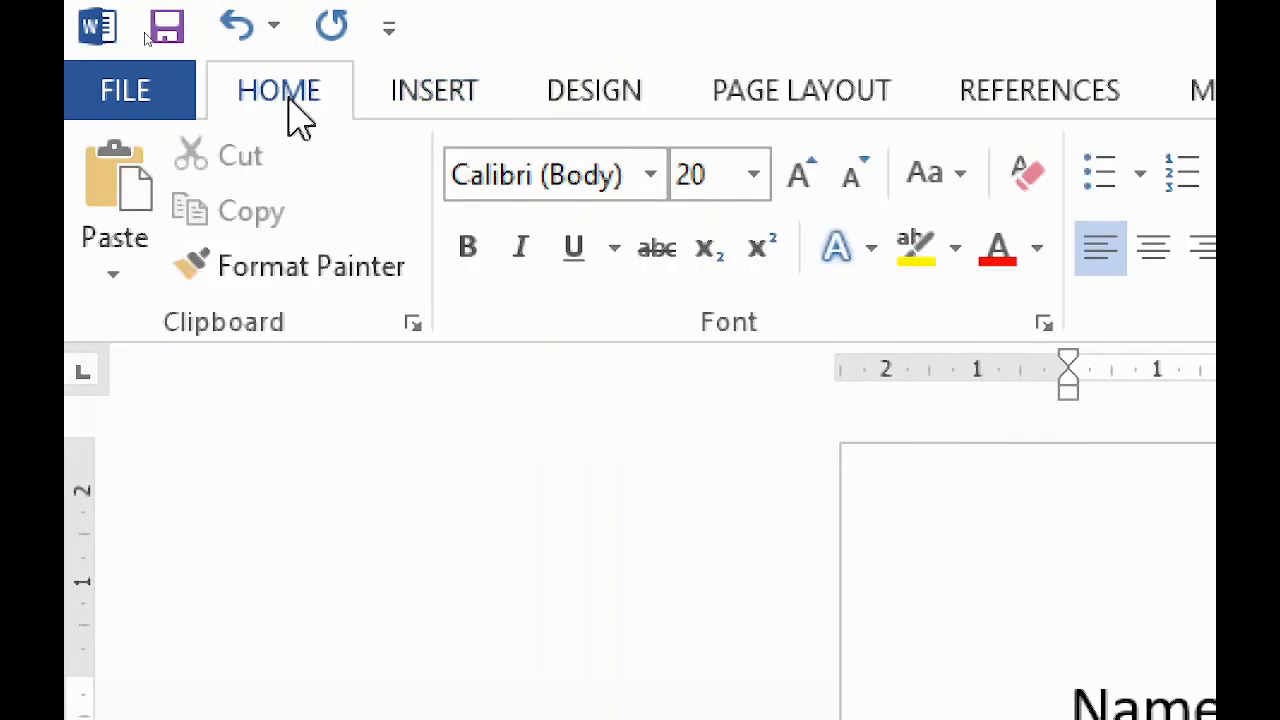
pyautogui.click(557, 160)
pyautogui.write('Win')
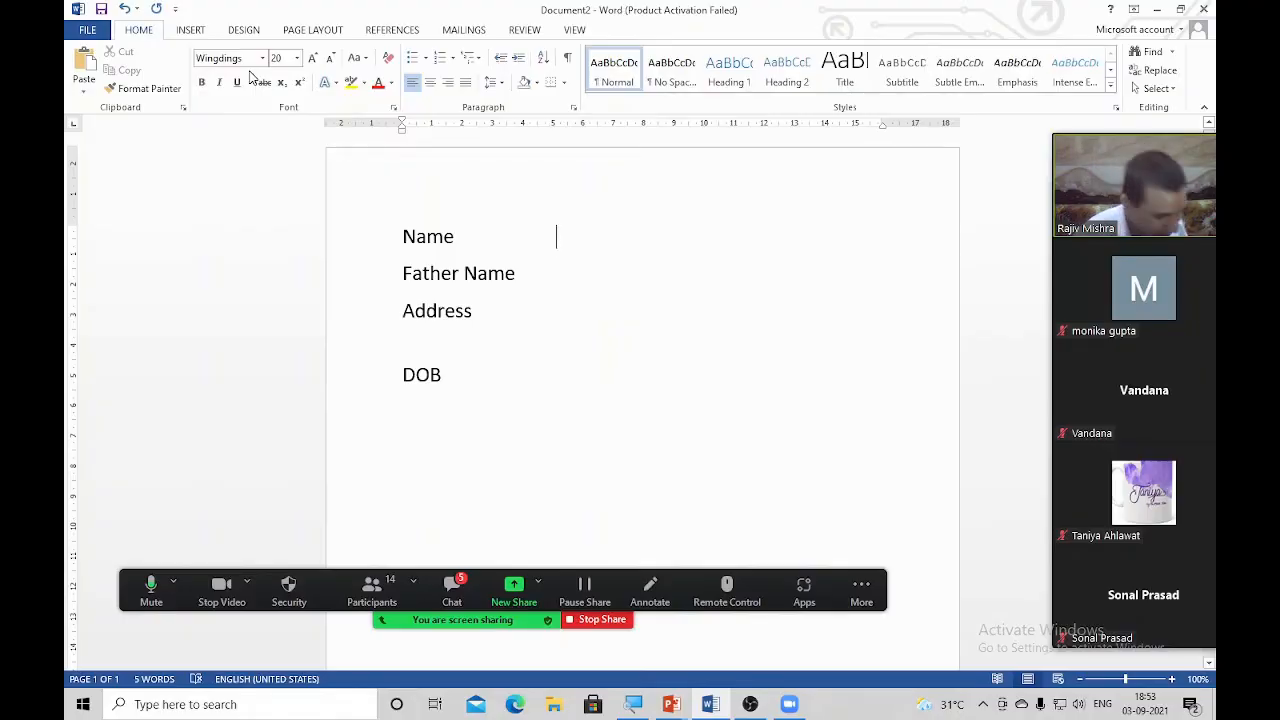
pyautogui.write('o')
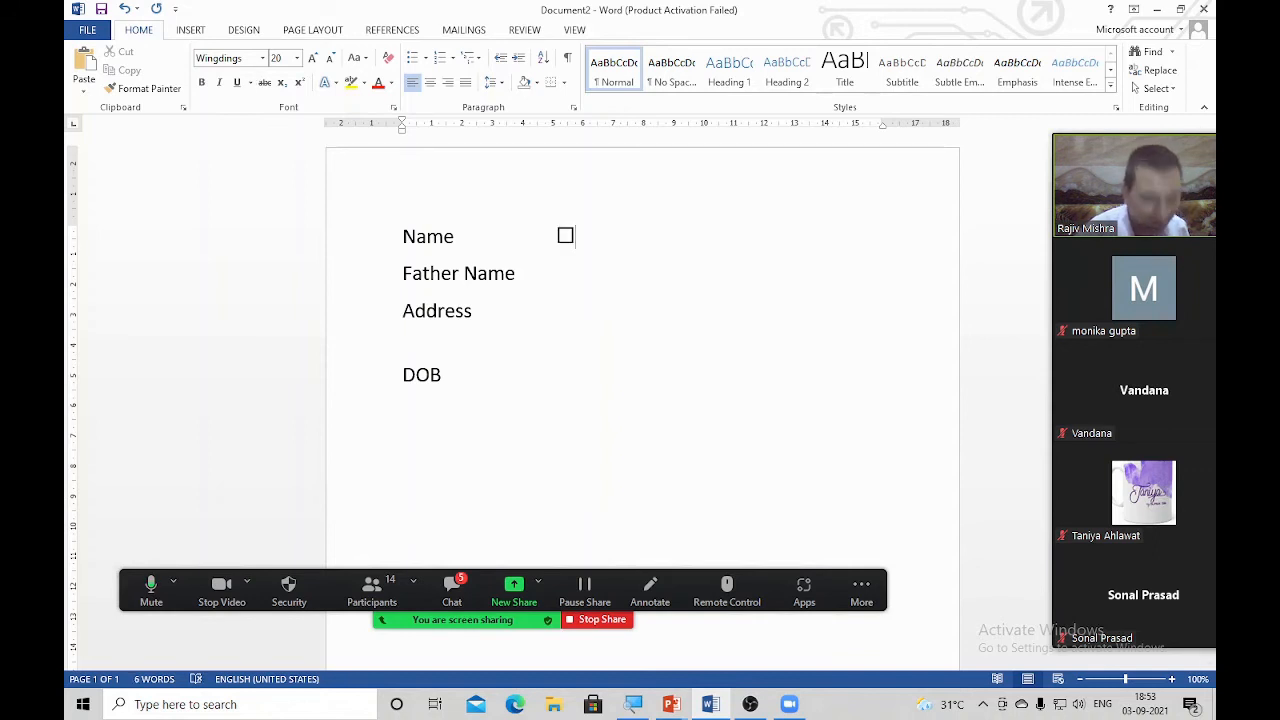
# Copy the box on the Name line and paste it repeatedly to make a row of 15 boxes.
pyautogui.hotkey('shift', 'Left')
pyautogui.hotkey('ctrl', 'c')
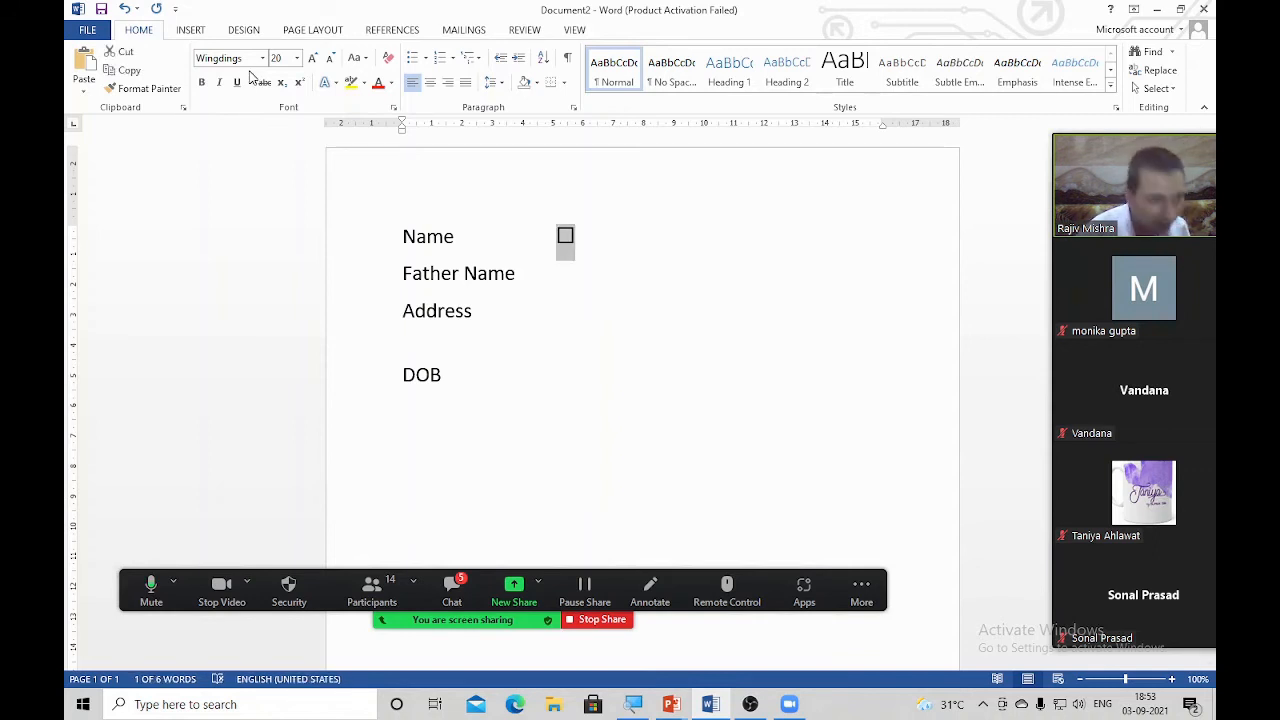
pyautogui.press('Right')
pyautogui.hotkey('ctrl', 'v')
pyautogui.hotkey('ctrl', 'v')
pyautogui.hotkey('ctrl', 'v')
pyautogui.hotkey('ctrl', 'v')
pyautogui.hotkey('ctrl', 'v')
pyautogui.hotkey('ctrl', 'v')
pyautogui.hotkey('ctrl', 'v')
pyautogui.hotkey('ctrl', 'v')
pyautogui.hotkey('ctrl', 'v')
pyautogui.hotkey('ctrl', 'v')
pyautogui.hotkey('ctrl', 'v')
pyautogui.hotkey('ctrl', 'v')
pyautogui.hotkey('ctrl', 'v')
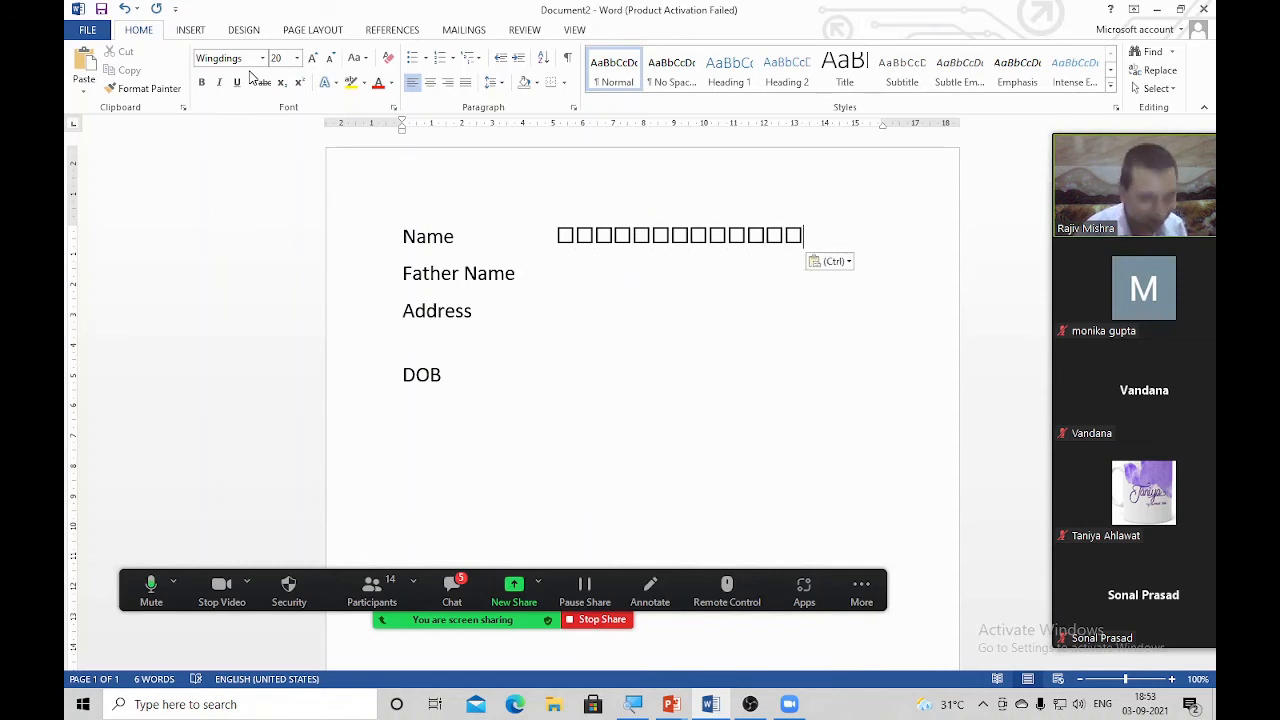
pyautogui.hotkey('ctrl', 'v')
pyautogui.hotkey('ctrl', 'v')
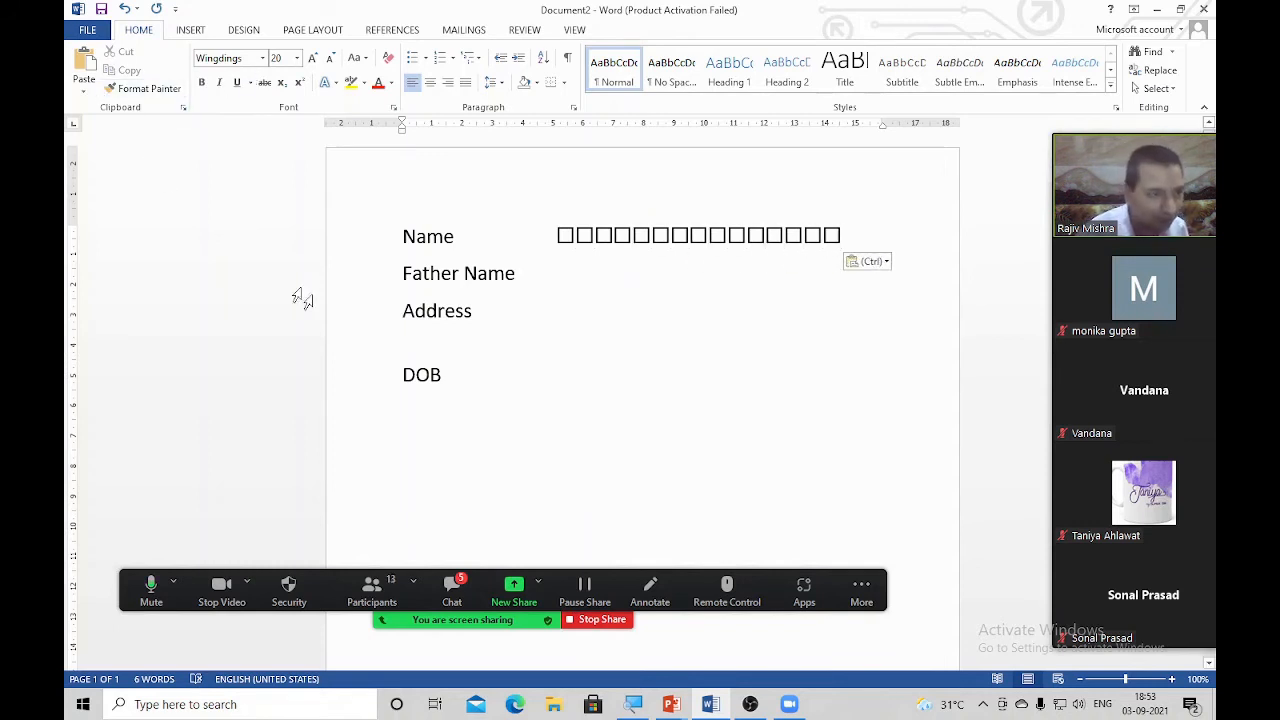
# Copy the whole row of boxes from the Name line to the same position on the Father Name line.
pyautogui.doubleClick(560, 246)
pyautogui.hotkey('ctrl', 'c')
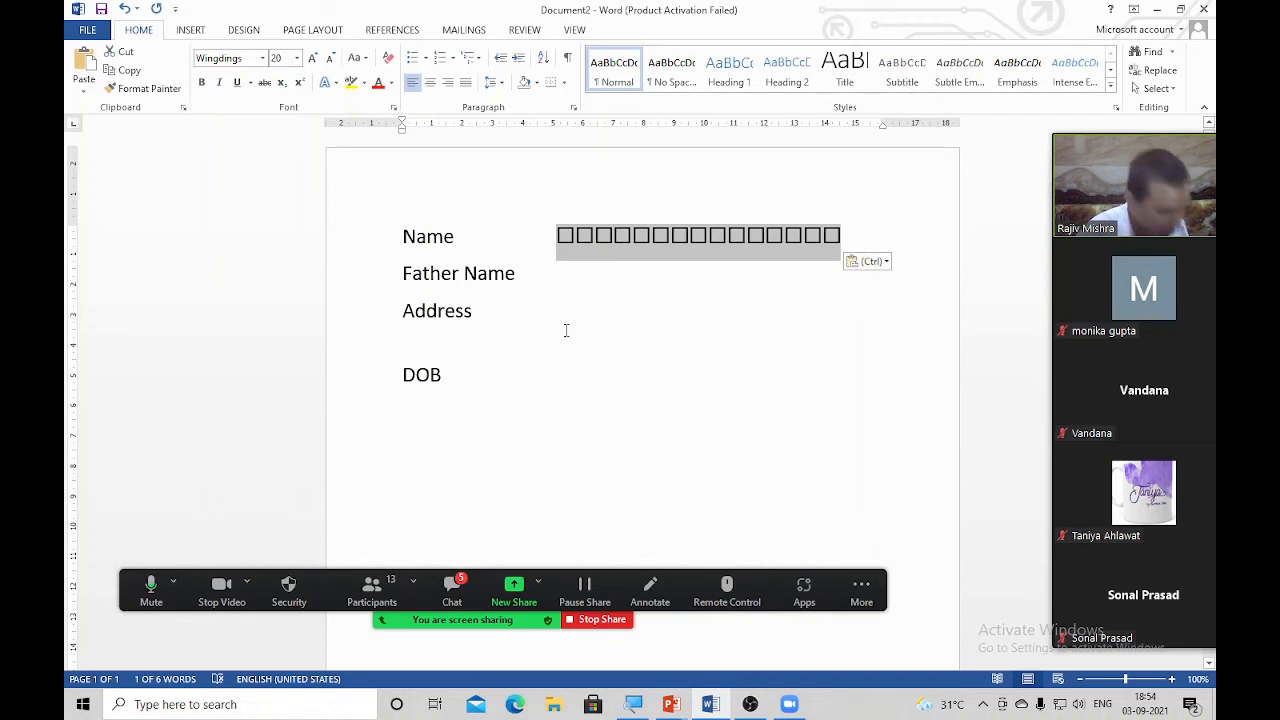
pyautogui.click(579, 290)
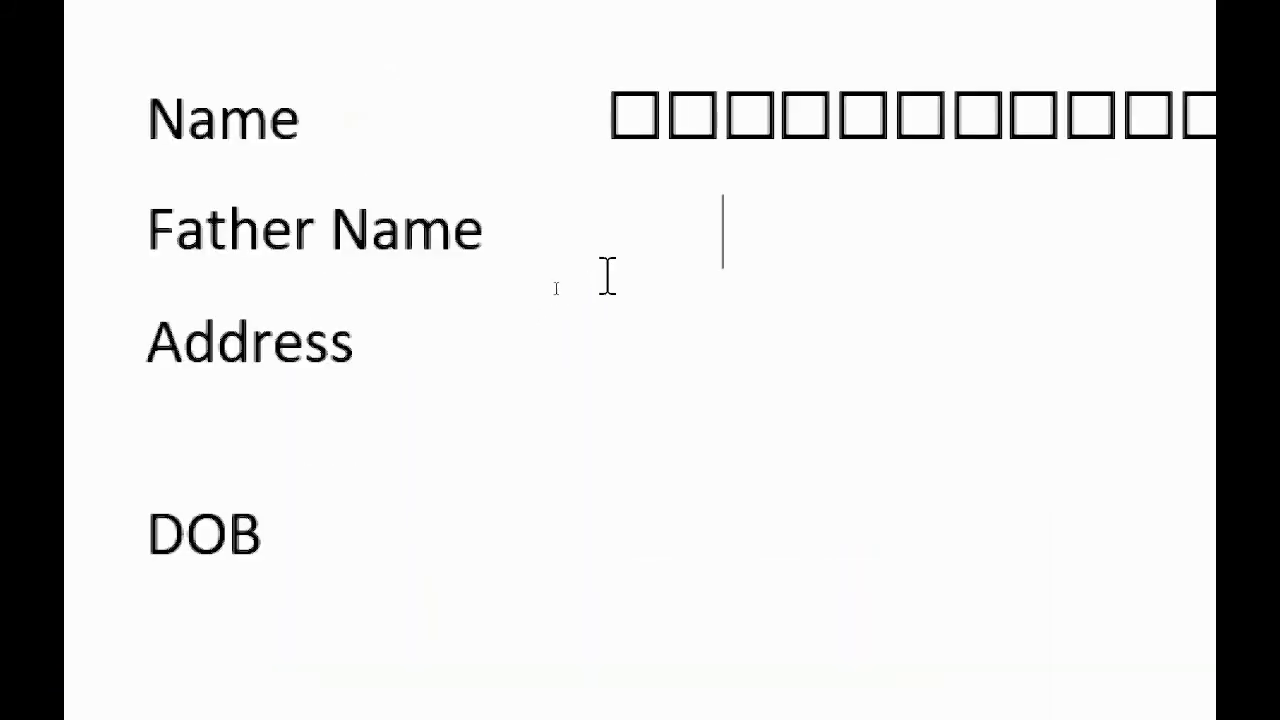
pyautogui.click(560, 275)
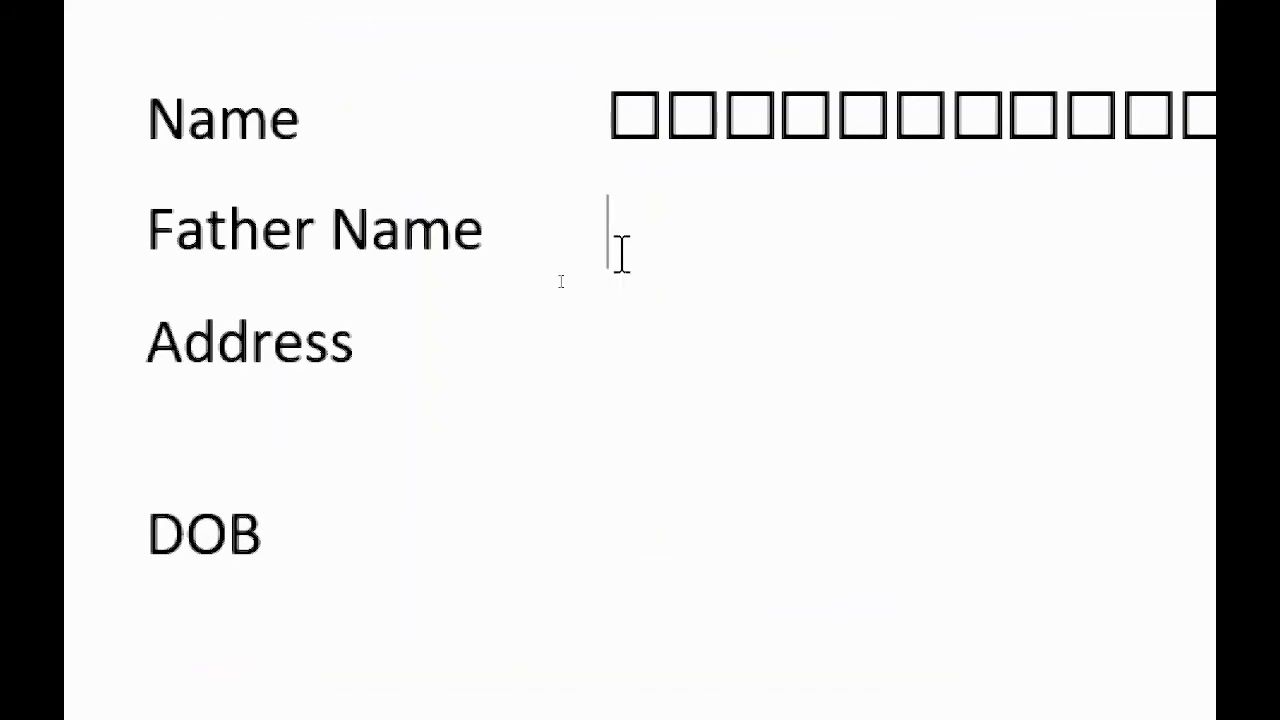
pyautogui.hotkey('ctrl', 'v')
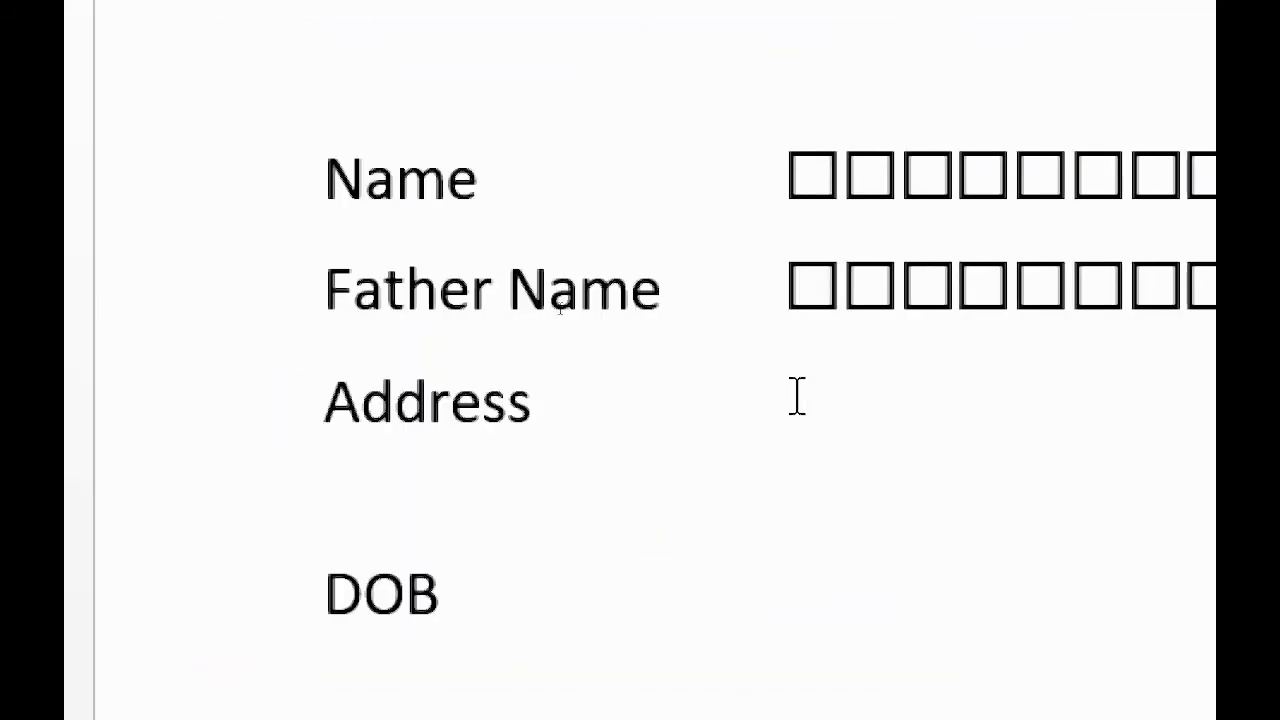
# Paste the row of boxes on the Address line and on the continuation line beneath it.
pyautogui.click(797, 396)
pyautogui.hotkey('ctrl', 'v')
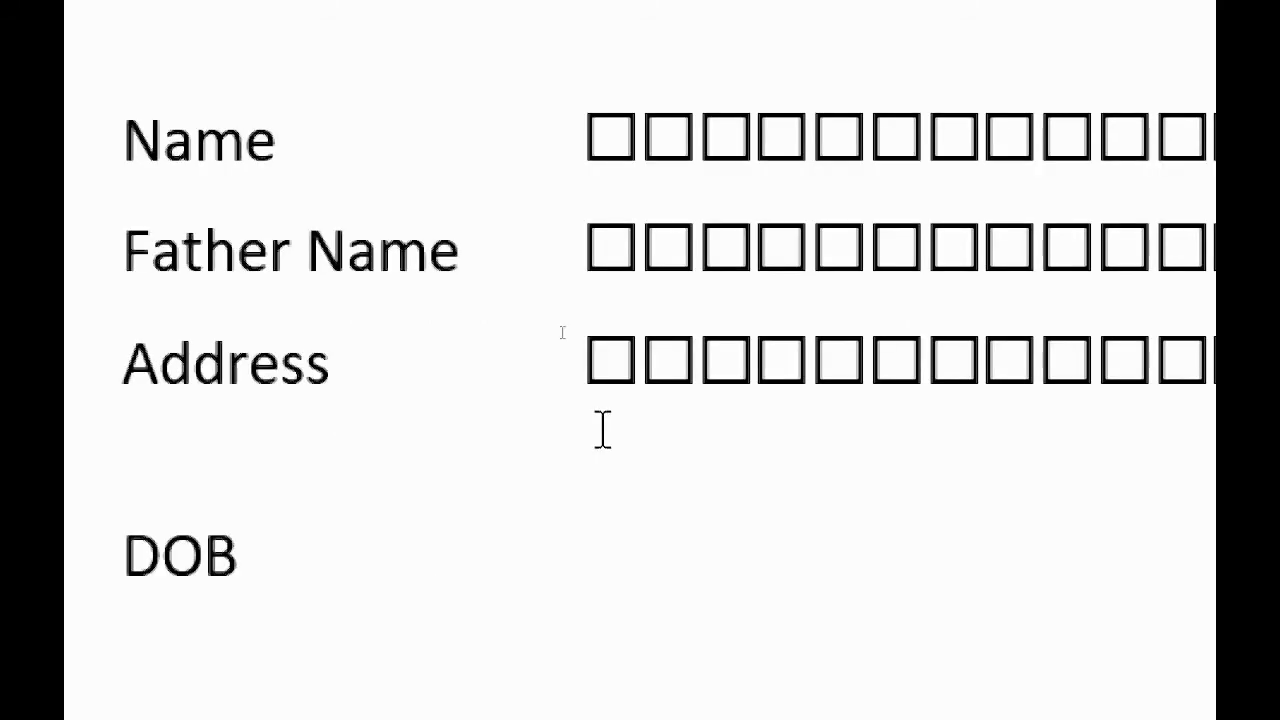
pyautogui.press('Return')
pyautogui.hotkey('ctrl', 'v')
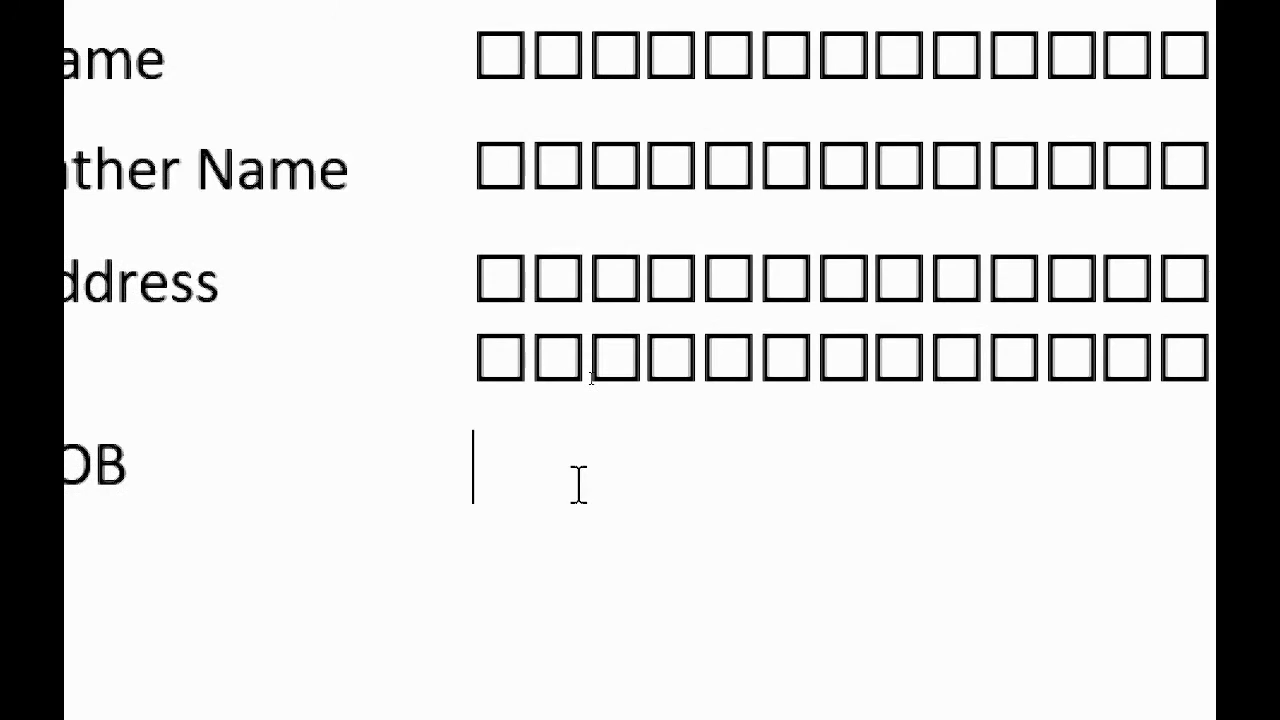
# Place three spaced pairs of boxes on the DOB line and label them DD, MM and YY underneath.
pyautogui.hotkey('ctrl', 'v')
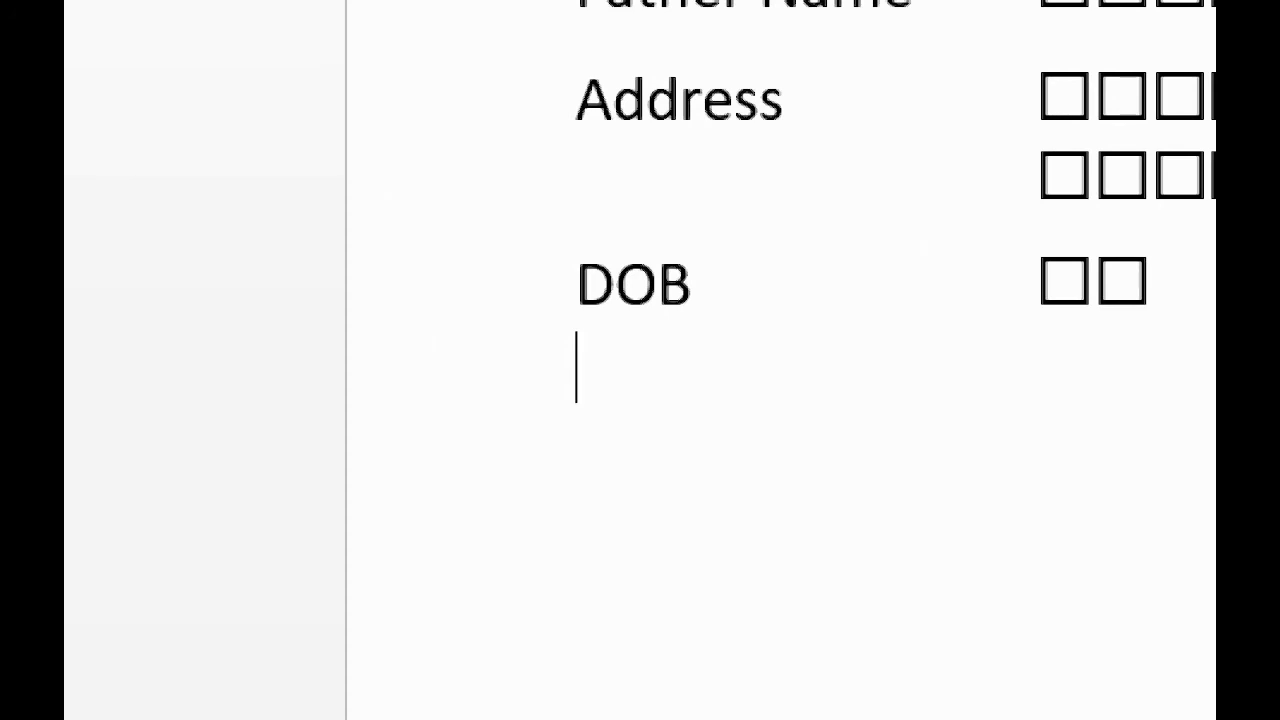
pyautogui.press('Tab')
pyautogui.press('Tab')
pyautogui.press('Tab')
pyautogui.press('Tab')
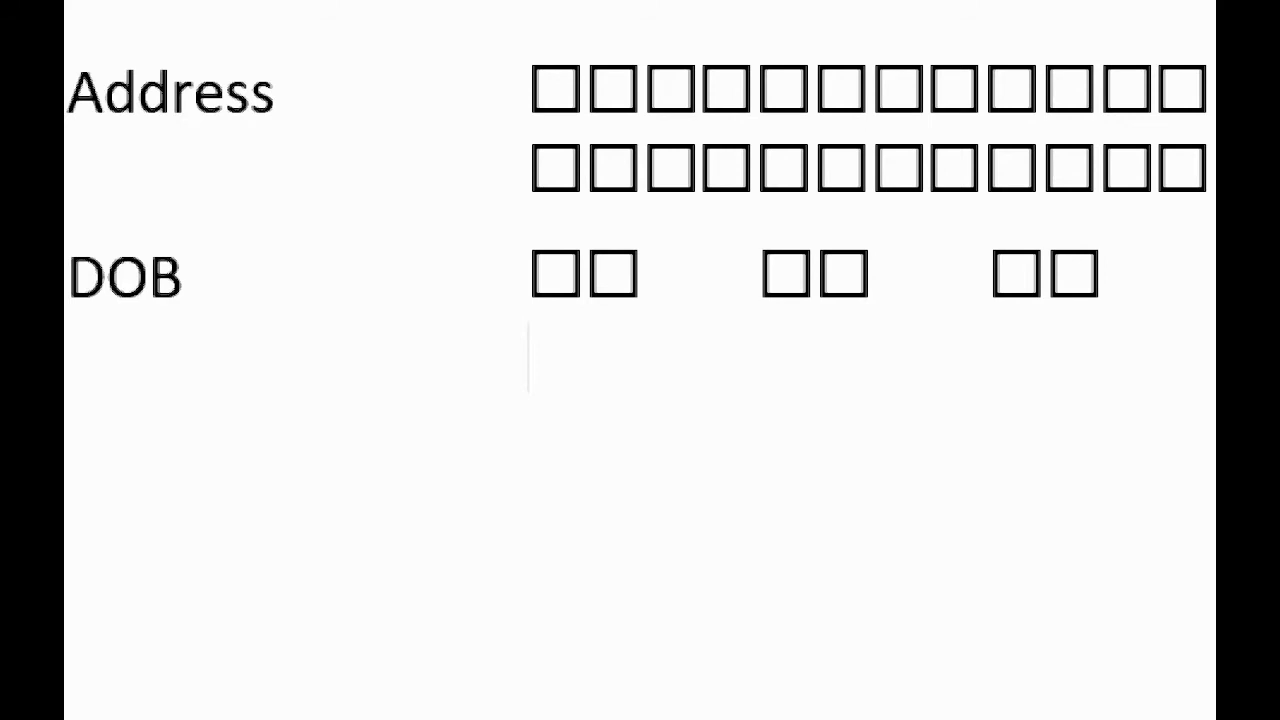
pyautogui.write('DD')
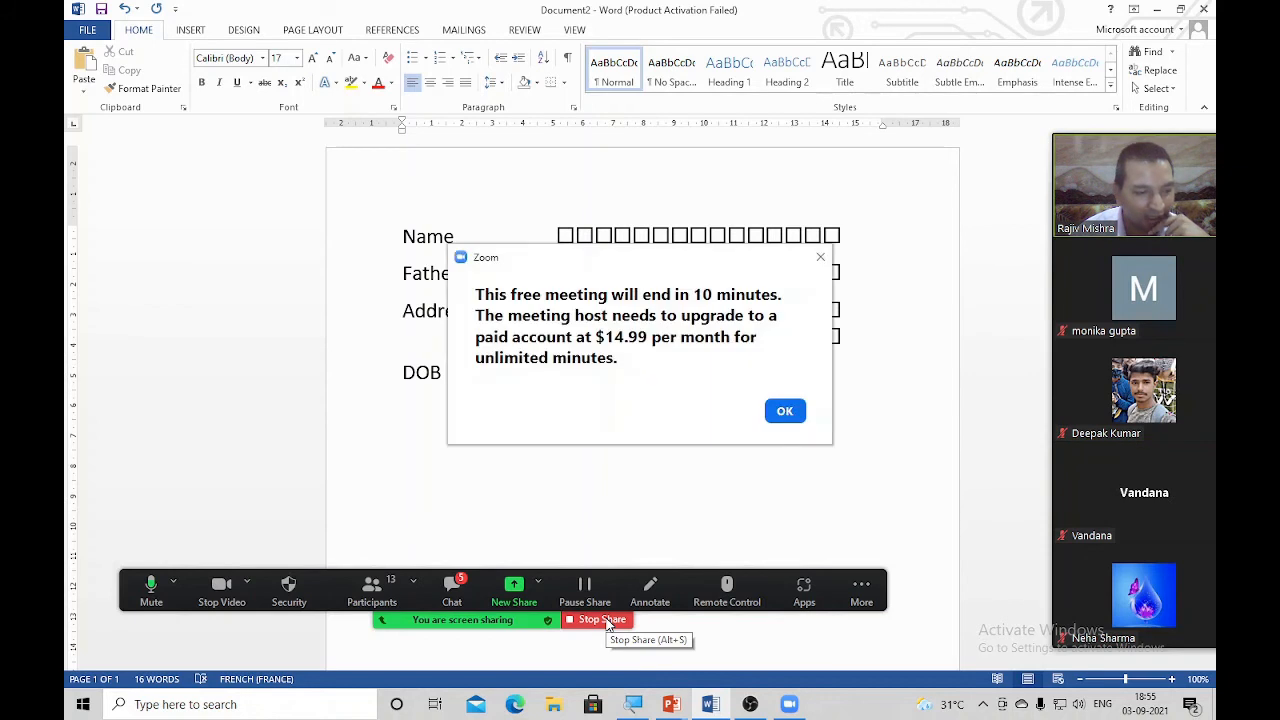
# Dismiss the Zoom meeting time notice and switch the screen share from the Word document to the PowerPoint slide show.
pyautogui.click(820, 258)
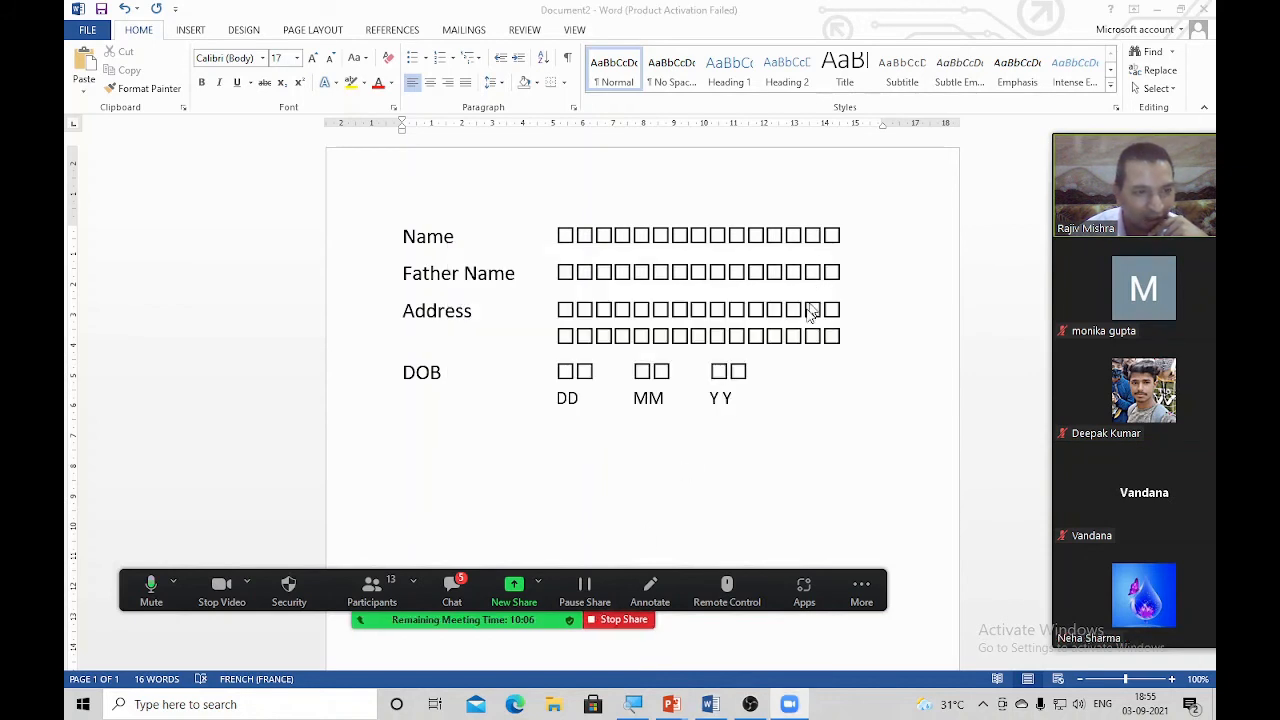
pyautogui.click(619, 622)
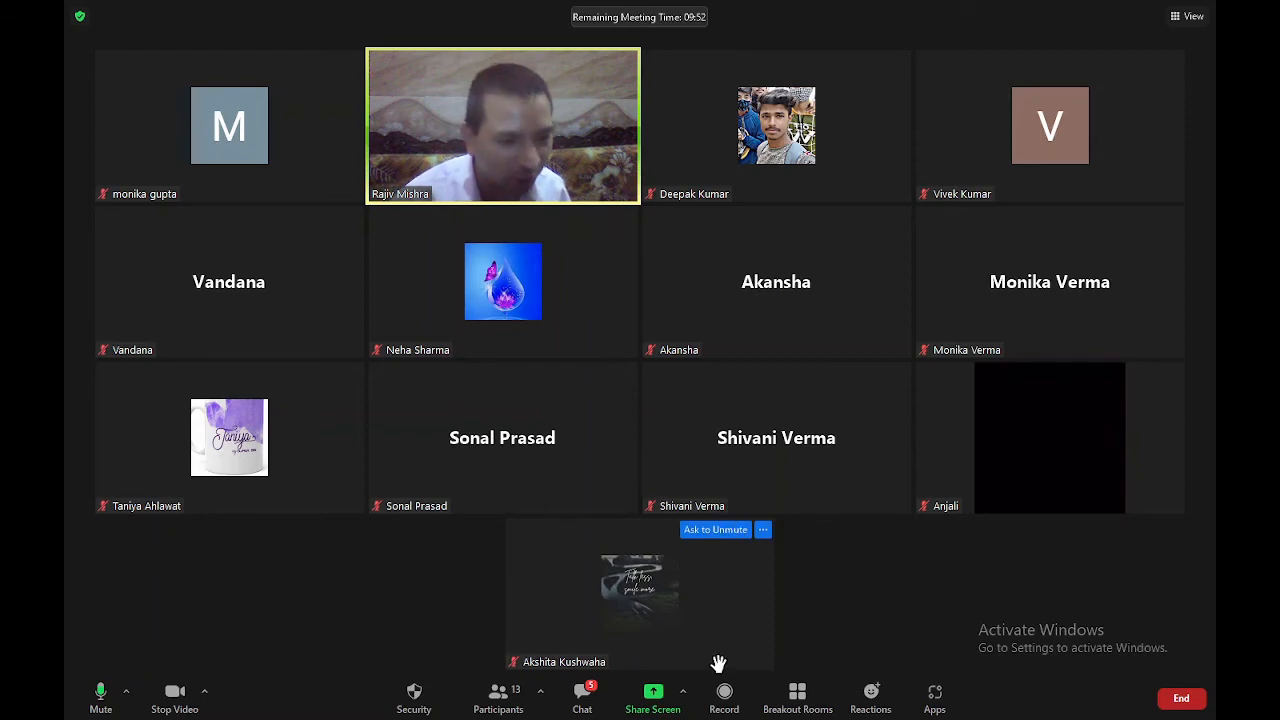
pyautogui.click(669, 700)
pyautogui.doubleClick(538, 376)
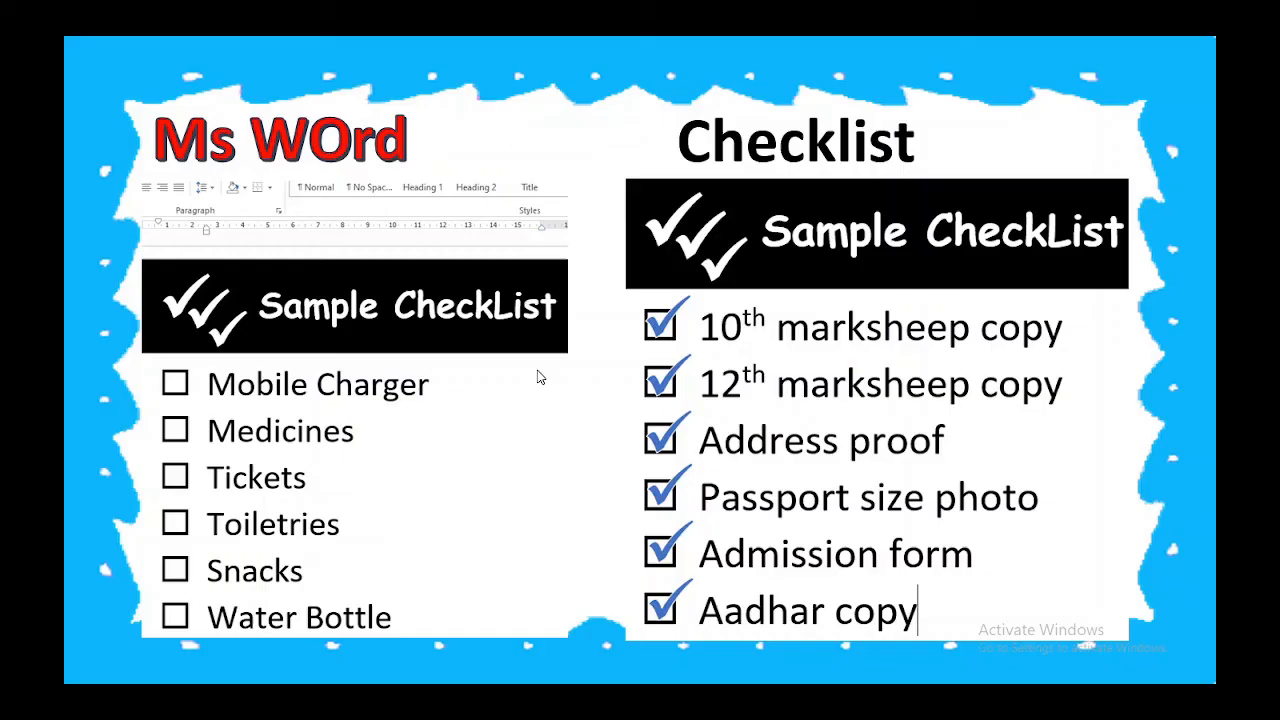
# Advance the slide show to the FORM slide and move the Zoom meeting controls clear of the sample application form.
pyautogui.press('Left')
pyautogui.press('Left')
pyautogui.press('Left')
pyautogui.press('Right')
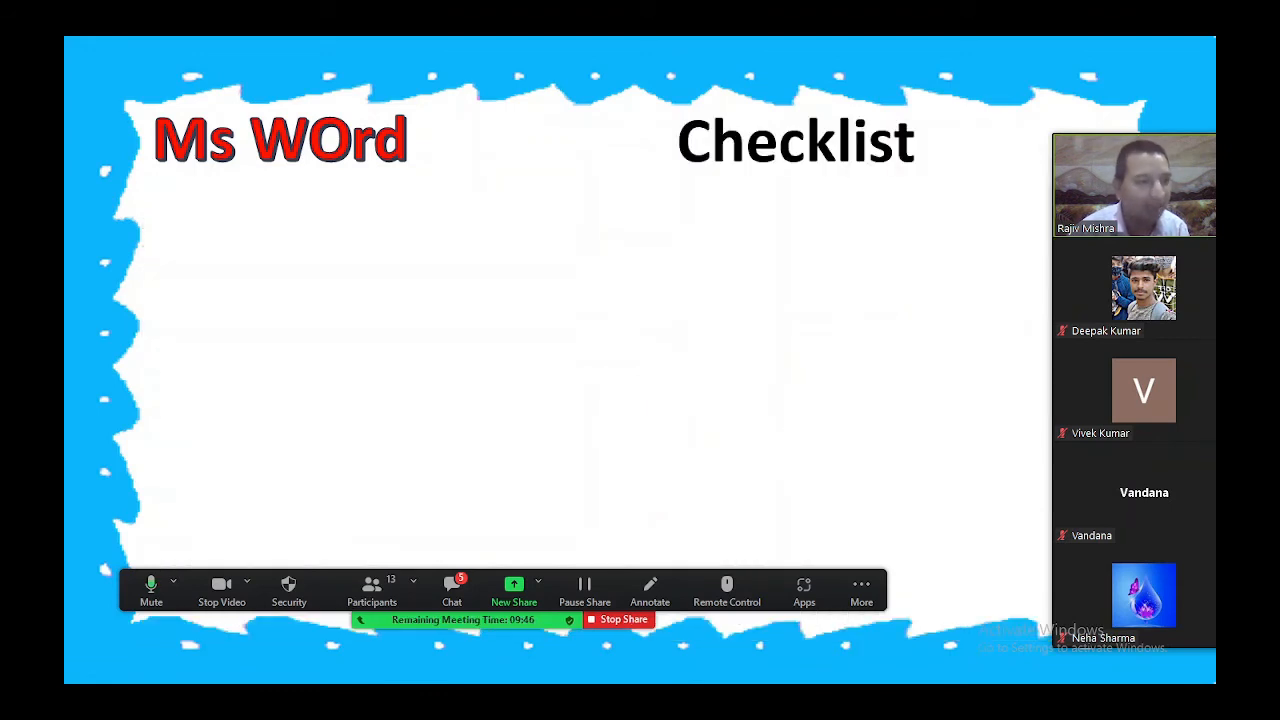
pyautogui.press('Right')
pyautogui.press('Right')
pyautogui.press('Right')
pyautogui.press('Right')
pyautogui.press('Right')
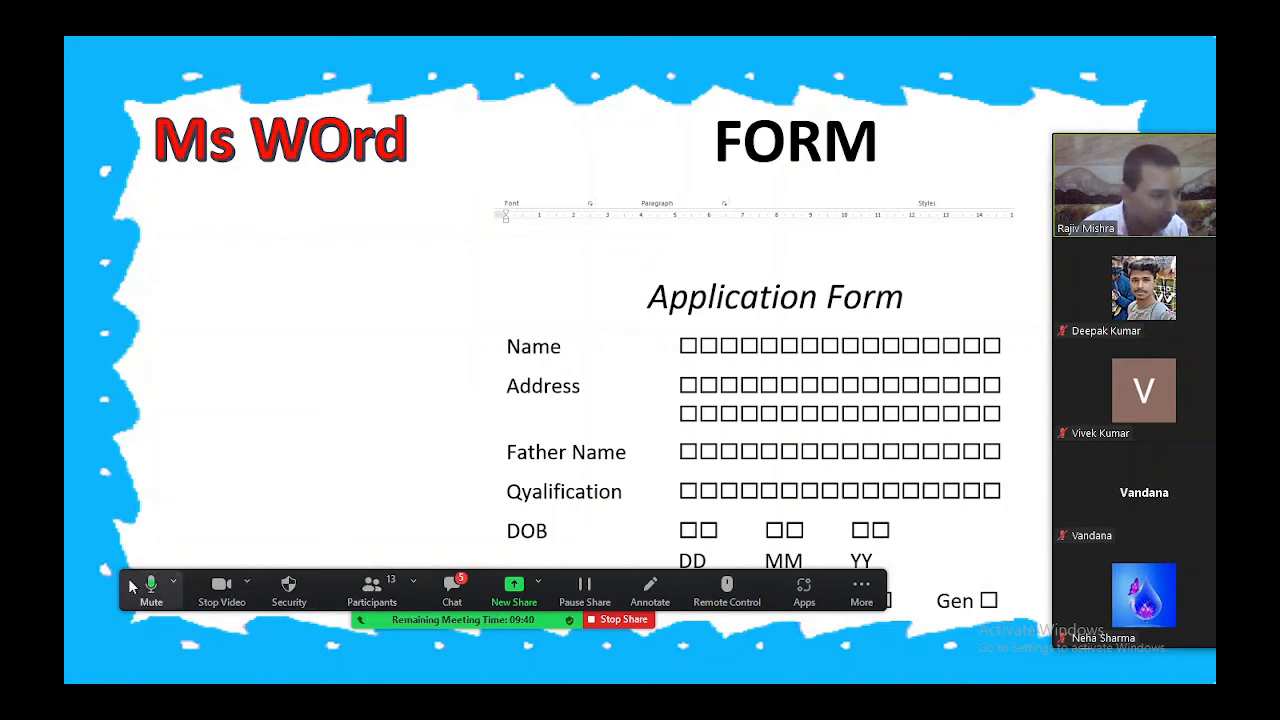
pyautogui.moveTo(130, 584); pyautogui.dragTo(131, 687)
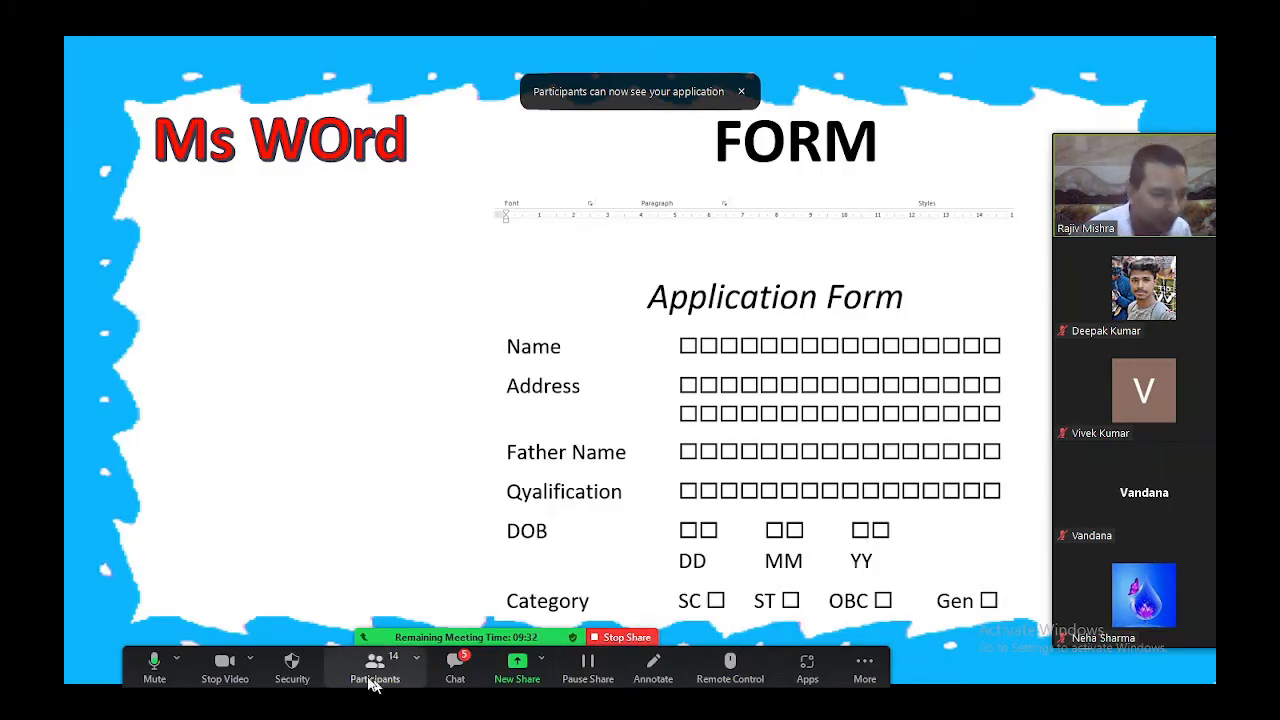
pyautogui.moveTo(135, 672); pyautogui.dragTo(248, 66)
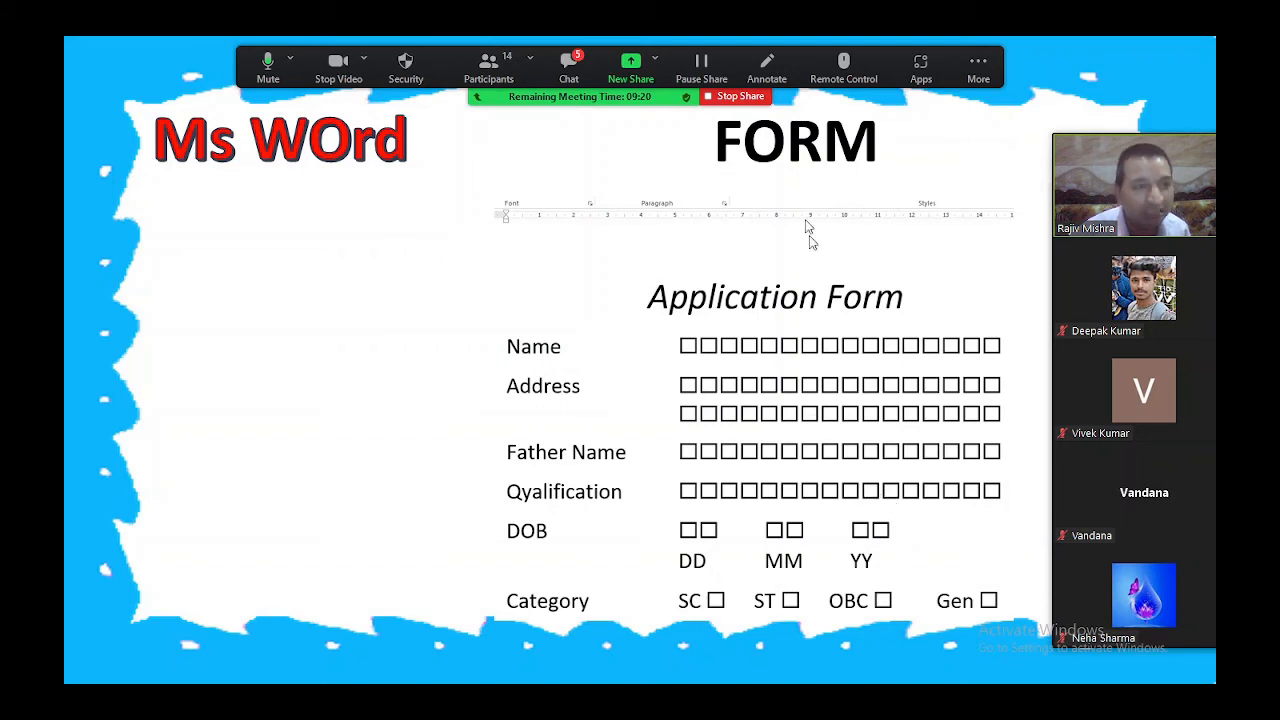
# Restart the screen share with the PowerPoint slide show and advance to the OMR slide showing ALT 155 and 108.
pyautogui.click(740, 98)
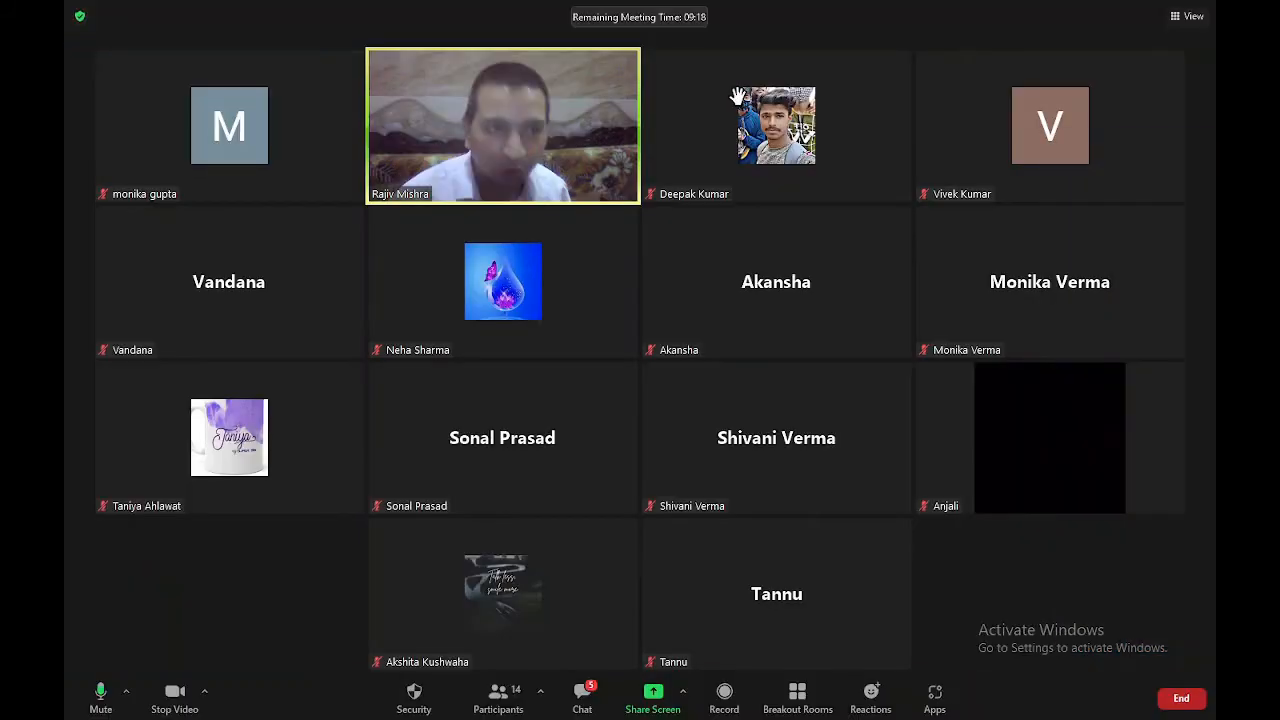
pyautogui.click(653, 700)
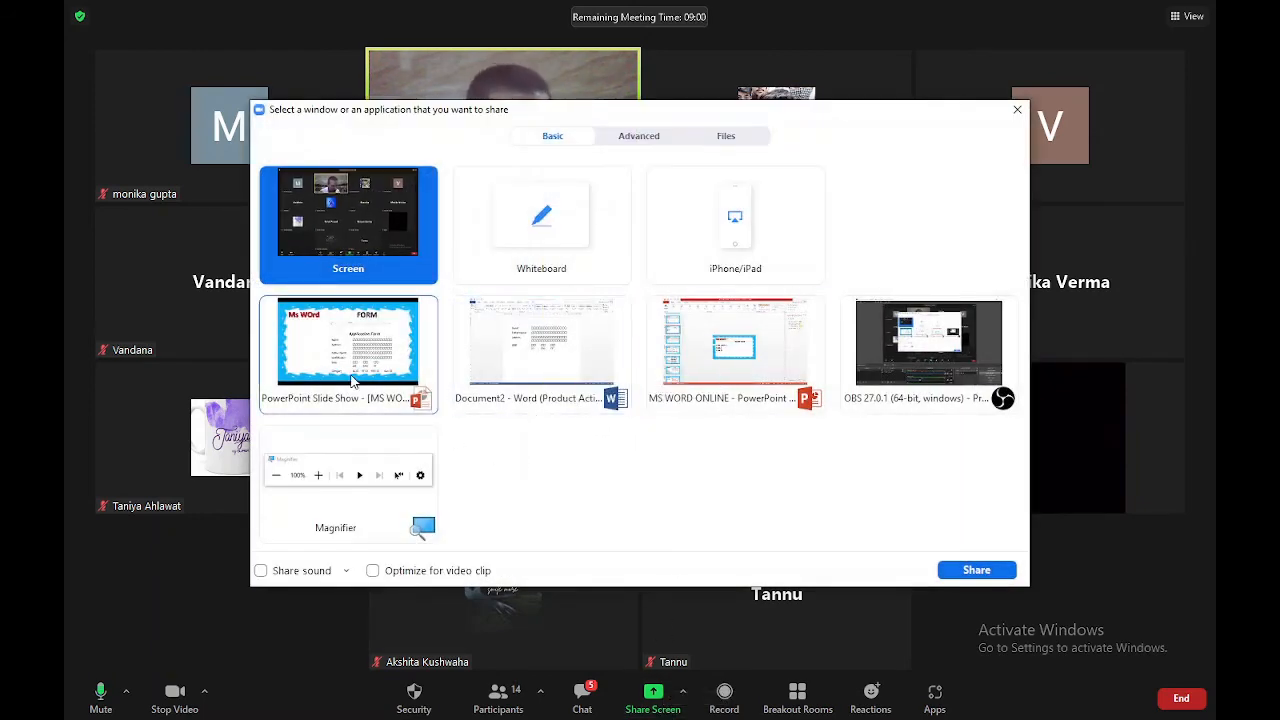
pyautogui.doubleClick(522, 345)
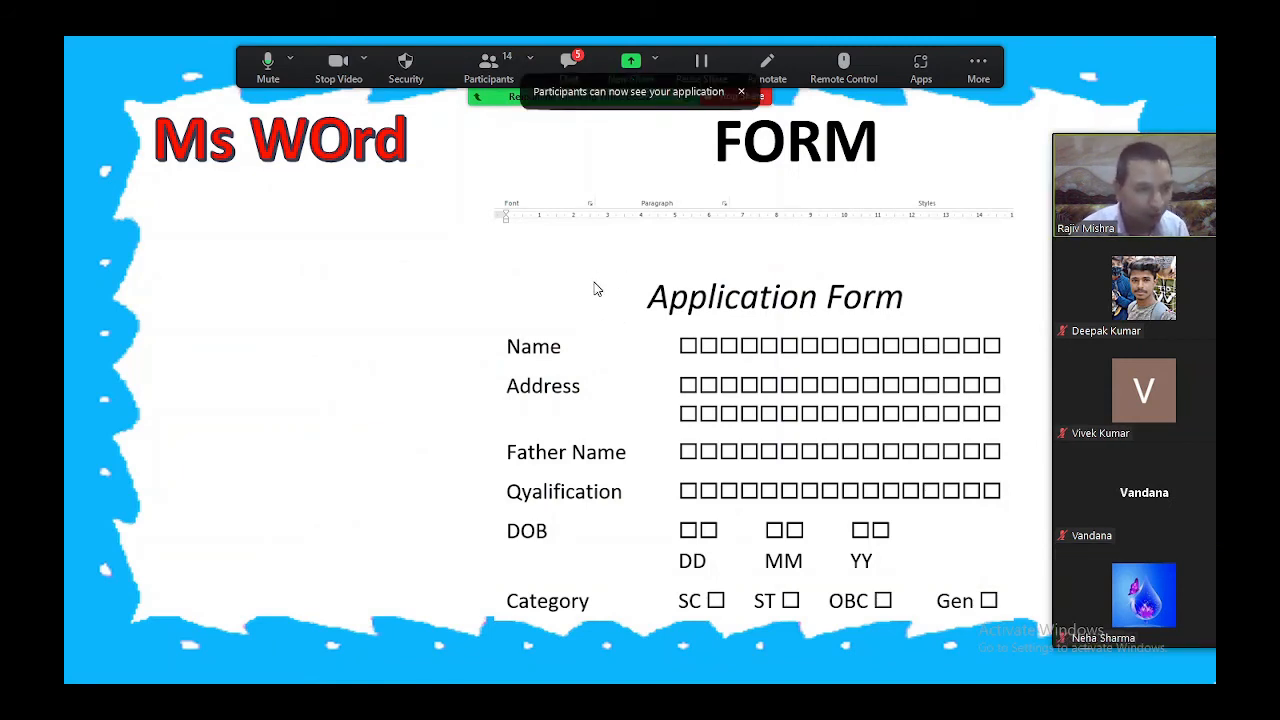
pyautogui.click(526, 275)
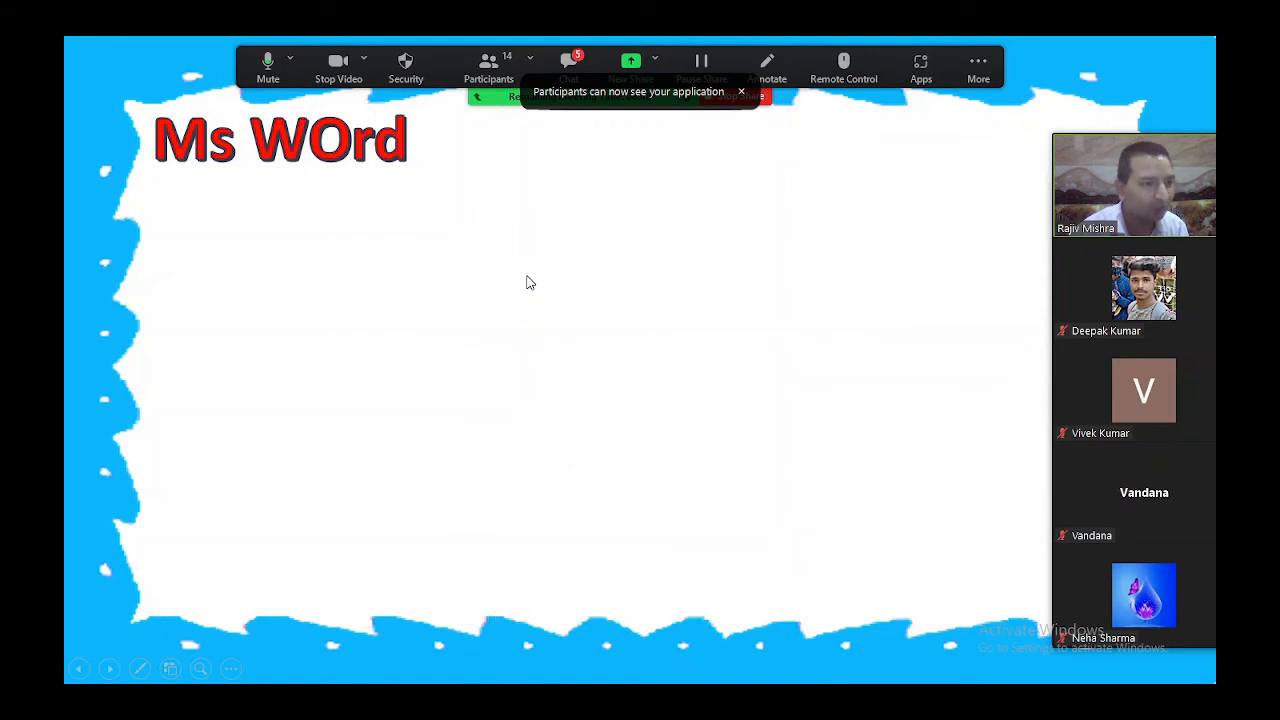
pyautogui.click(538, 287)
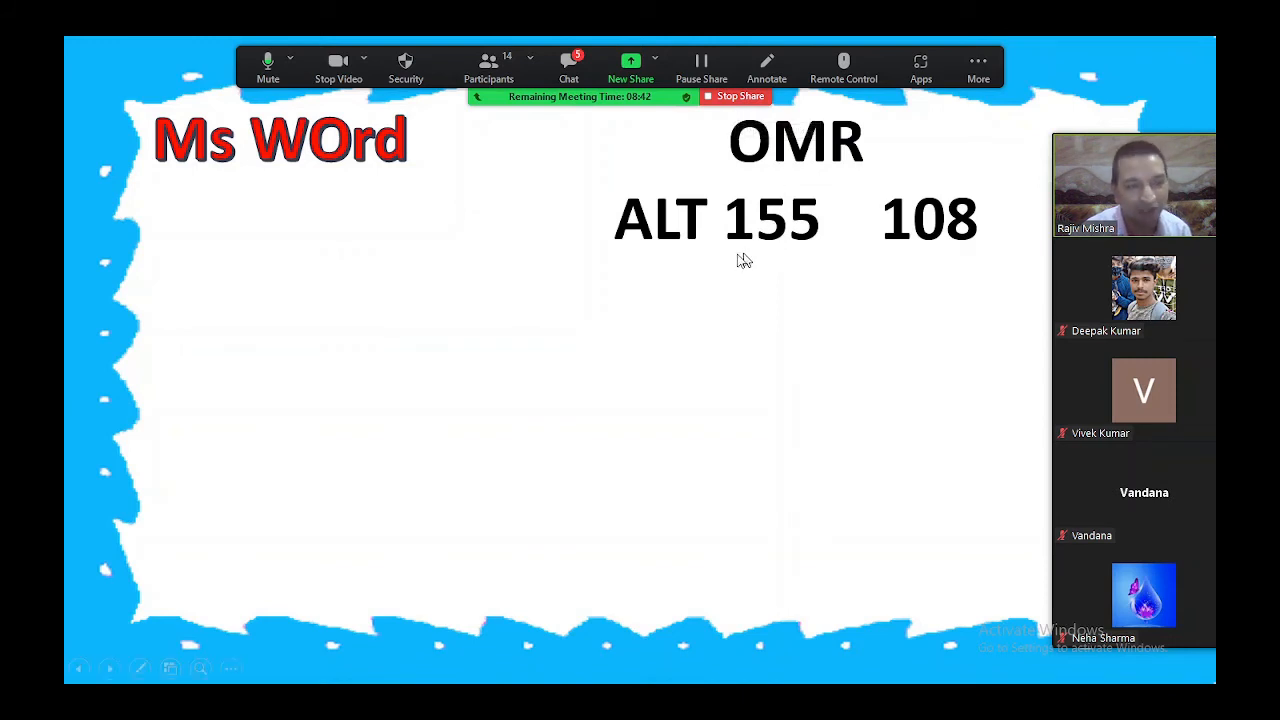
# Stop sharing the slide show and share the Word document Document2 in the Zoom meeting instead.
pyautogui.click(740, 96)
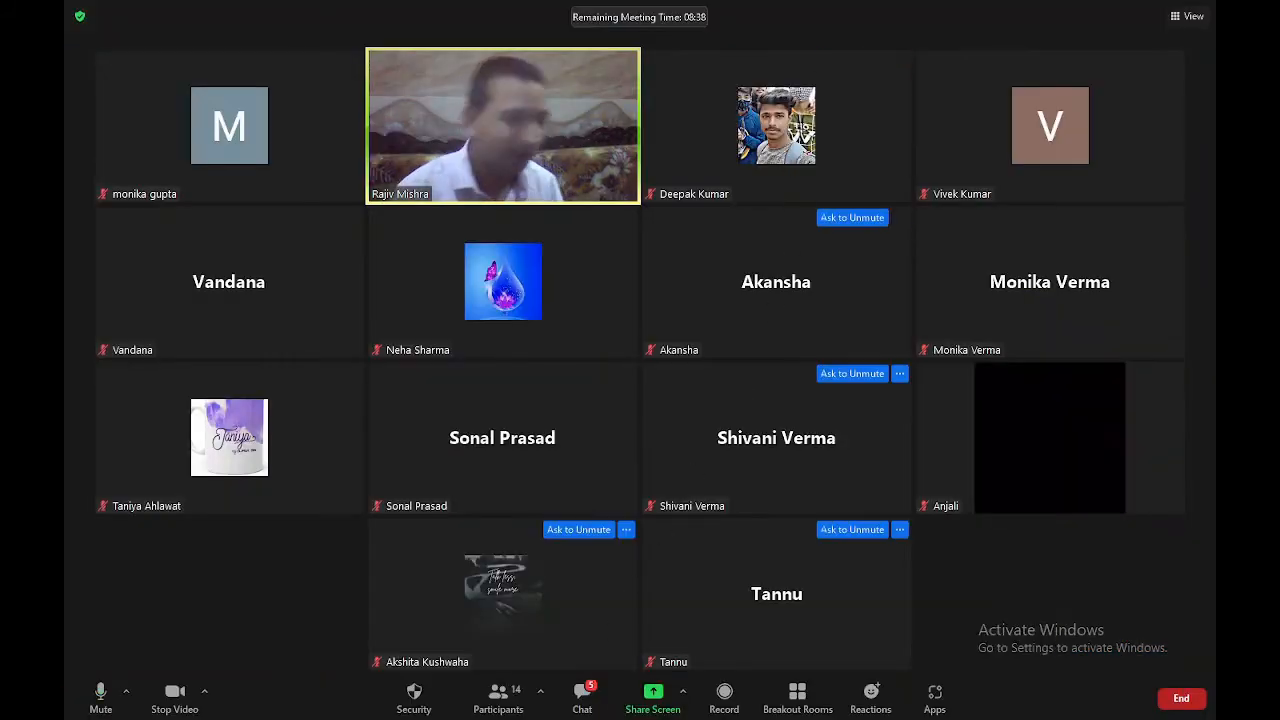
pyautogui.click(650, 698)
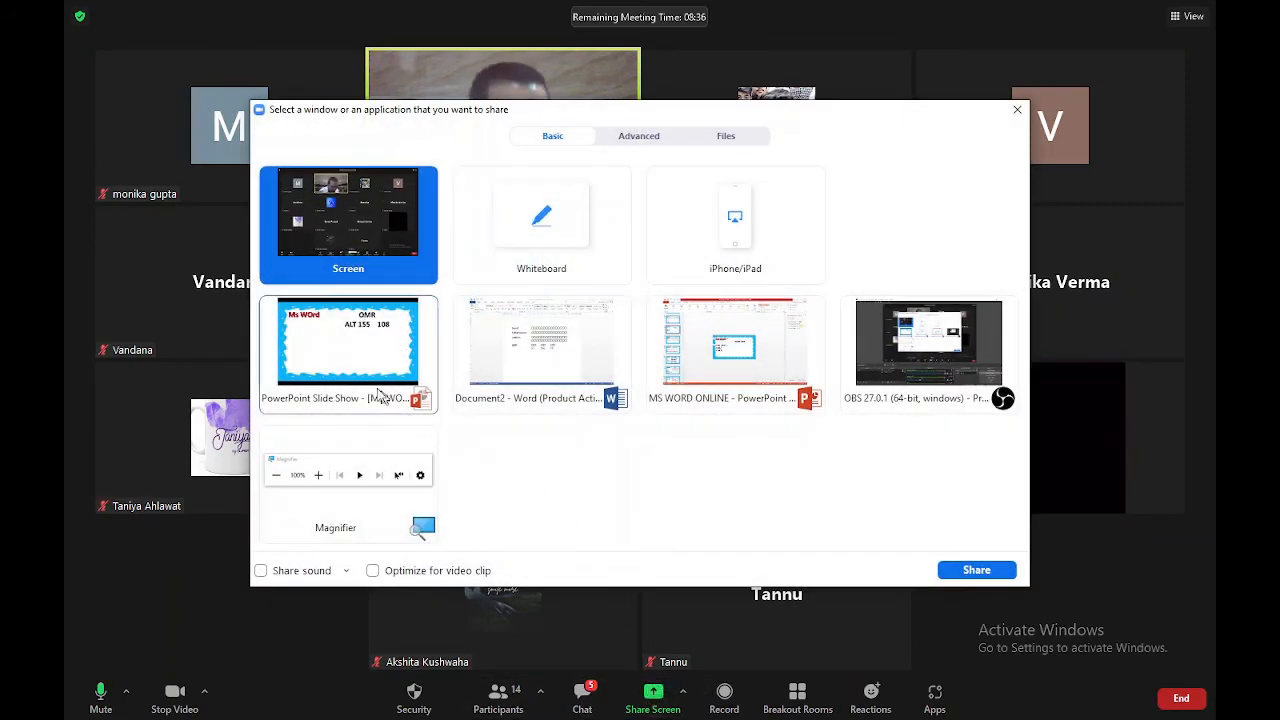
pyautogui.doubleClick(508, 363)
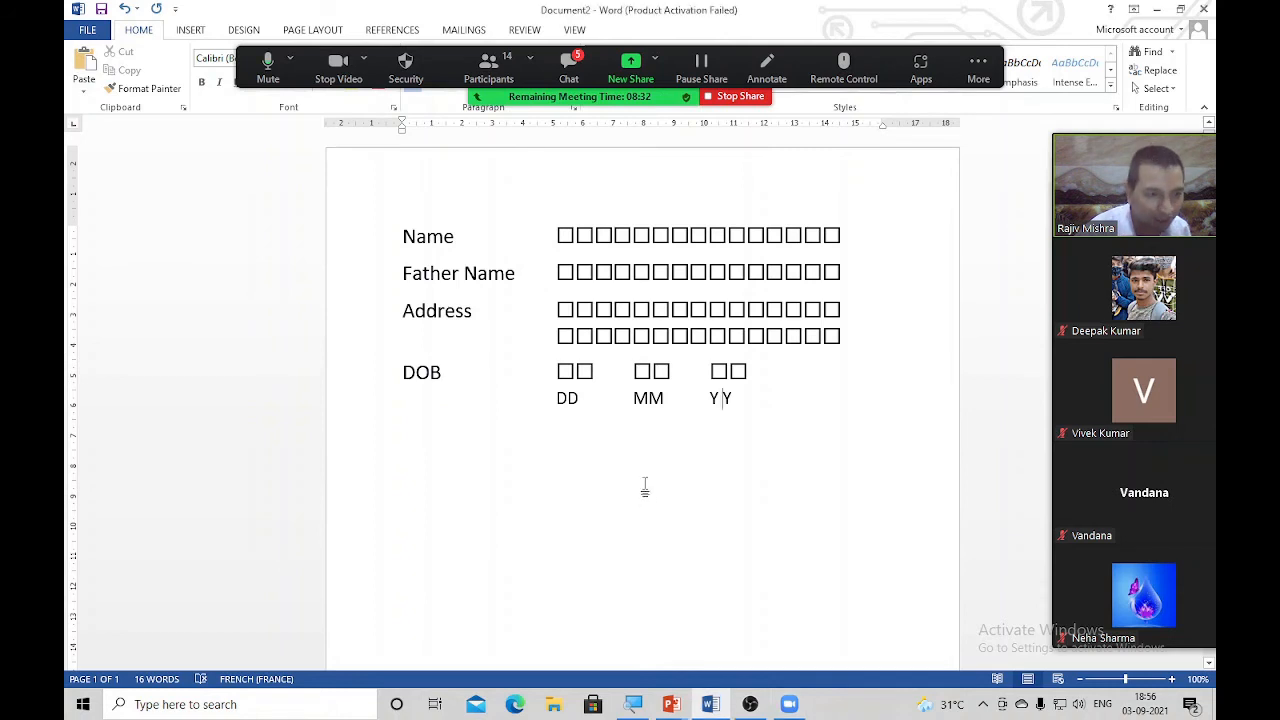
# Clear the whole document and enter a heading line of A, B, C and D separated by tabs.
pyautogui.hotkey('ctrl', 'a')
pyautogui.press('Delete')
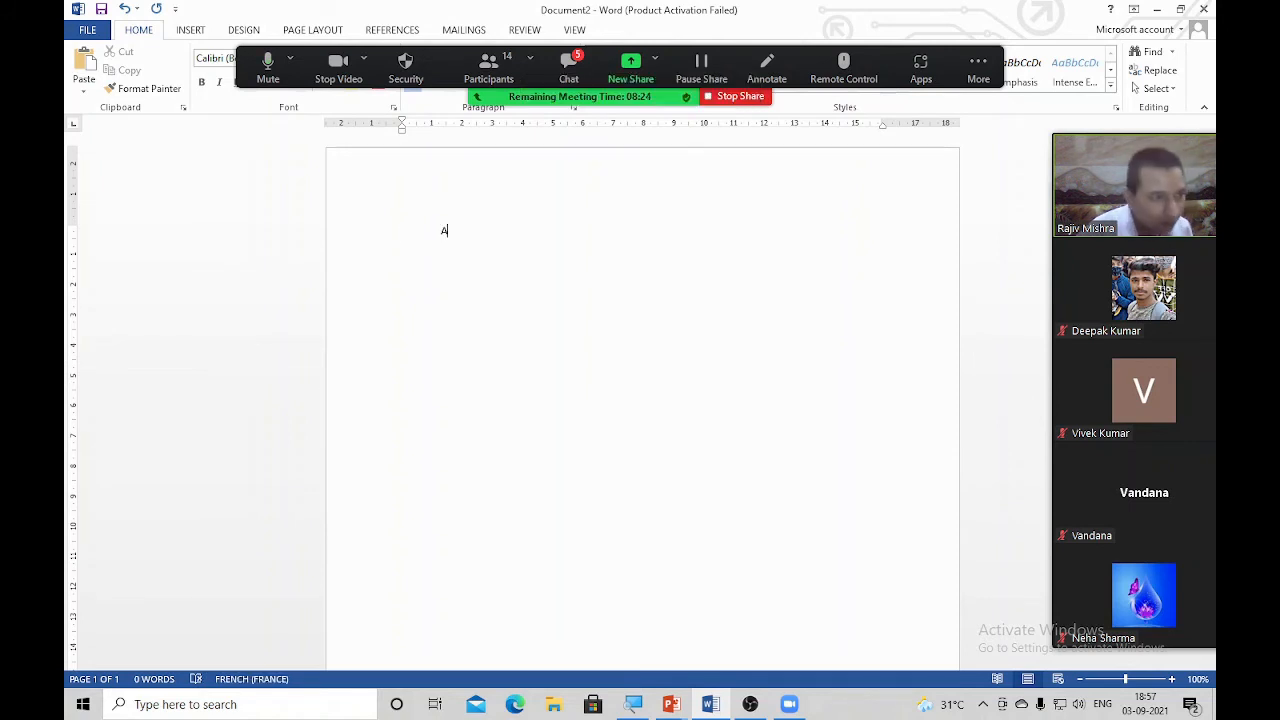
pyautogui.write('A')
pyautogui.press('Tab')
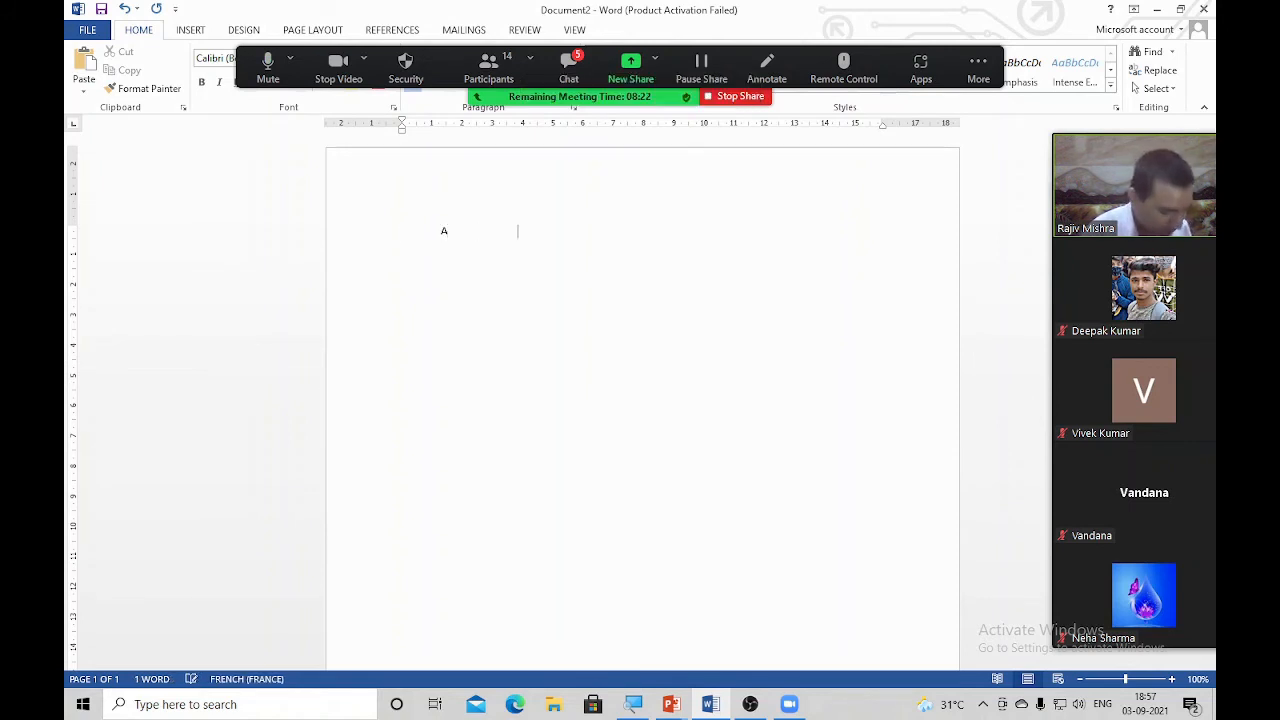
pyautogui.write('B')
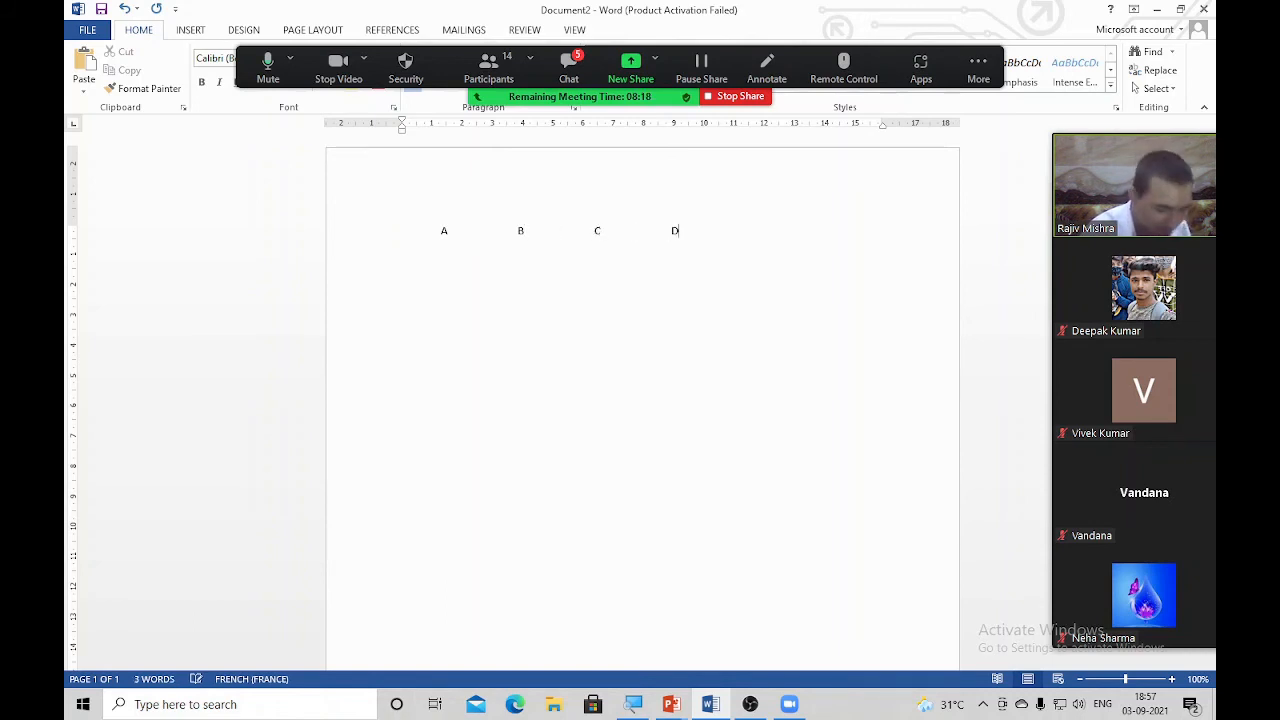
# Enlarge the A B C D heading line in repeated one-point increments until the letters are large.
pyautogui.hotkey('ctrl', 'a')
pyautogui.hotkey('ctrl', ']')
pyautogui.hotkey('ctrl', ']')
pyautogui.hotkey('ctrl', ']')
pyautogui.hotkey('ctrl', ']')
pyautogui.hotkey('ctrl', ']')
pyautogui.hotkey('ctrl', ']')
pyautogui.hotkey('ctrl', ']')
pyautogui.hotkey('ctrl', ']')
pyautogui.hotkey('ctrl', ']')
pyautogui.hotkey('ctrl', ']')
pyautogui.hotkey('ctrl', ']')
pyautogui.hotkey('ctrl', ']')
pyautogui.hotkey('ctrl', ']')
pyautogui.hotkey('ctrl', ']')
pyautogui.hotkey('ctrl', ']')
pyautogui.hotkey('ctrl', ']')
pyautogui.hotkey('ctrl', ']')
pyautogui.hotkey('ctrl', ']')
pyautogui.hotkey('ctrl', ']')
pyautogui.hotkey('ctrl', ']')
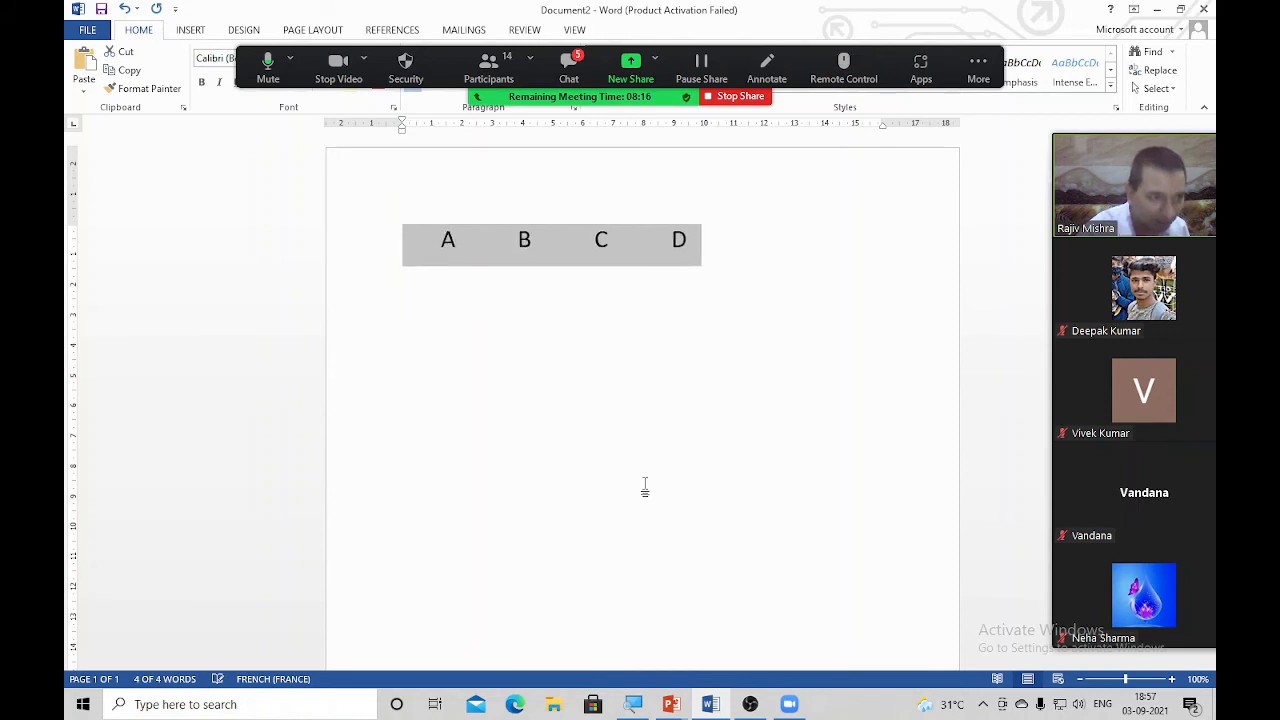
pyautogui.hotkey('ctrl', ']')
pyautogui.hotkey('ctrl', ']')
pyautogui.hotkey('ctrl', ']')
pyautogui.hotkey('ctrl', ']')
pyautogui.hotkey('ctrl', ']')
pyautogui.hotkey('ctrl', ']')
pyautogui.hotkey('ctrl', ']')
pyautogui.hotkey('ctrl', ']')
pyautogui.hotkey('ctrl', ']')
pyautogui.hotkey('ctrl', ']')
pyautogui.hotkey('ctrl', ']')
pyautogui.hotkey('ctrl', ']')
pyautogui.hotkey('ctrl', ']')
pyautogui.hotkey('ctrl', ']')
pyautogui.hotkey('ctrl', ']')
pyautogui.press('Right')
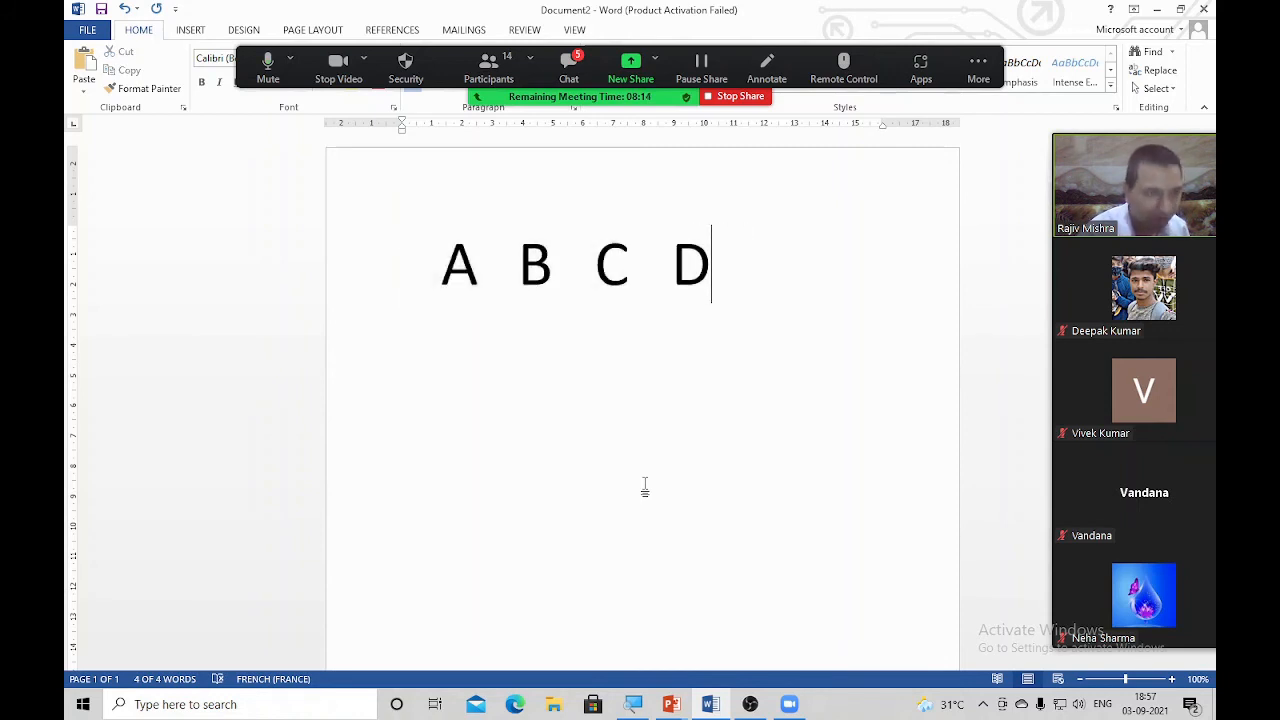
# Start a new line below the headings with the question number 1, without a leading tab.
pyautogui.press('Return')
pyautogui.press('Tab')
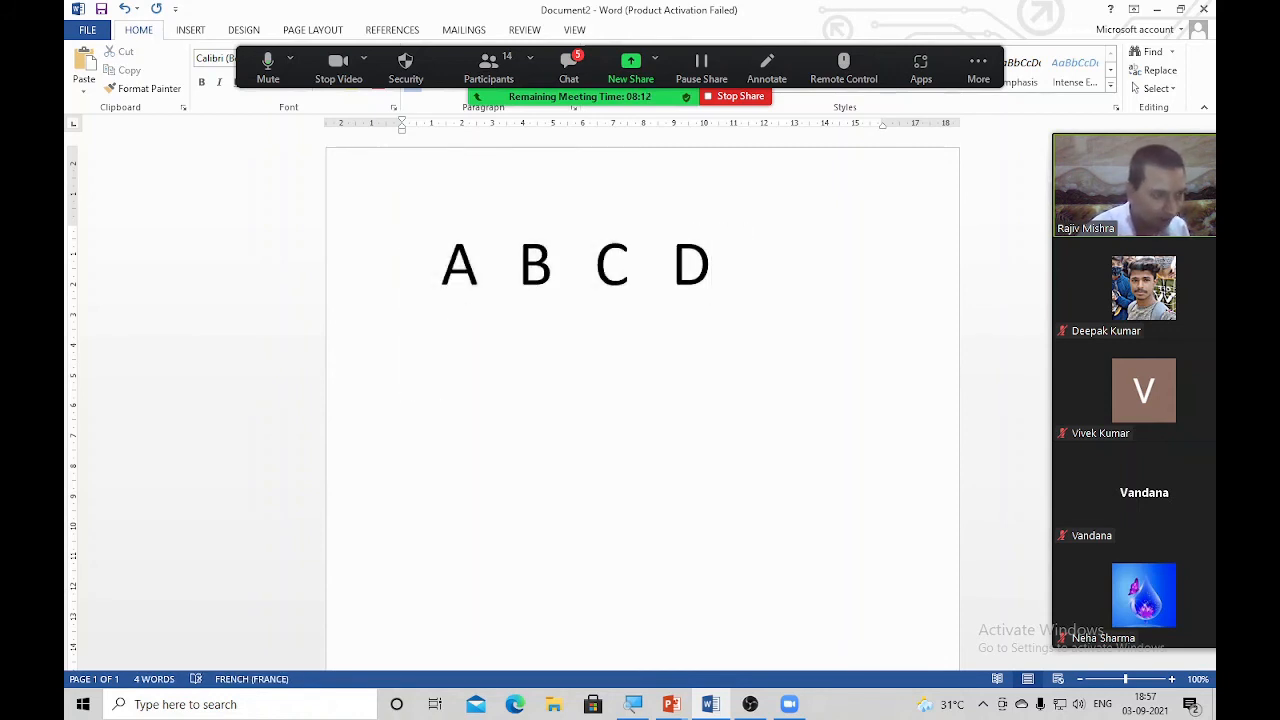
pyautogui.press('BackSpace')
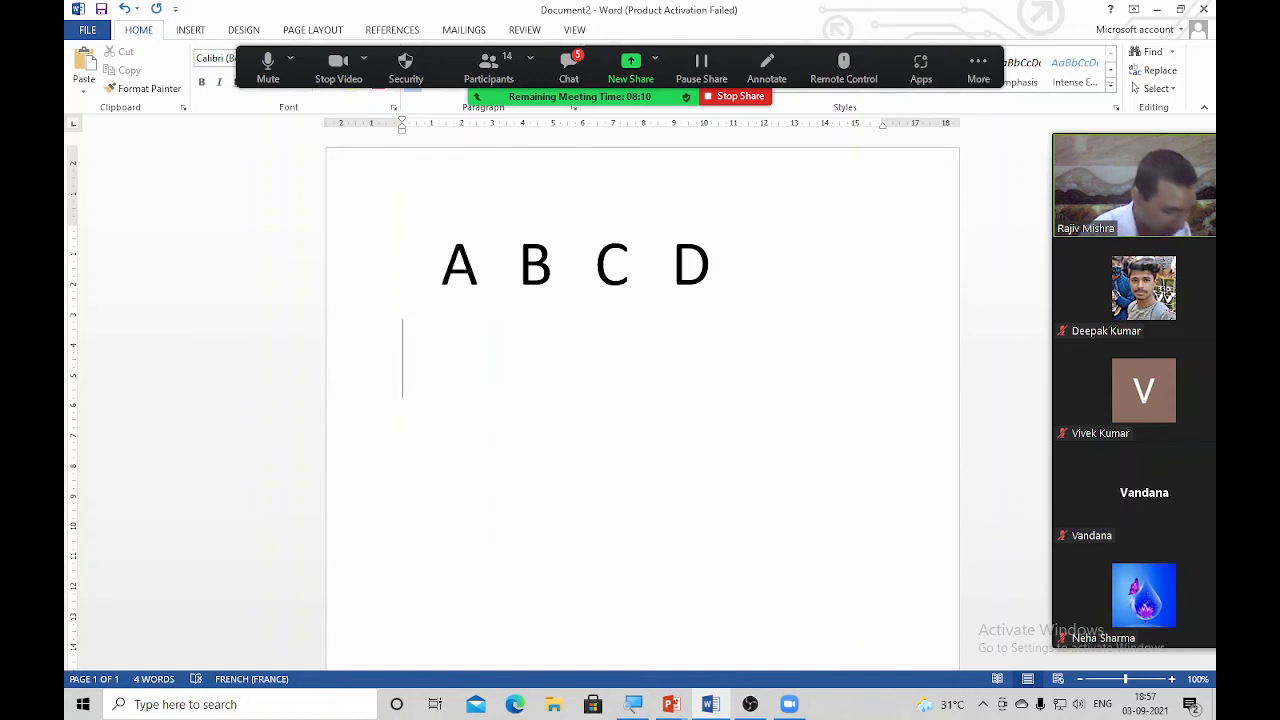
pyautogui.write('1')
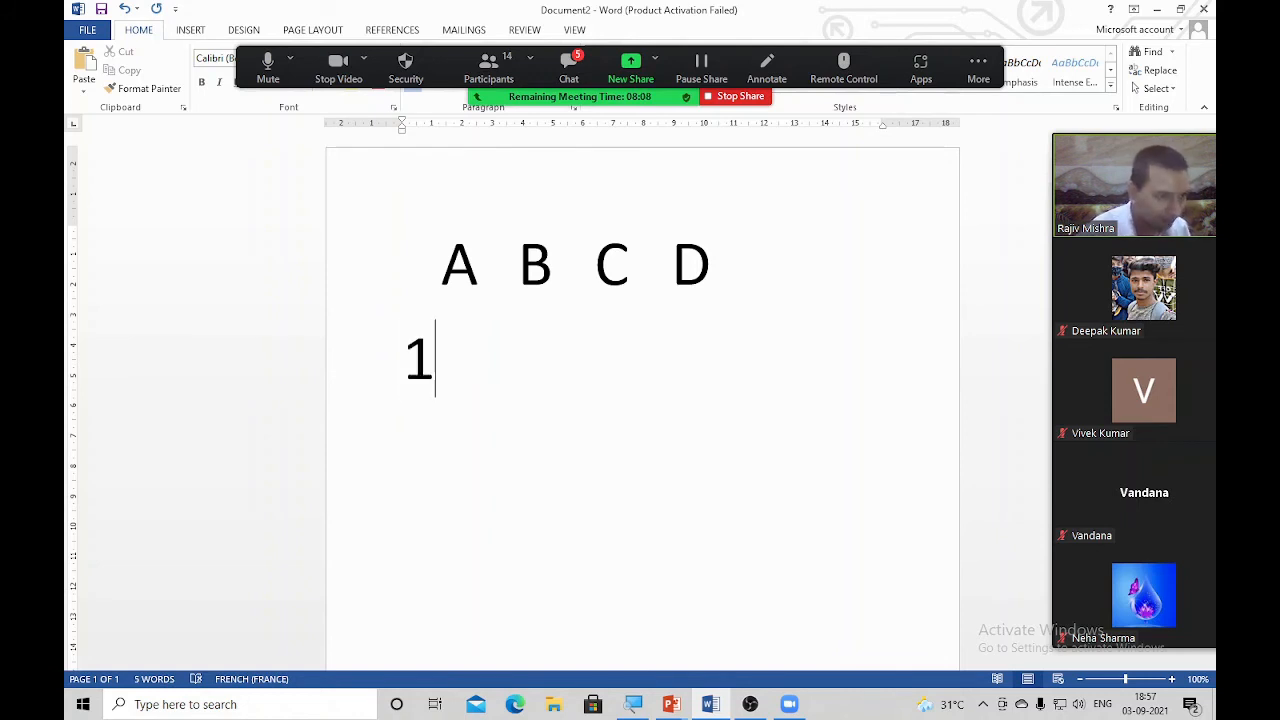
# Reduce all the text to 52 pt and place the cursor after the number 1.
pyautogui.hotkey('ctrl', 'a')
pyautogui.hotkey('ctrl', '[')
pyautogui.hotkey('ctrl', '[')
pyautogui.hotkey('ctrl', '[')
pyautogui.hotkey('ctrl', '[')
pyautogui.hotkey('ctrl', '[')
pyautogui.hotkey('ctrl', '[')
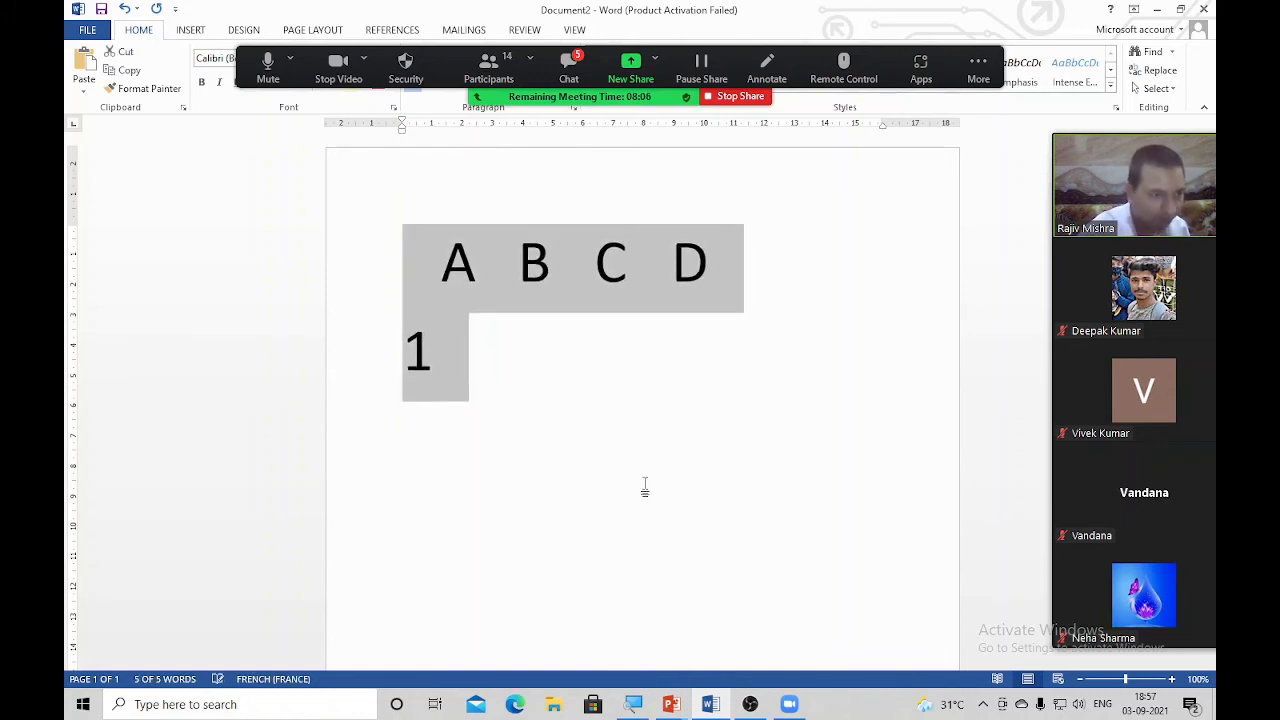
pyautogui.click(645, 487)
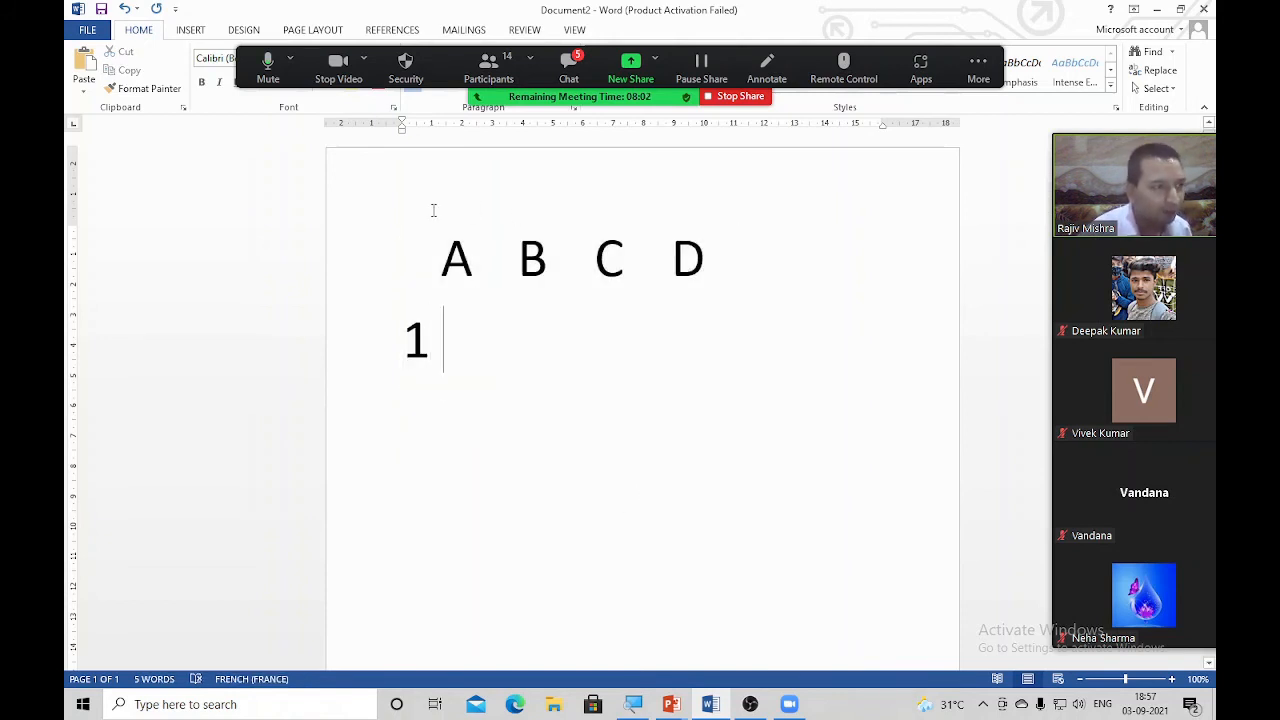
# Move the Zoom meeting controls off the Font group and set the font after the number 1 to Wingdings.
pyautogui.moveTo(257, 77); pyautogui.dragTo(77, 655)
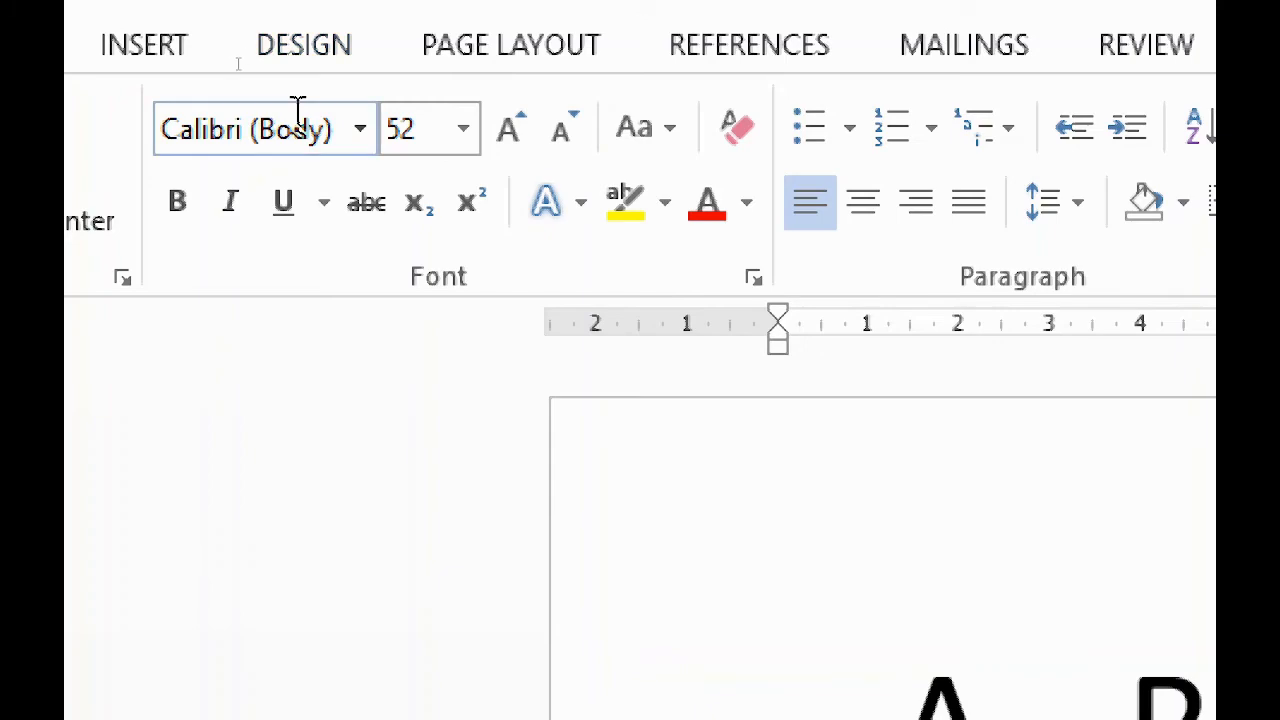
pyautogui.click(293, 128)
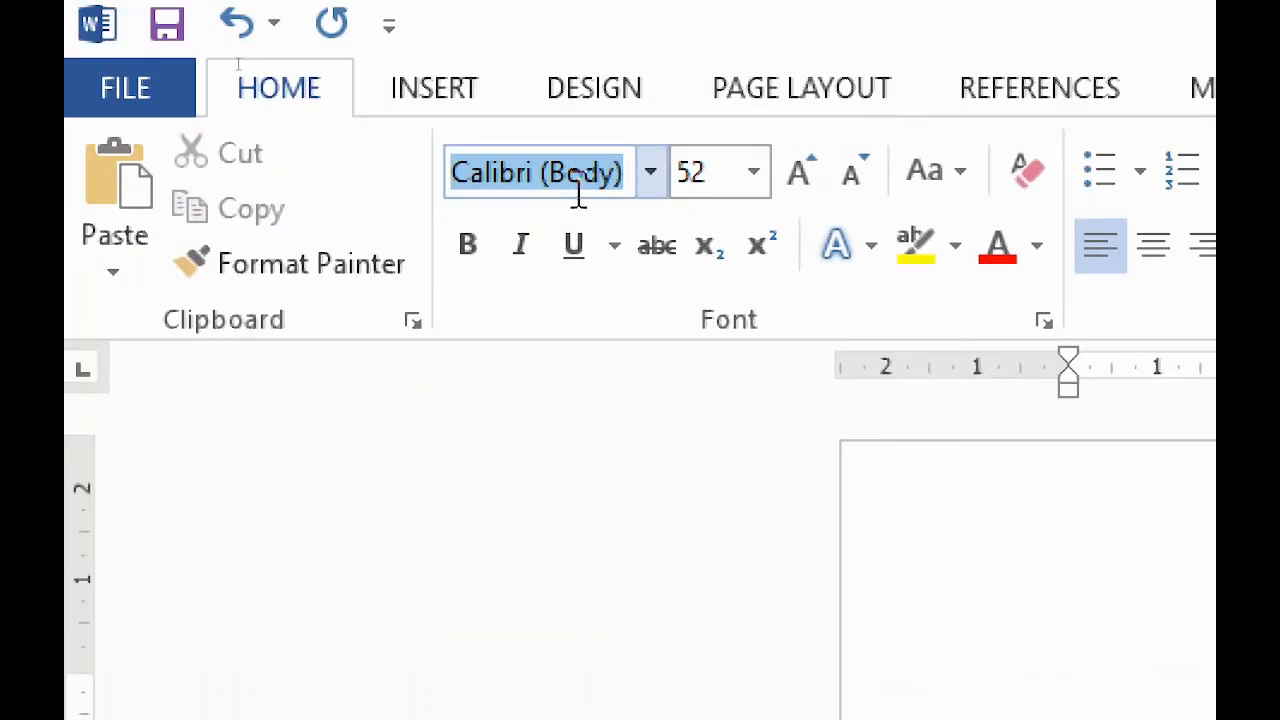
pyautogui.write('Wingdings')
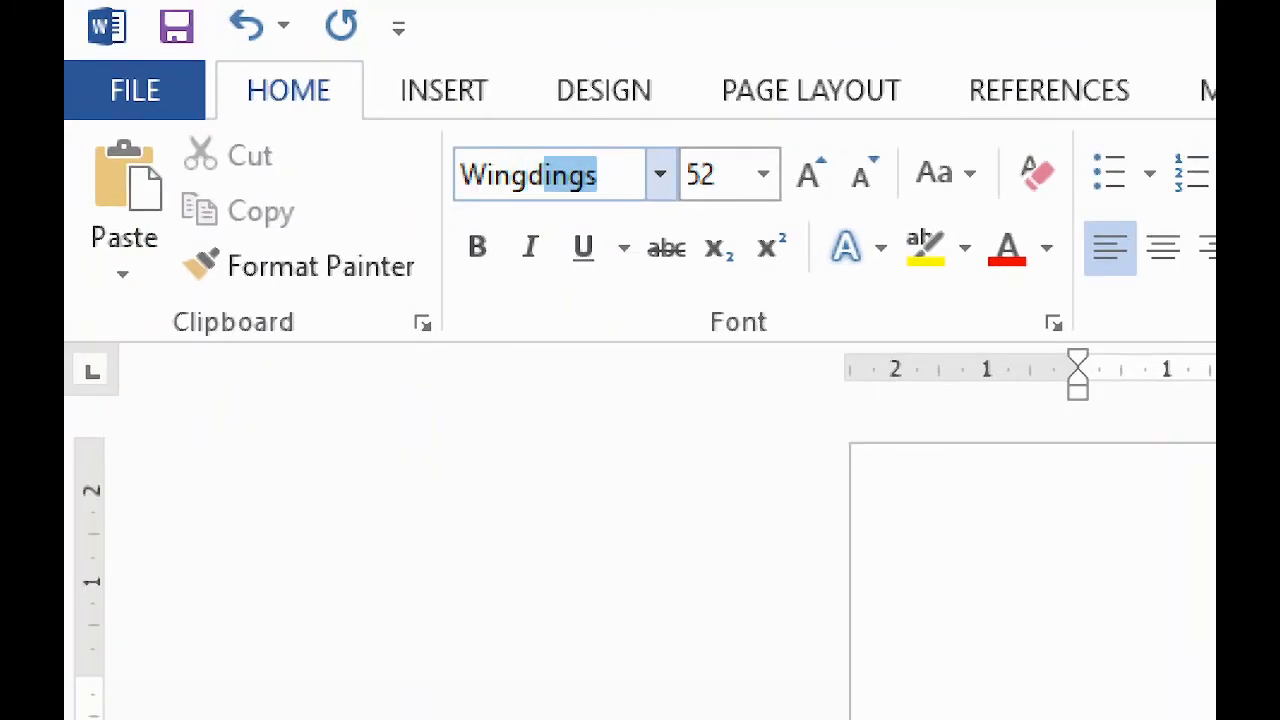
pyautogui.press('Return')
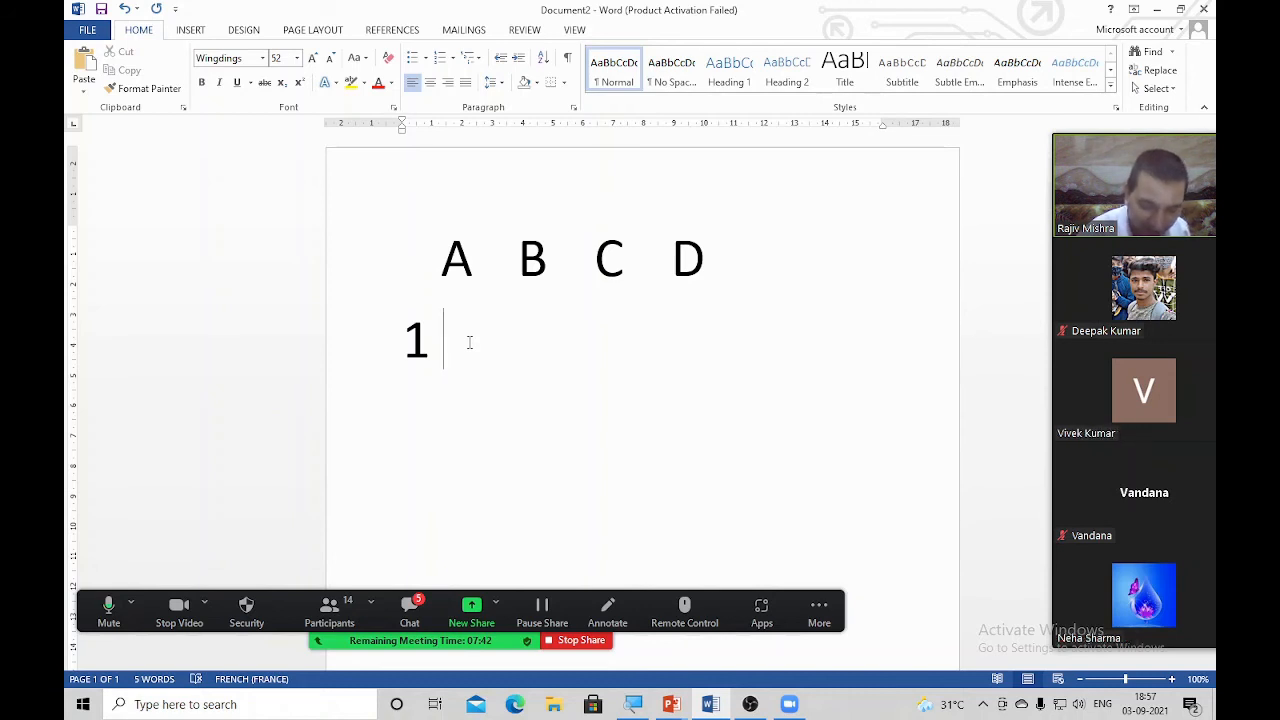
# Place four tab-spaced Wingdings ring symbols, character code 155, beneath A, B, C and D on line 1.
pyautogui.write('n')
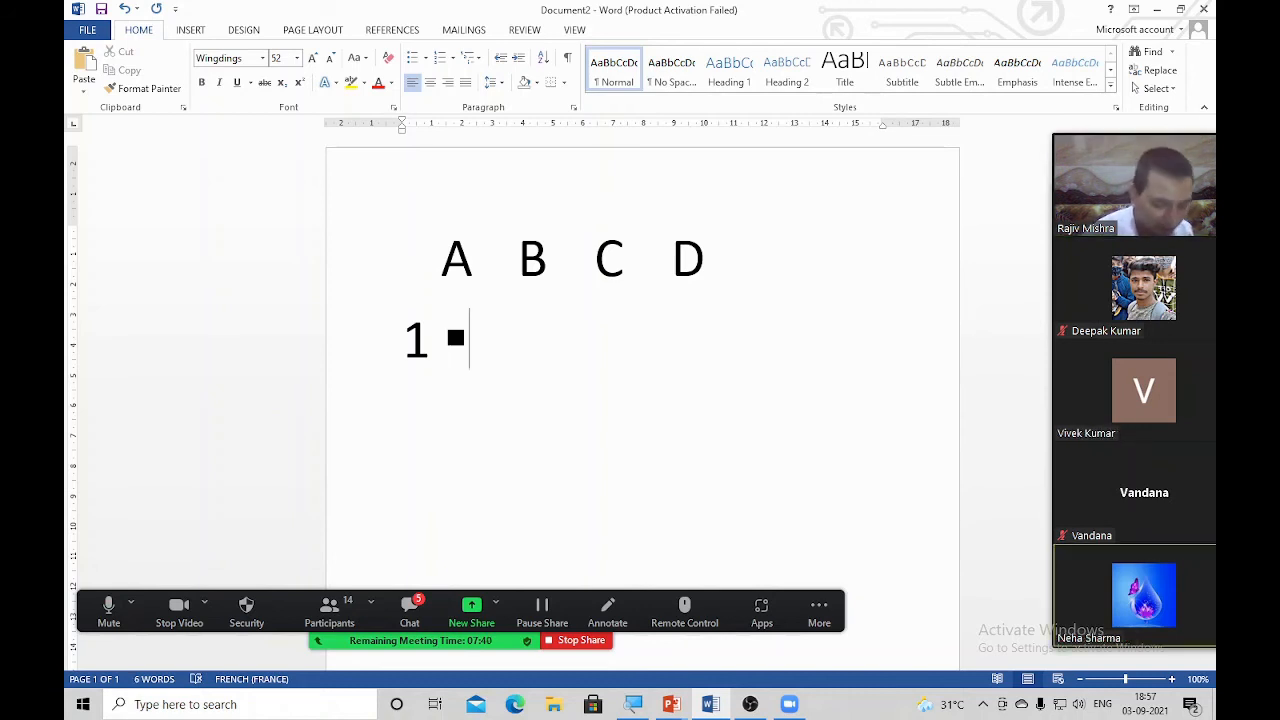
pyautogui.press('BackSpace')
pyautogui.write('m')
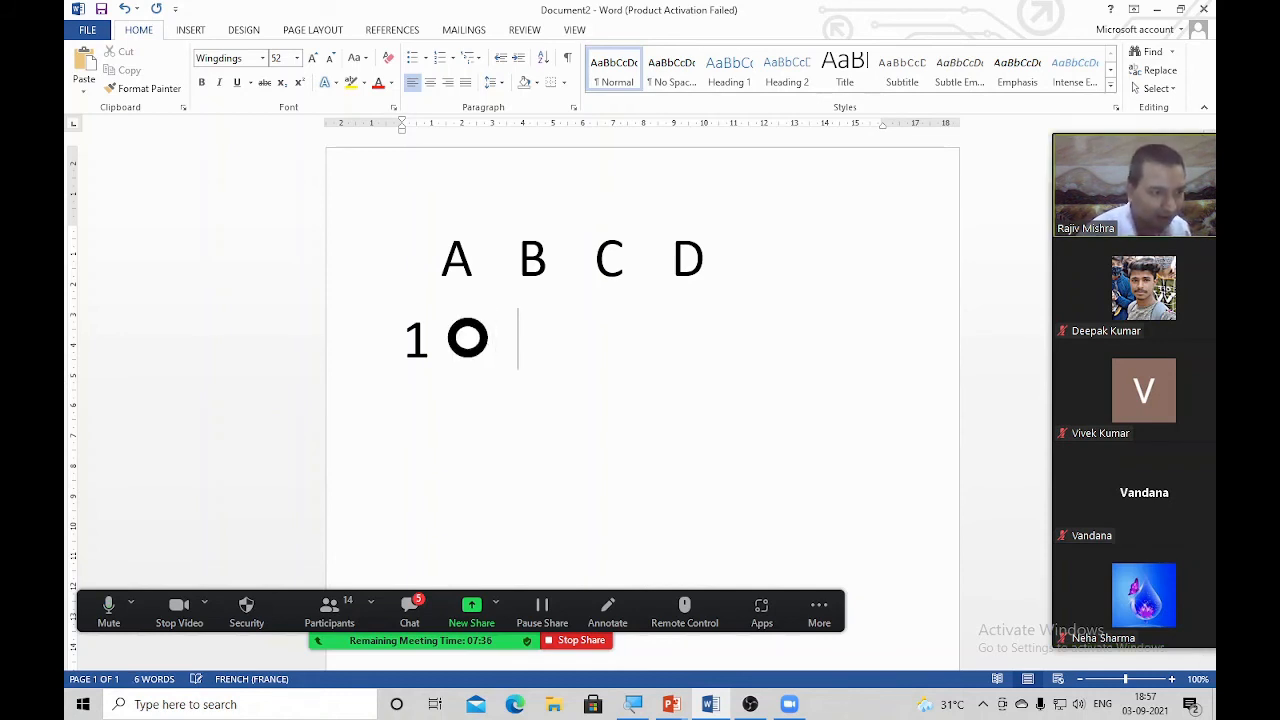
pyautogui.write(' m')
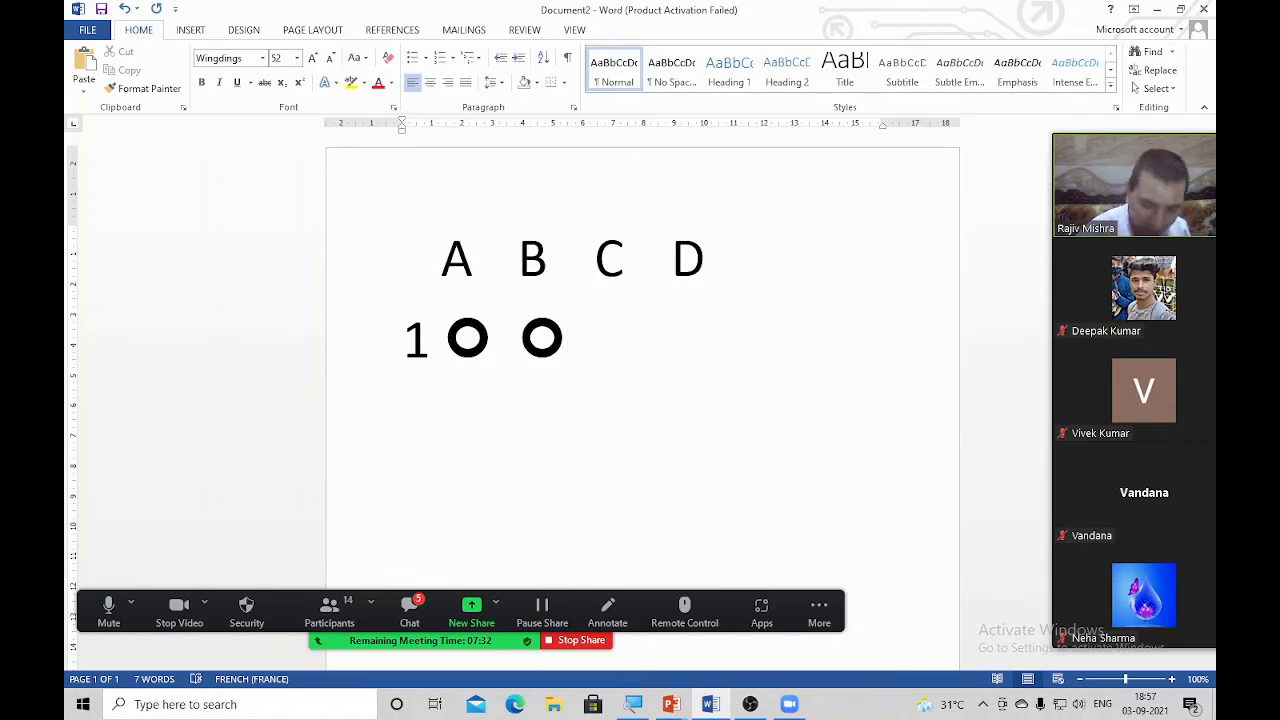
pyautogui.write(' m ')
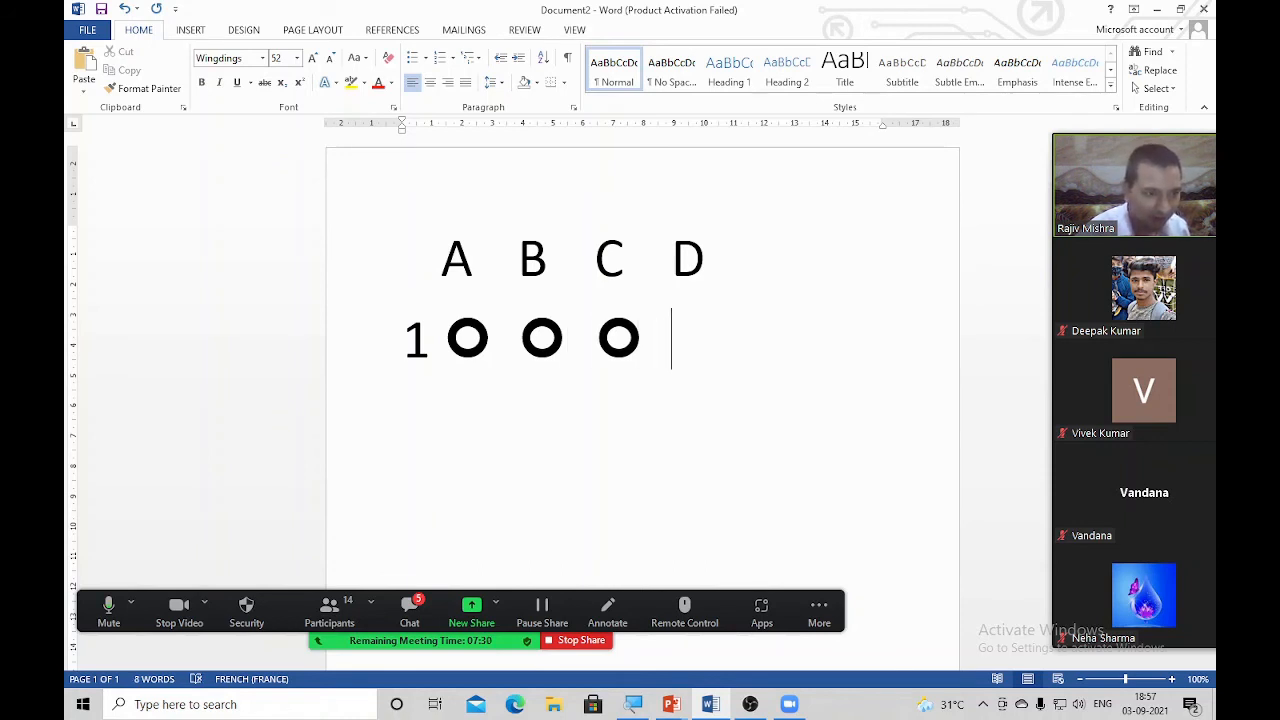
pyautogui.write('m')
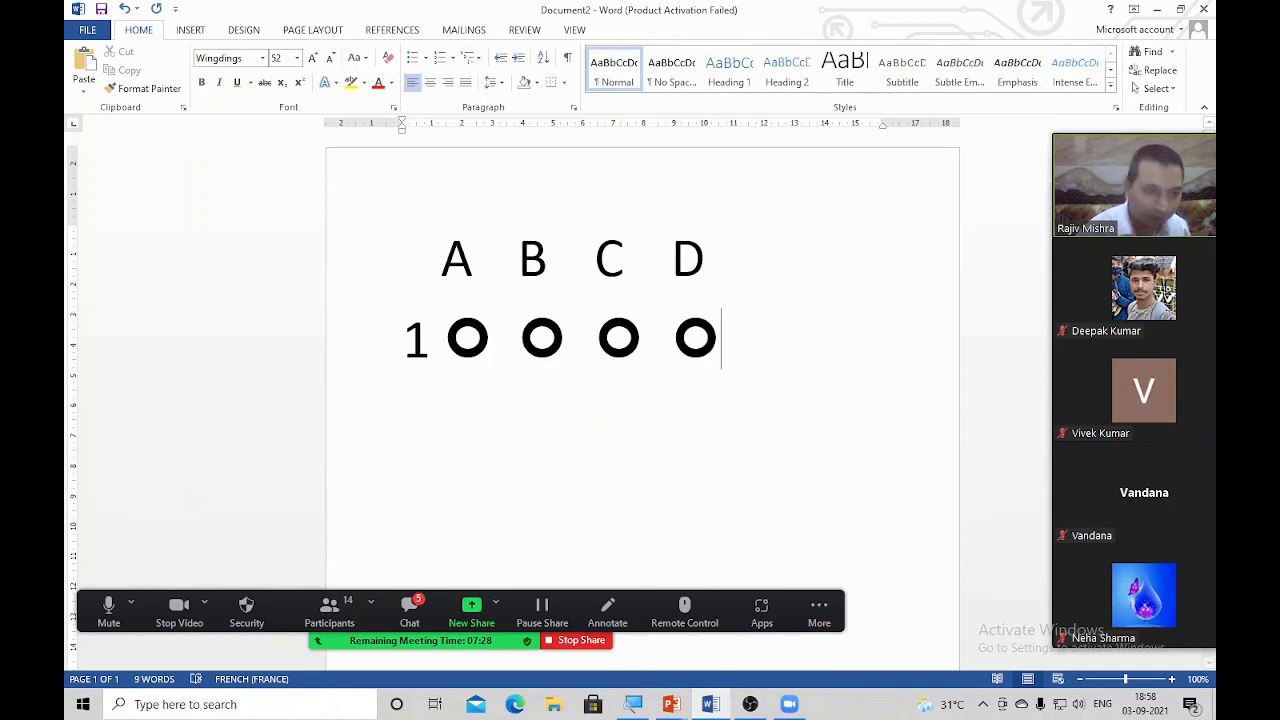
# Adjust the spacing before the B and D headings to align them over their circles, keeping C in its column.
pyautogui.click(517, 270)
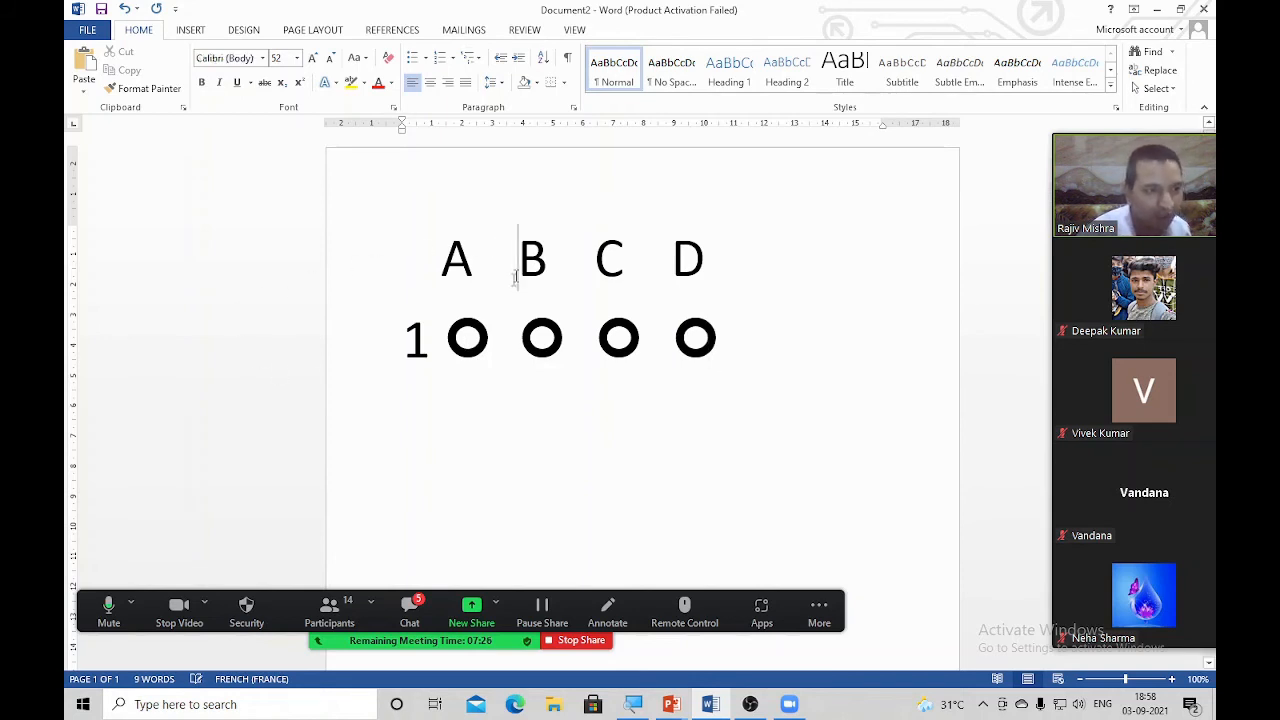
pyautogui.click(595, 258)
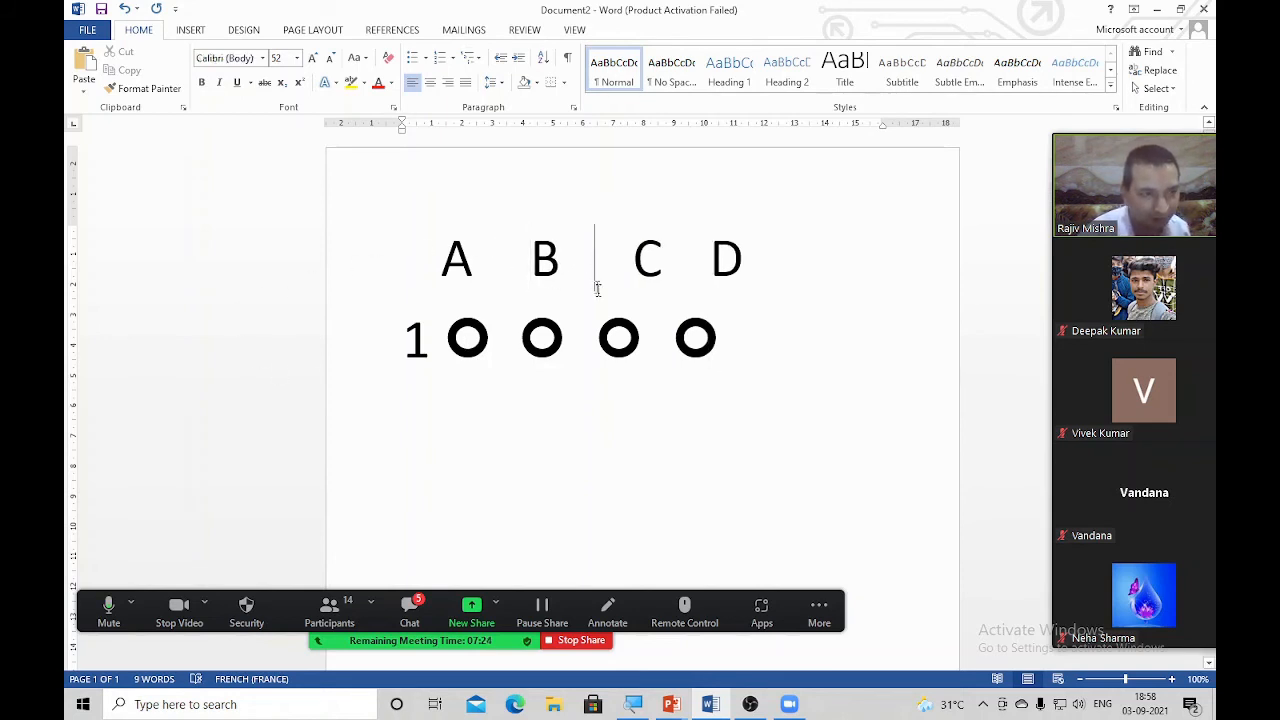
pyautogui.press('Delete')
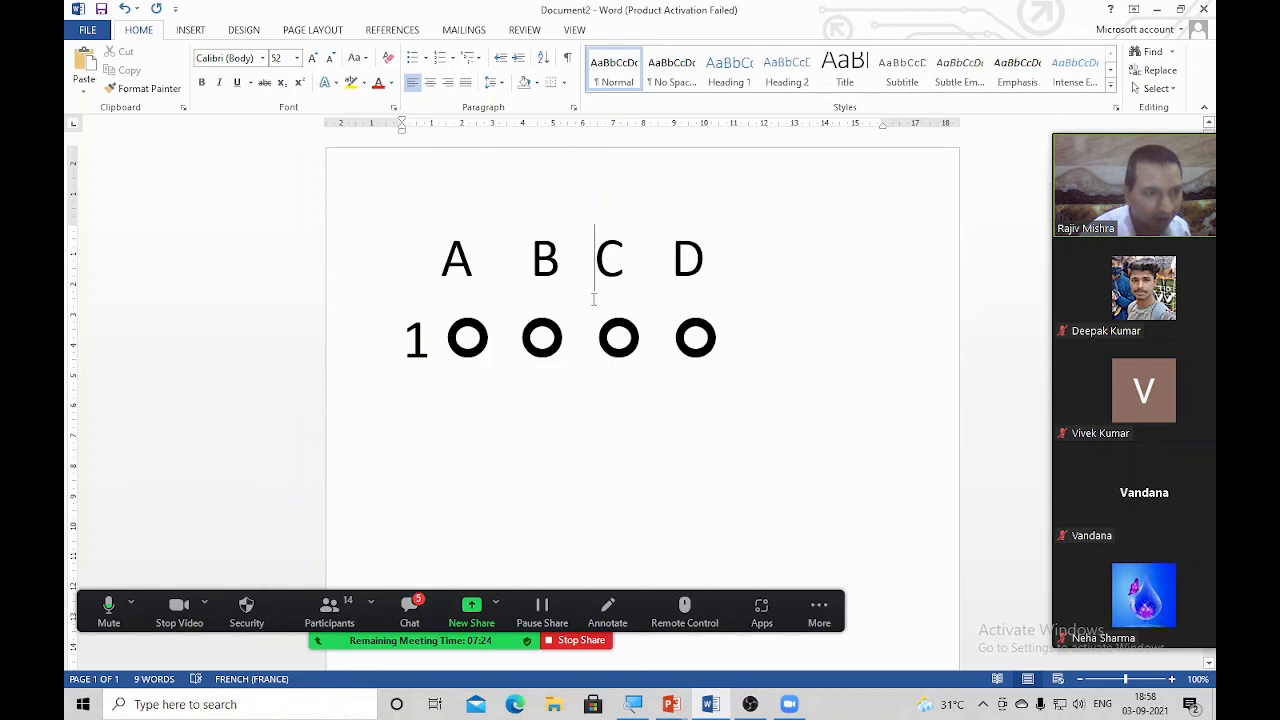
pyautogui.click(675, 270)
pyautogui.moveTo(722, 350); pyautogui.dragTo(324, 306)
pyautogui.click(485, 343)
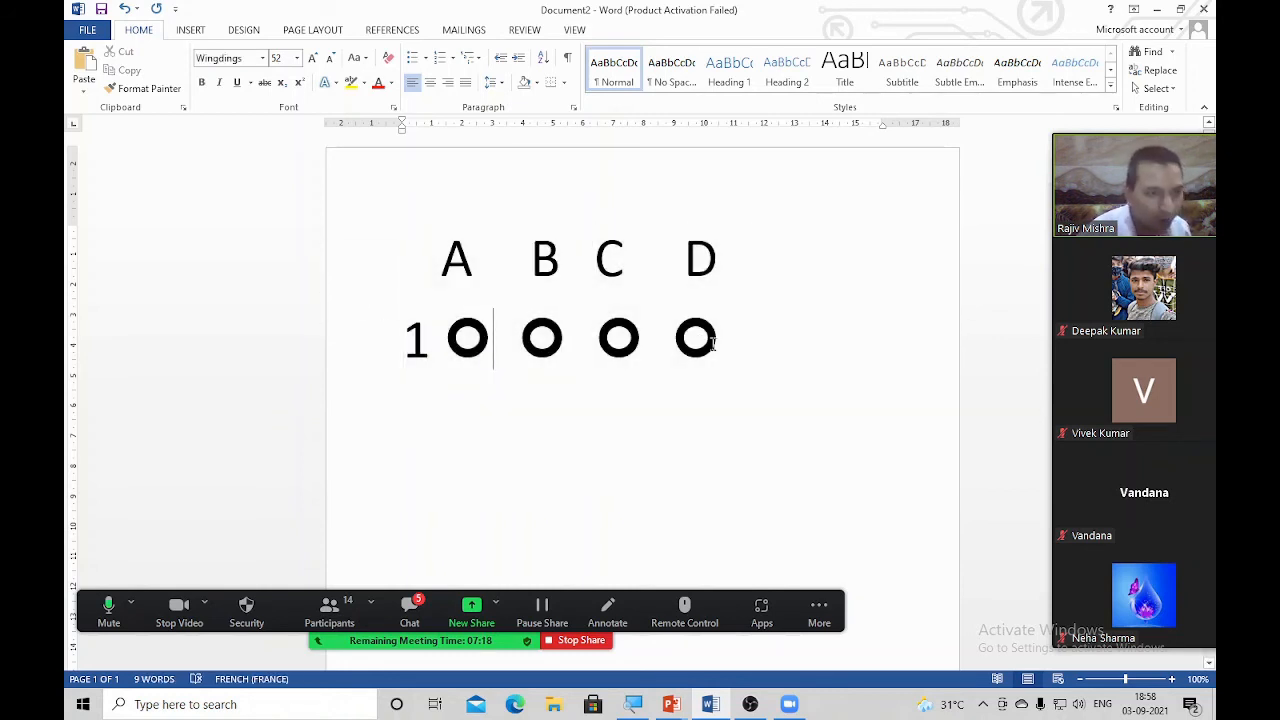
# Copy the line 1 row with its four rings and paste it three times beneath.
pyautogui.click(695, 352)
pyautogui.moveTo(695, 352); pyautogui.dragTo(418, 360)
pyautogui.hotkey('ctrl', 'c')
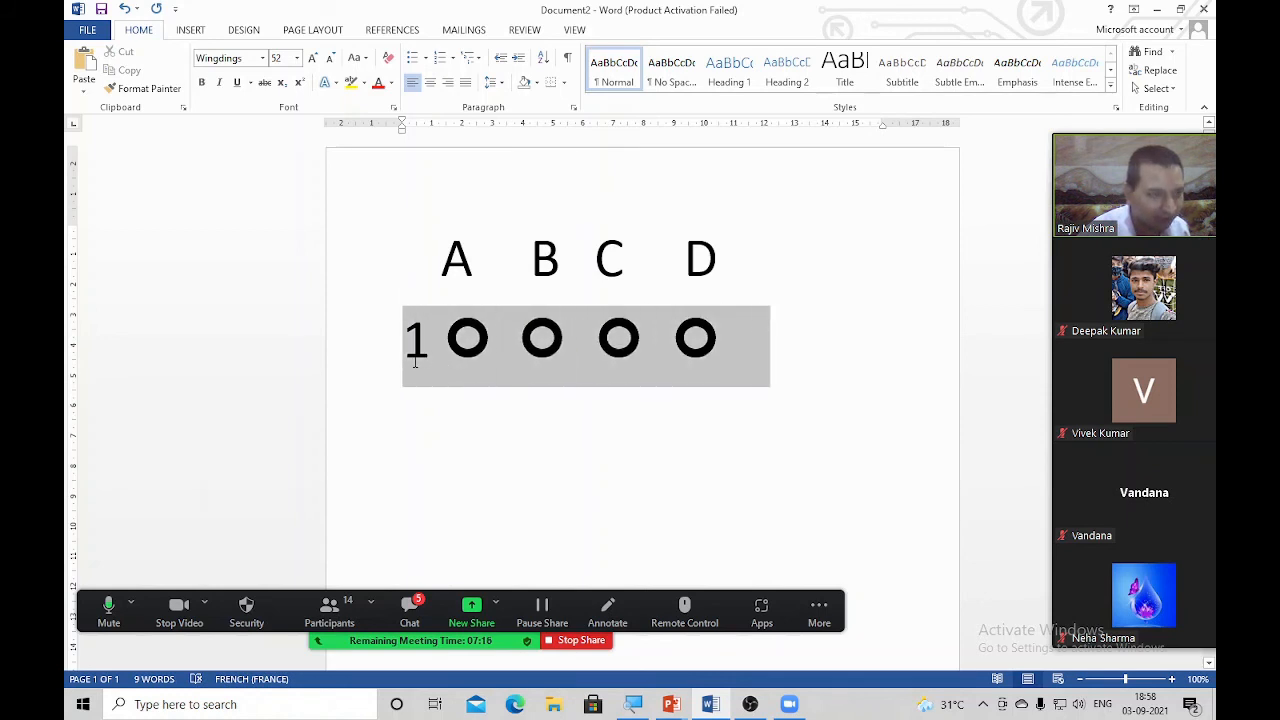
pyautogui.press('Right')
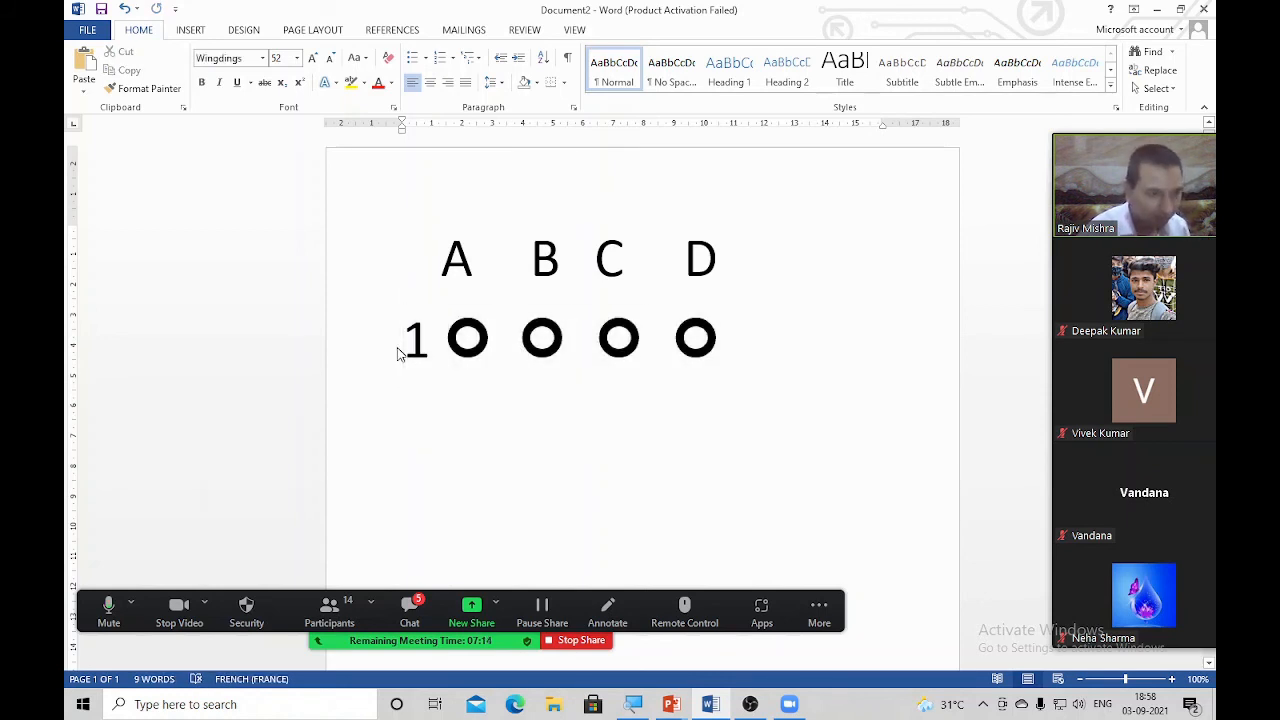
pyautogui.press('Return')
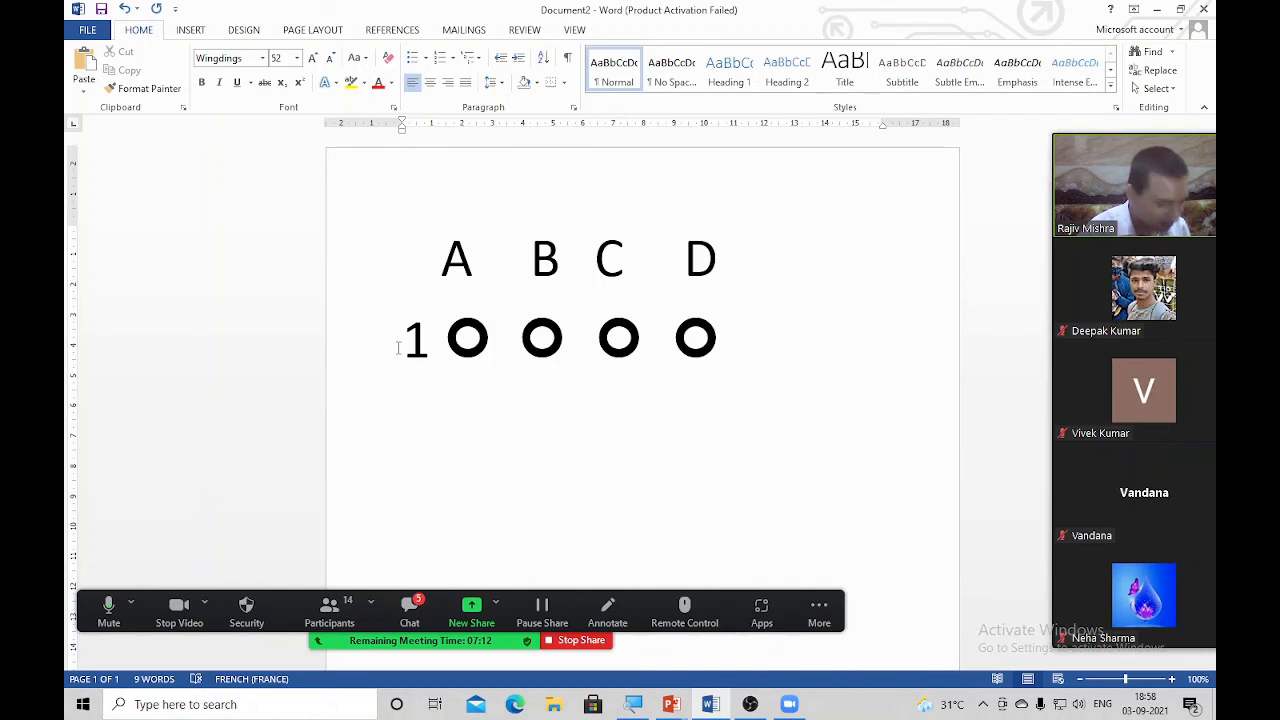
pyautogui.hotkey('ctrl', 'v')
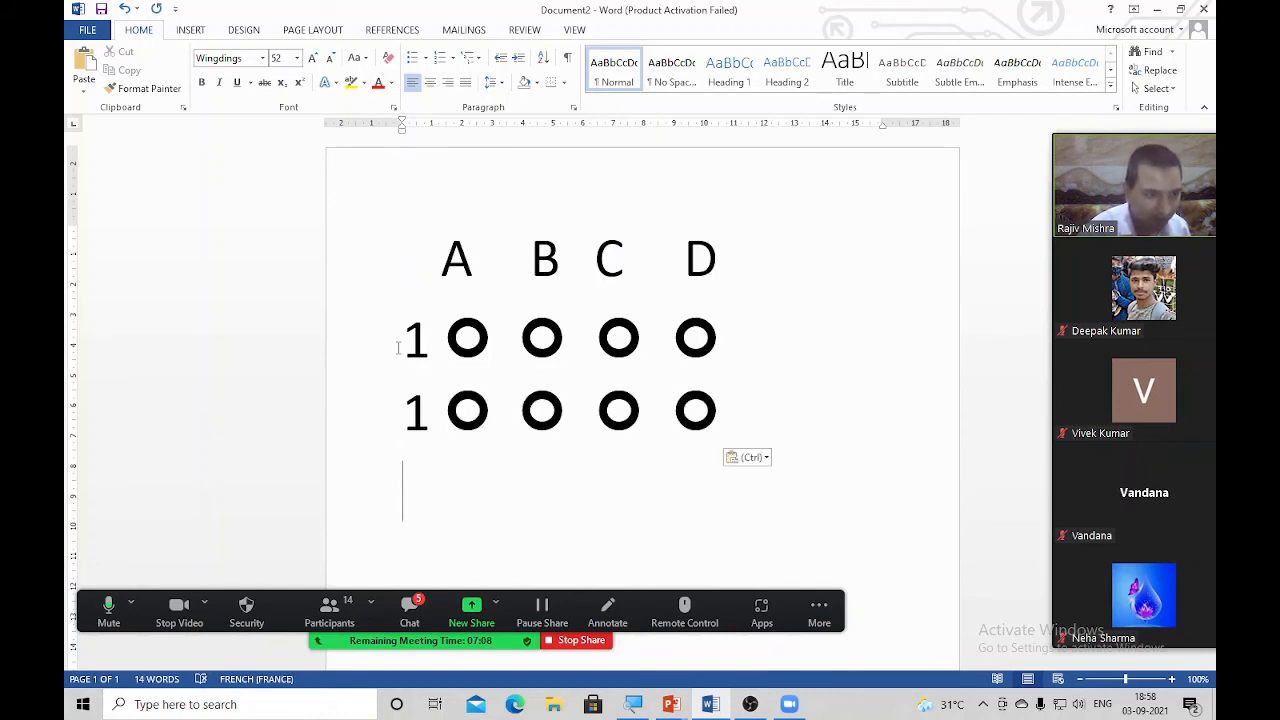
pyautogui.hotkey('ctrl', 'v')
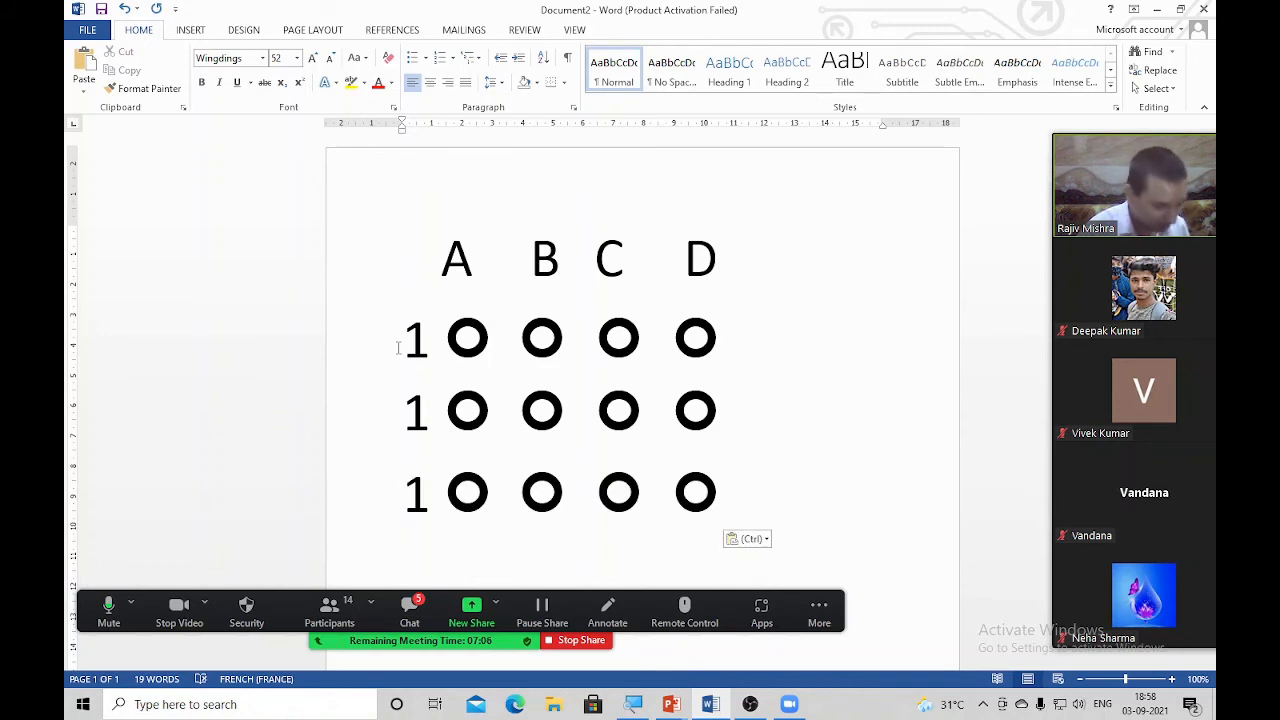
pyautogui.hotkey('ctrl', 'v')
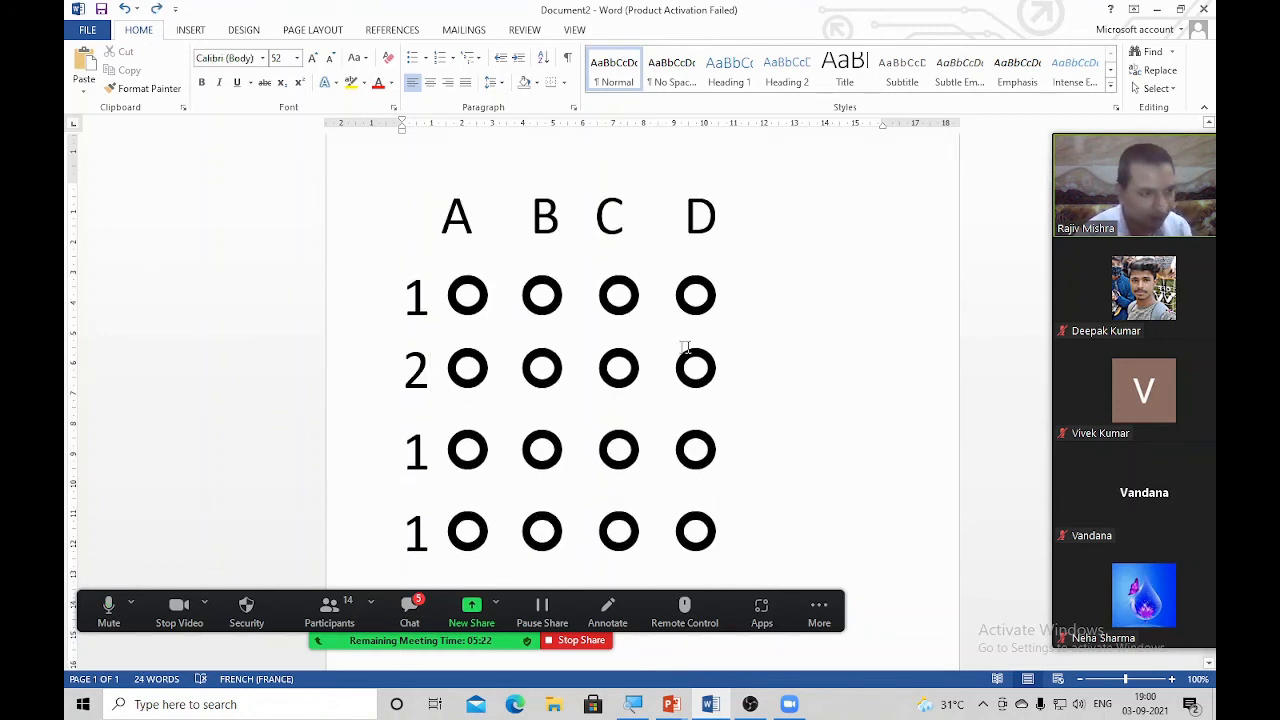
# Replace the rings under B on the first two rows and under C on the third with filled Wingdings circles, character l.
pyautogui.moveTo(566, 298); pyautogui.dragTo(518, 290)
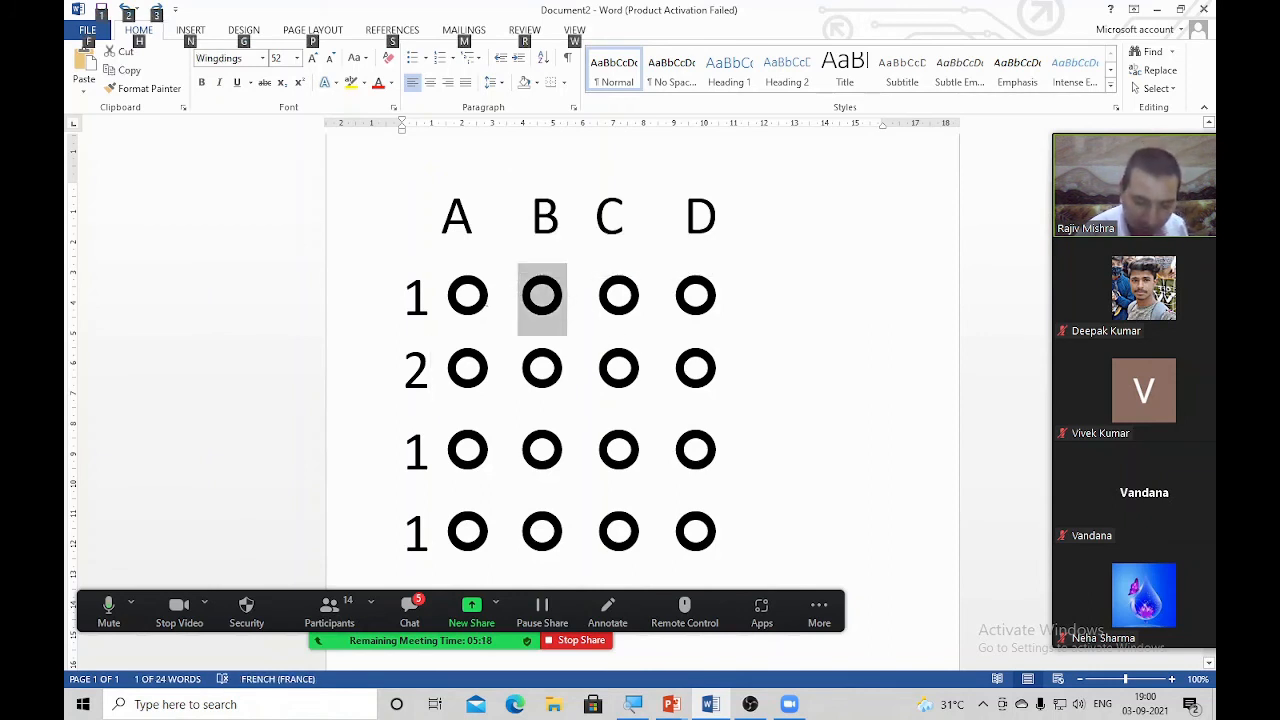
pyautogui.write('l')
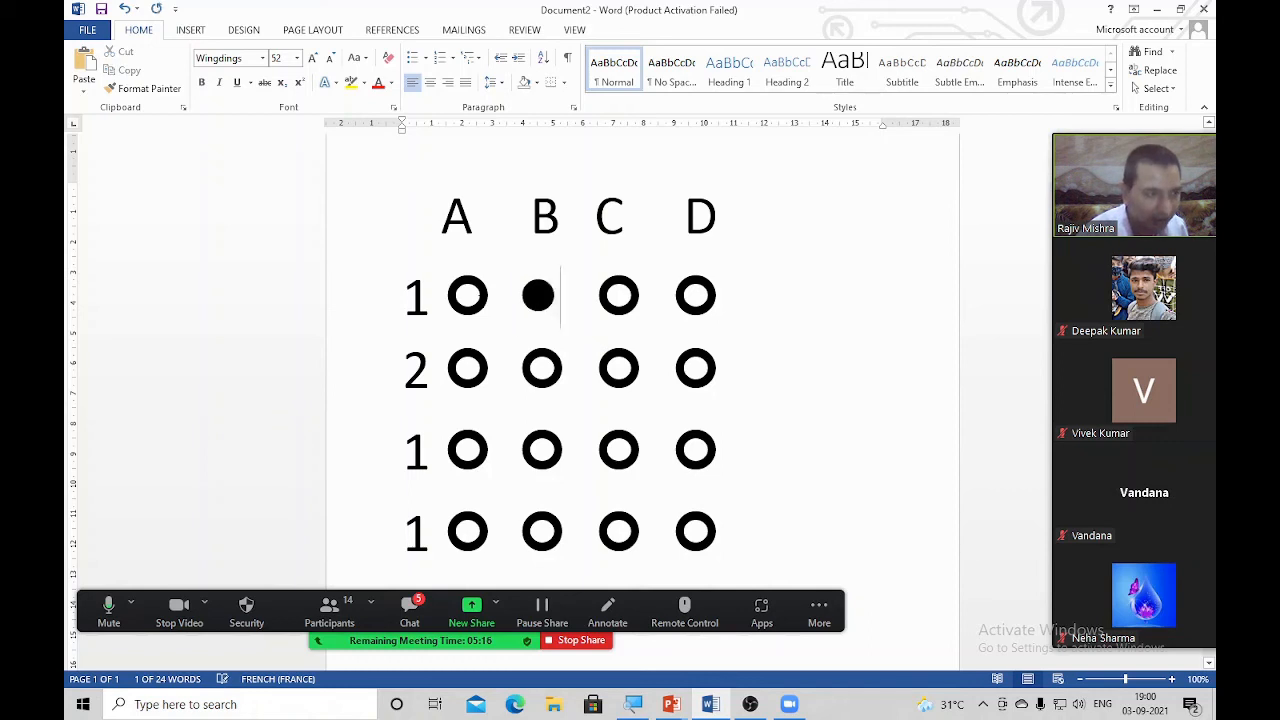
pyautogui.moveTo(570, 377); pyautogui.dragTo(512, 380)
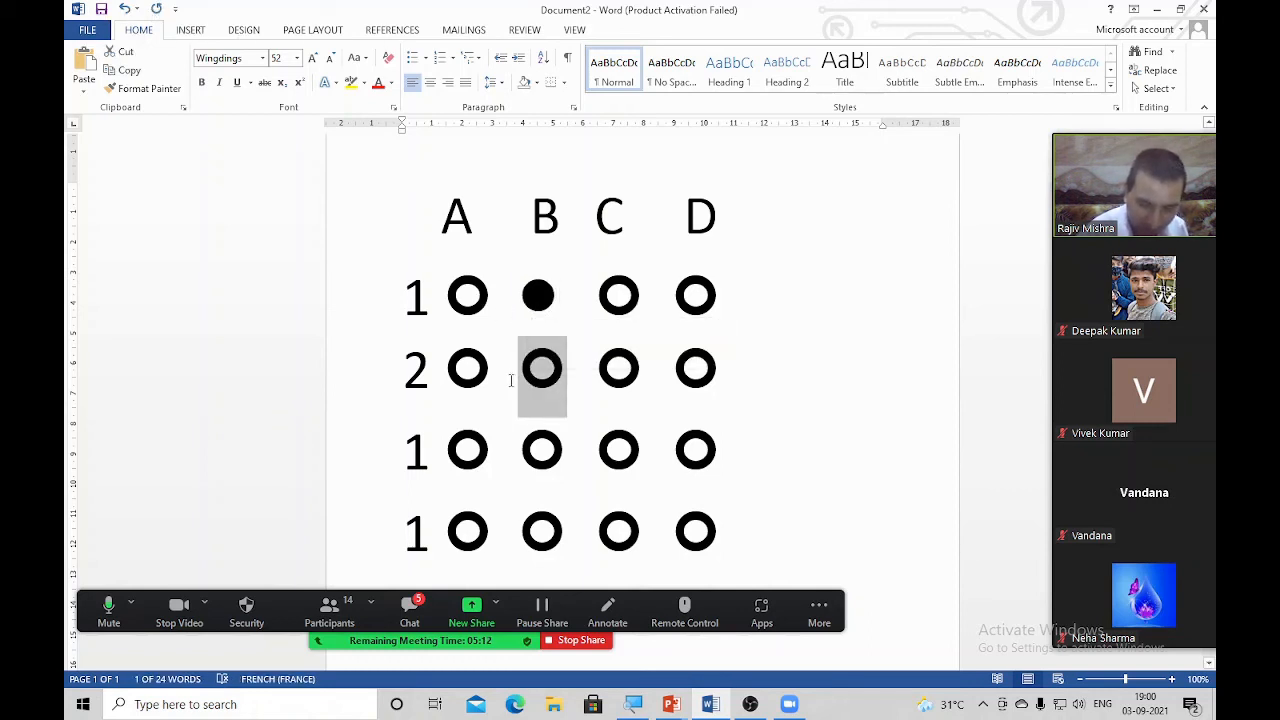
pyautogui.write('l')
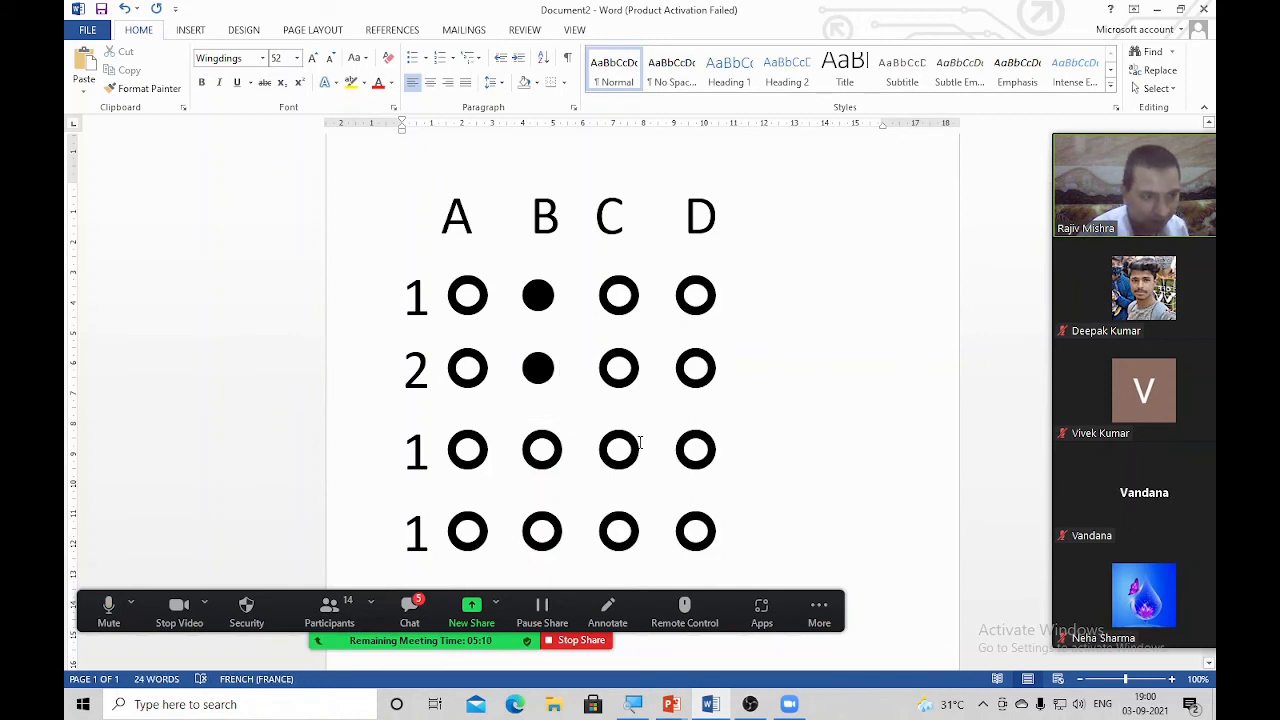
pyautogui.moveTo(655, 450); pyautogui.dragTo(576, 445)
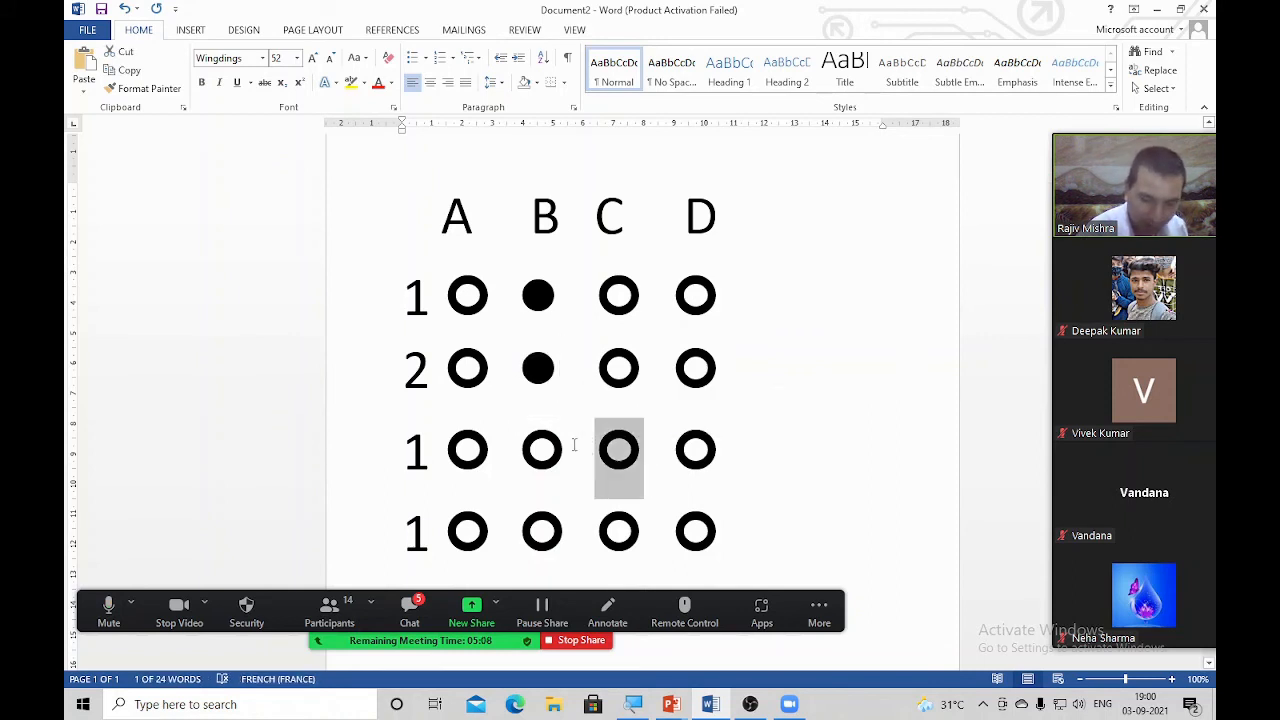
pyautogui.write('l')
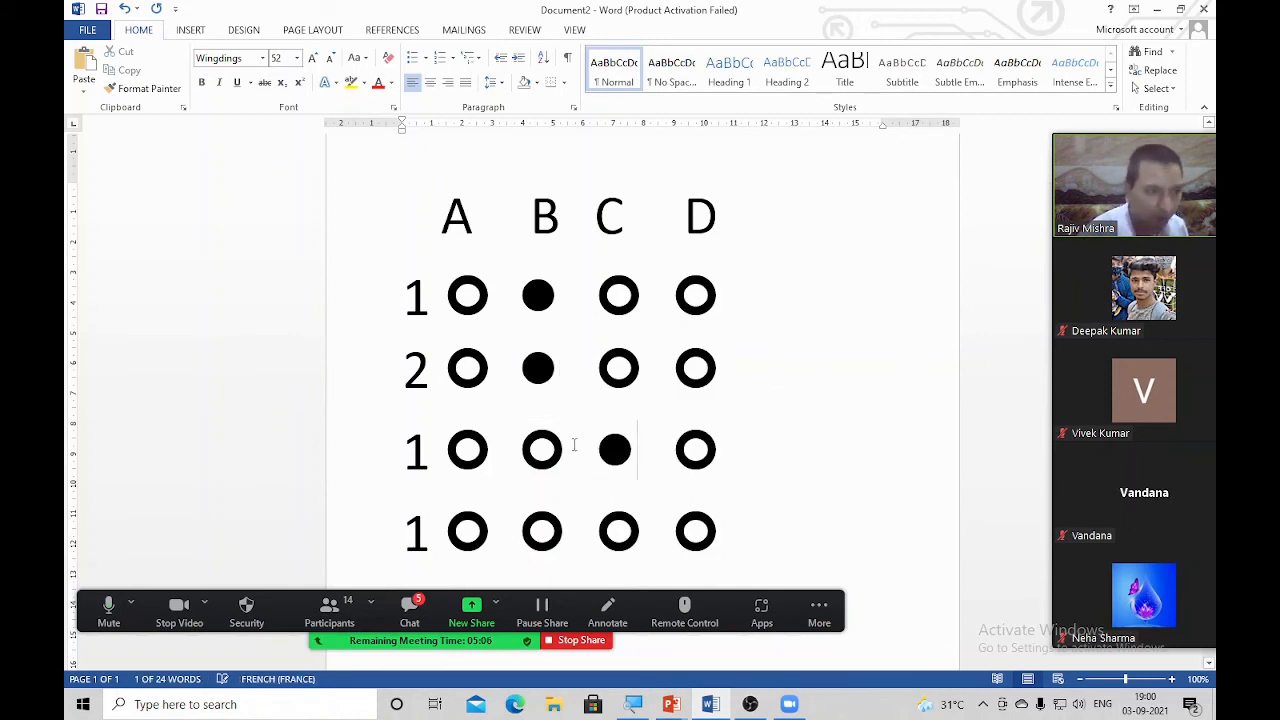
# Enlarge the filled circles under B on the first two rows to 57 pt.
pyautogui.click(534, 297)
pyautogui.moveTo(534, 297); pyautogui.dragTo(516, 303)
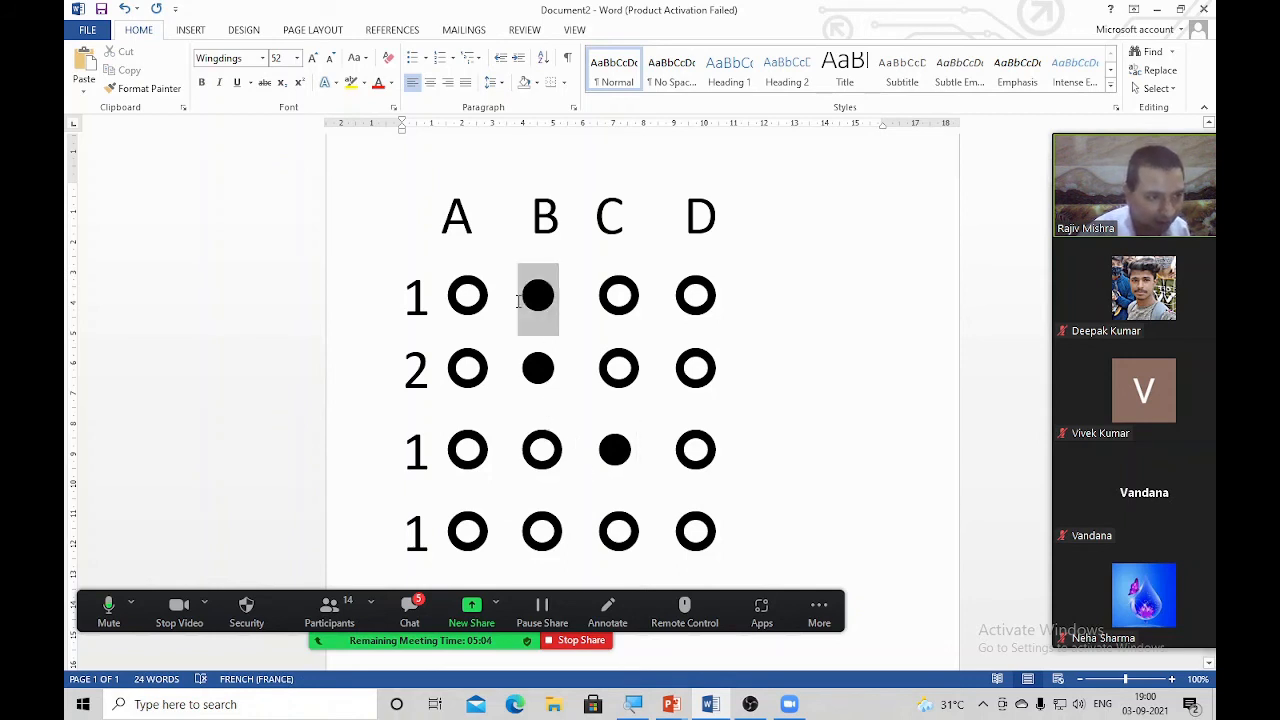
pyautogui.hotkey('ctrl', ']')
pyautogui.hotkey('ctrl', ']')
pyautogui.hotkey('ctrl', ']')
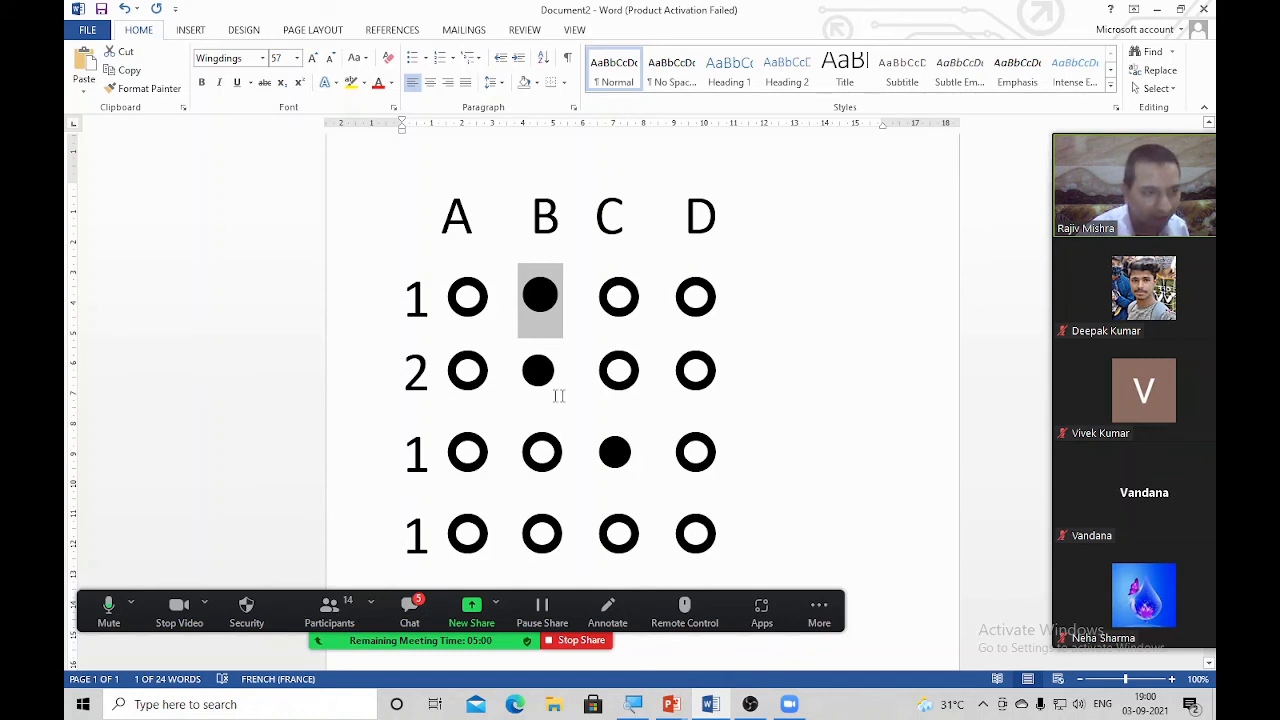
pyautogui.moveTo(563, 392); pyautogui.dragTo(516, 360)
pyautogui.hotkey('ctrl', ']')
pyautogui.hotkey('ctrl', ']')
pyautogui.hotkey('ctrl', ']')
pyautogui.hotkey('ctrl', ']')
pyautogui.hotkey('ctrl', ']')
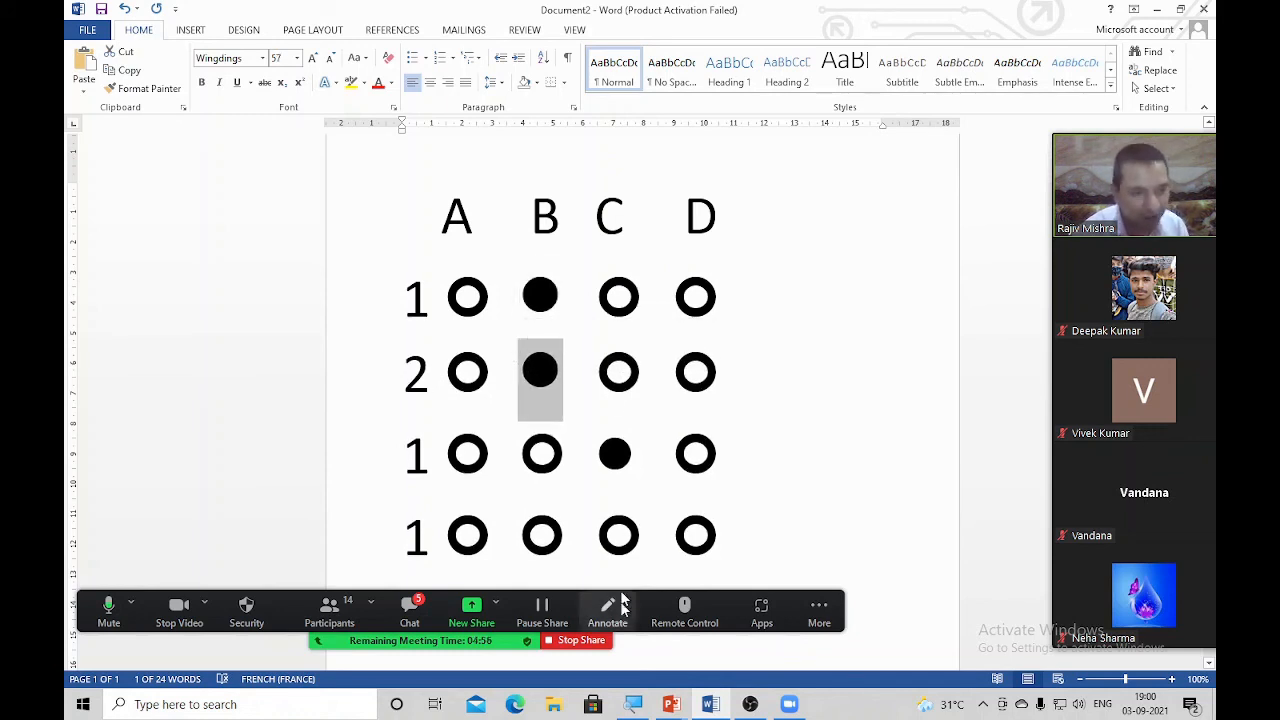
# Stop sharing the Word document in Zoom and share the PowerPoint Slide Show window with the OMR codes instead.
pyautogui.click(592, 650)
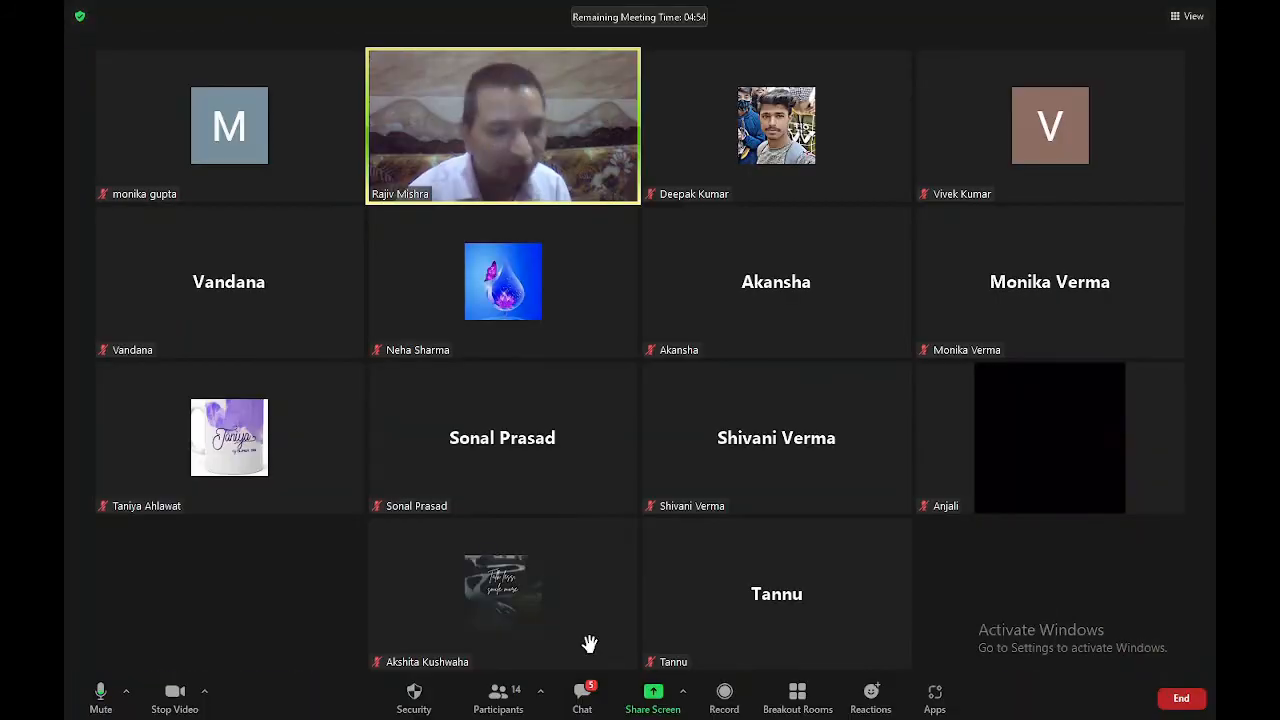
pyautogui.click(655, 695)
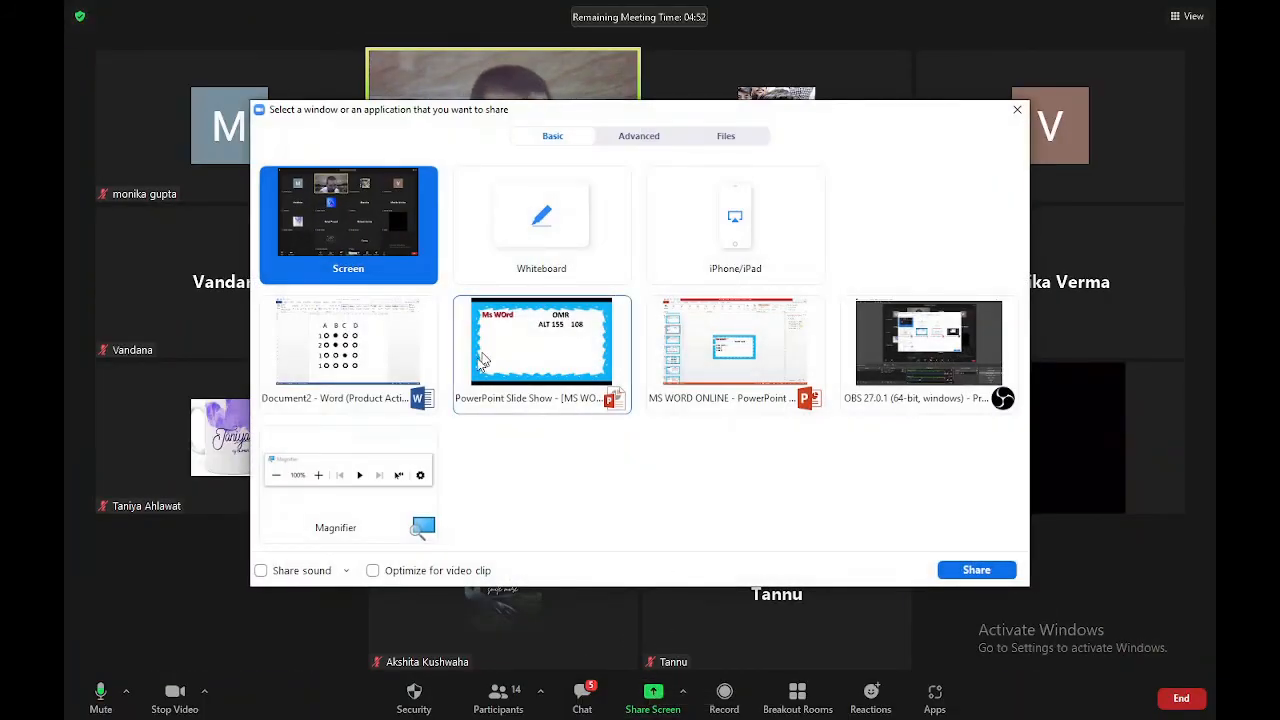
pyautogui.doubleClick(539, 367)
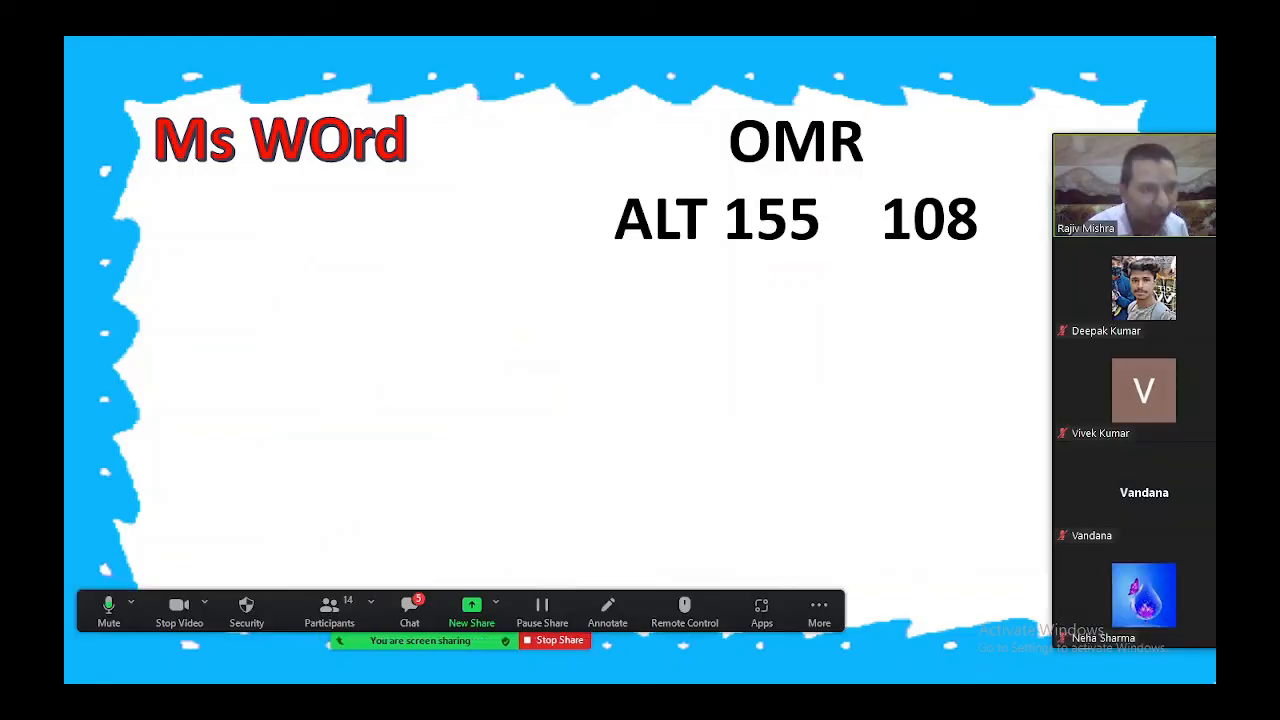
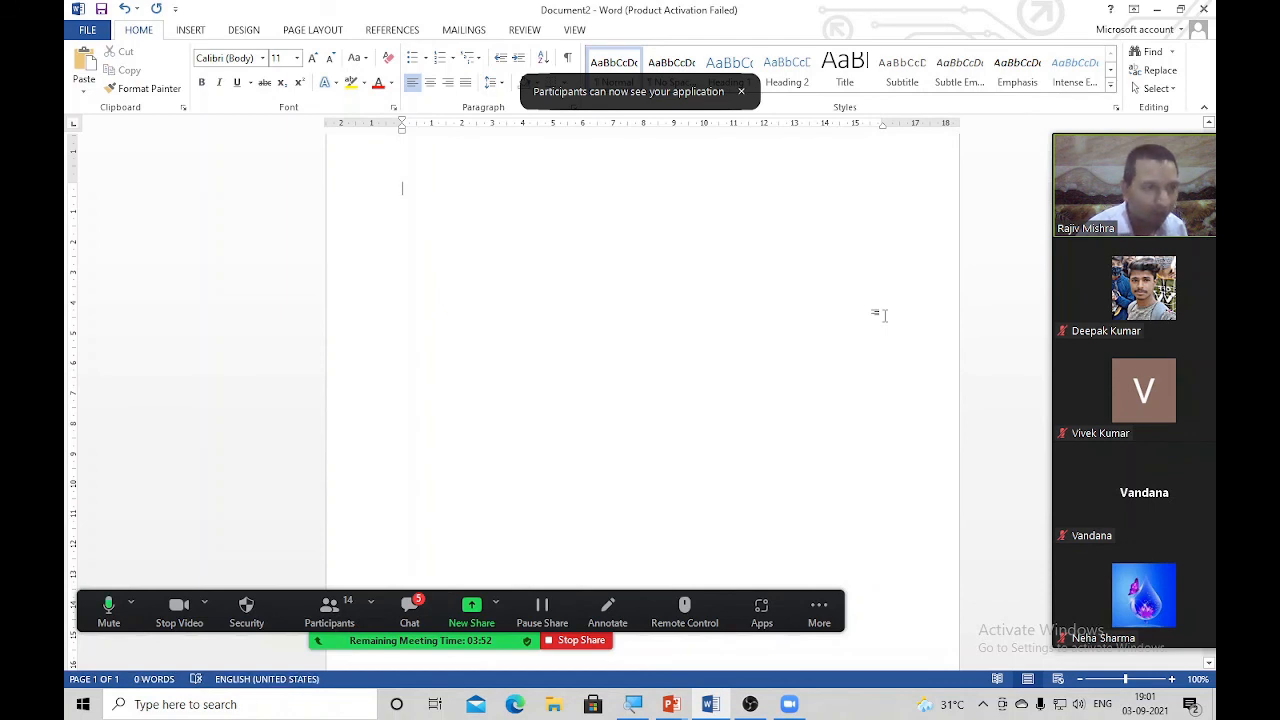
# Enter a Name label in the empty Word document, followed by three tabs and a long underscore fill-in line.
pyautogui.write('Na')
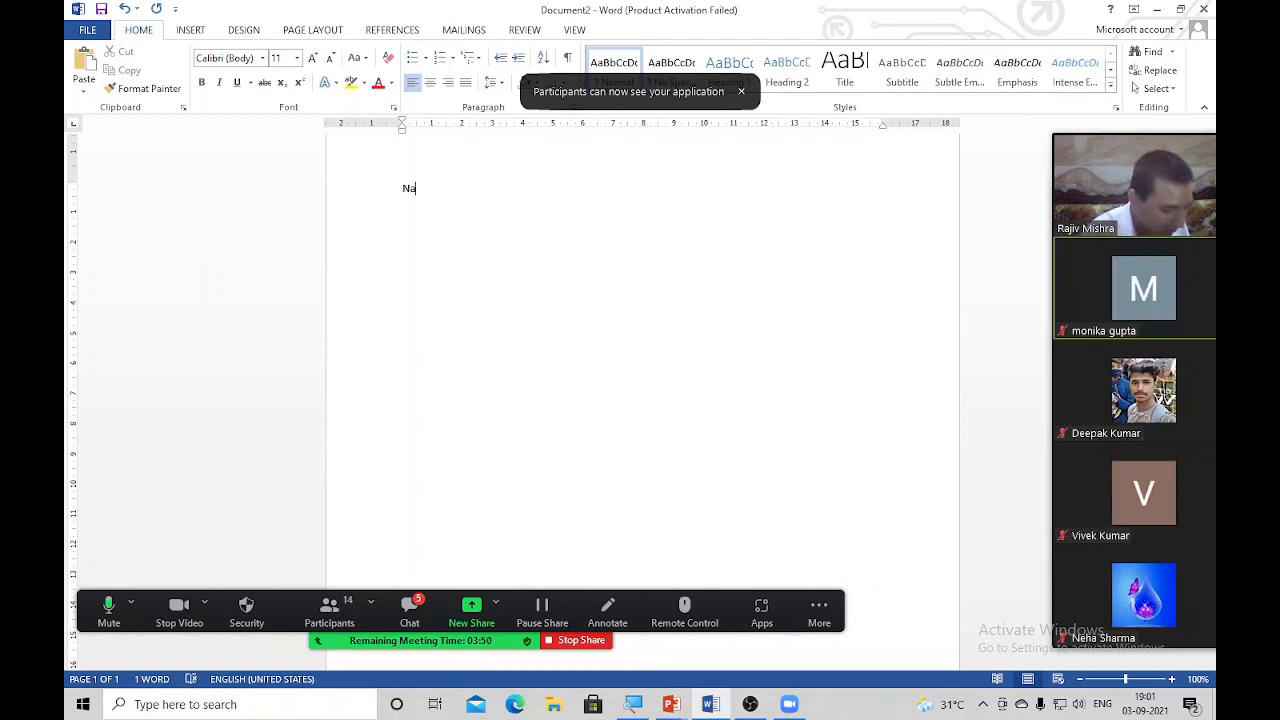
pyautogui.write('me')
pyautogui.press('Tab')
pyautogui.press('Tab')
pyautogui.press('Tab')
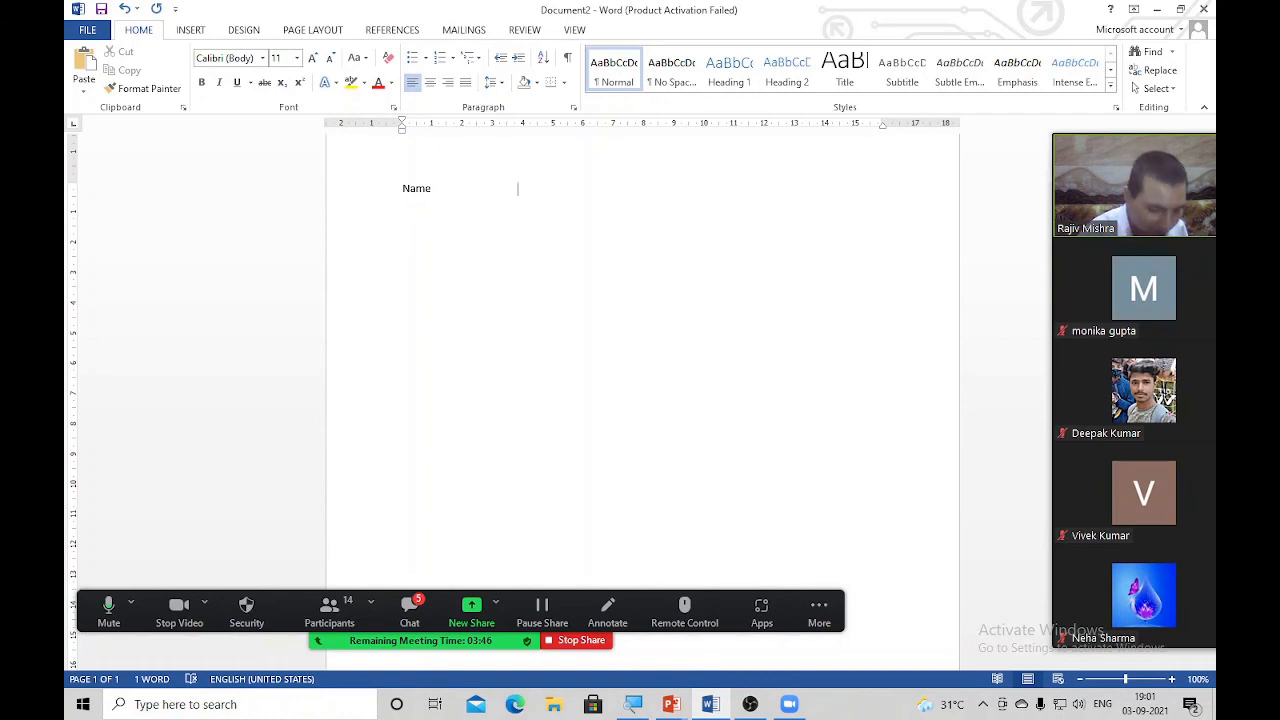
pyautogui.write('_____________________________')
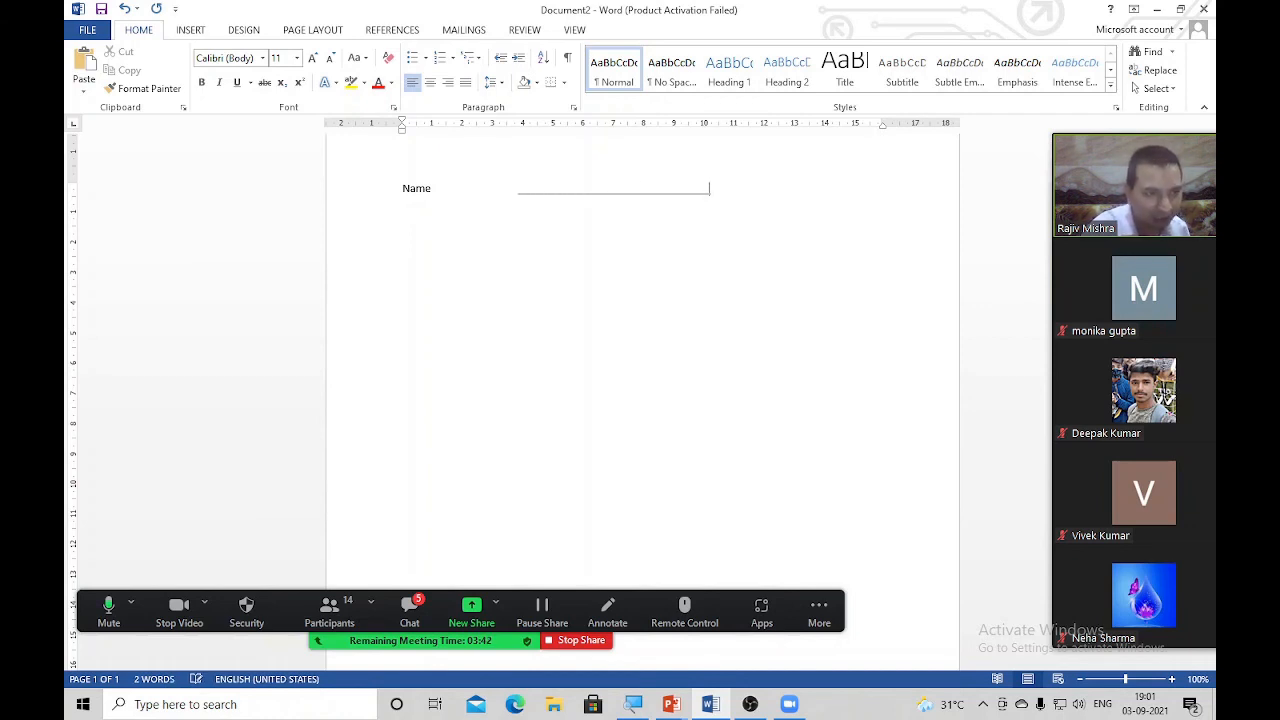
pyautogui.press('Return')
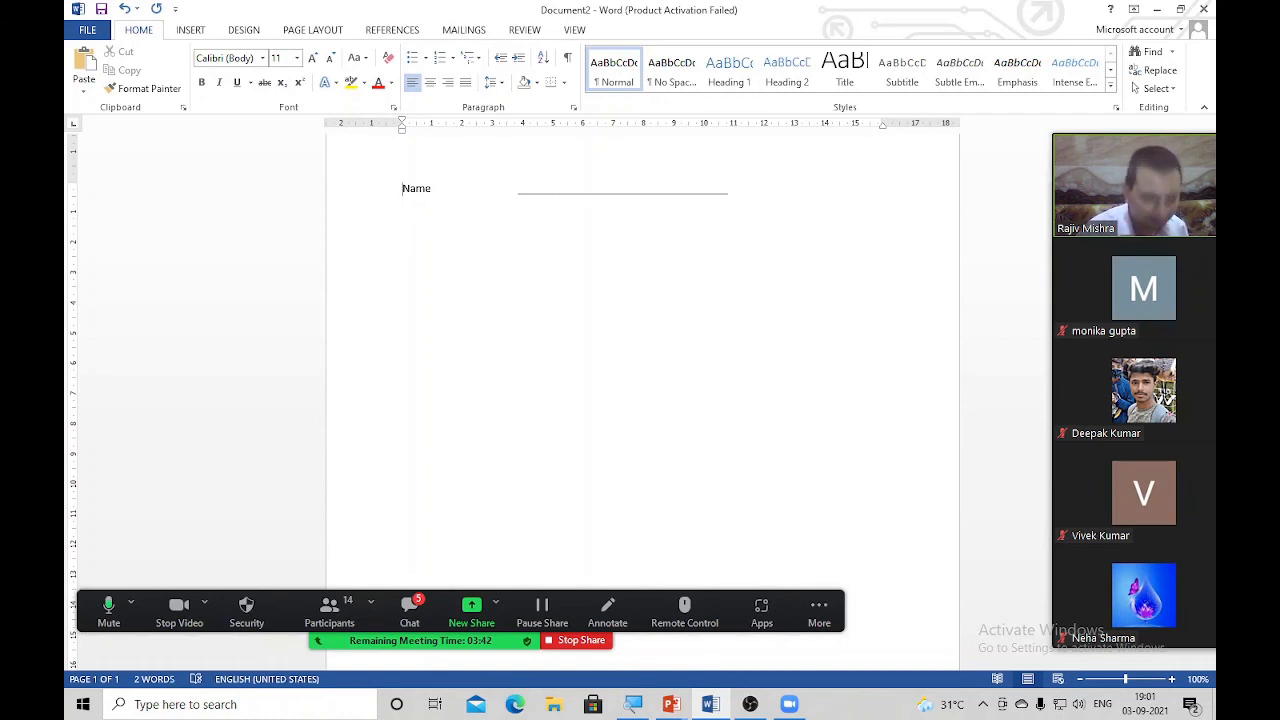
# Copy the Name row with its fill-in line and paste it three times beneath.
pyautogui.hotkey('shift', 'End')
pyautogui.hotkey('ctrl', 'c')
pyautogui.press('End')
pyautogui.press('Return')
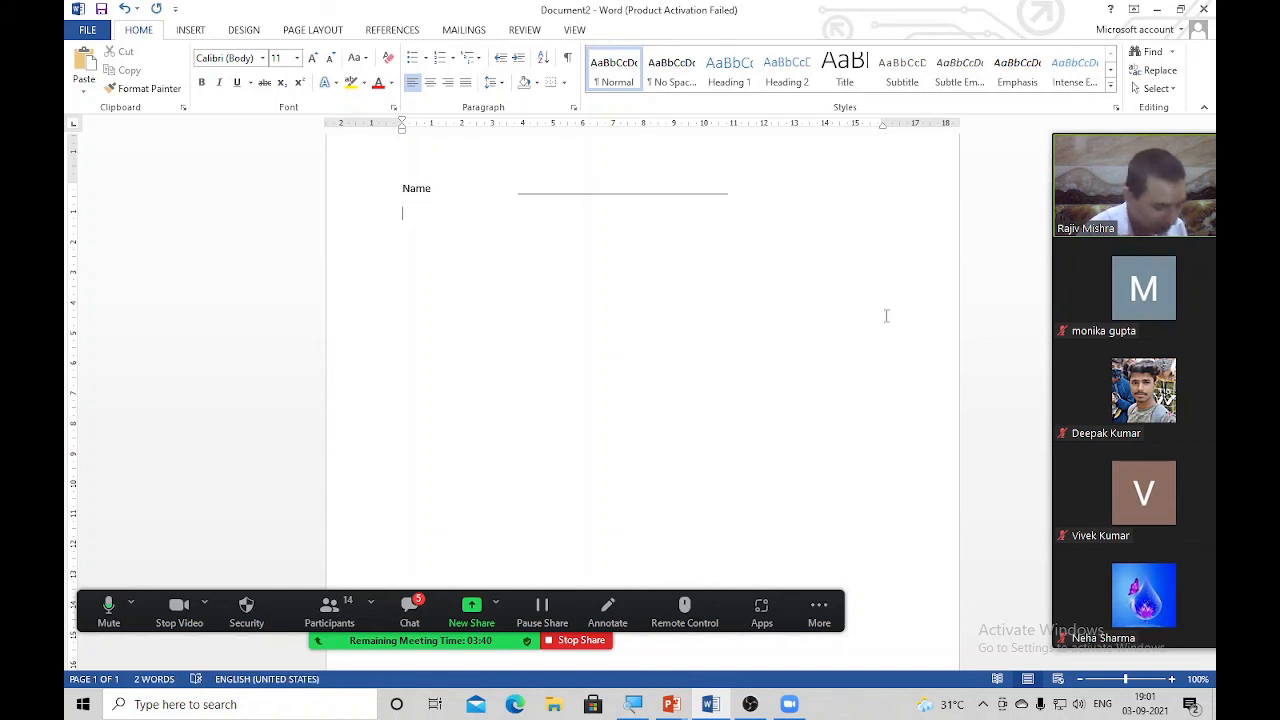
pyautogui.hotkey('ctrl', 'v')
pyautogui.press('Return')
pyautogui.hotkey('ctrl', 'v')
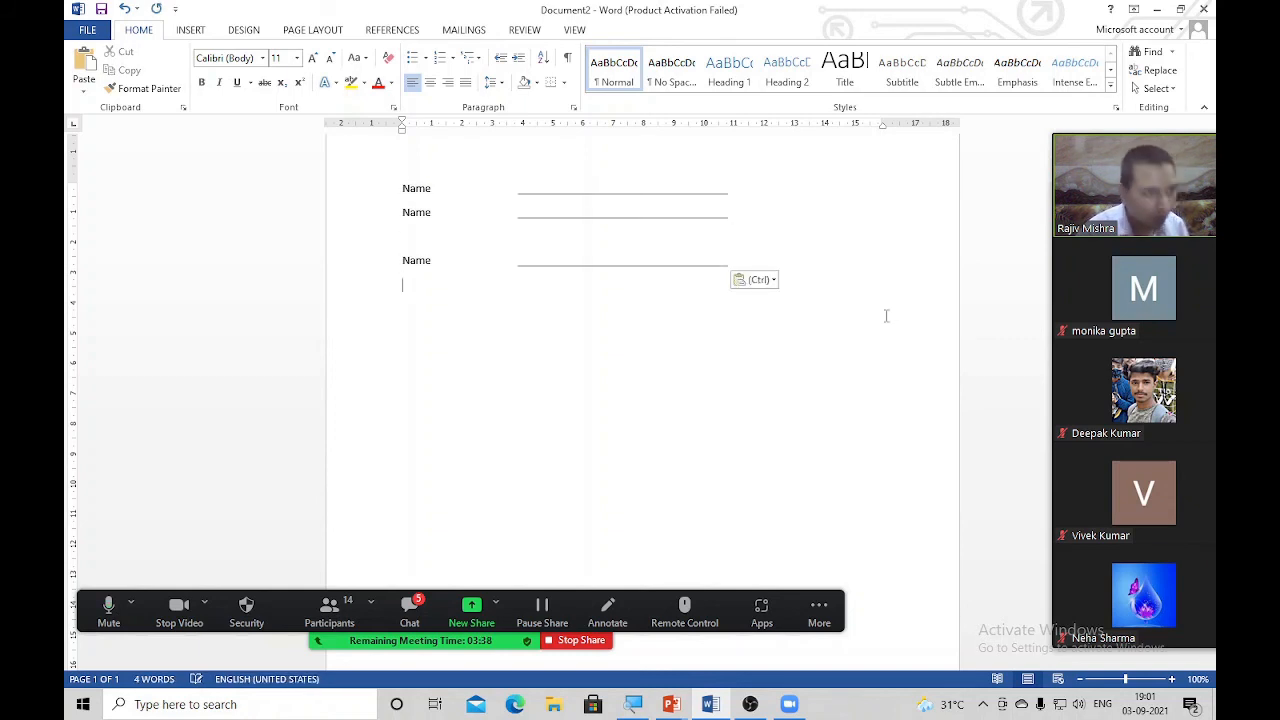
pyautogui.press('Return')
pyautogui.hotkey('ctrl', 'v')
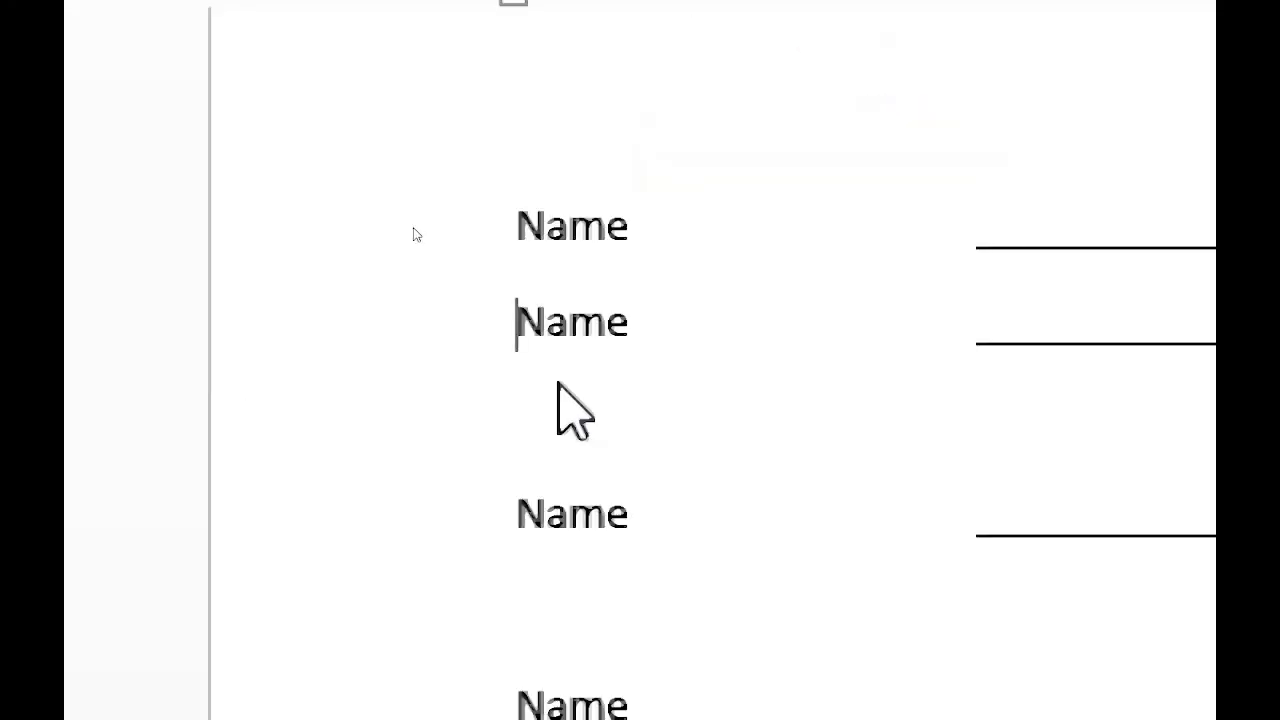
# Relabel the second row as Father Name and remove the blank line beneath it.
pyautogui.write('F')
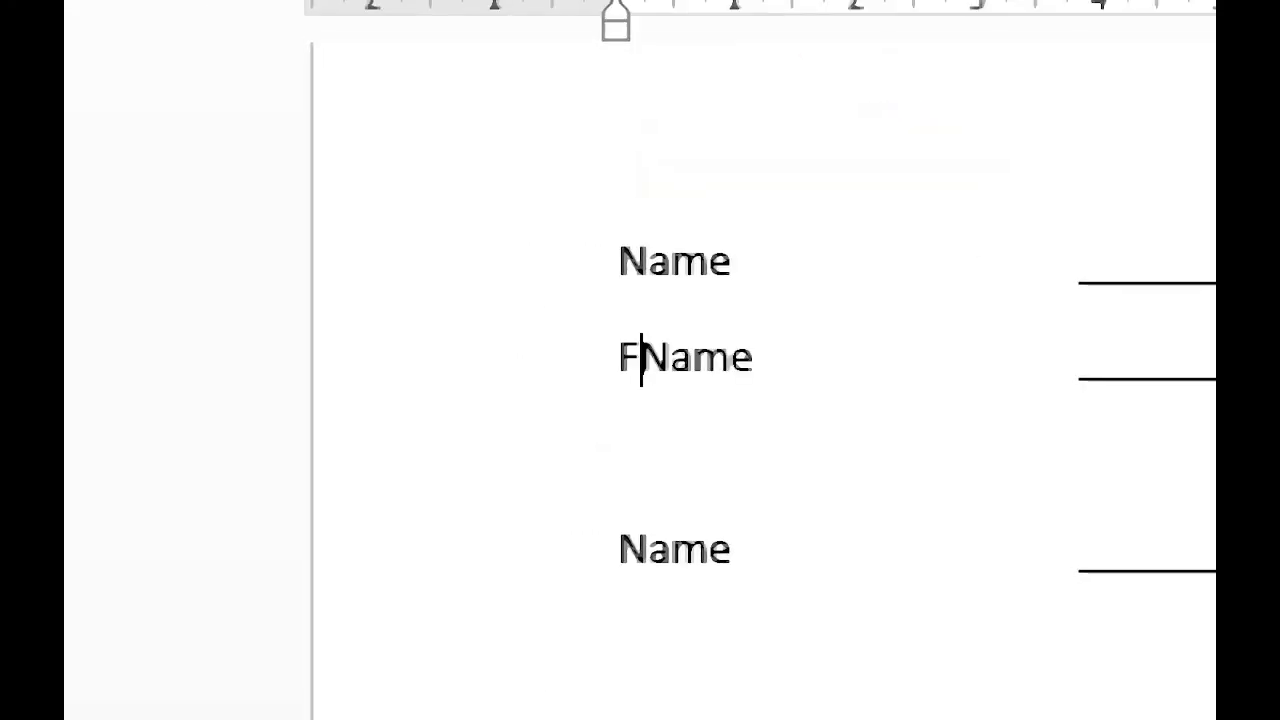
pyautogui.write('ather Name')
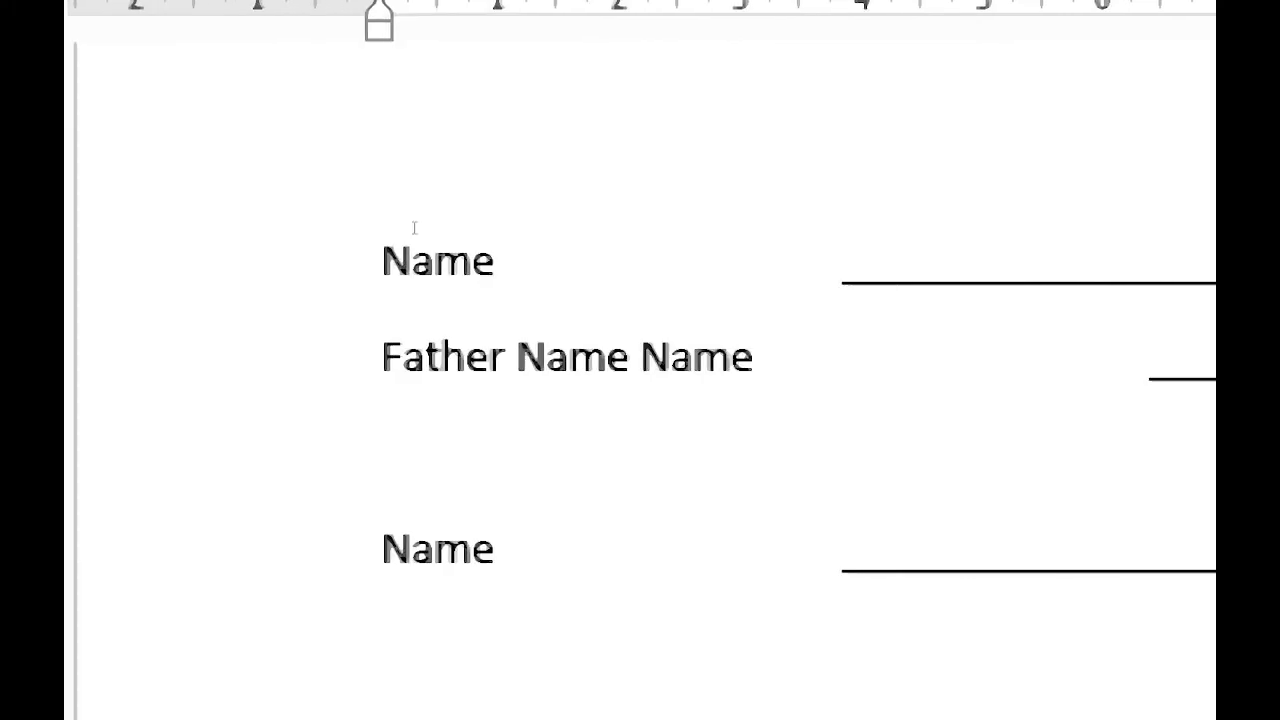
pyautogui.press('Delete')
pyautogui.press('Delete')
pyautogui.press('Delete')
pyautogui.press('Delete')
pyautogui.press('Delete')
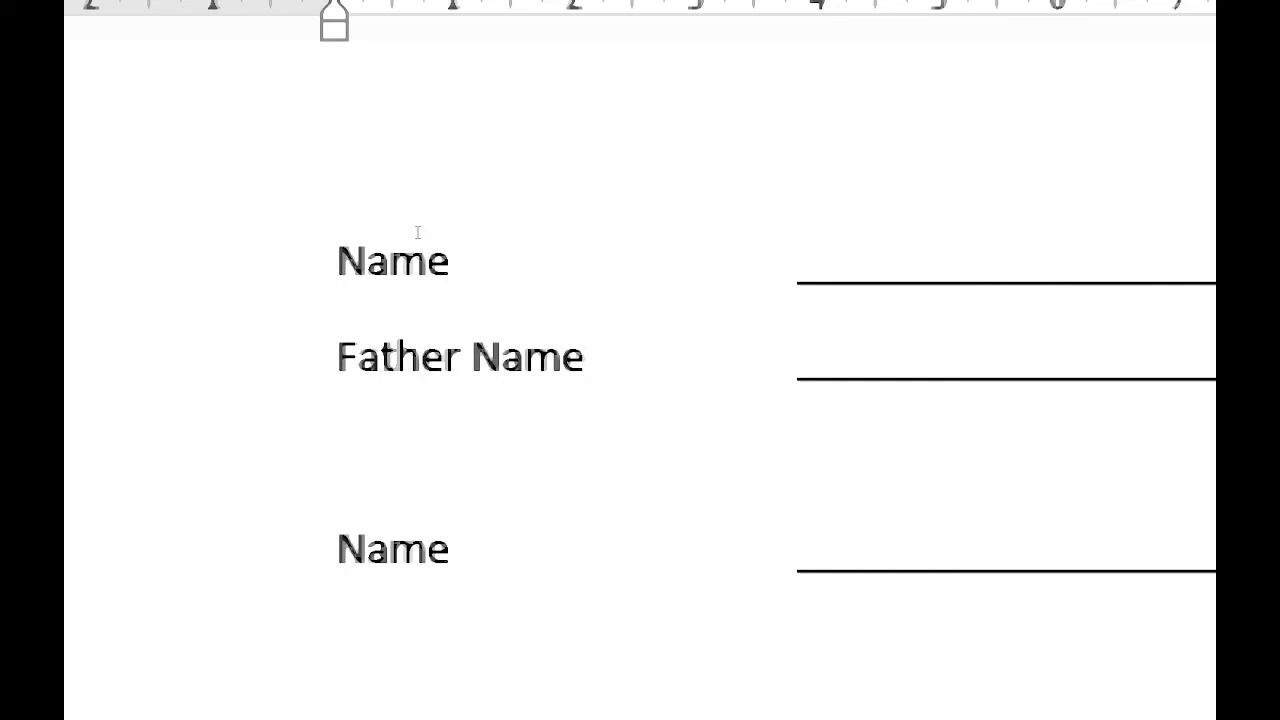
pyautogui.click(587, 472)
pyautogui.write('Name')
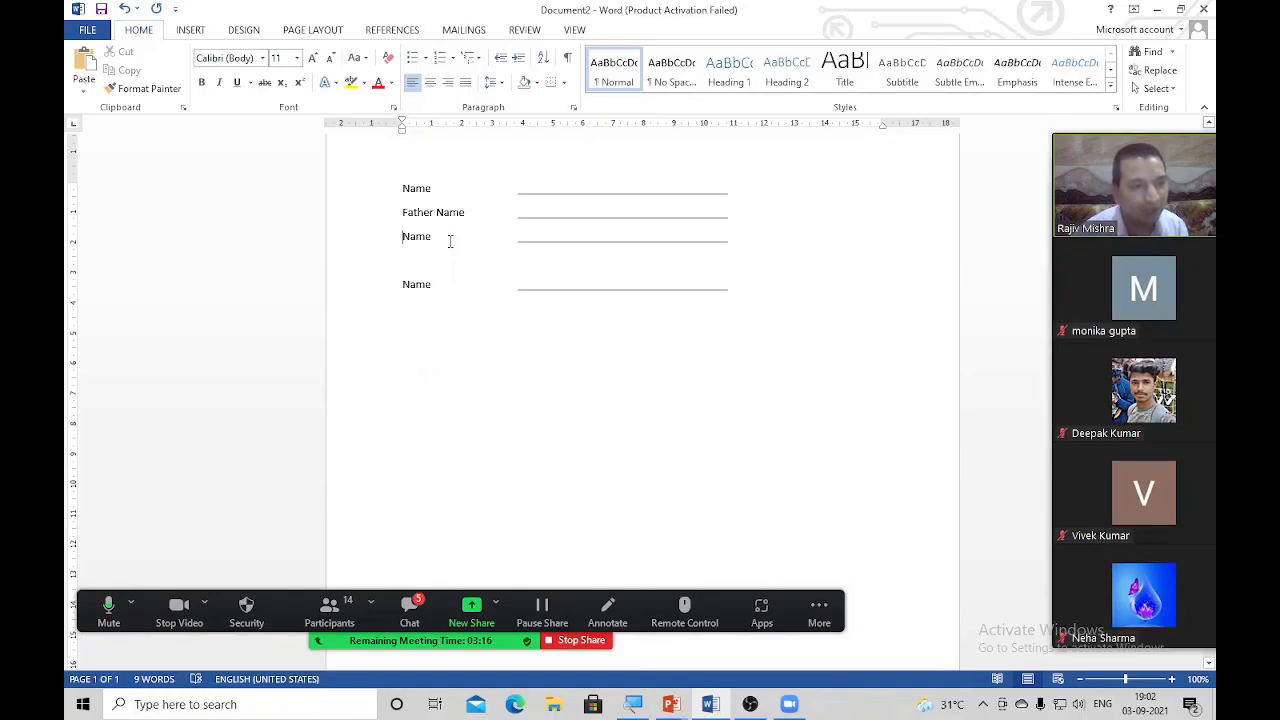
# Enlarge all the form text to 17 pt.
pyautogui.hotkey('ctrl', 'a')
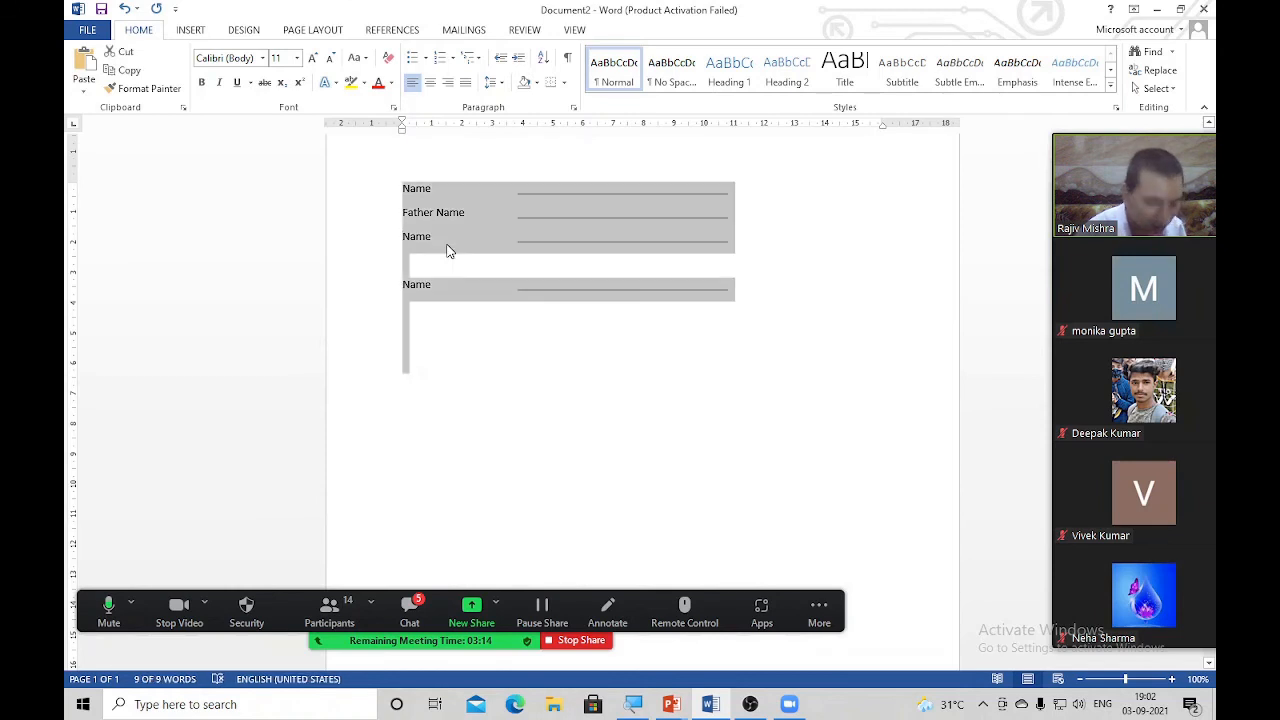
pyautogui.hotkey('ctrl', 'shift', '.')
pyautogui.hotkey('ctrl', 'shift', '.')
pyautogui.hotkey('ctrl', 'shift', '.')
pyautogui.hotkey('ctrl', 'shift', '.')
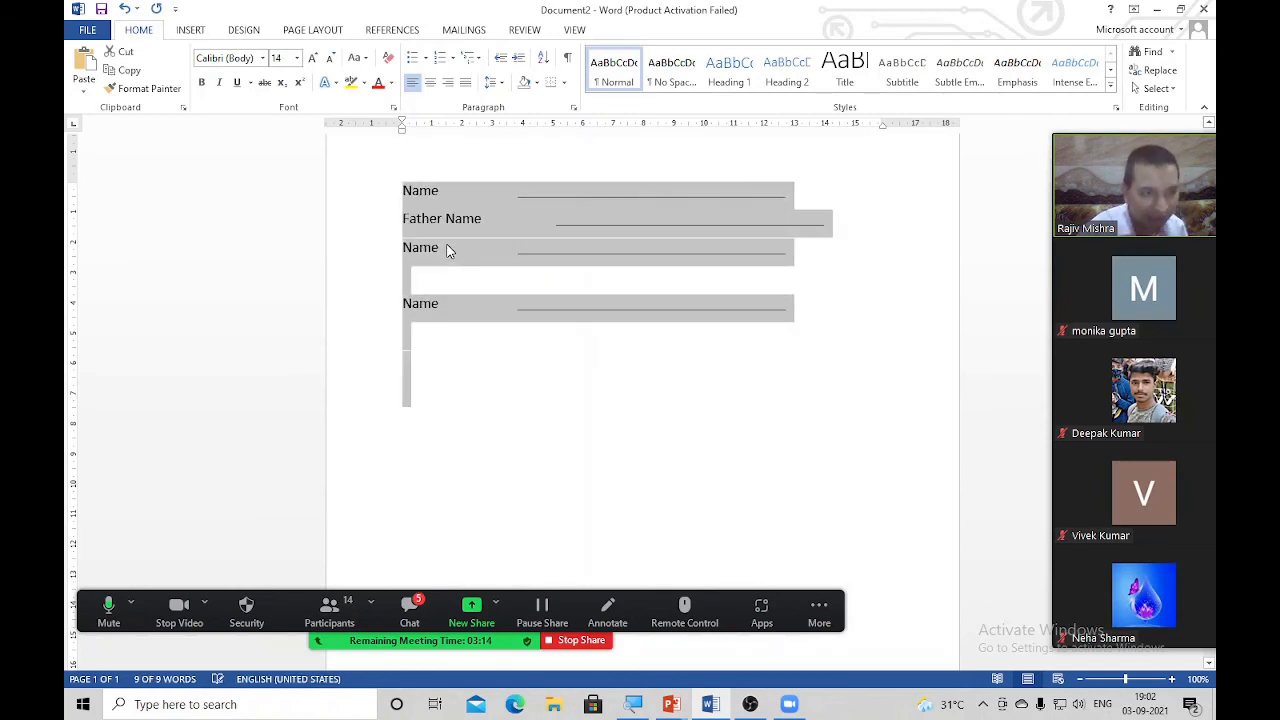
pyautogui.hotkey('ctrl', '[')
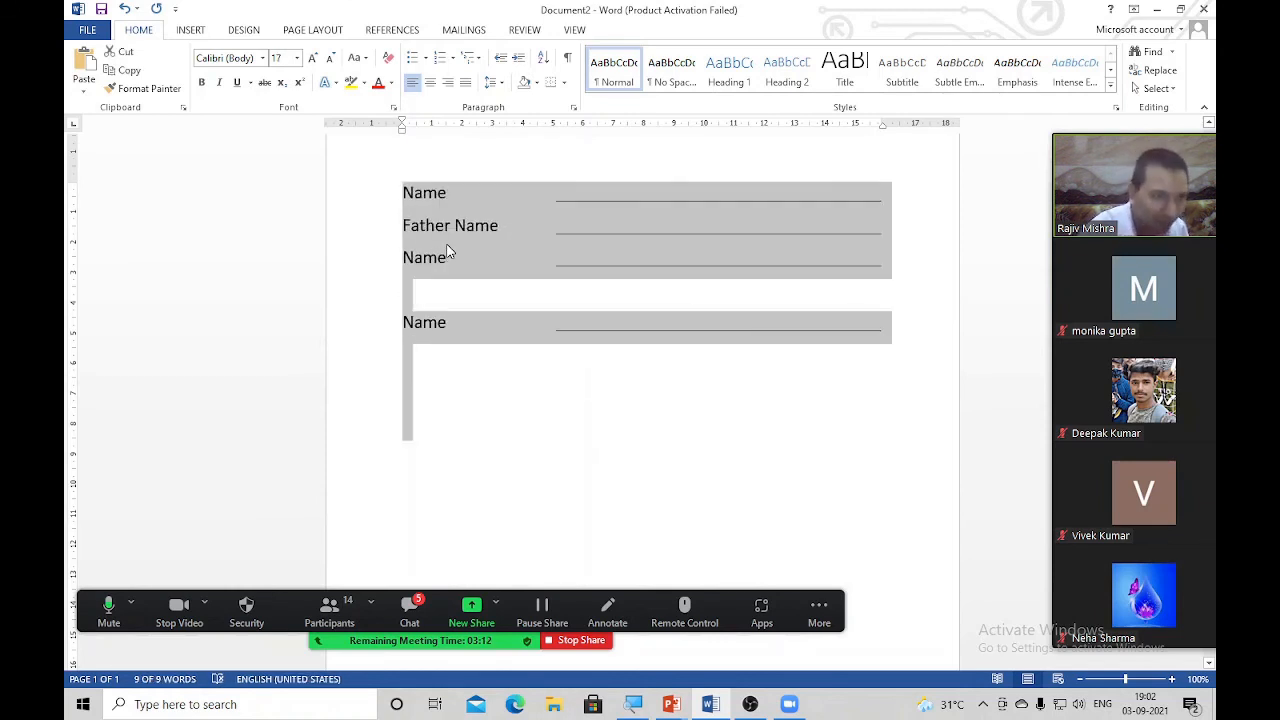
# Delete the blank line above the last Name row.
pyautogui.click(537, 234)
pyautogui.click(434, 285)
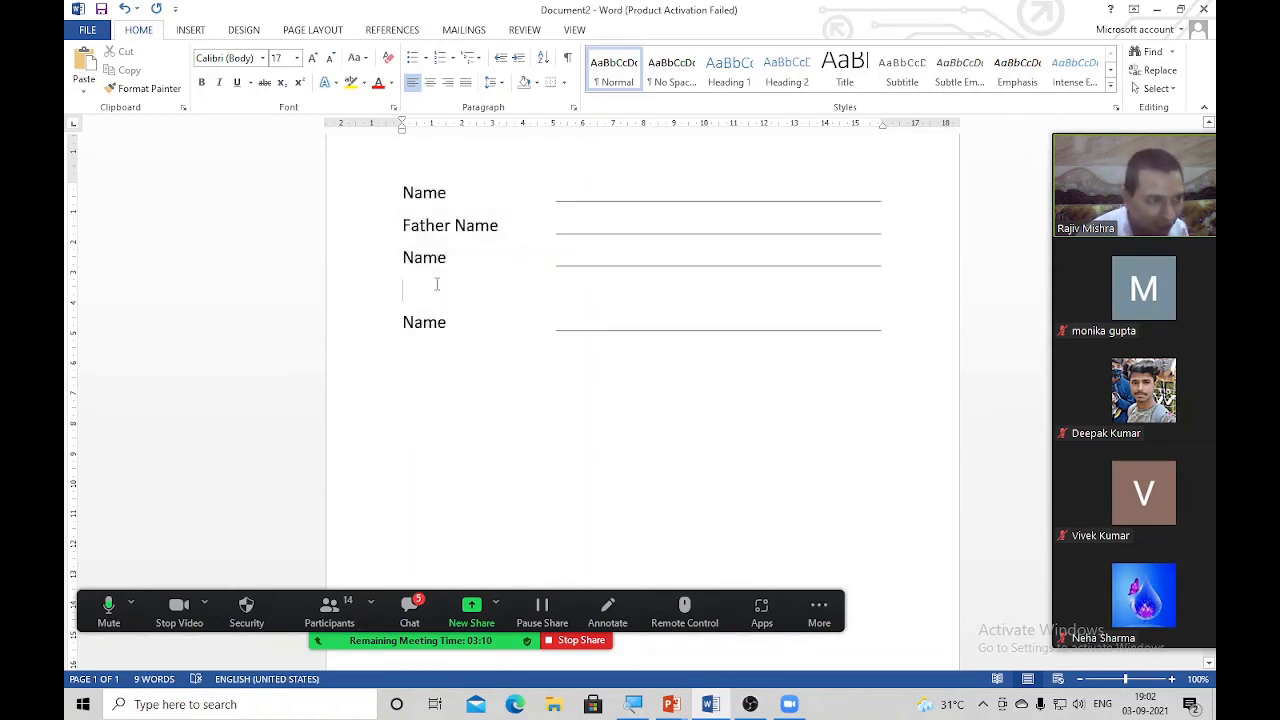
pyautogui.press('Delete')
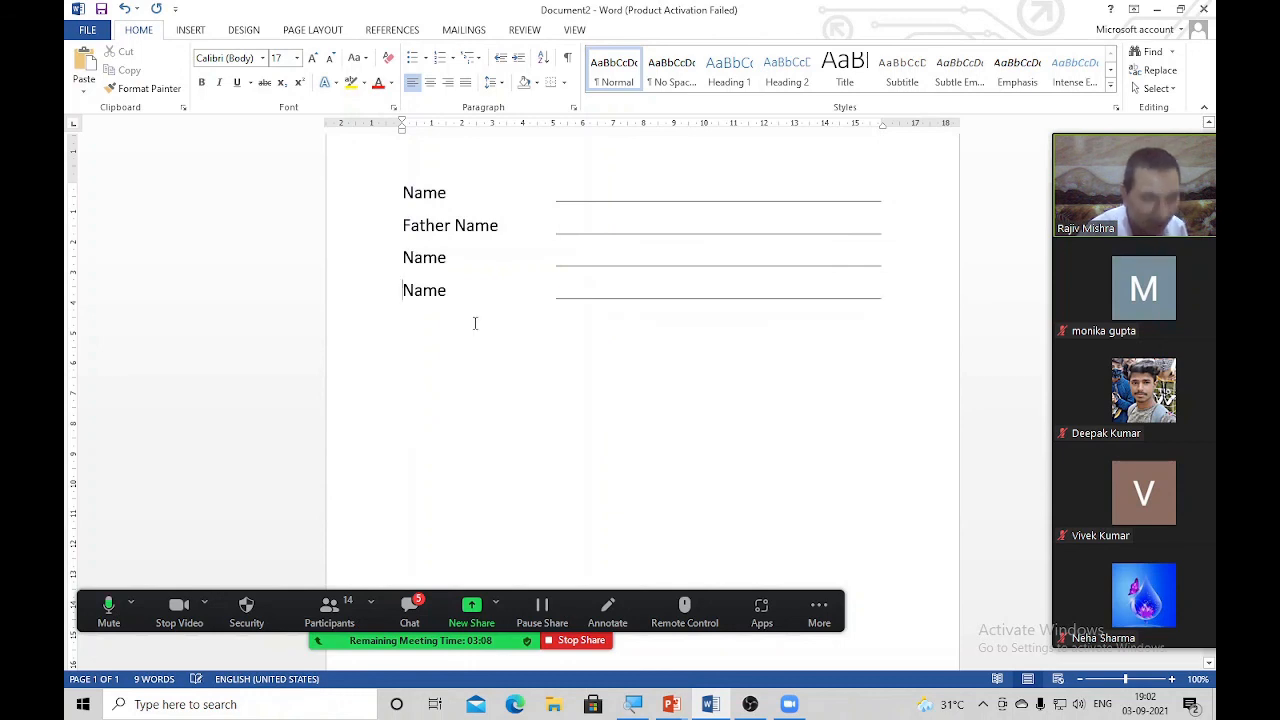
# Stop the current Zoom screen share and share the Word document window again.
pyautogui.click(573, 640)
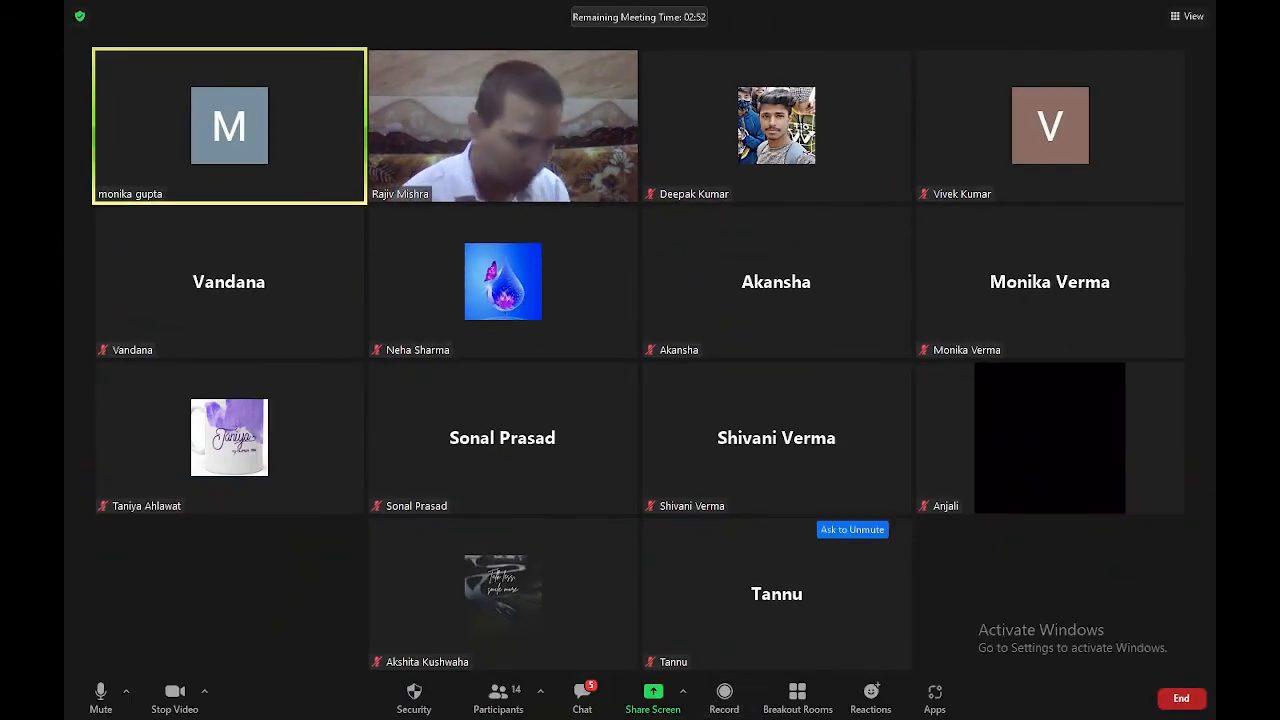
pyautogui.click(653, 694)
pyautogui.doubleClick(404, 353)
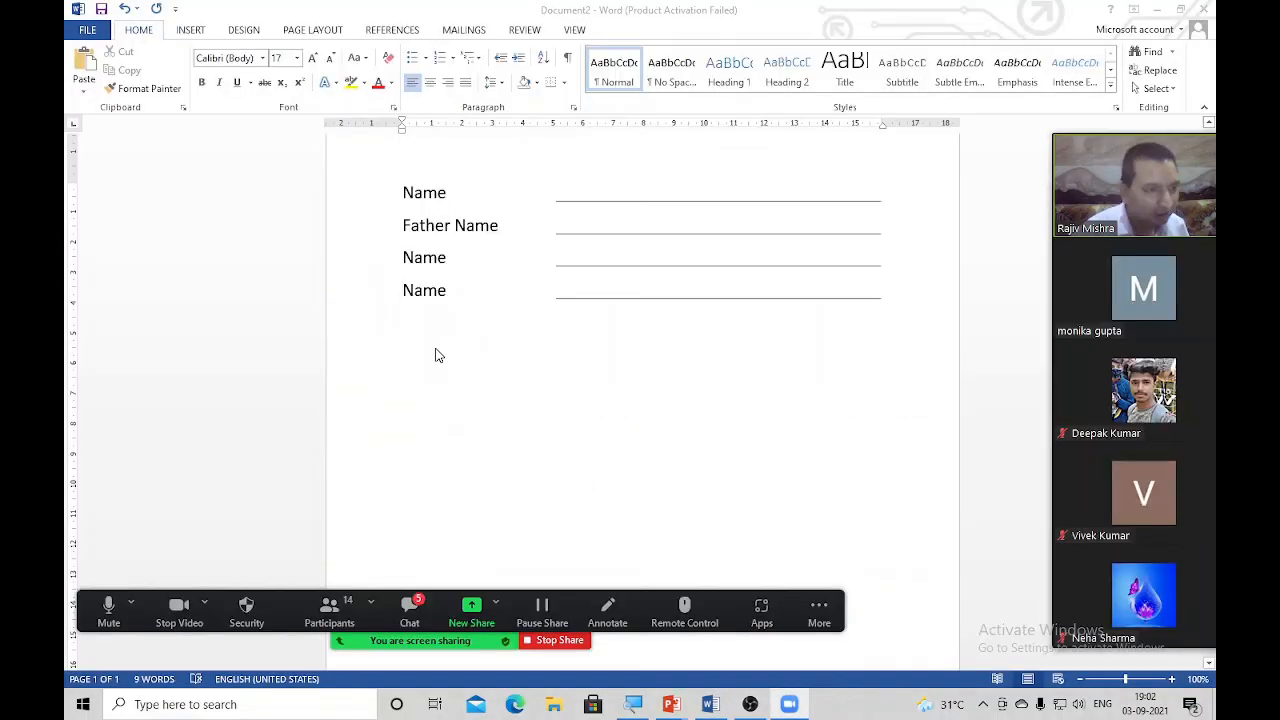
# Clear the entire form from the document and set the font size to 25 pt.
pyautogui.hotkey('ctrl', 'a')
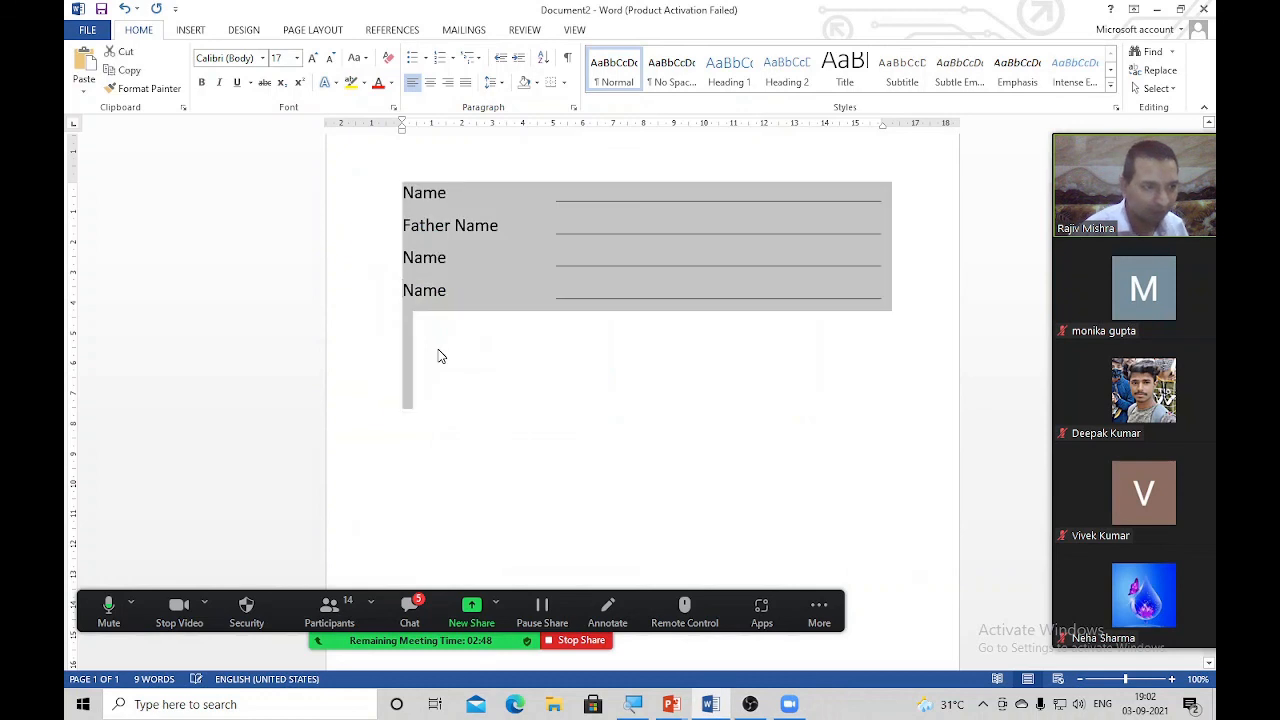
pyautogui.press('Delete')
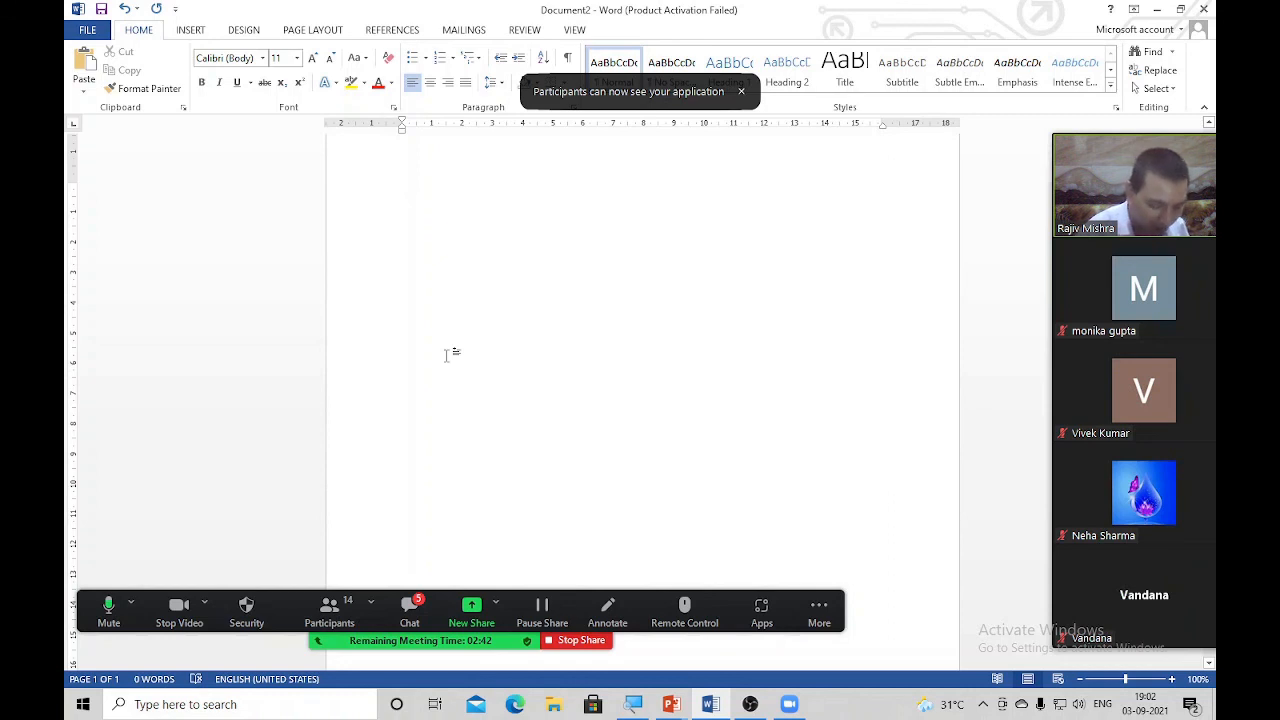
pyautogui.hotkey('ctrl', 'shift', '.')
pyautogui.hotkey('ctrl', 'shift', '.')
pyautogui.hotkey('ctrl', 'shift', '.')
pyautogui.hotkey('ctrl', 'shift', '.')
pyautogui.hotkey('ctrl', 'shift', '.')
pyautogui.hotkey('ctrl', 'shift', '.')
pyautogui.hotkey('ctrl', 'shift', '.')
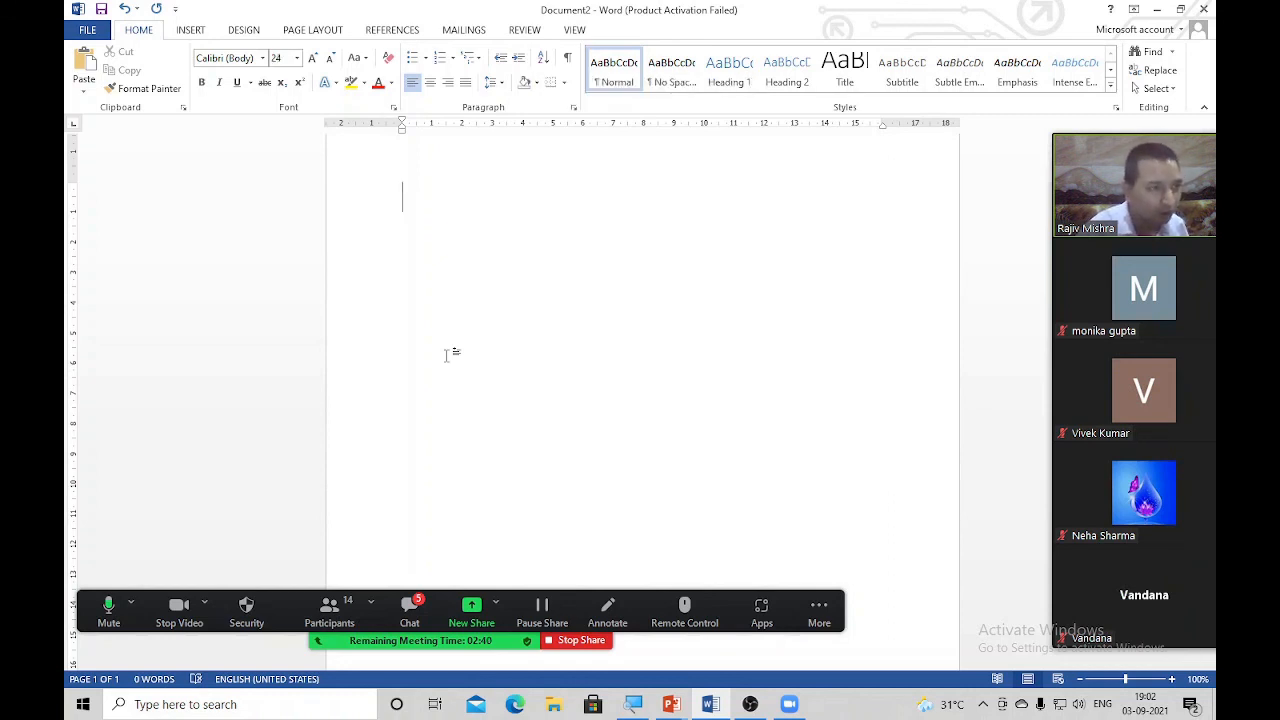
# Enter the label Name followed by a three-tab gap, with an empty line beneath it.
pyautogui.write('Name')
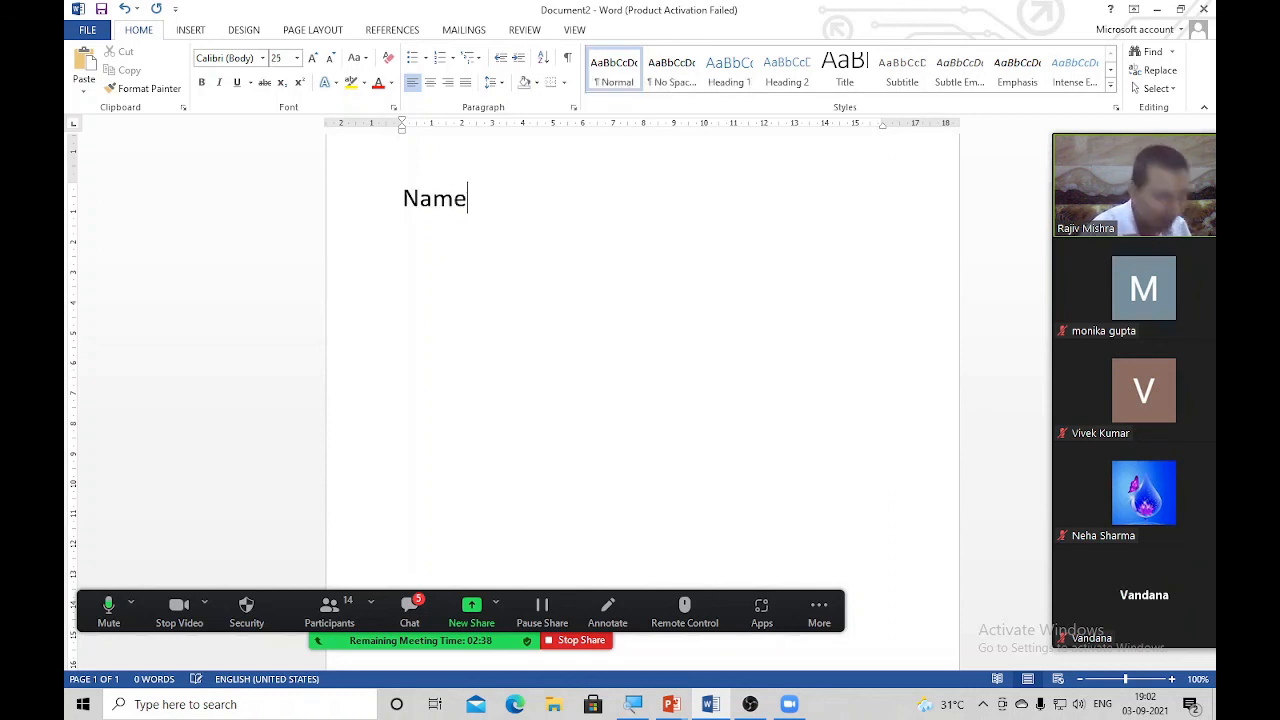
pyautogui.press('Tab')
pyautogui.press('Tab')
pyautogui.press('Tab')
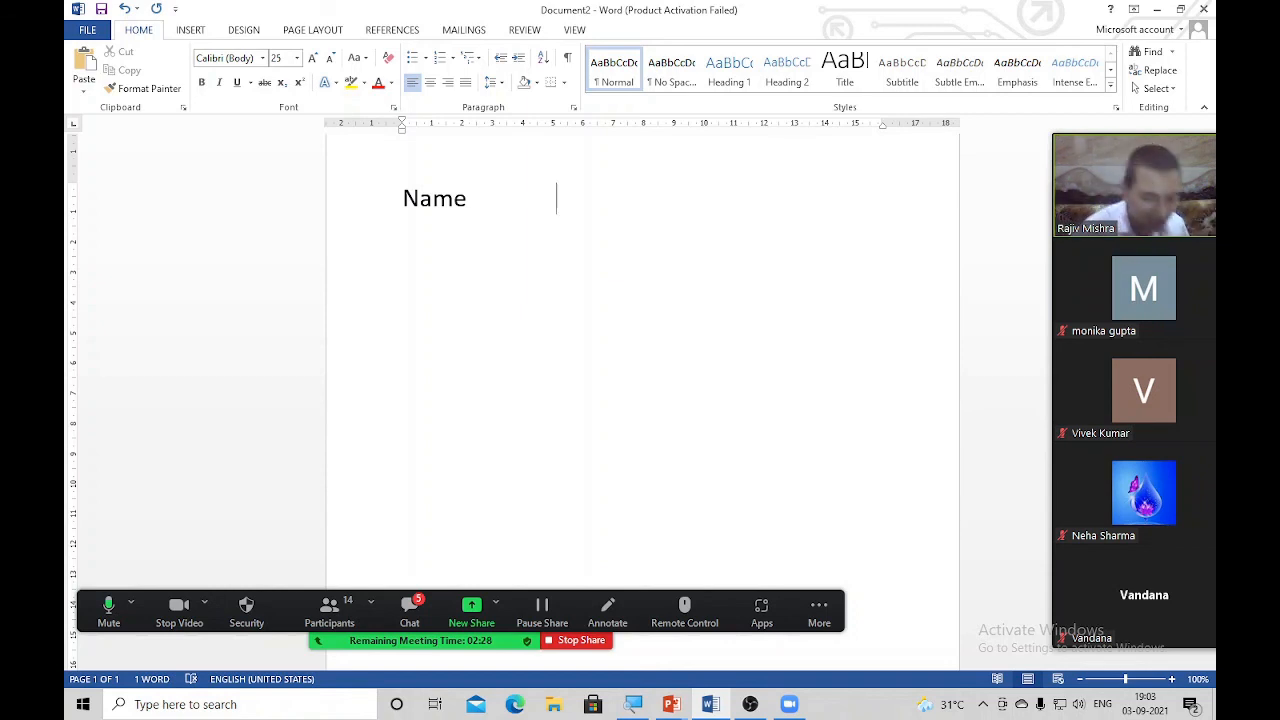
pyautogui.press('Return')
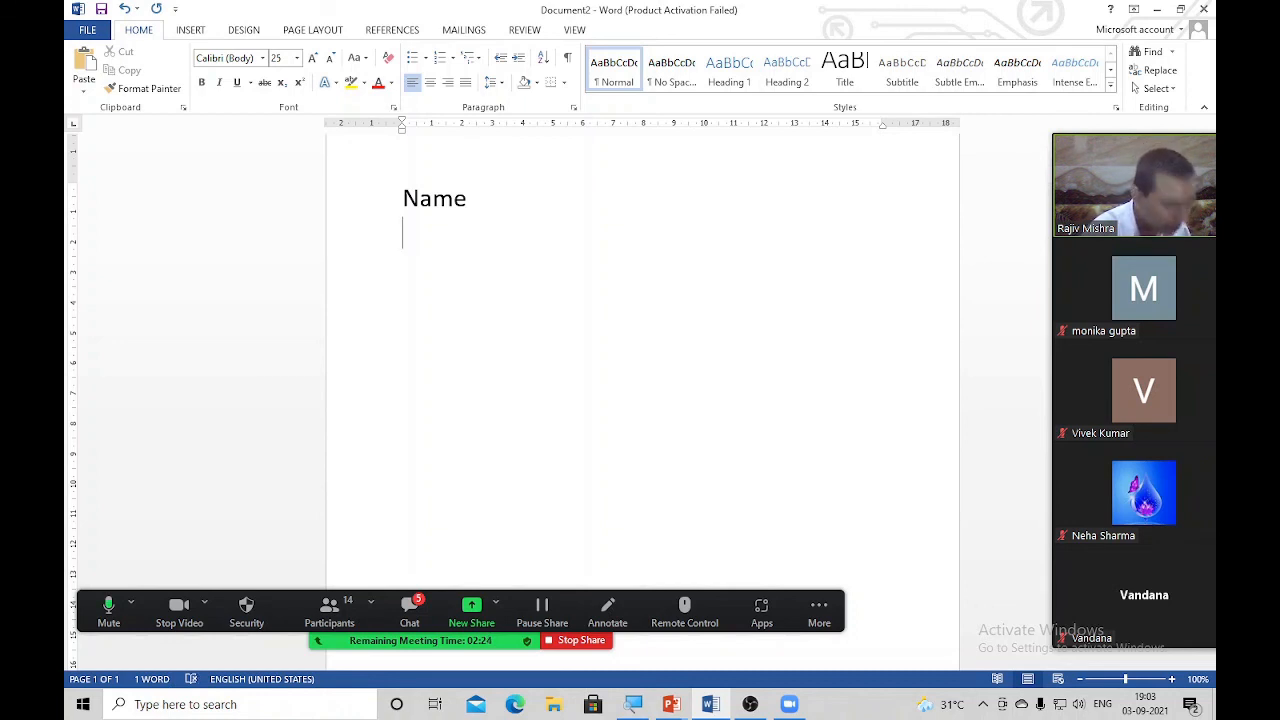
pyautogui.click(403, 198)
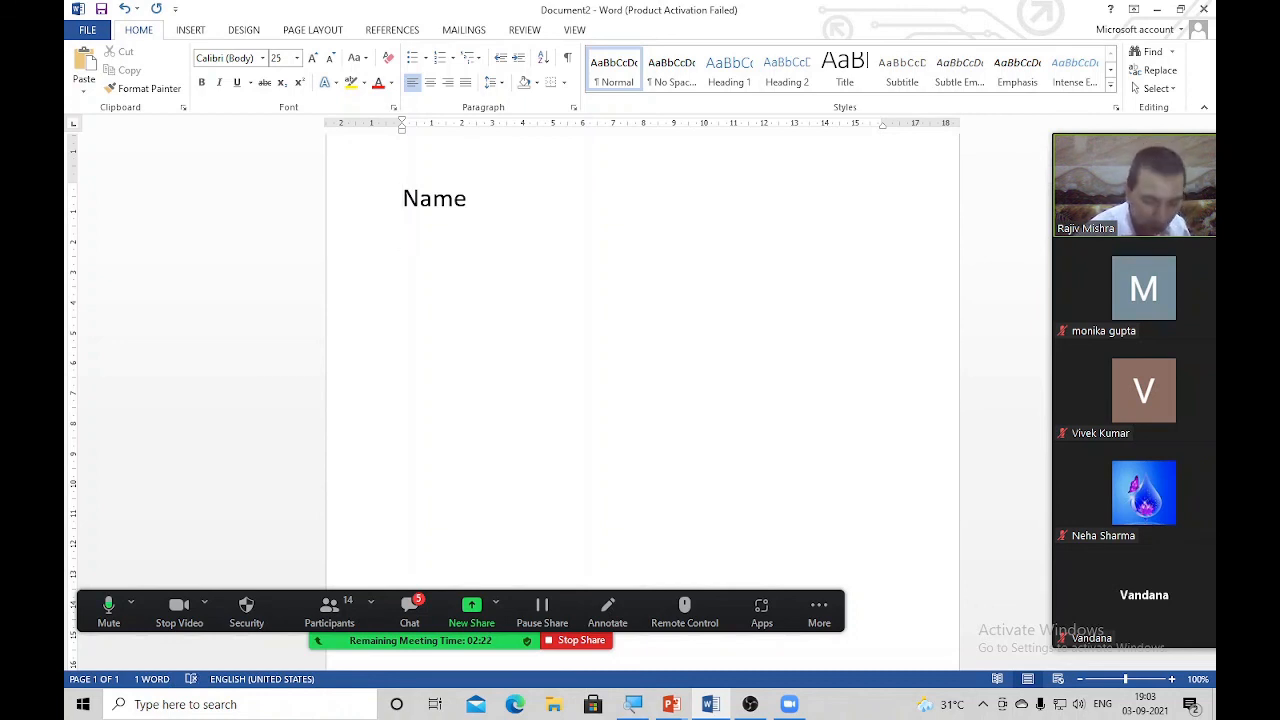
pyautogui.press('End')
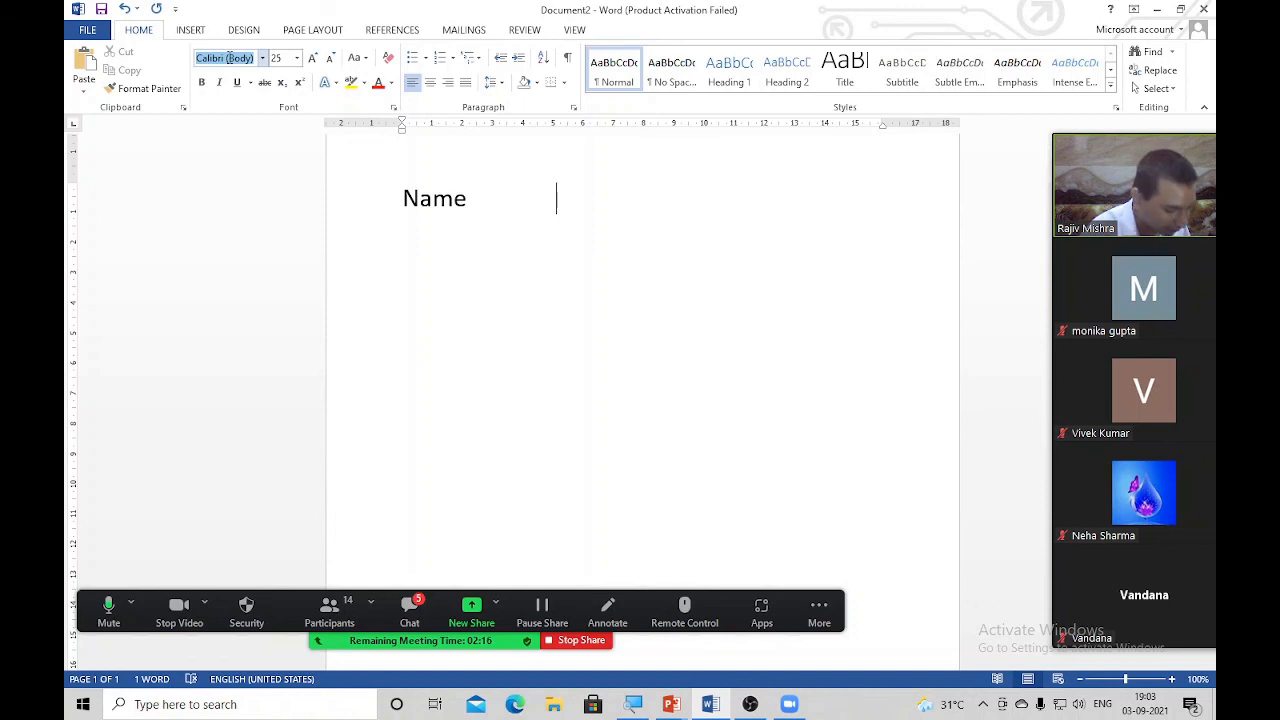
# Insert an empty Wingdings box symbol after the gap in the Name row.
pyautogui.write('Wingdings')
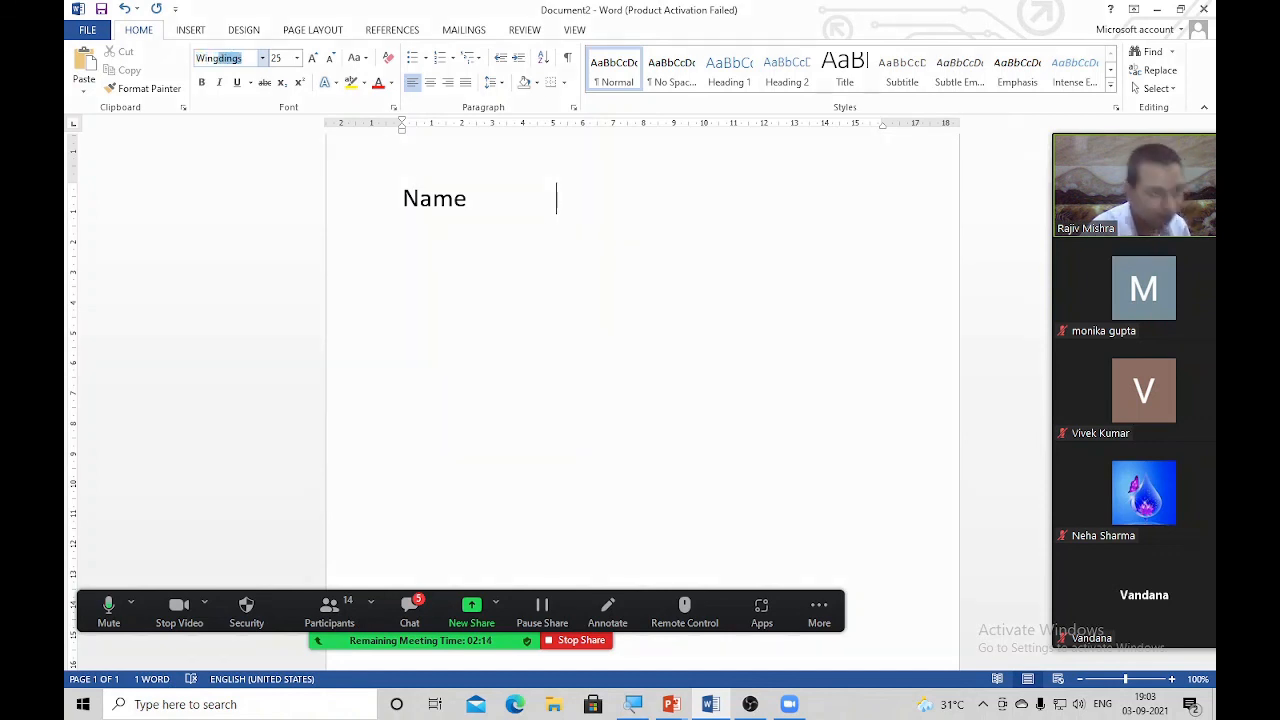
pyautogui.press('Return')
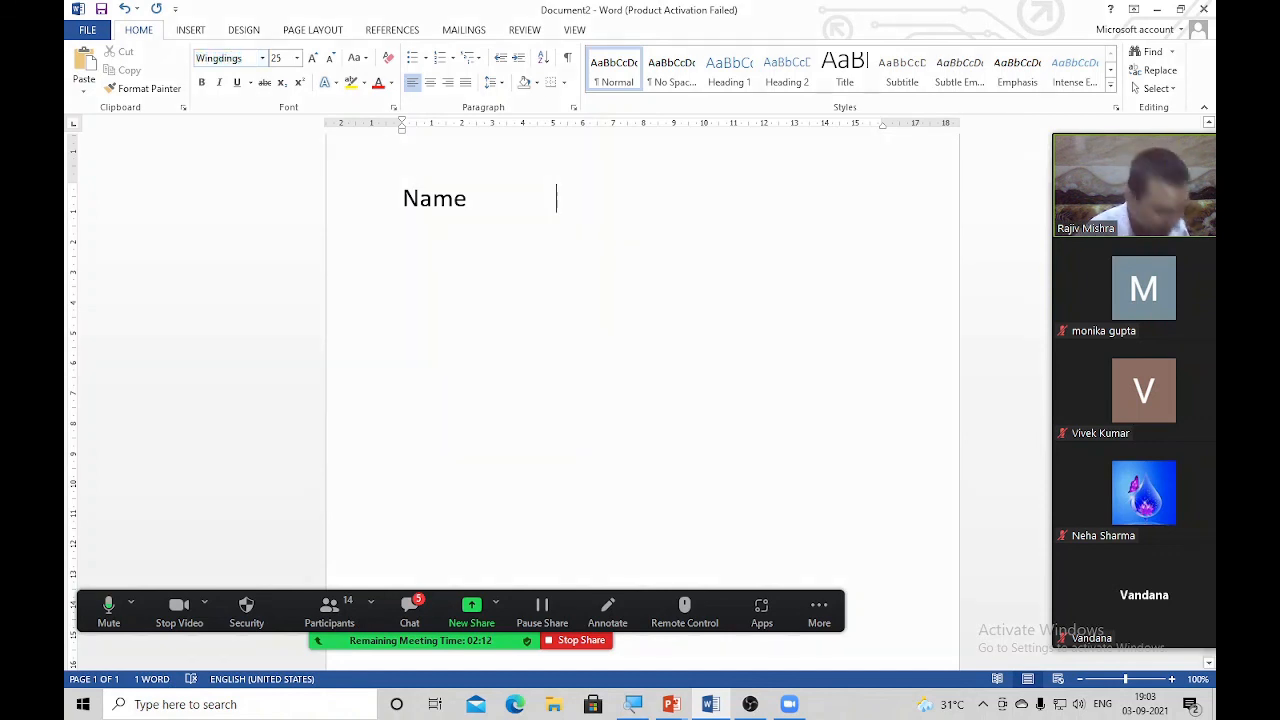
pyautogui.write('o')
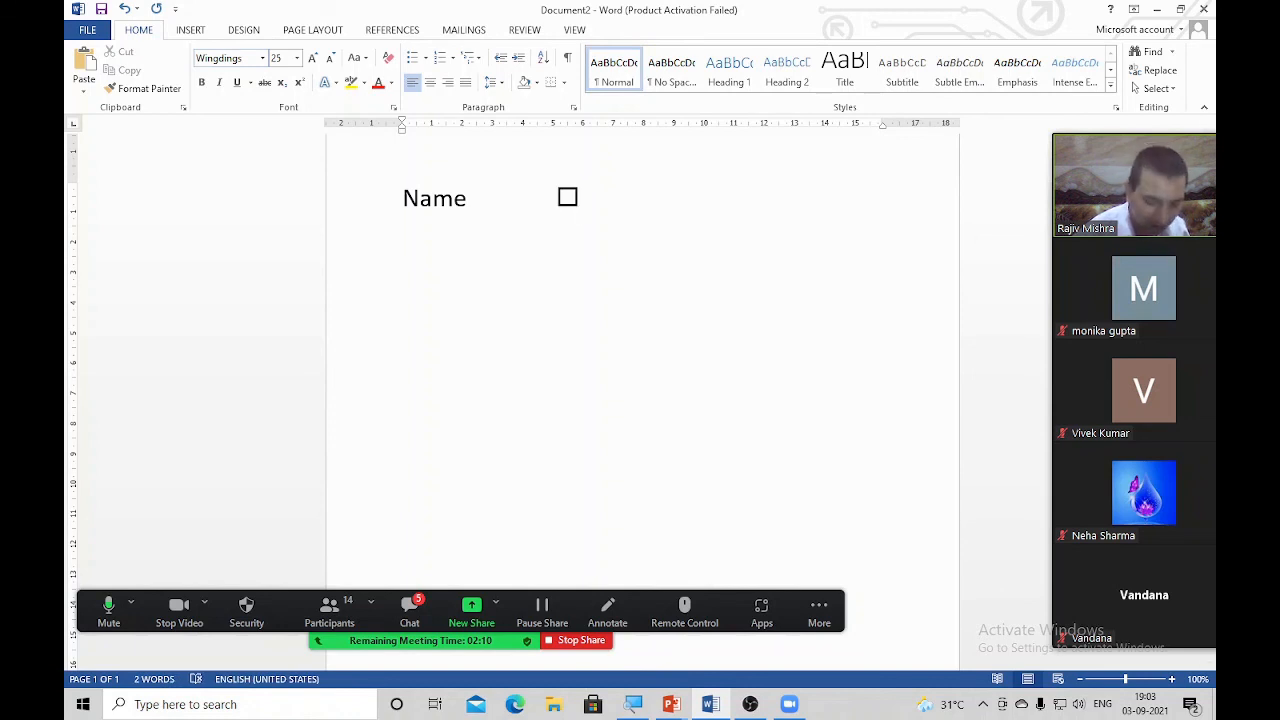
# Copy the box symbol and paste it repeatedly to build a row of twelve boxes after Name.
pyautogui.hotkey('shift', 'Left')
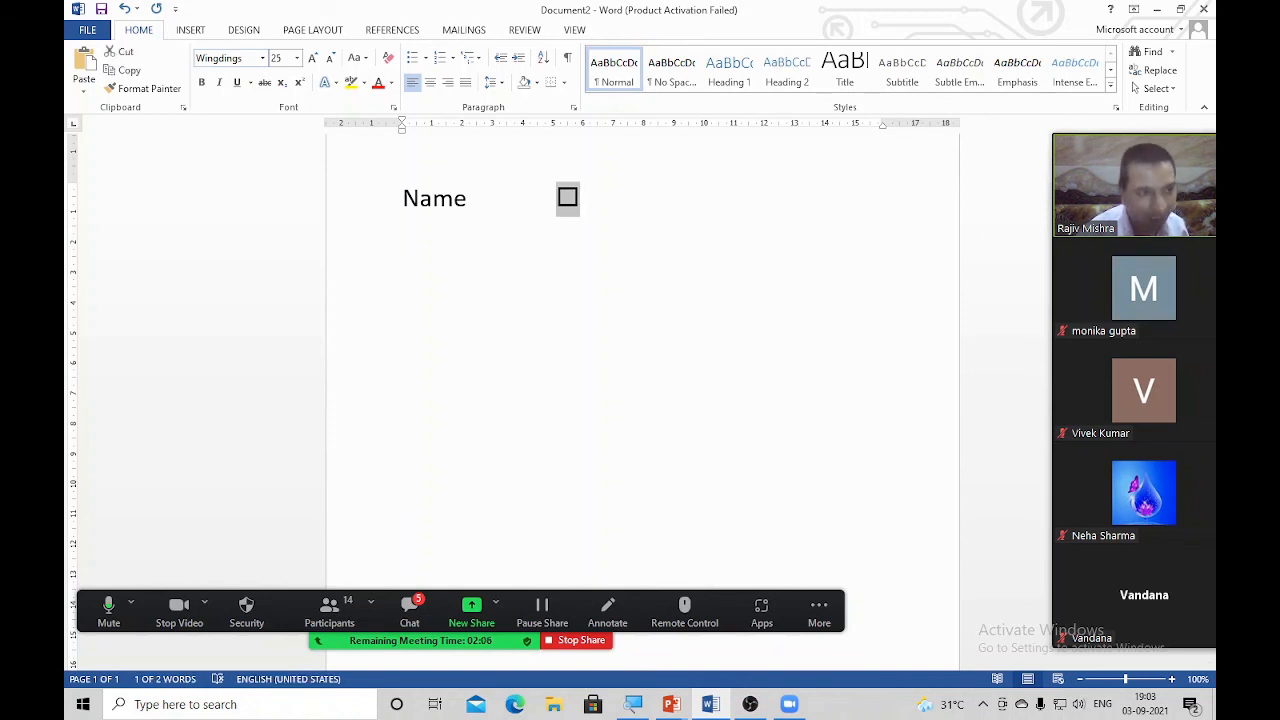
pyautogui.click(604, 190)
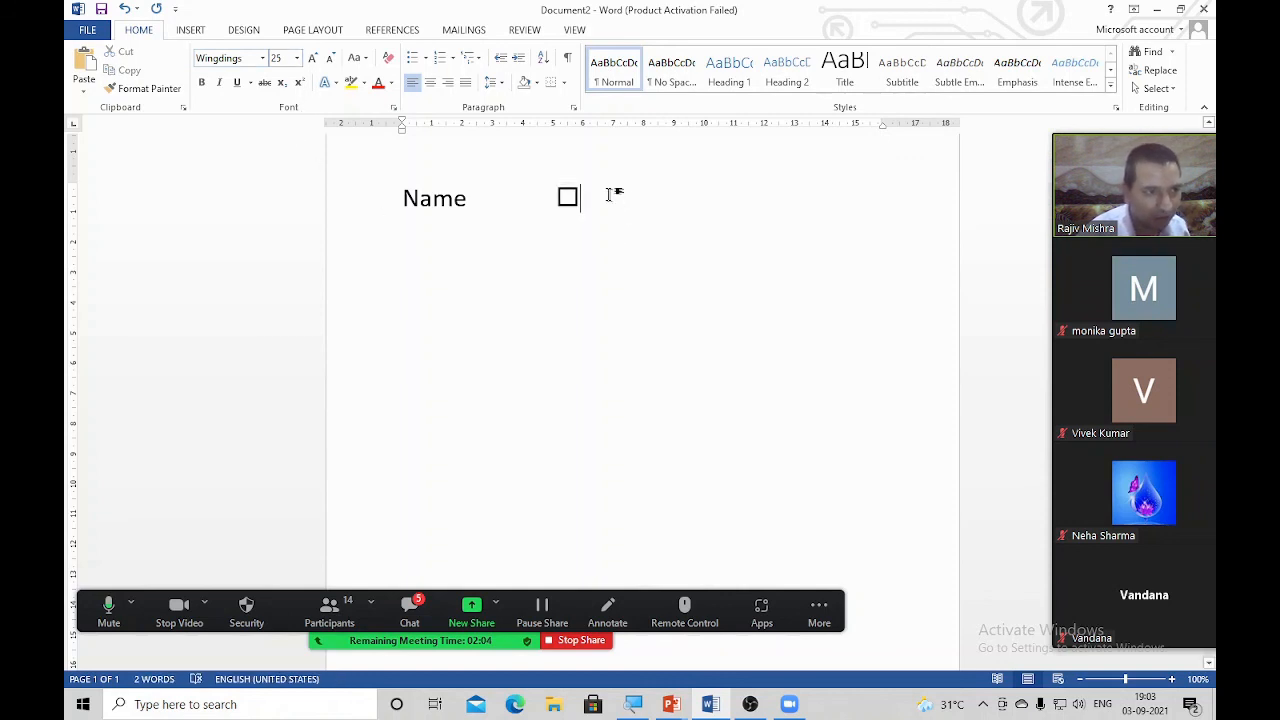
pyautogui.hotkey('shift', 'Left')
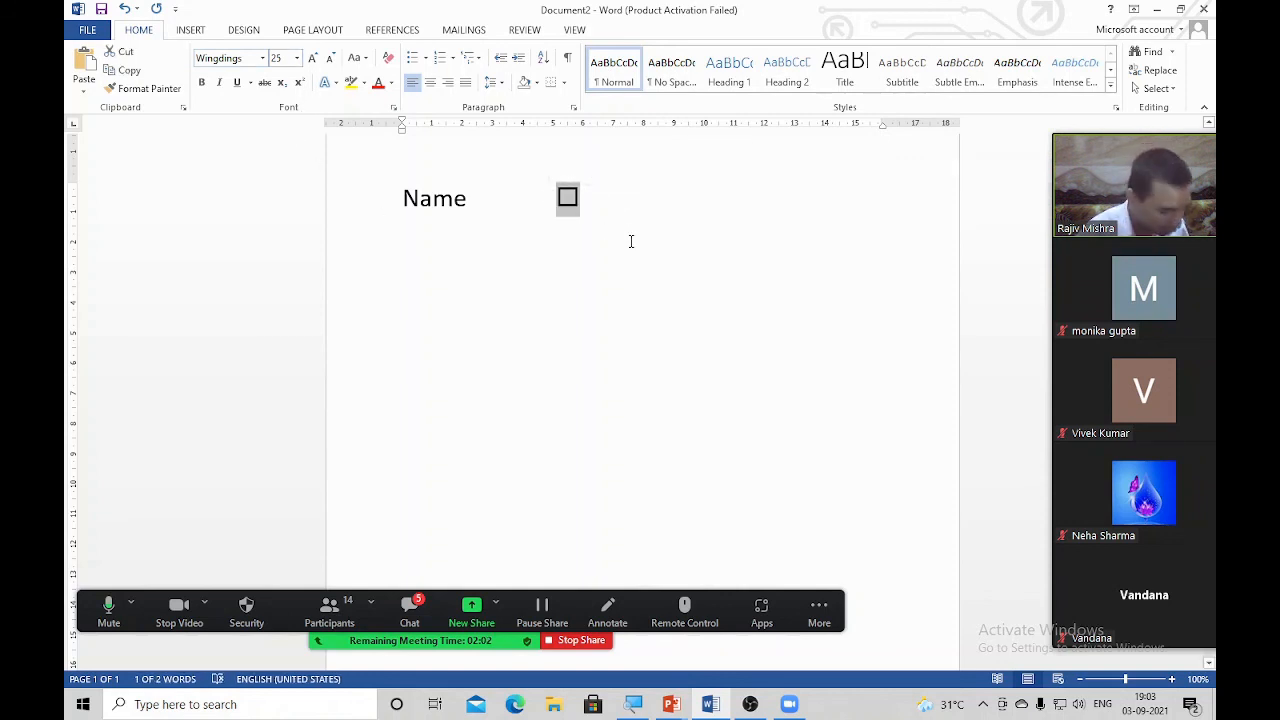
pyautogui.press('Right')
pyautogui.hotkey('ctrl', 'v')
pyautogui.hotkey('ctrl', 'v')
pyautogui.hotkey('ctrl', 'v')
pyautogui.hotkey('ctrl', 'v')
pyautogui.hotkey('ctrl', 'v')
pyautogui.hotkey('ctrl', 'v')
pyautogui.hotkey('ctrl', 'v')
pyautogui.hotkey('ctrl', 'v')
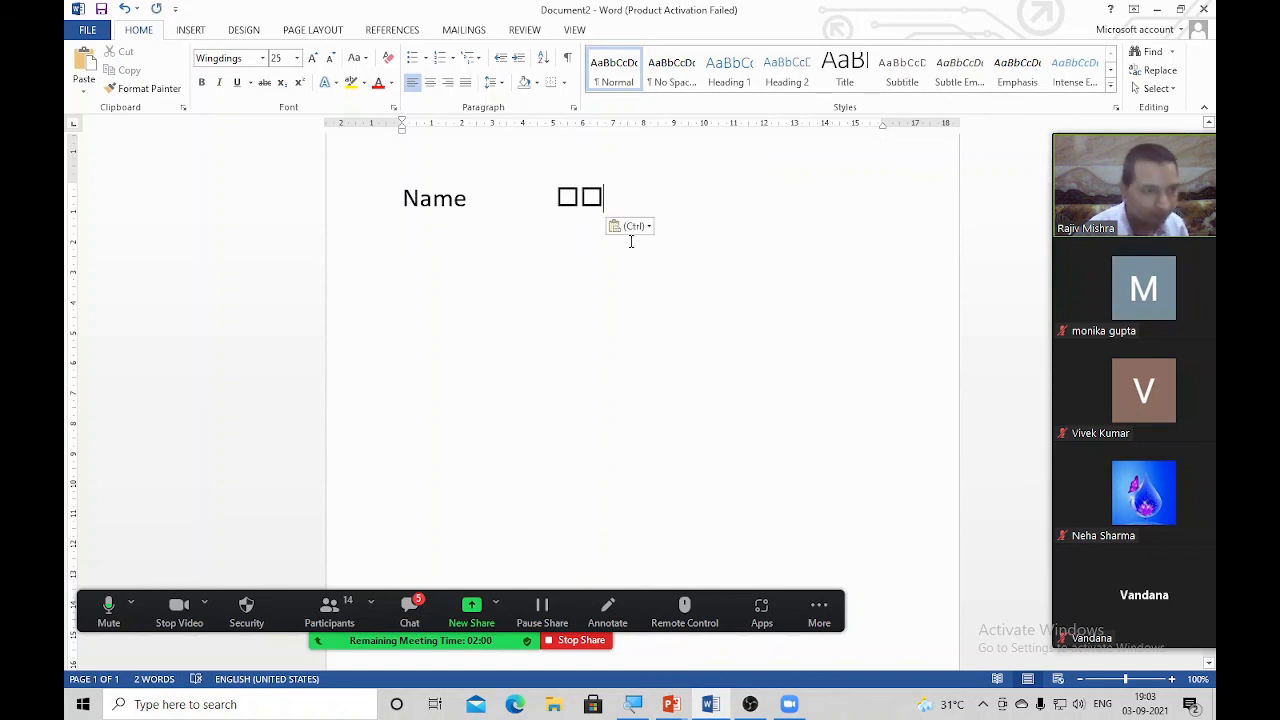
pyautogui.hotkey('ctrl', 'v')
pyautogui.hotkey('ctrl', 'v')
pyautogui.hotkey('ctrl', 'v')
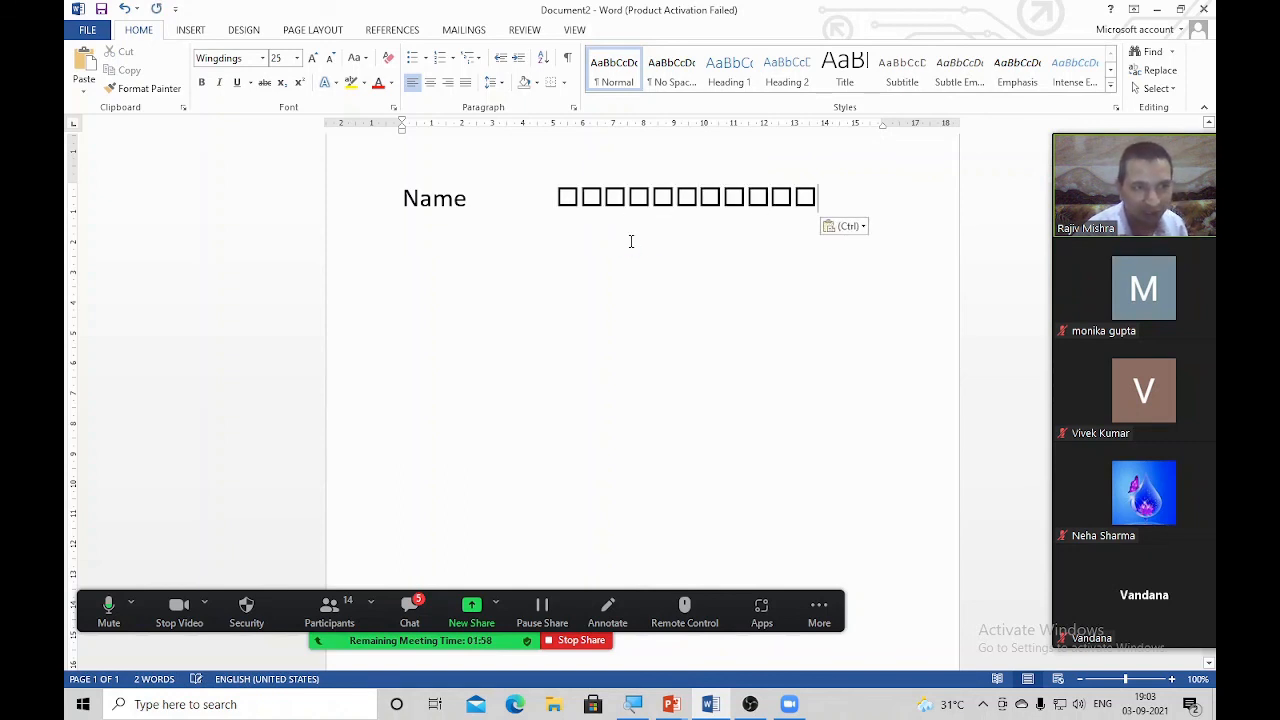
# Reduce the Name row to 21 pt and paste two more boxes at its end.
pyautogui.hotkey('shift', 'Home')
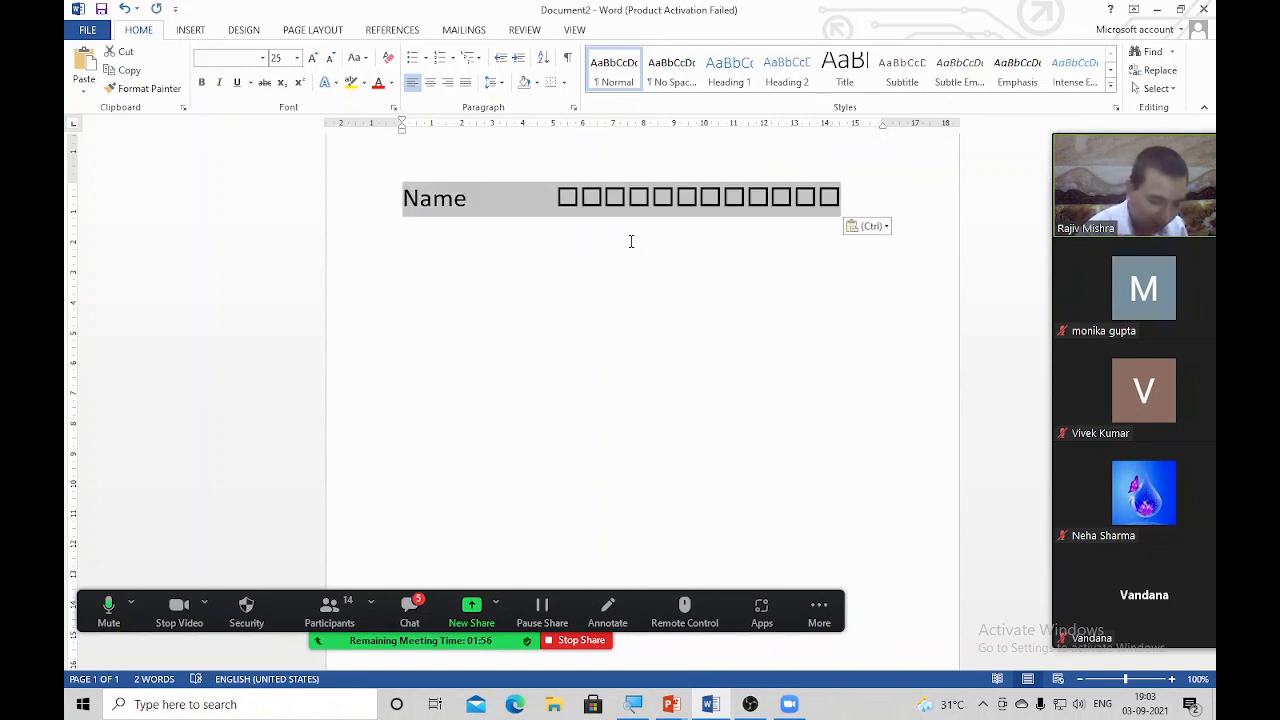
pyautogui.hotkey('ctrl', '[')
pyautogui.hotkey('ctrl', '[')
pyautogui.hotkey('ctrl', '[')
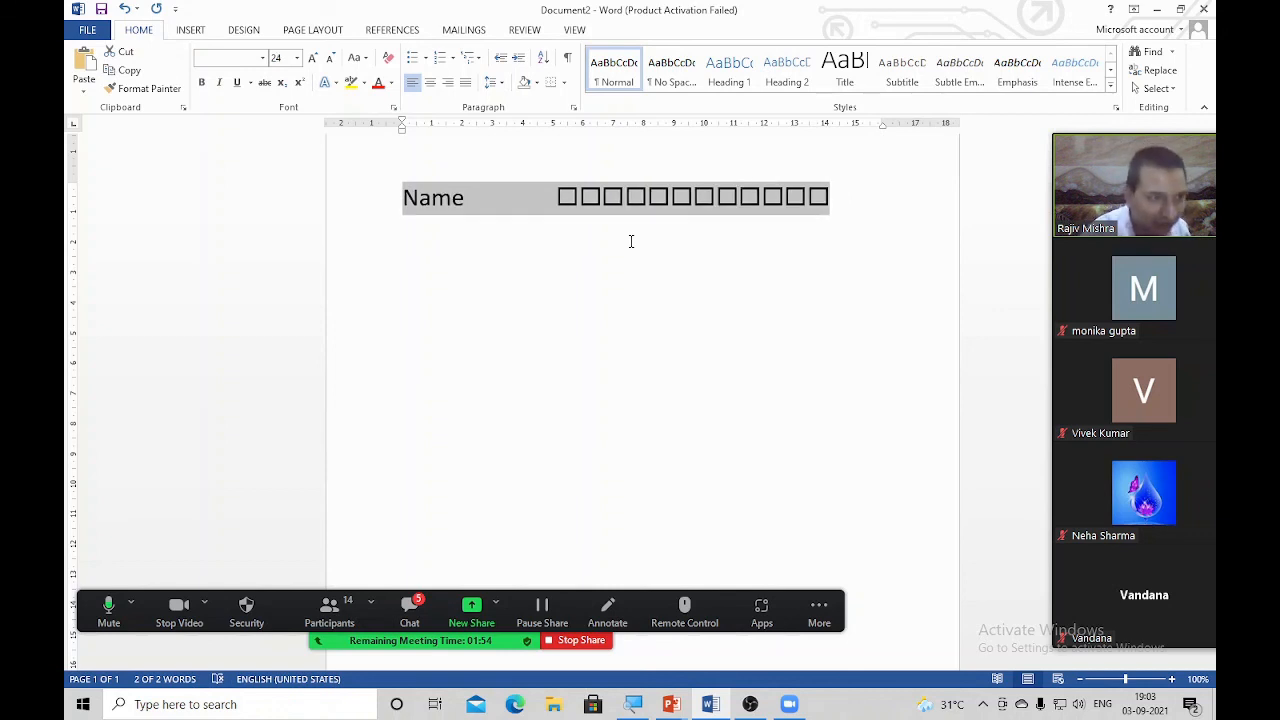
pyautogui.press('End')
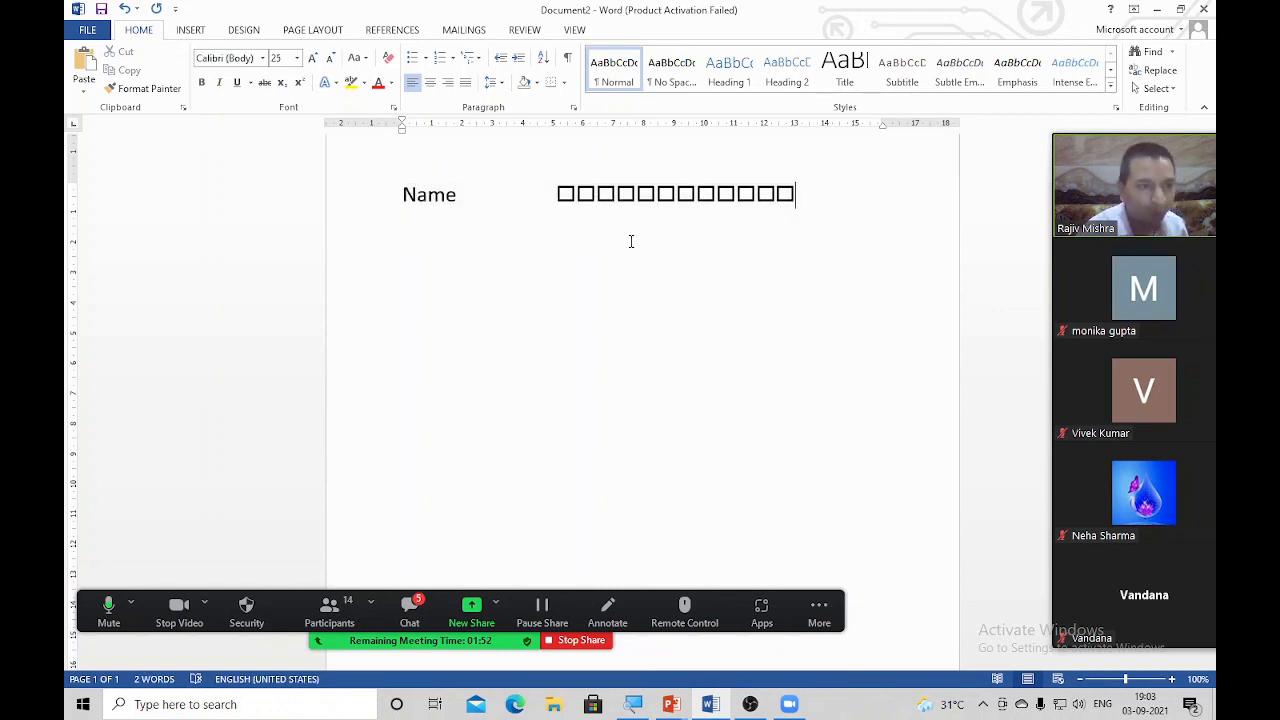
pyautogui.hotkey('ctrl', 'v')
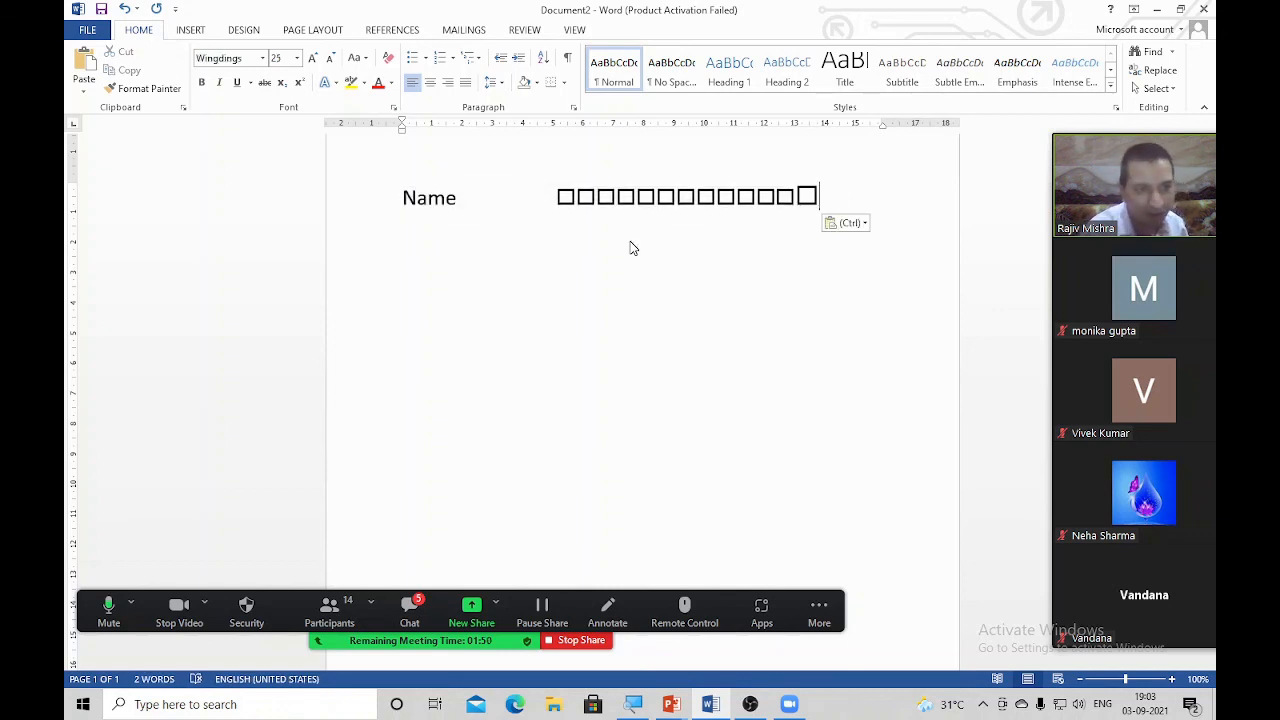
pyautogui.hotkey('ctrl', 'v')
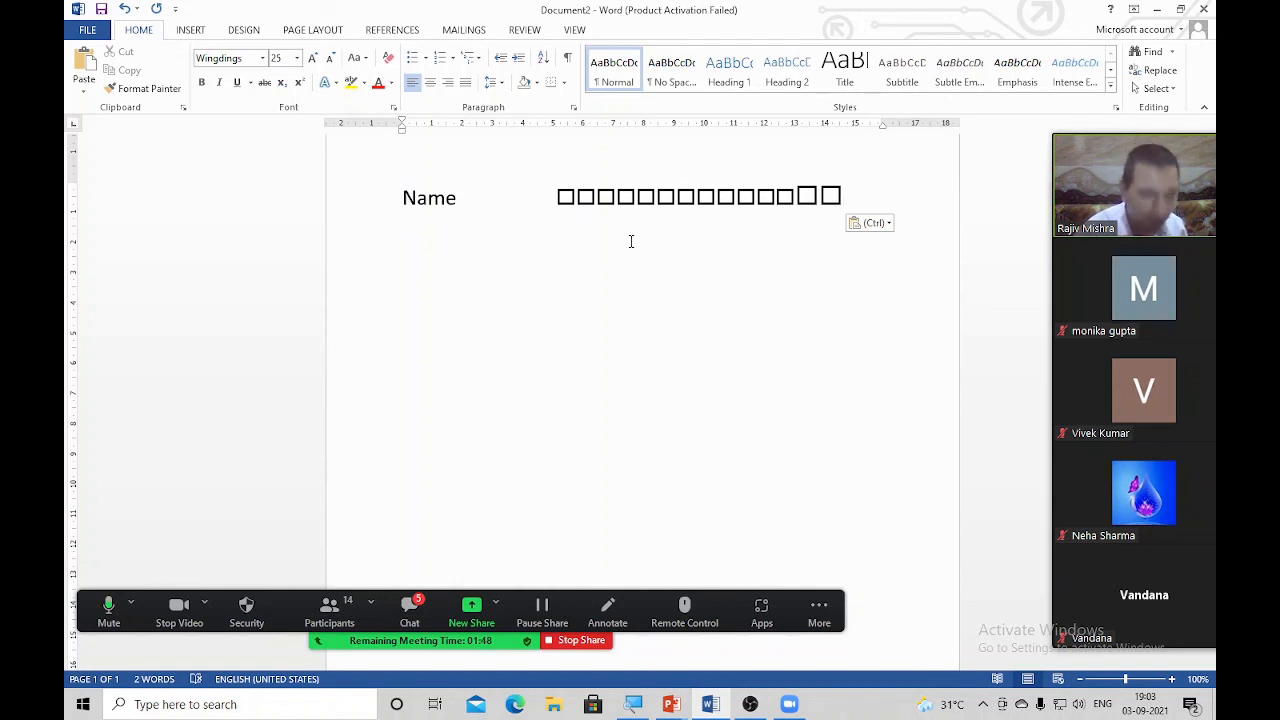
# Copy the Name row with its boxes and paste it five times on the lines beneath.
pyautogui.hotkey('shift', 'Home')
pyautogui.click(631, 241)
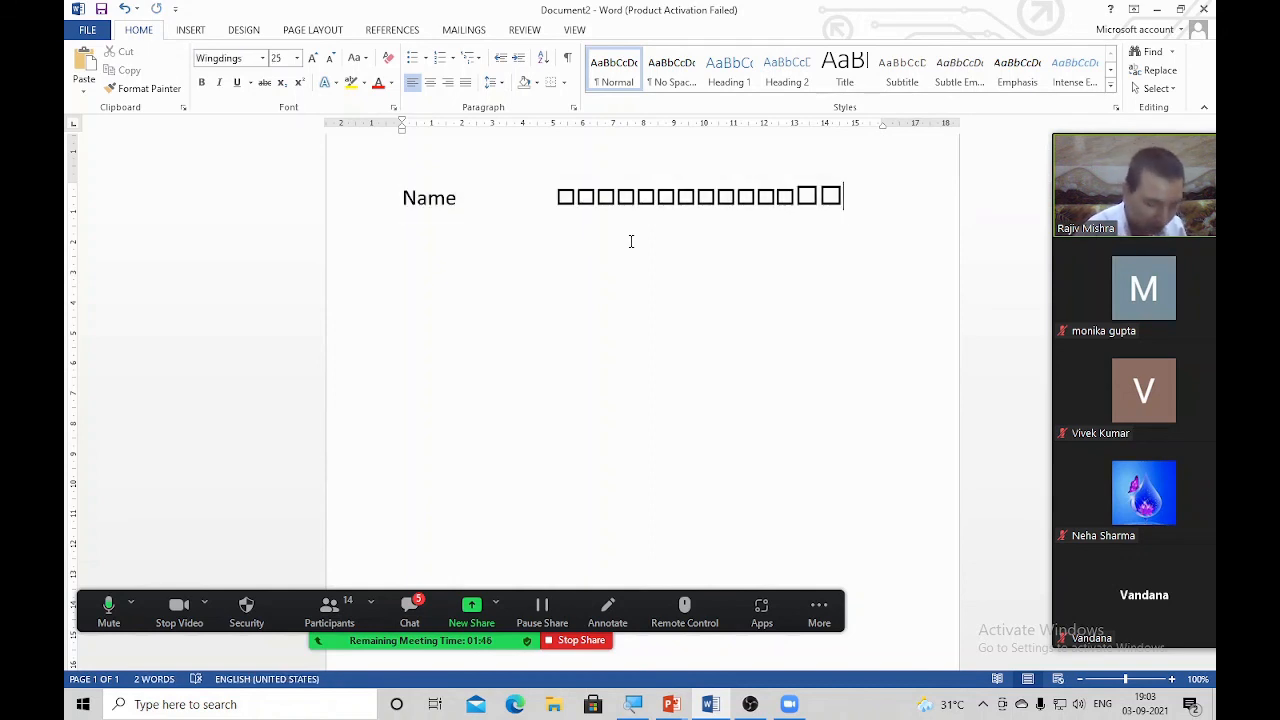
pyautogui.hotkey('ctrl', 'v')
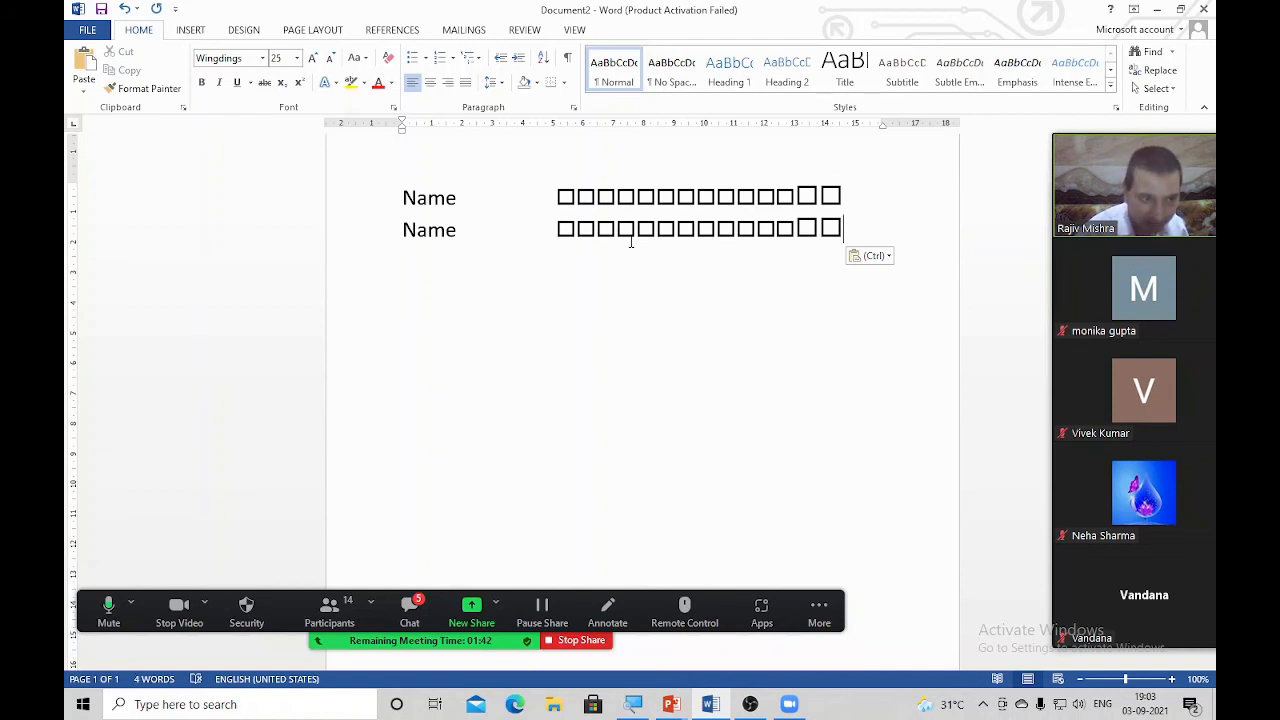
pyautogui.press('Return')
pyautogui.write('Name\t□□□□□□□□□□□□□□')
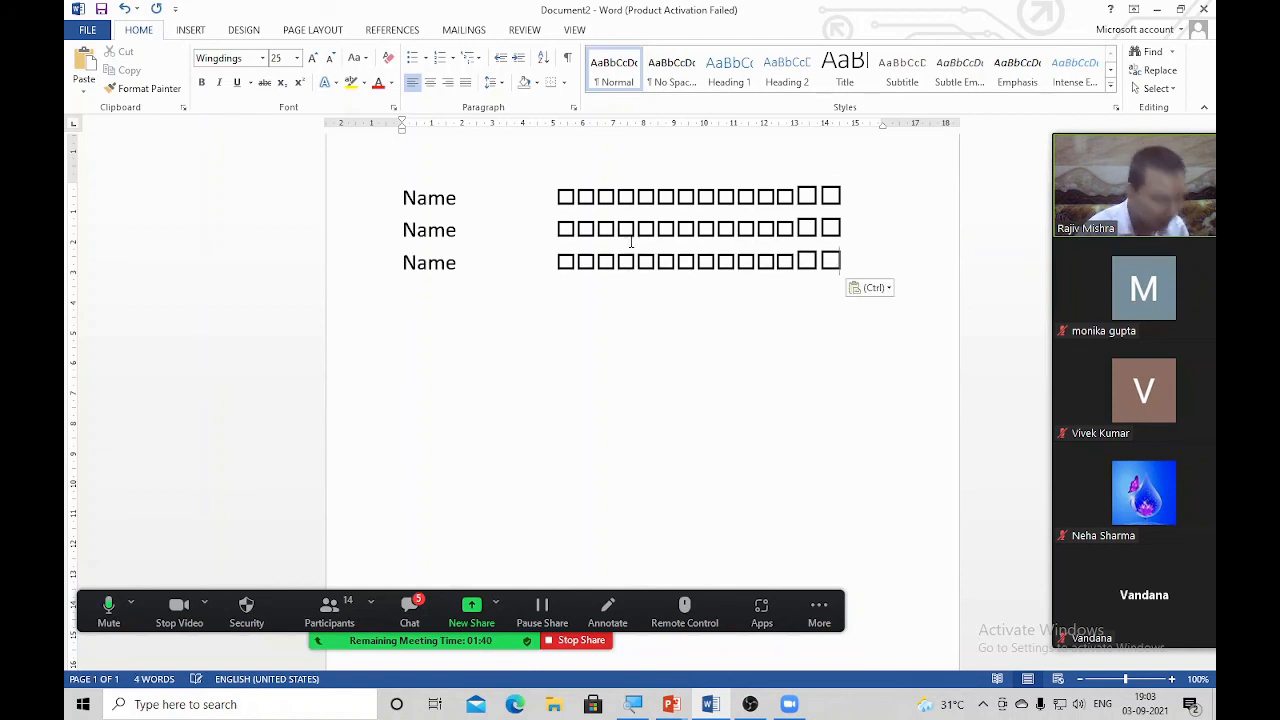
pyautogui.press('Return')
pyautogui.write('Name\t□□□□□□□□□□□□□□')
pyautogui.press('Return')
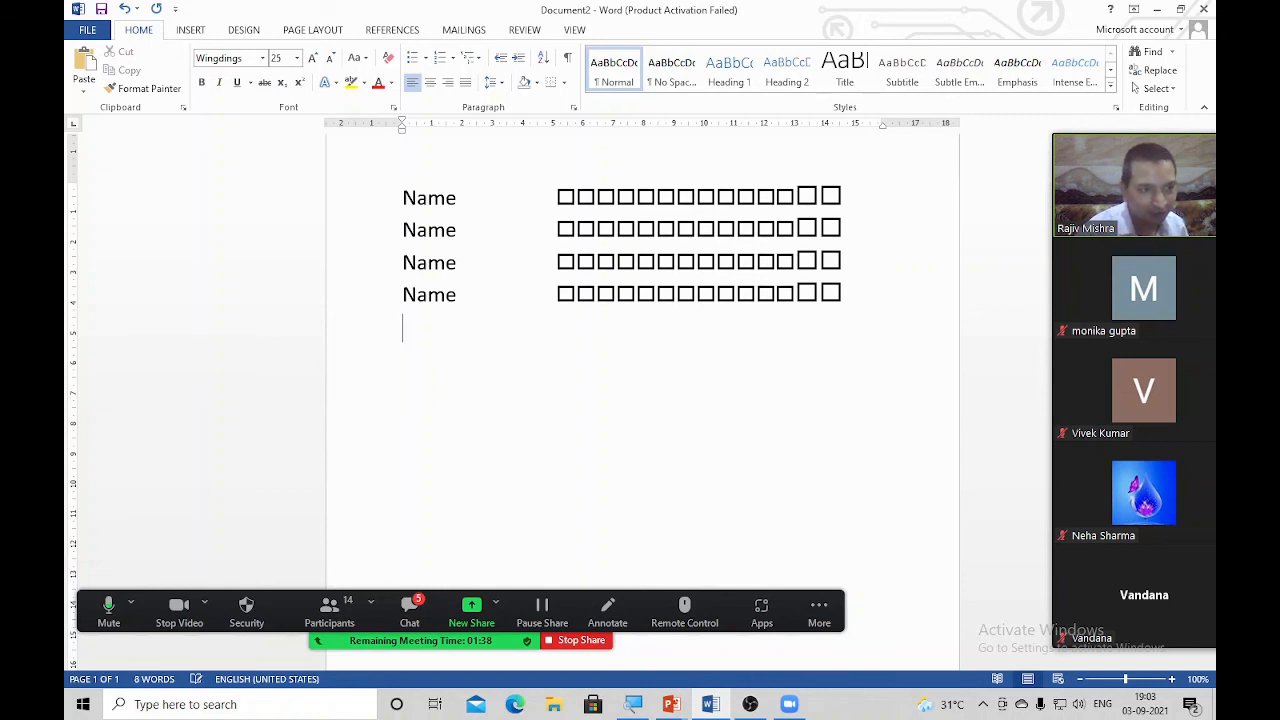
pyautogui.write('Name\t□□□□□□□□□□□□□□□□')
pyautogui.press('Return')
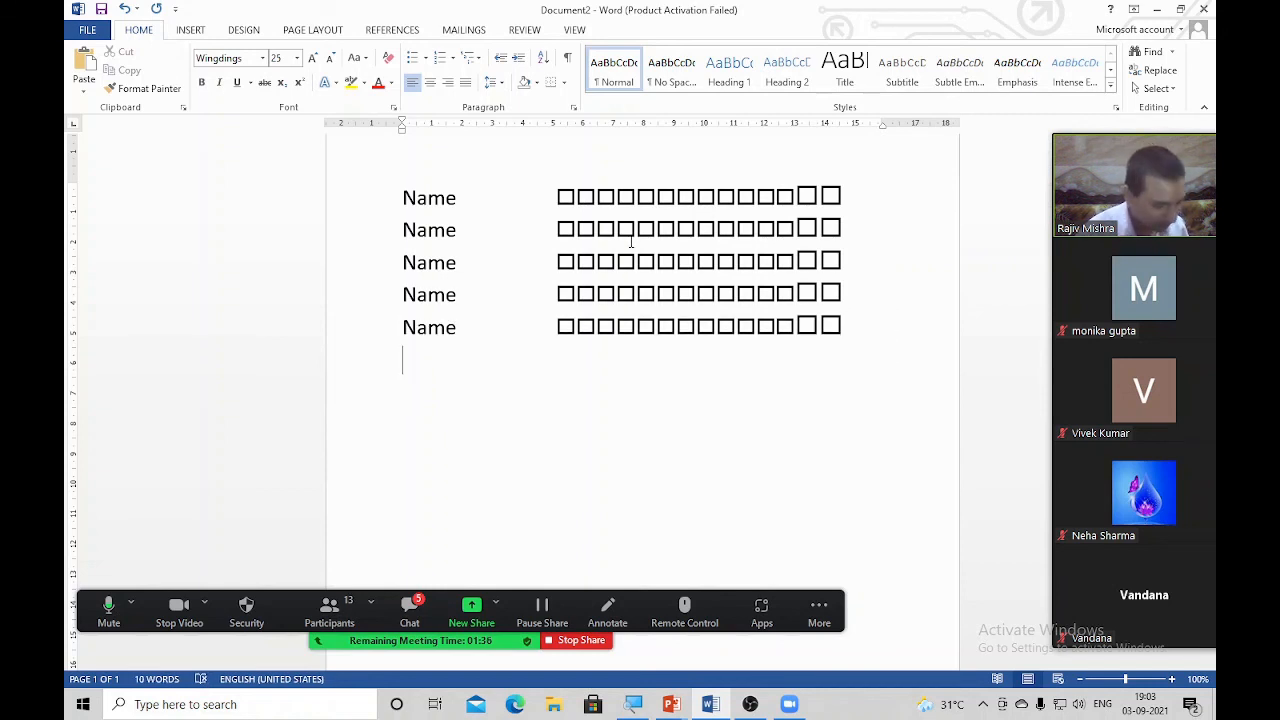
pyautogui.hotkey('ctrl', 'v')
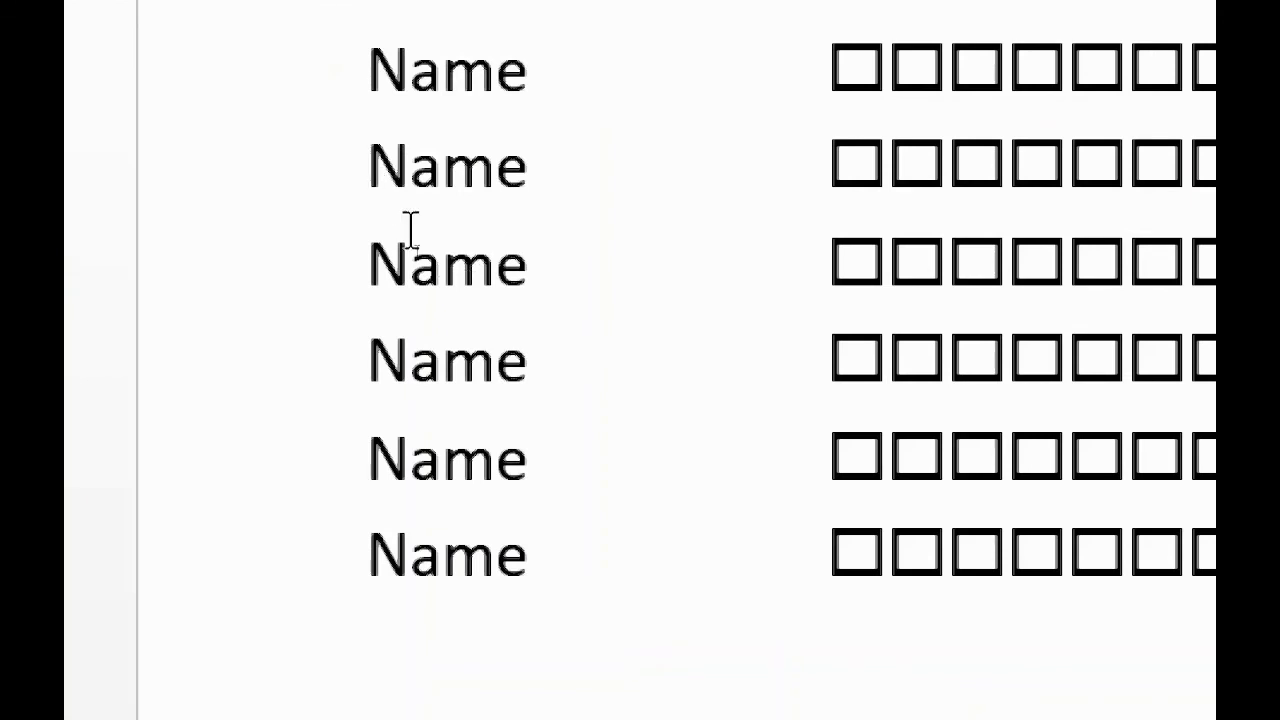
# Relabel the second row as Father Name and realign its boxes with the other rows.
pyautogui.click(366, 166)
pyautogui.write('Father')
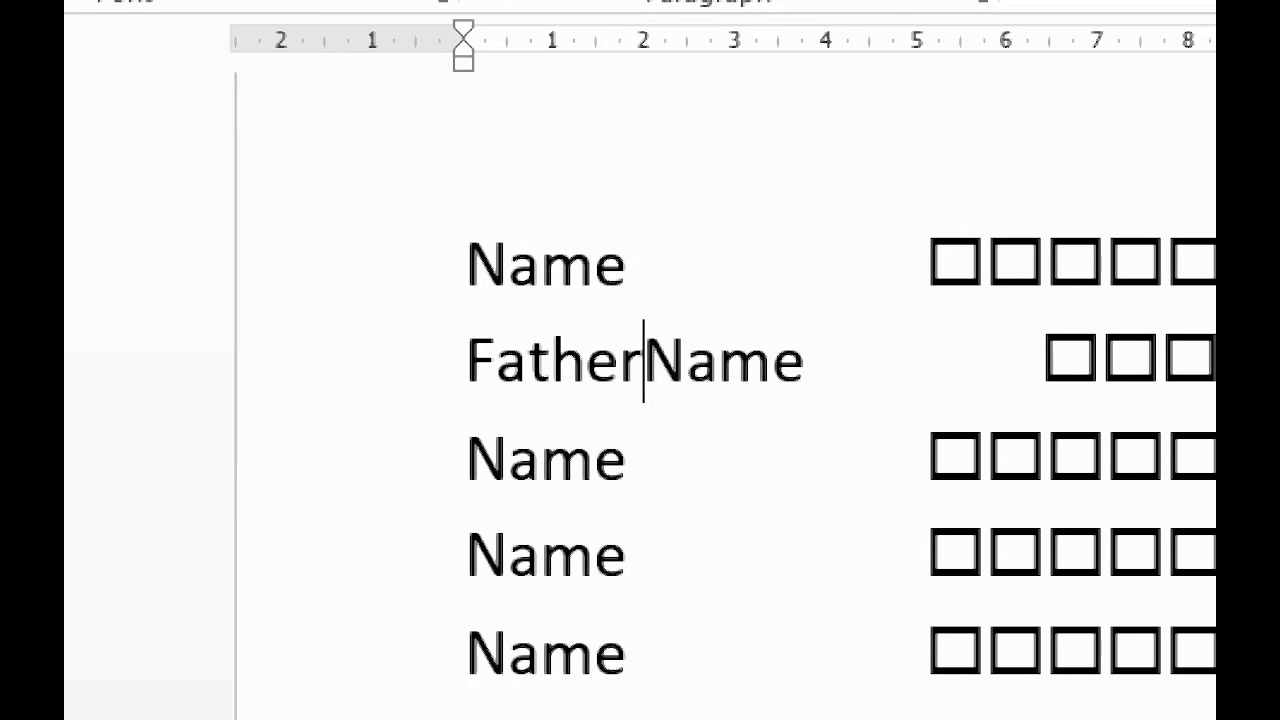
pyautogui.click(840, 350)
pyautogui.press('Delete')
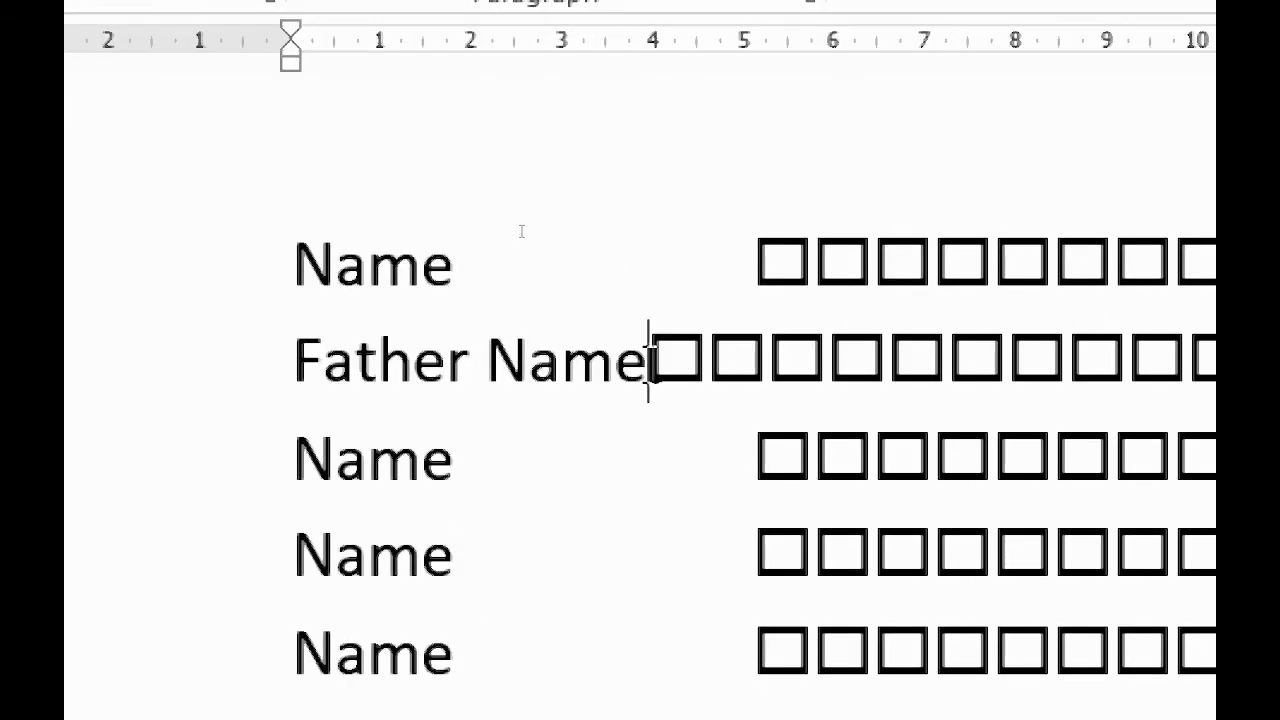
pyautogui.press('Tab')
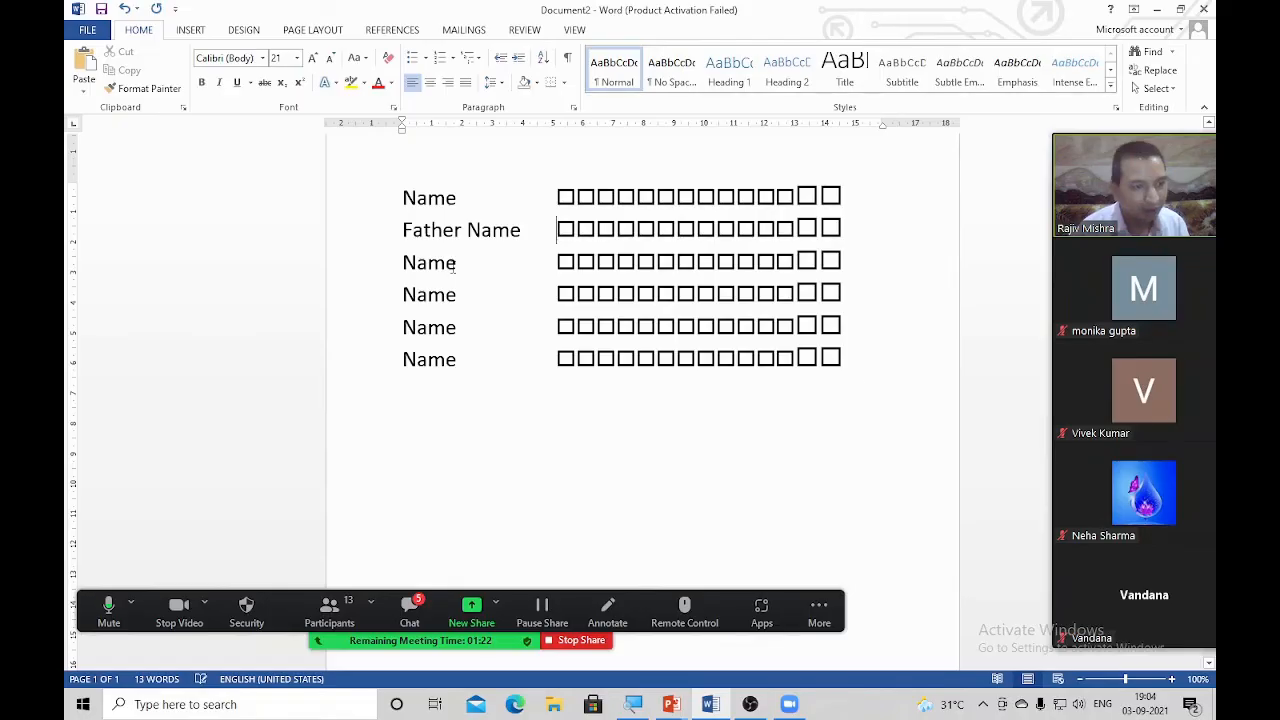
# Delete all rows beneath the first and enter the label Father Name with a tab gap on the second line.
pyautogui.moveTo(871, 363); pyautogui.dragTo(376, 236)
pyautogui.press('Delete')
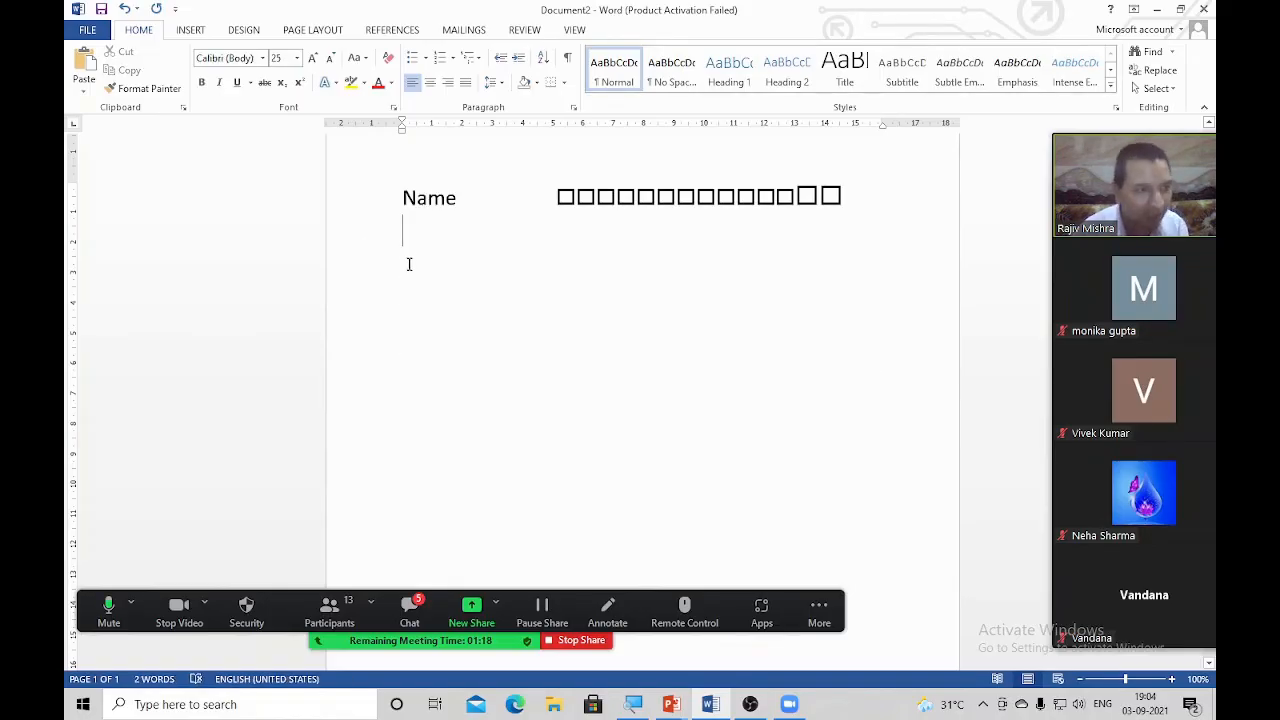
pyautogui.write('Fat')
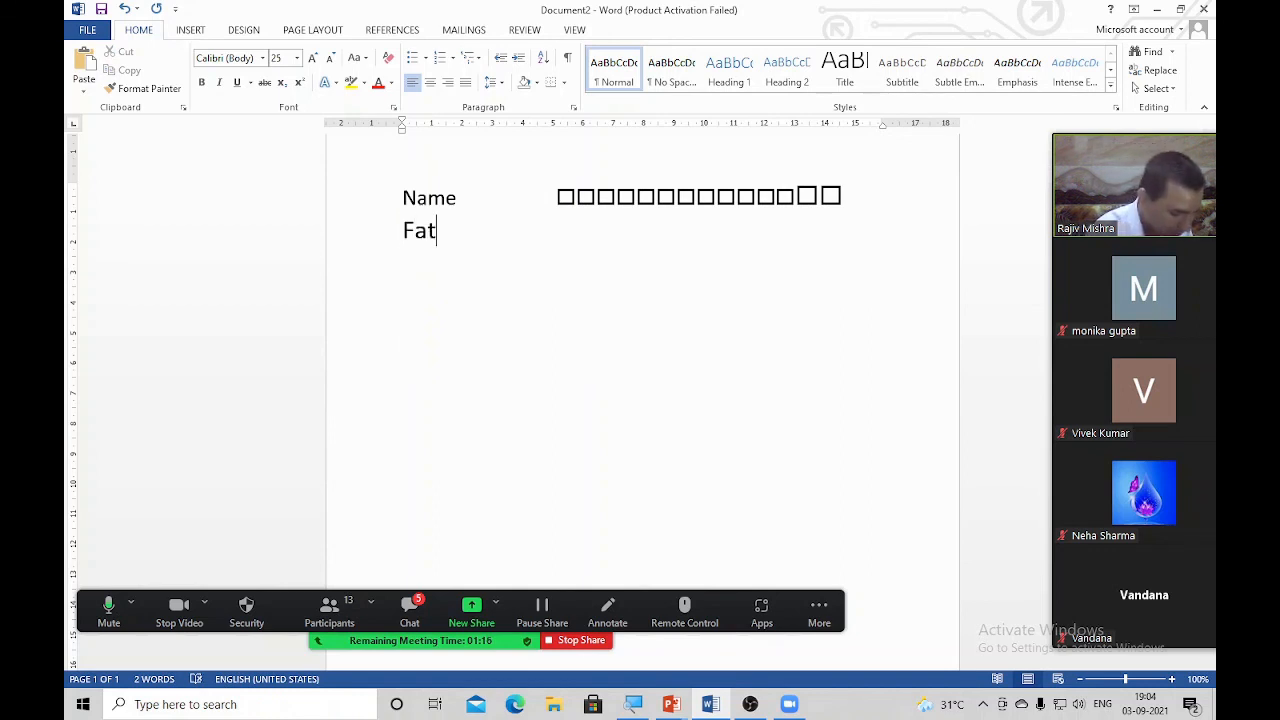
pyautogui.write('her Name')
pyautogui.press('Tab')
pyautogui.press('Tab')
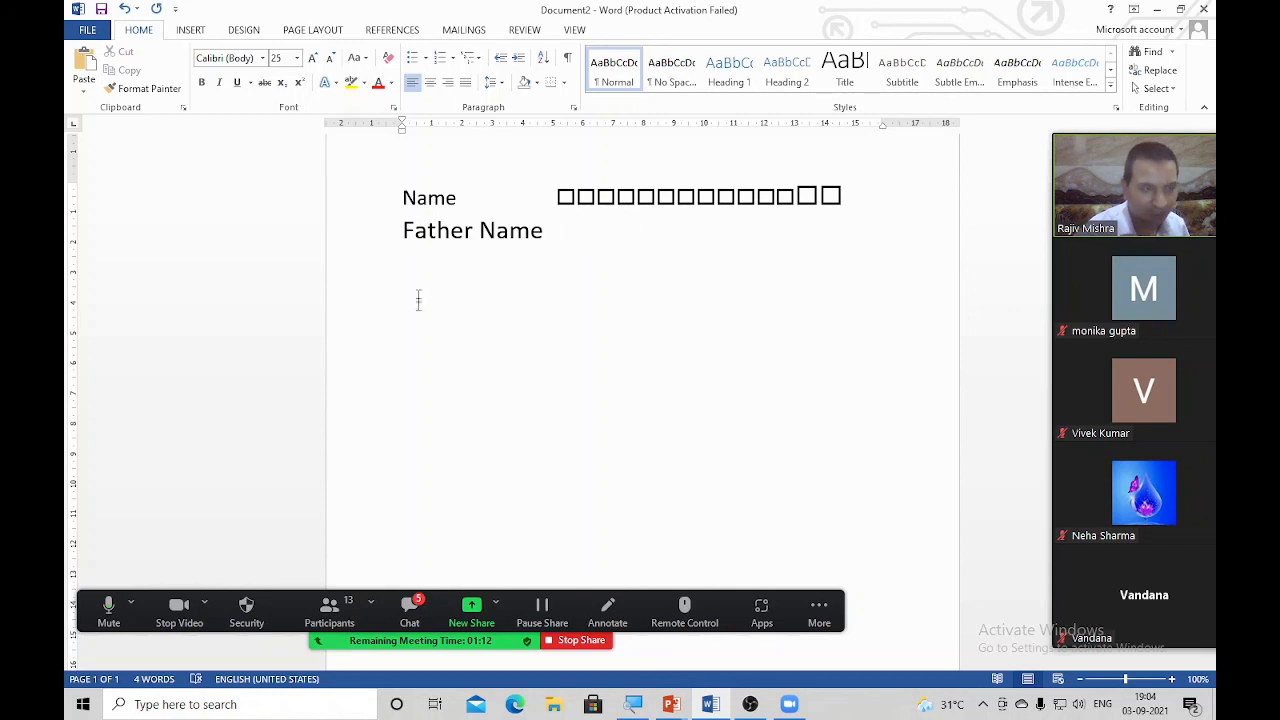
# Shift the Name row's boxes one tab stop along and paste a copy of them beside Father Name.
pyautogui.click(556, 198)
pyautogui.press('Tab')
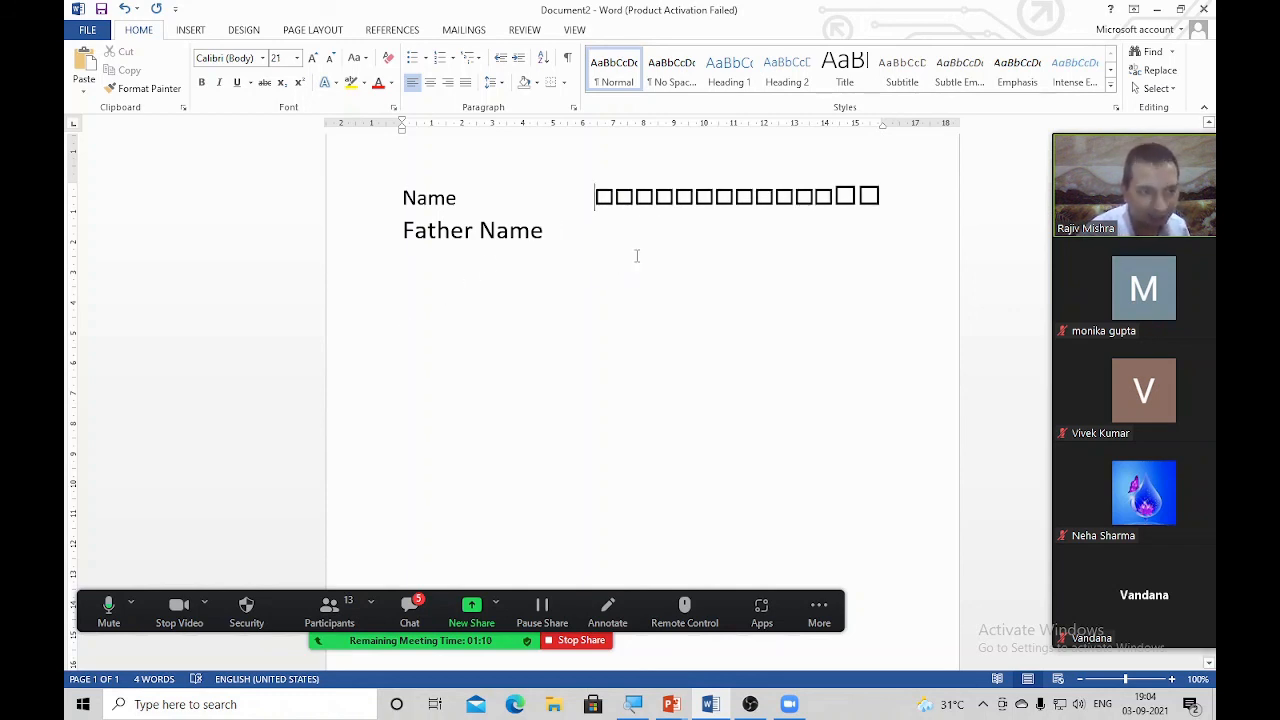
pyautogui.hotkey('shift', 'End')
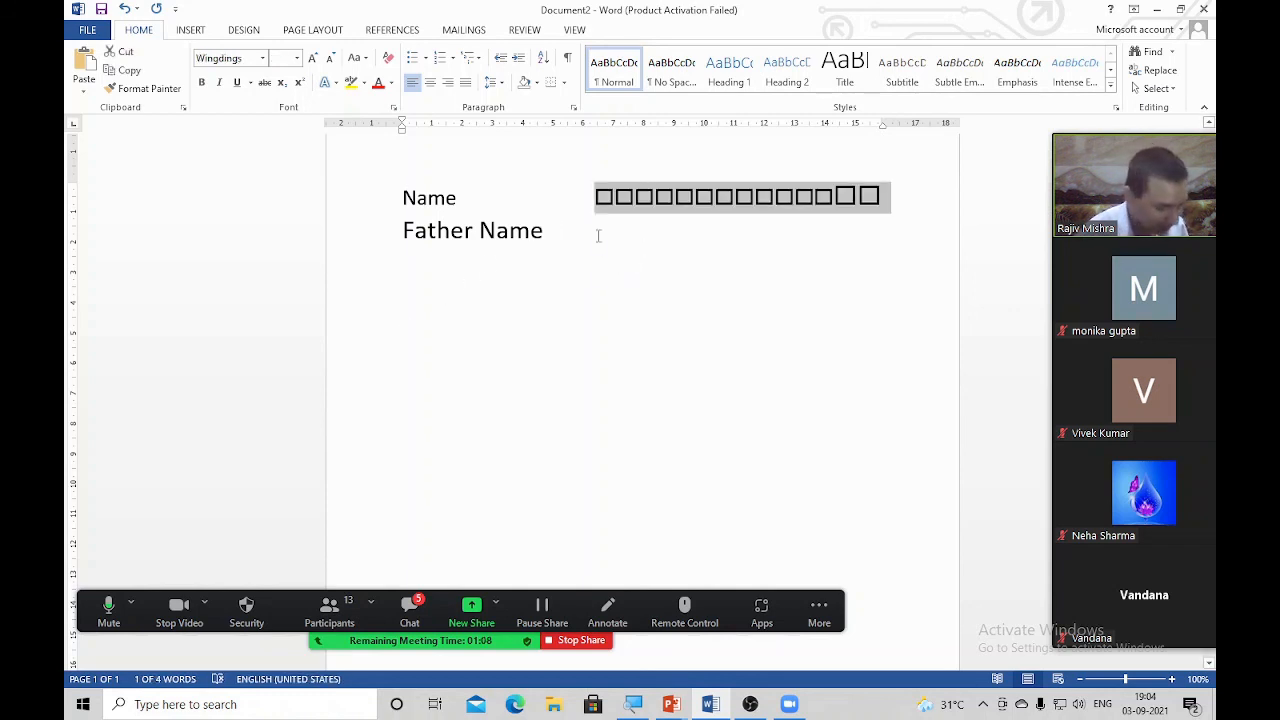
pyautogui.press('Down')
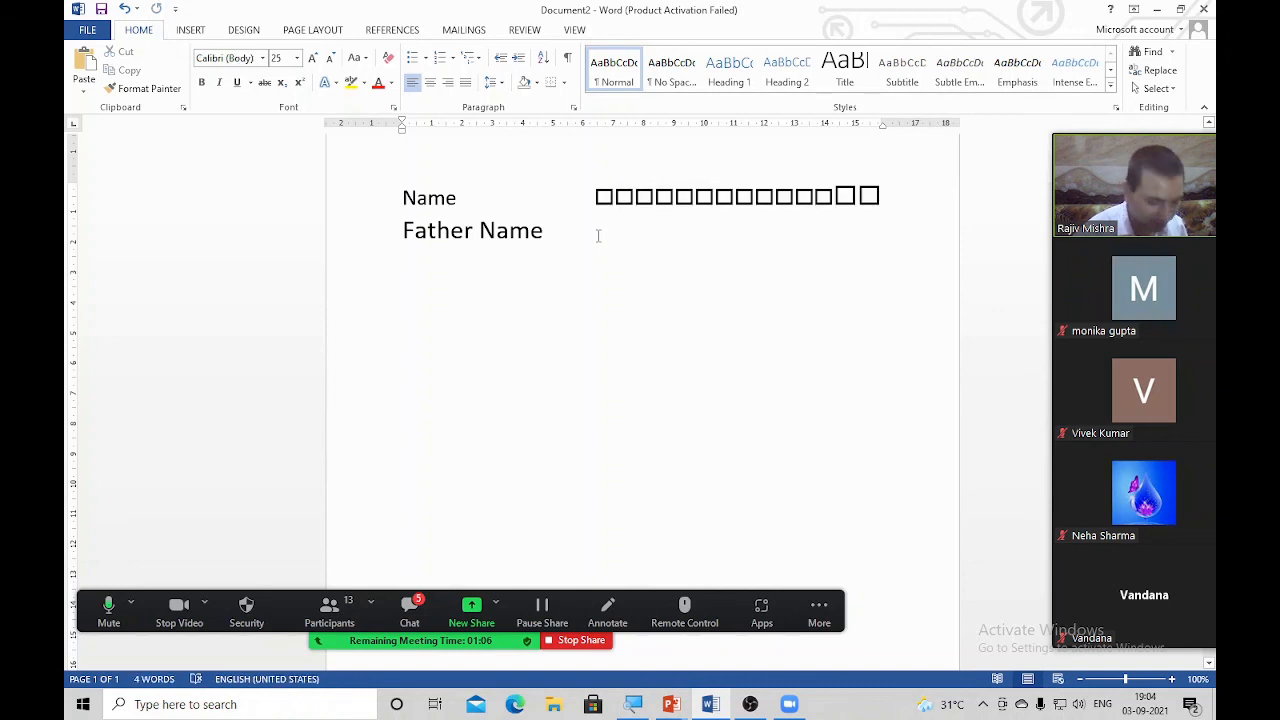
pyautogui.hotkey('ctrl', 'v')
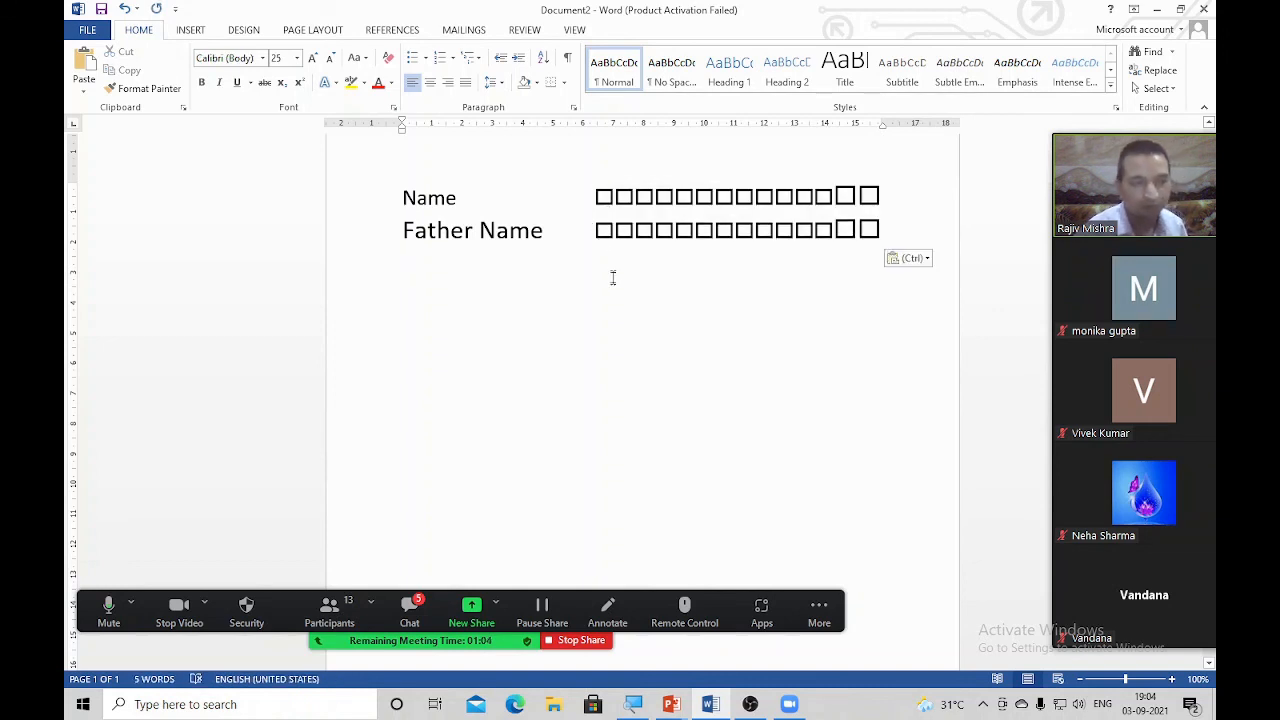
# Add an Address label on the third line, tabbed to align with the rows above, and paste the row of boxes beside it.
pyautogui.write('Address')
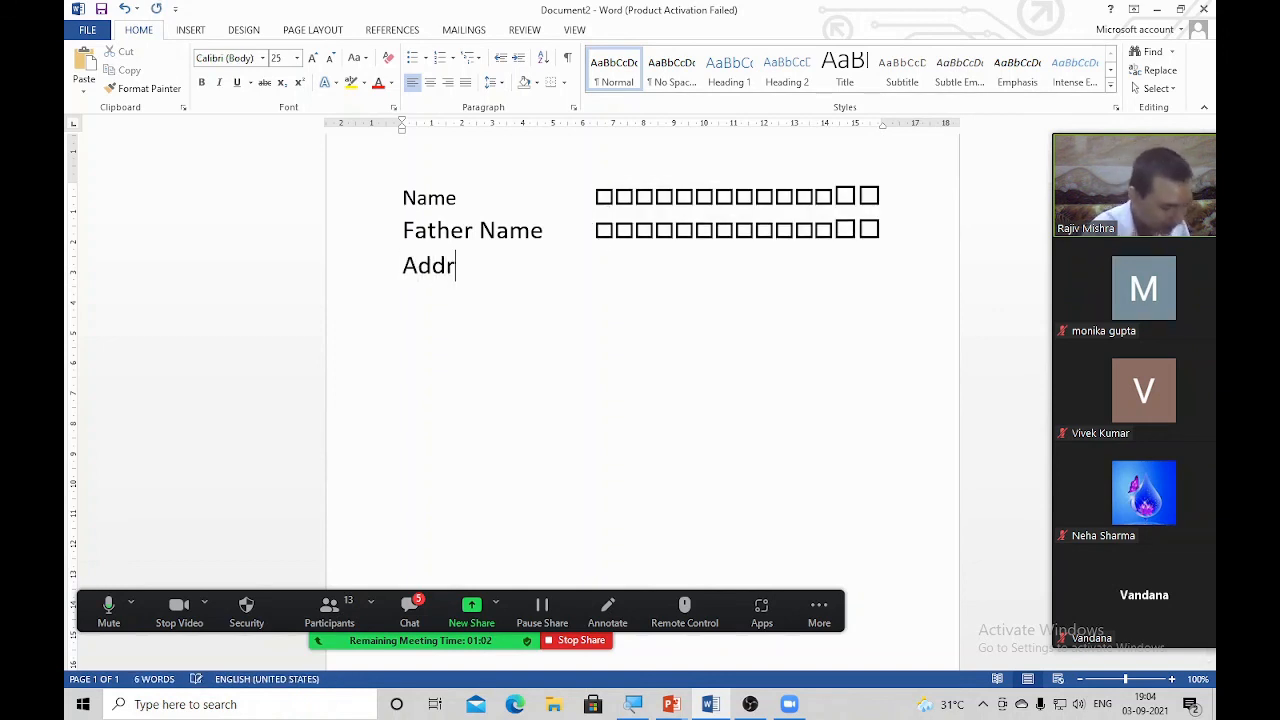
pyautogui.press('Tab')
pyautogui.press('Tab')
pyautogui.press('Tab')
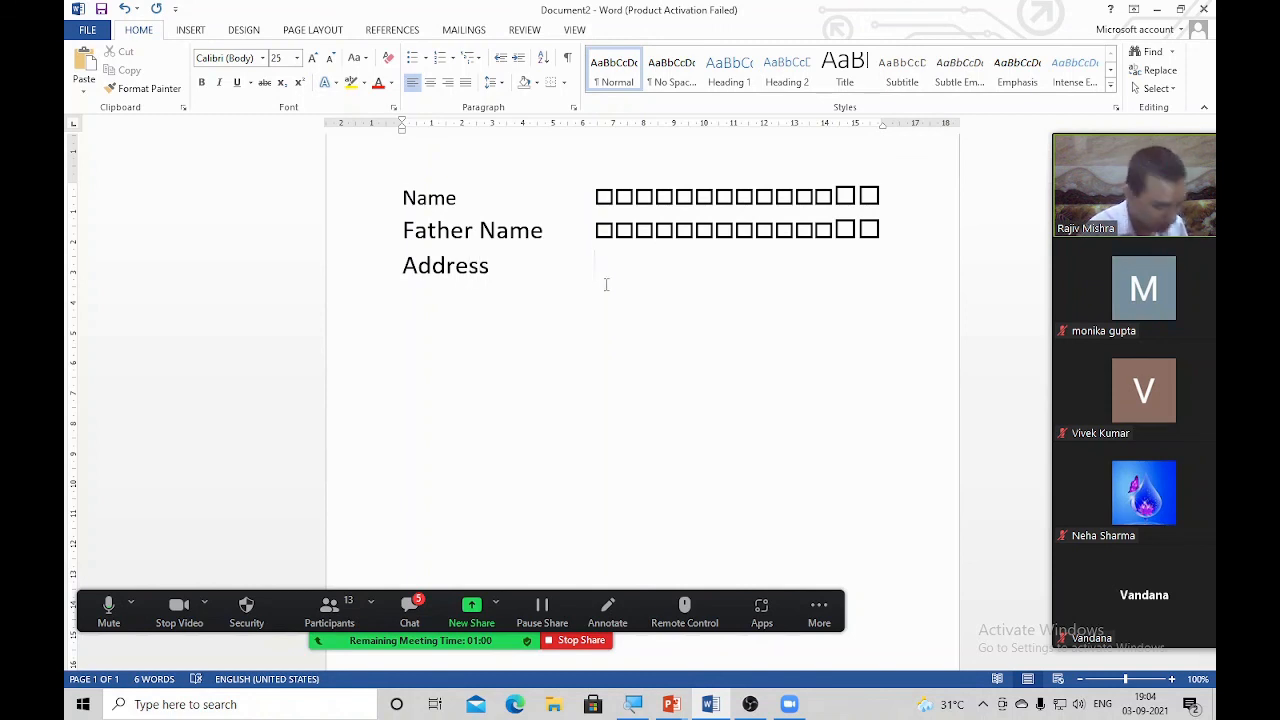
pyautogui.hotkey('ctrl', 'v')
# Add a second row of boxes on the line beneath Address, tabbed to align with the boxes above.
pyautogui.press('Tab')
pyautogui.press('Tab')
pyautogui.press('Tab')
pyautogui.press('Tab')
pyautogui.press('Tab')
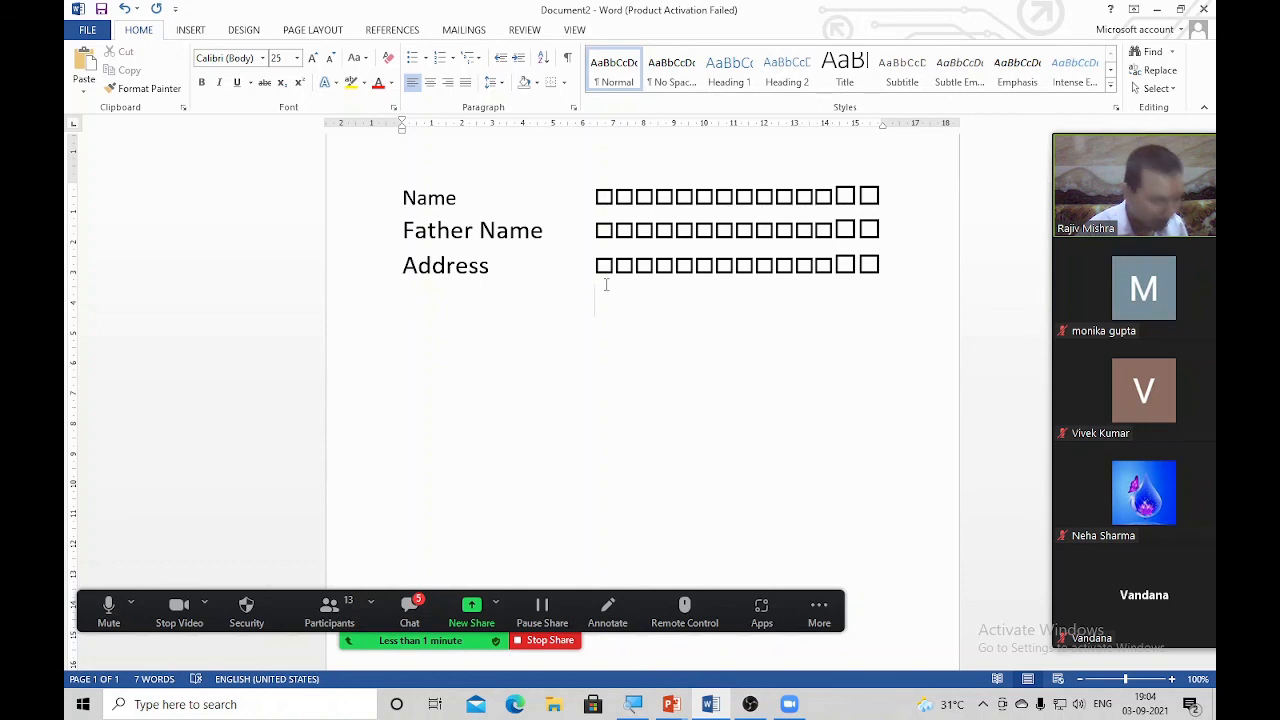
pyautogui.write('□□□□□□□□□□□□□□')
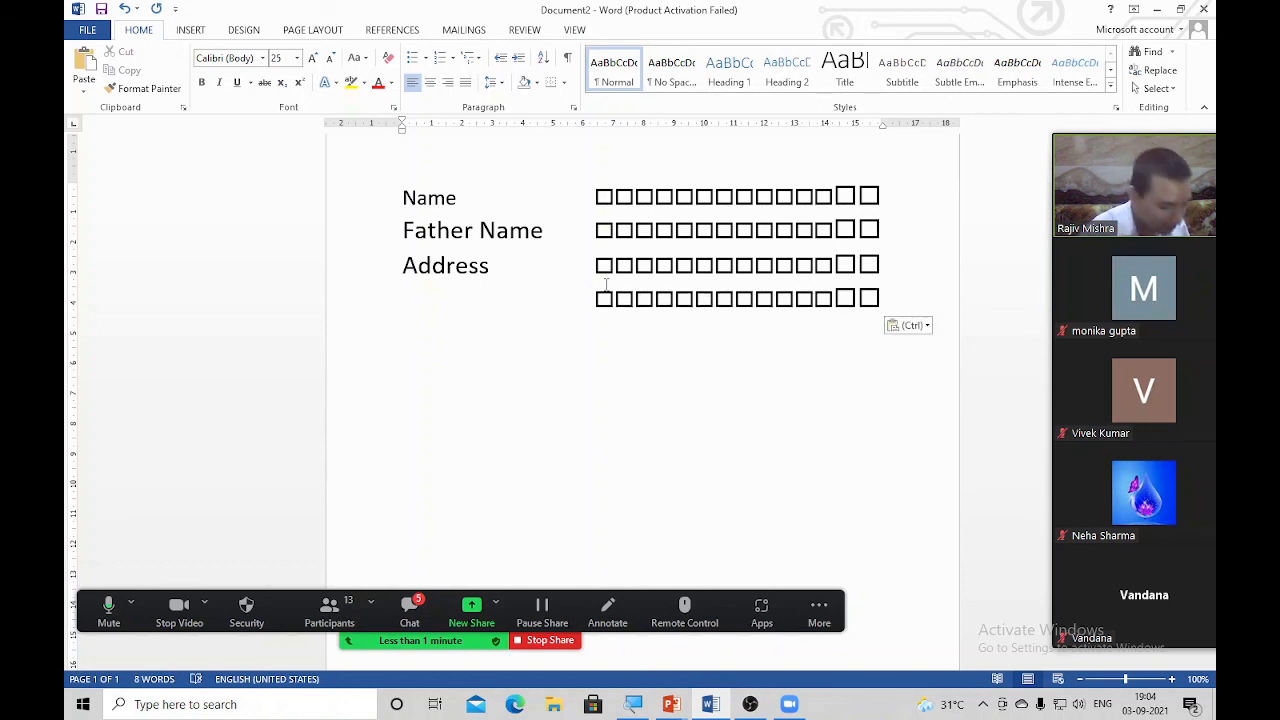
# Stop the screen share in Zoom and open the choices for ending the meeting.
pyautogui.click(549, 641)
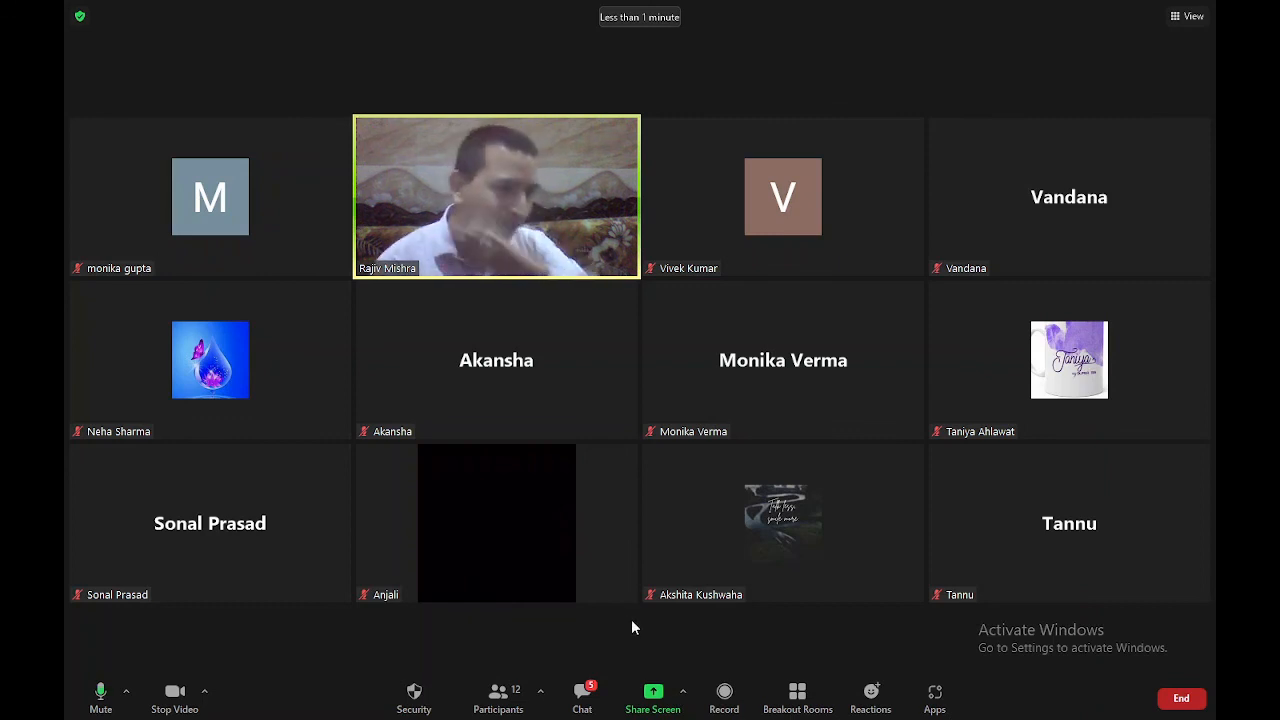
pyautogui.click(1178, 698)
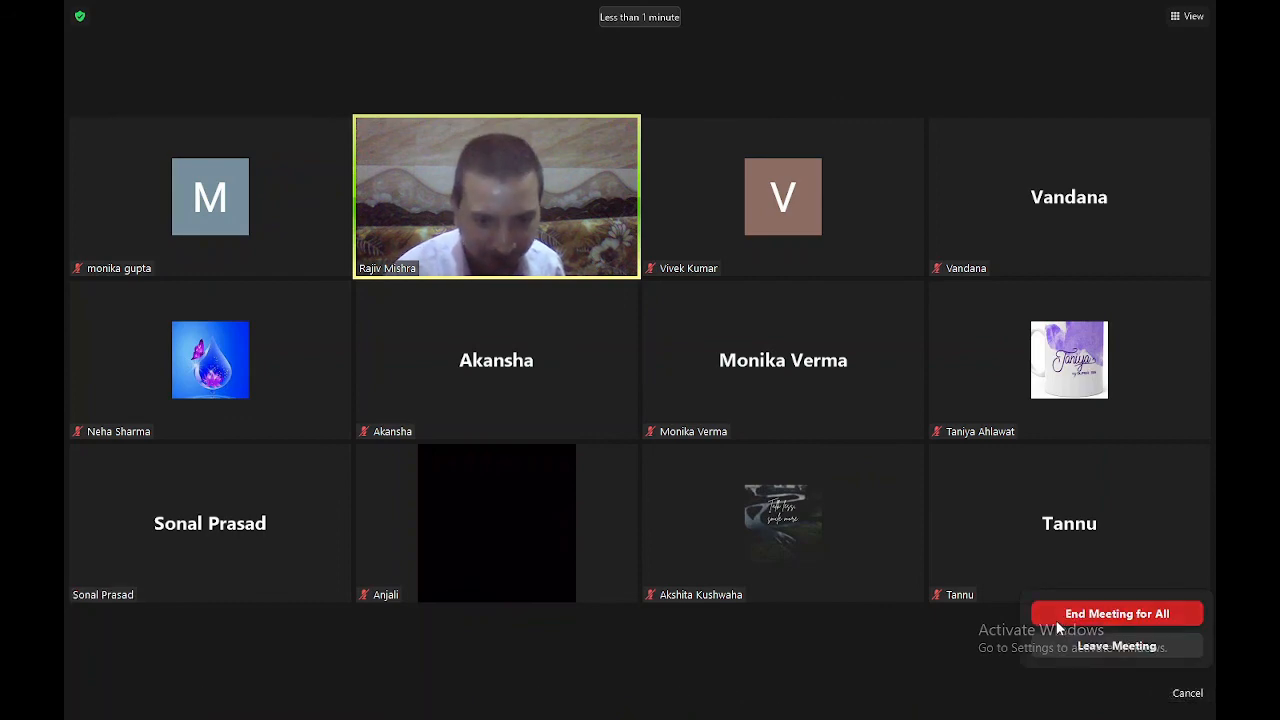